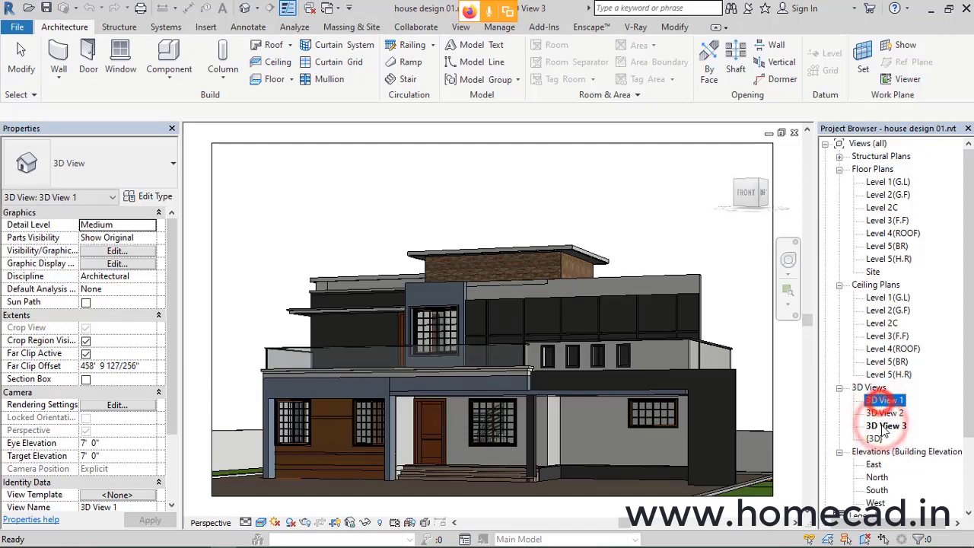
Step: Delete the camera views 3D View 1, 3D View 2 and 3D View 3 from the project
shift+click(889, 425)
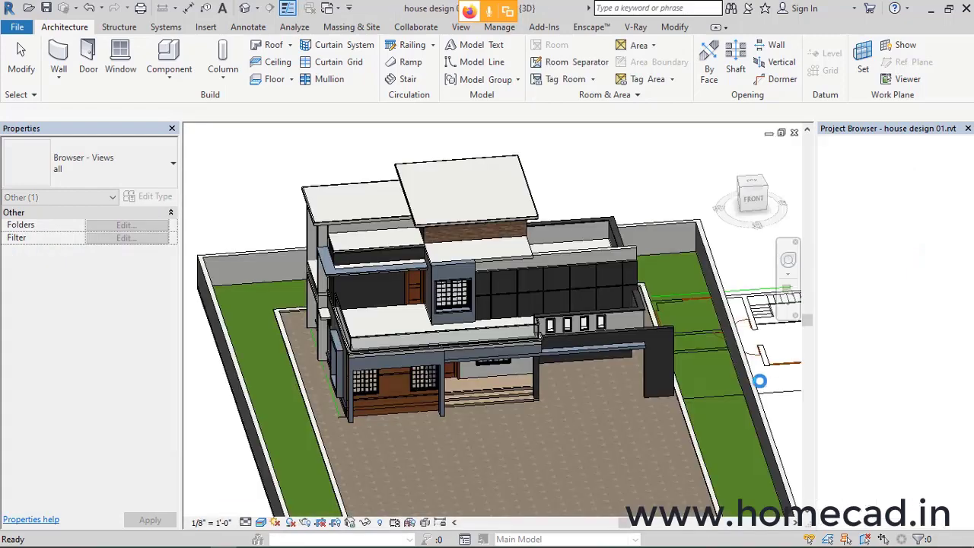
Step: Switch to the Revit syllabus PDF in Acrobat Reader, review the Day 25 Camera Setup topic, and return to the Revit model
click(249, 541)
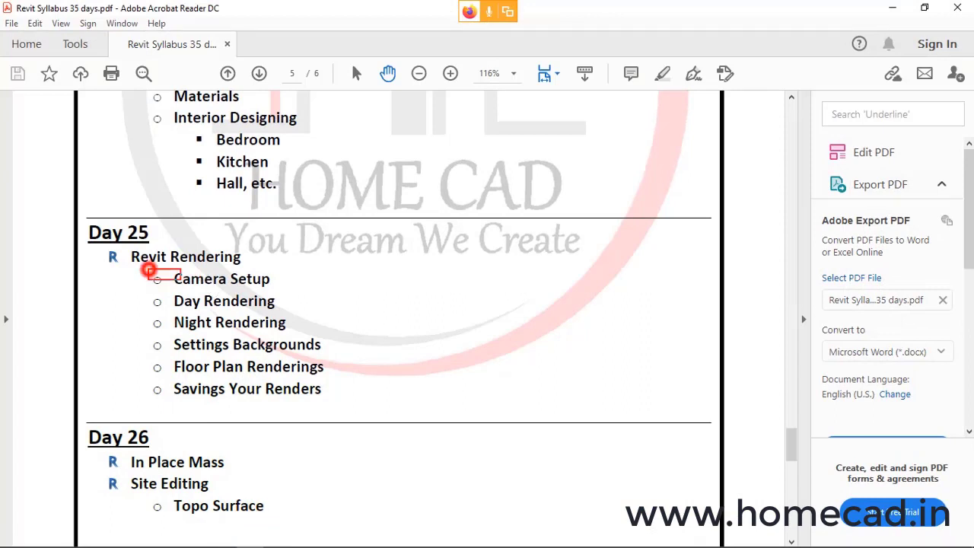
mouse_move(149, 269)
mouse_down()
mouse_move(282, 288)
mouse_move(306, 267)
mouse_move(311, 288)
mouse_up()
mouse_move(322, 248)
mouse_down()
mouse_move(338, 274)
mouse_move(365, 254)
mouse_up()
drag(124, 285, 161, 272)
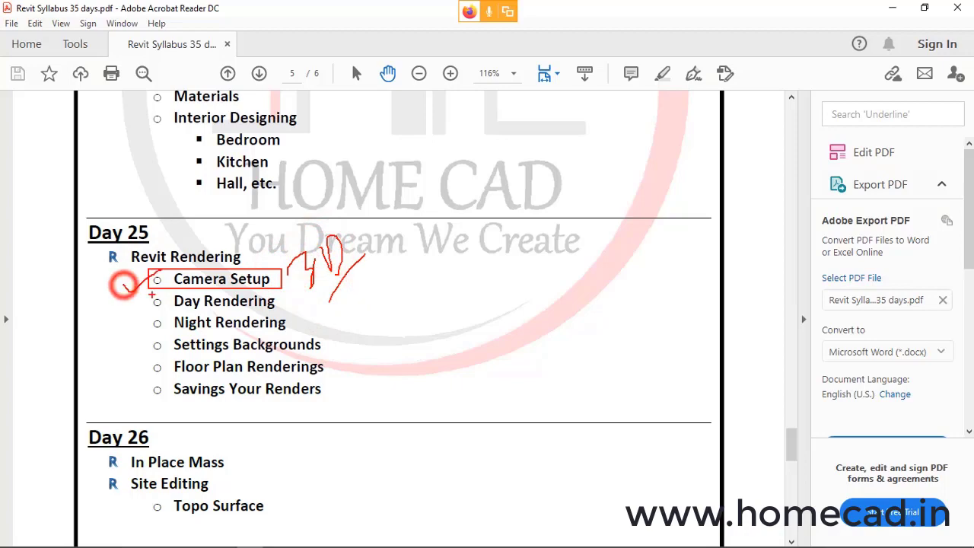
key(Escape)
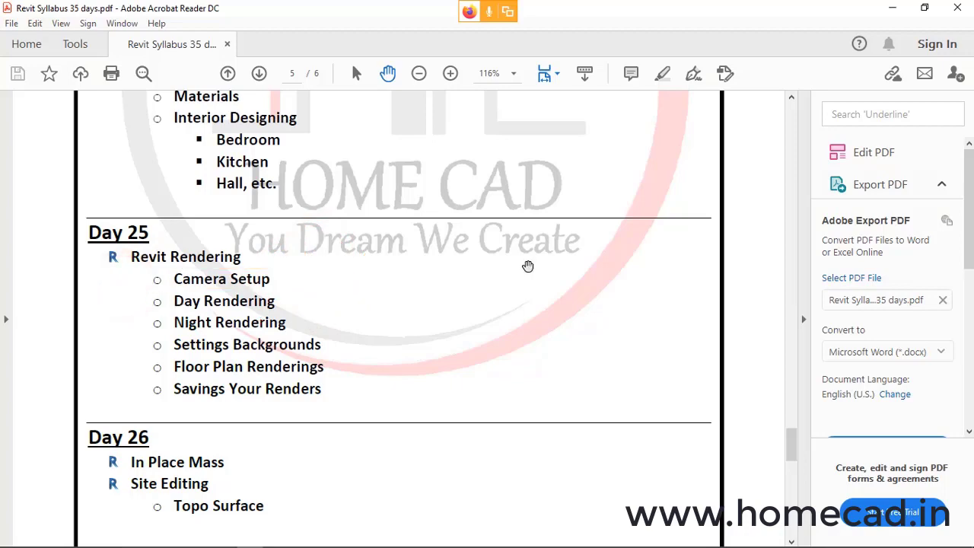
click(893, 8)
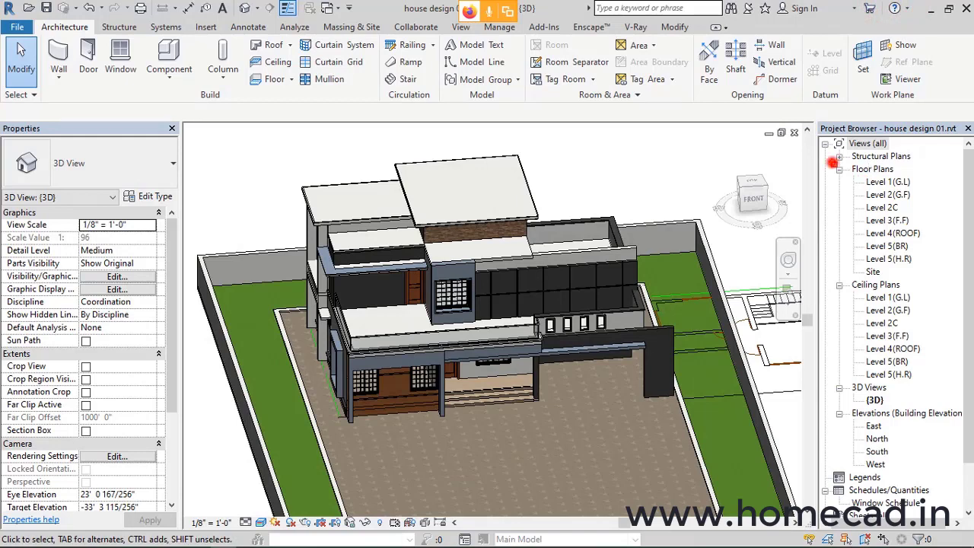
drag(832, 163, 940, 274)
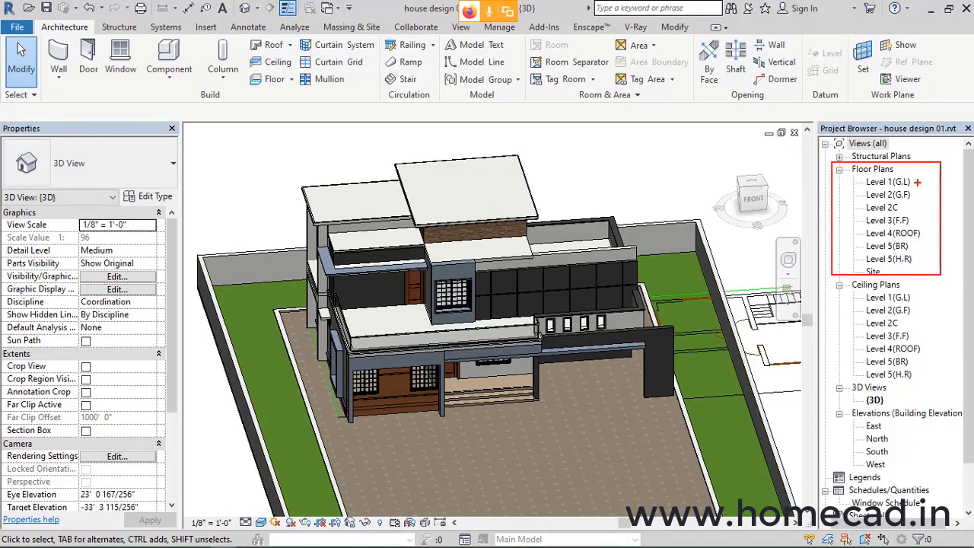
mouse_move(912, 183)
mouse_down()
mouse_move(927, 171)
mouse_move(906, 211)
mouse_move(915, 203)
mouse_move(930, 226)
mouse_move(920, 243)
mouse_up()
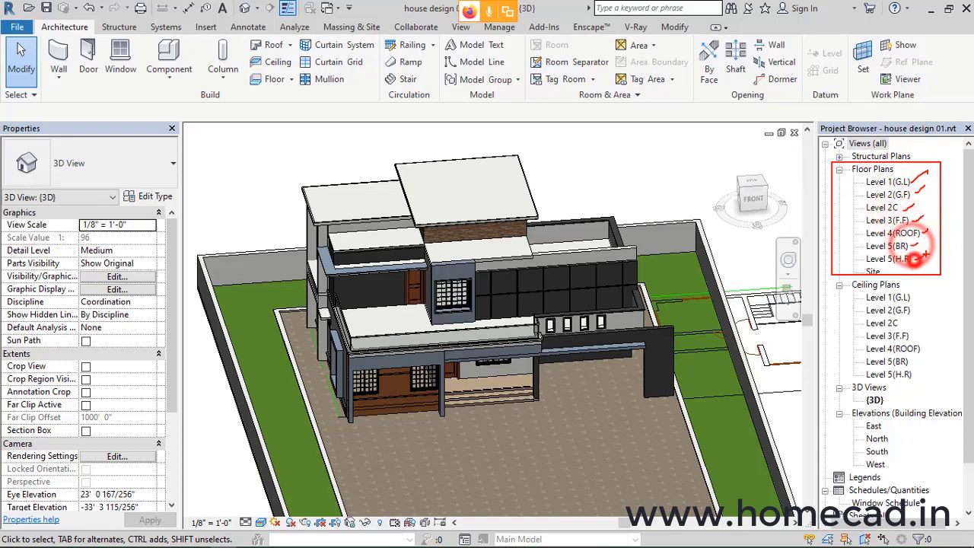
drag(857, 178, 854, 264)
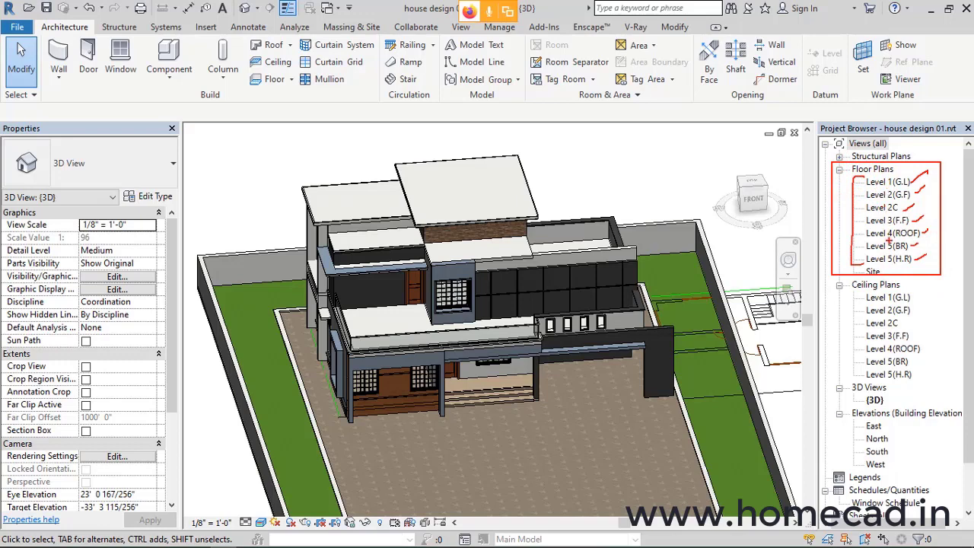
key(Escape)
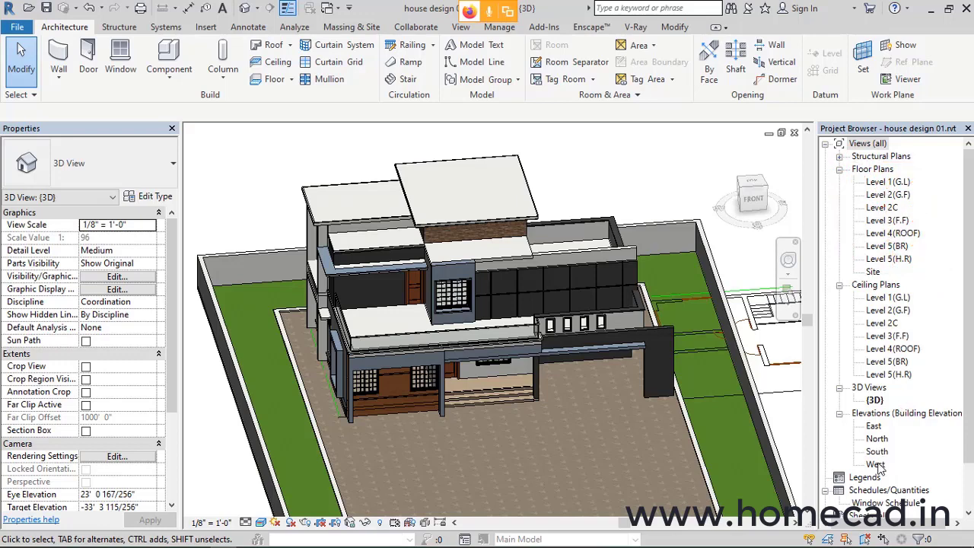
Step: Open the South elevation and shorten the level lines so their heads sit just beyond the building
double_click(877, 452)
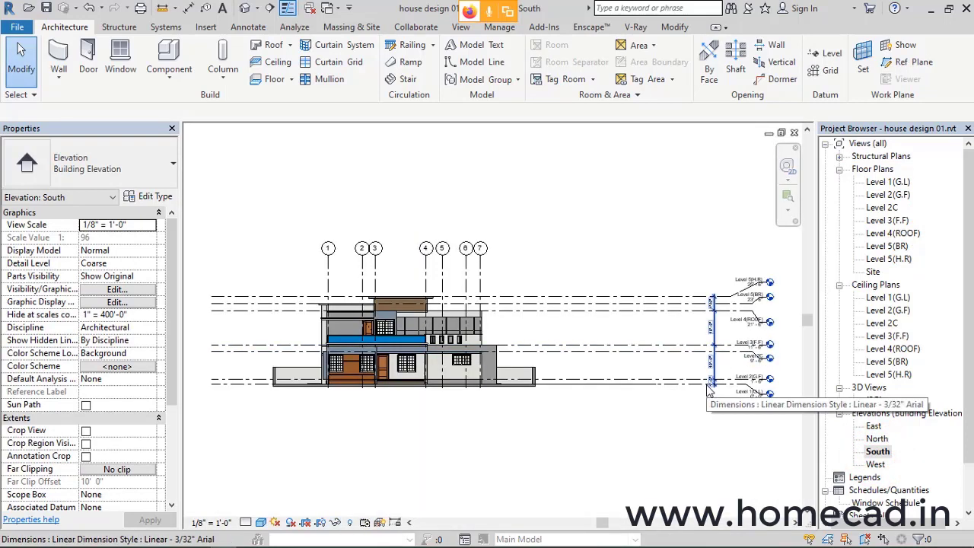
click(679, 297)
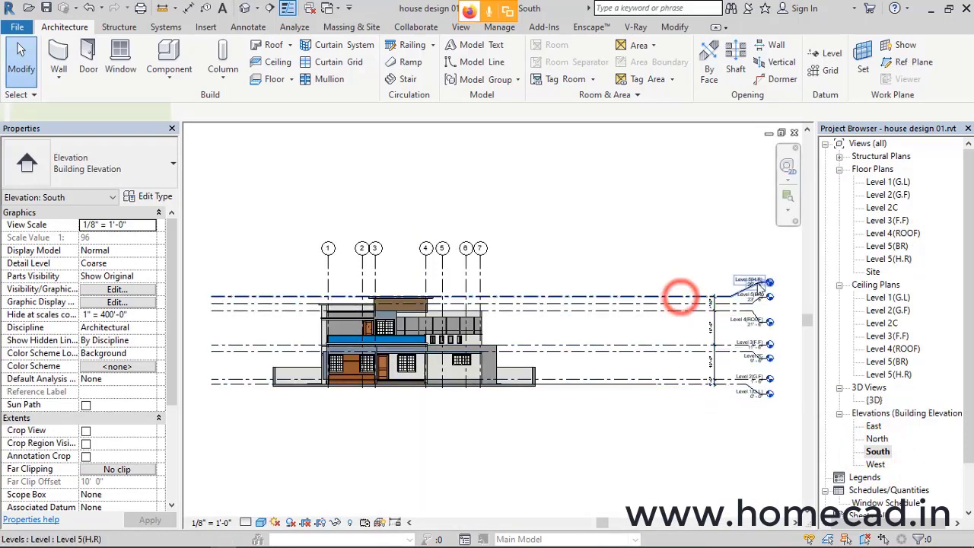
scroll(761, 319, up, 4)
click(731, 344)
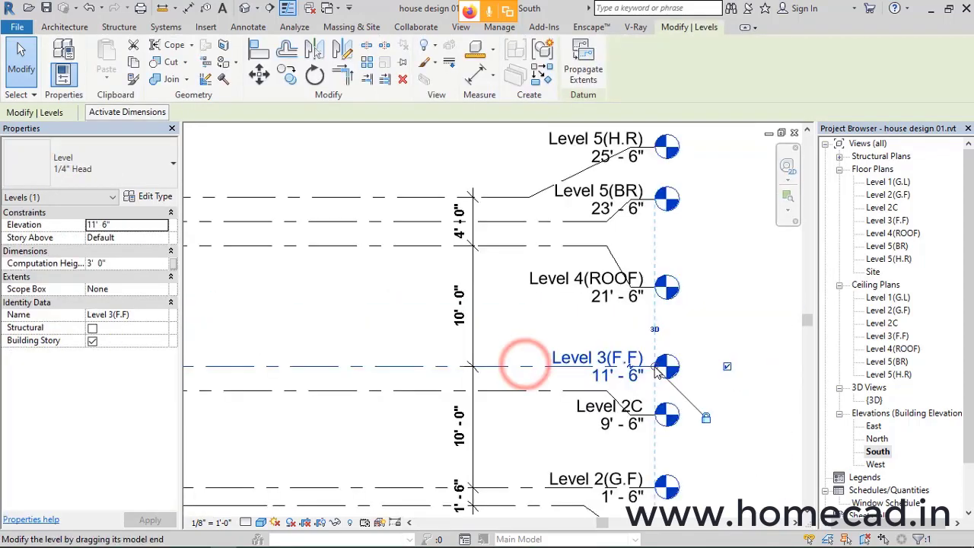
click(662, 367)
scroll(685, 369, down, 3)
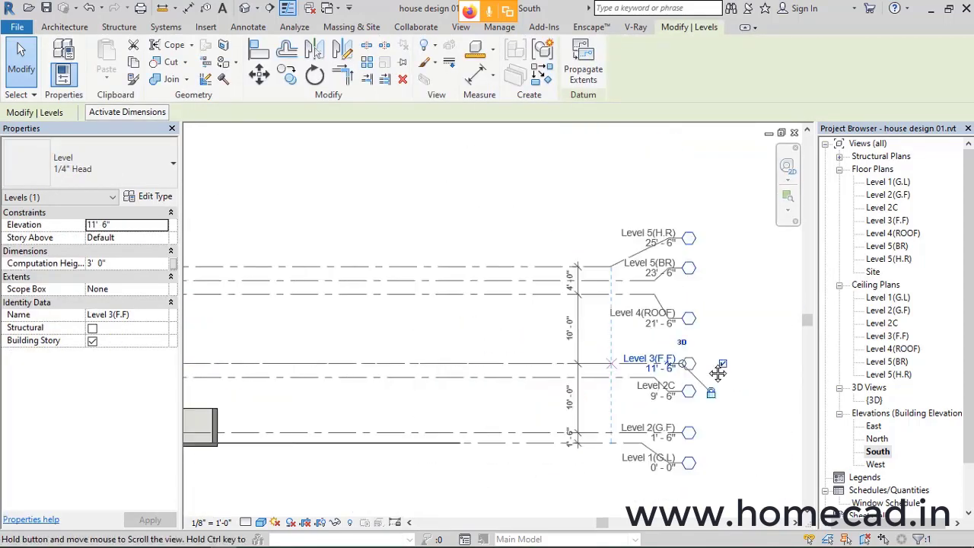
middle_drag(718, 373, 820, 372)
drag(785, 363, 388, 353)
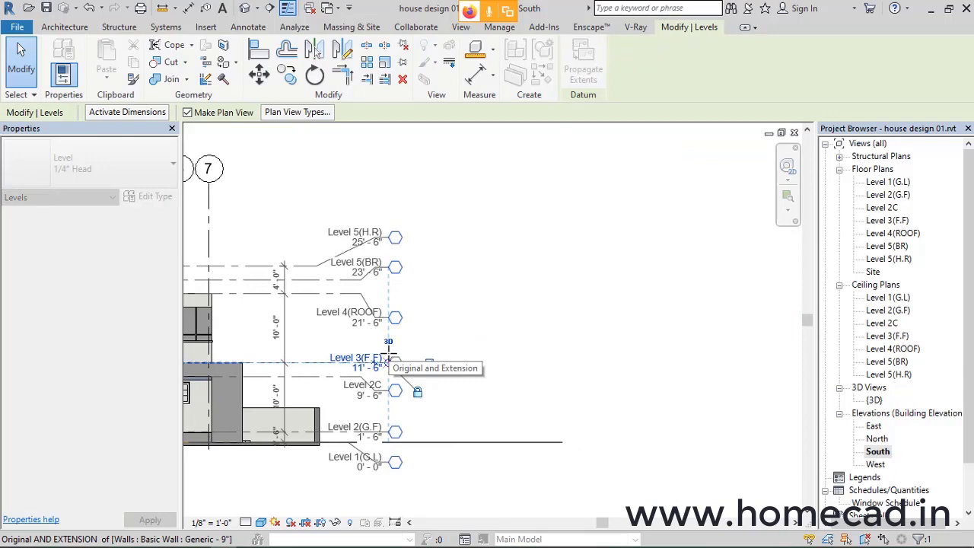
key(Escape)
scroll(461, 366, down, 2)
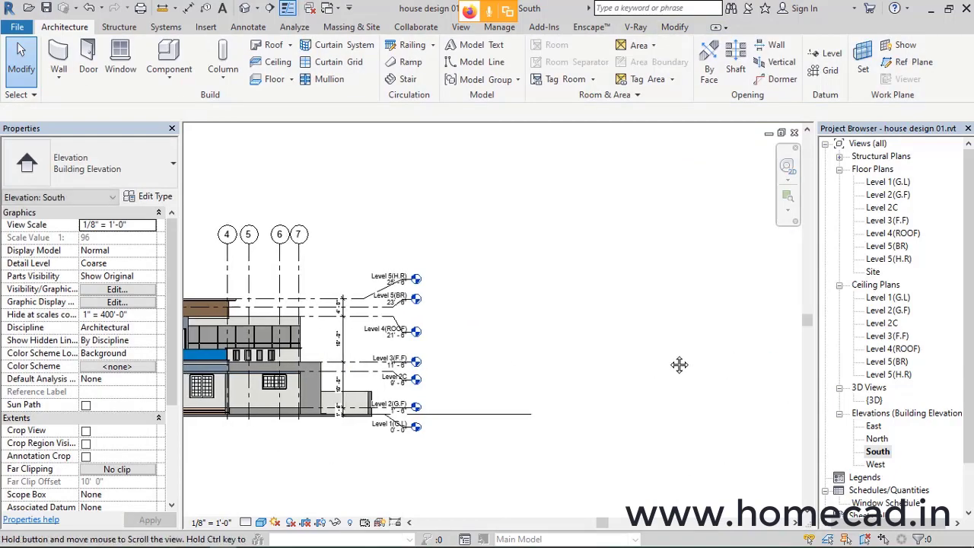
middle_drag(679, 365, 927, 352)
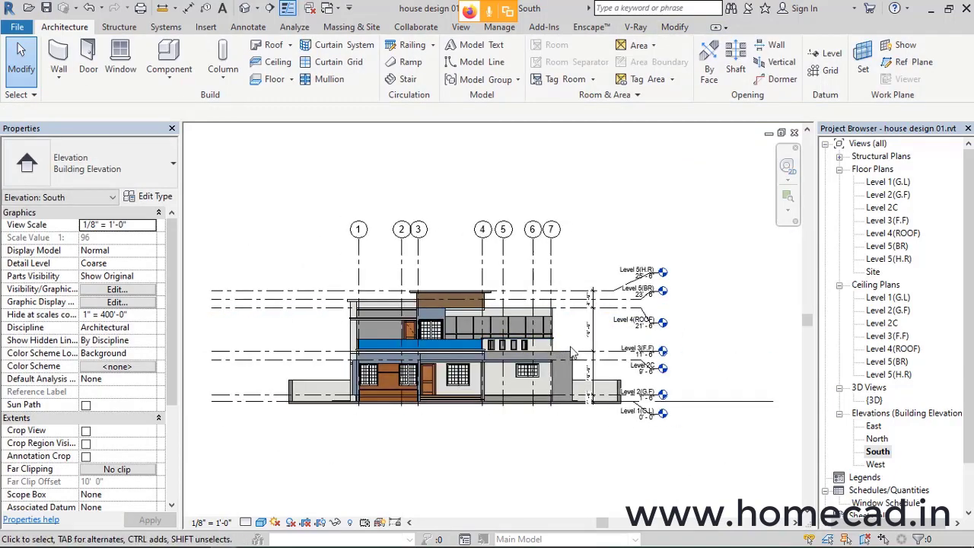
scroll(570, 346, up, 2)
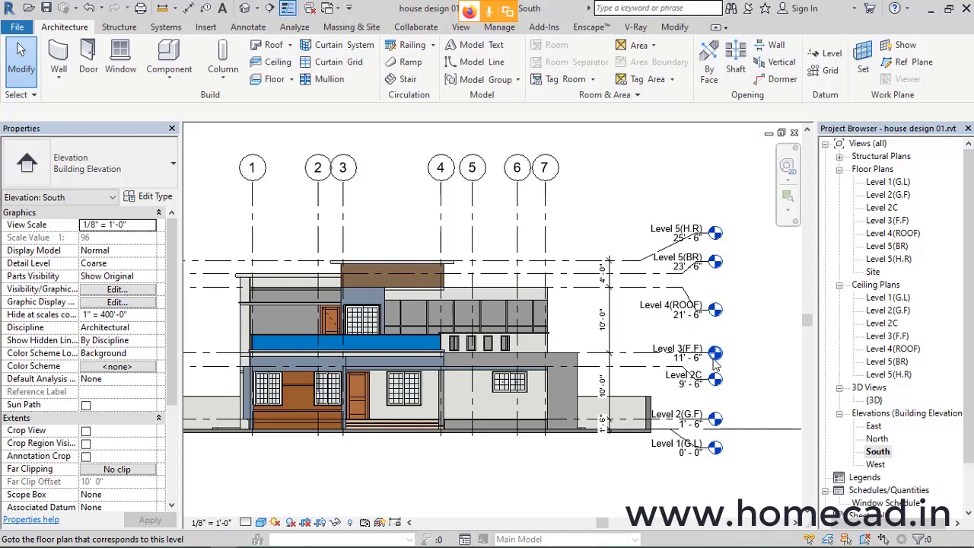
Step: In the Level 1(G.L) floor plan, place a camera outside the south boundary, aimed straight across the house past the north boundary
double_click(891, 183)
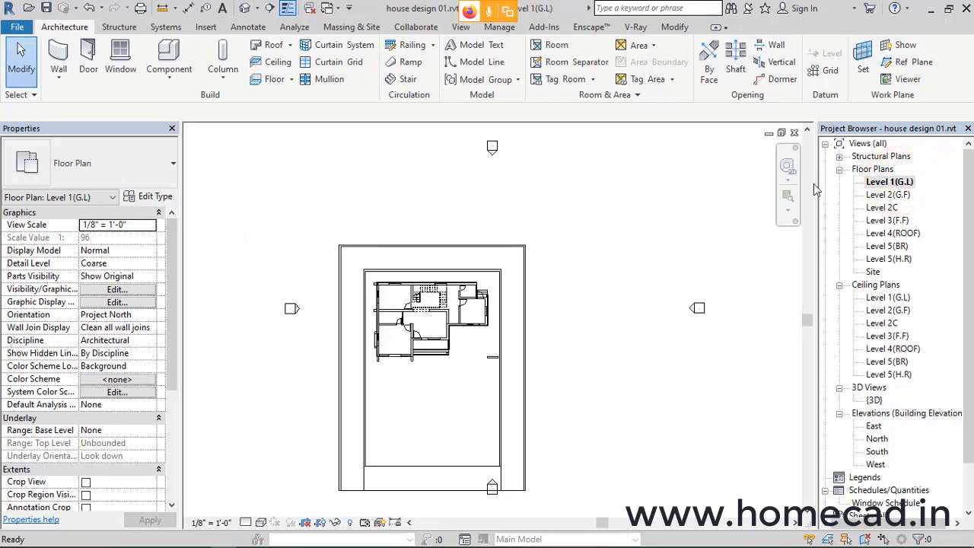
click(461, 28)
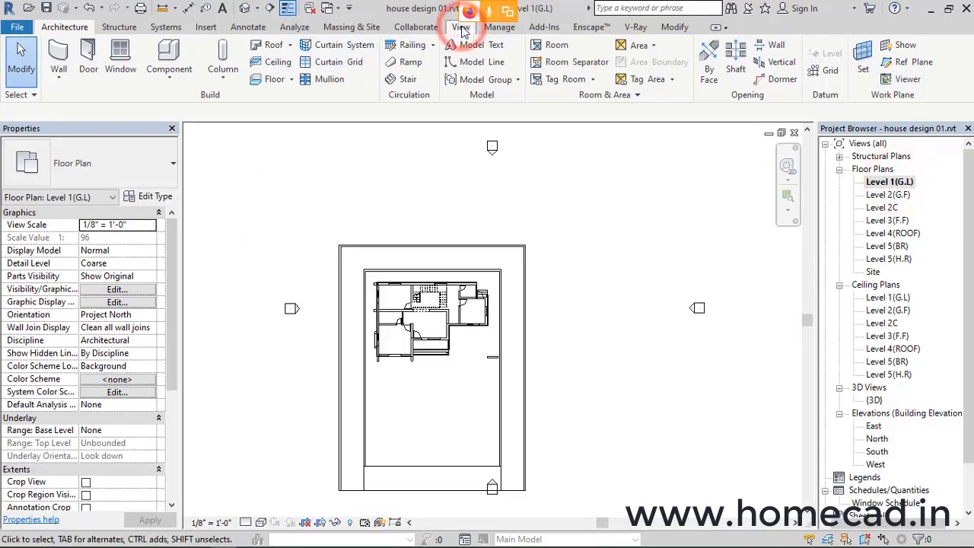
click(403, 65)
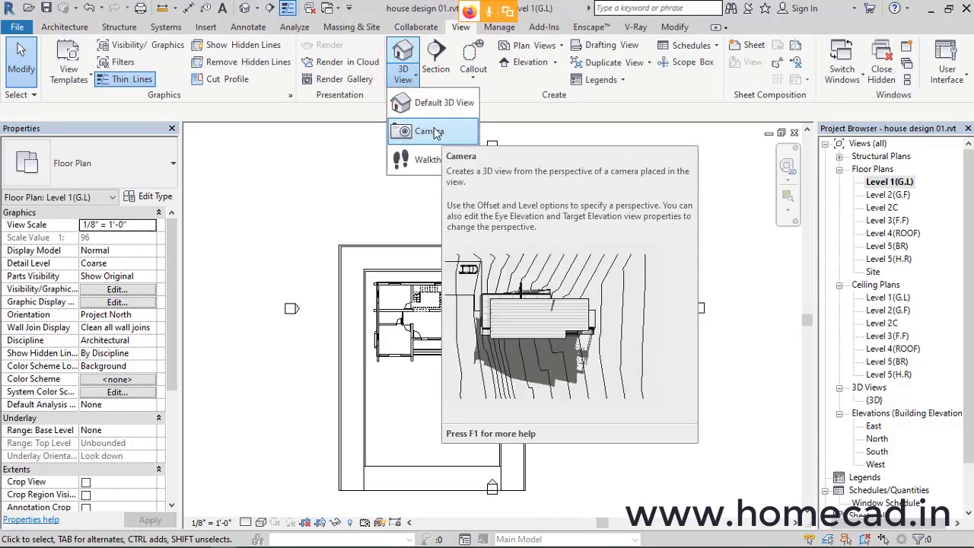
click(436, 132)
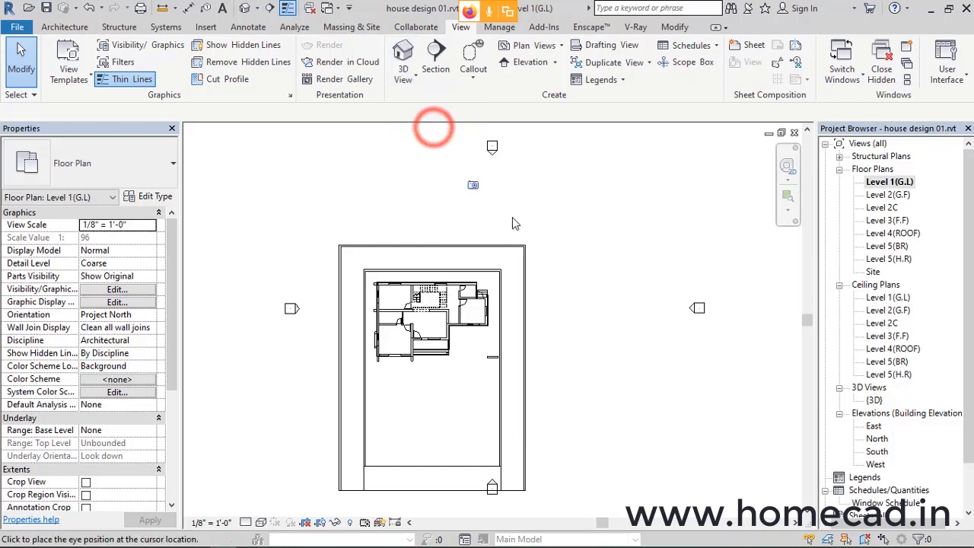
scroll(537, 224, down, 3)
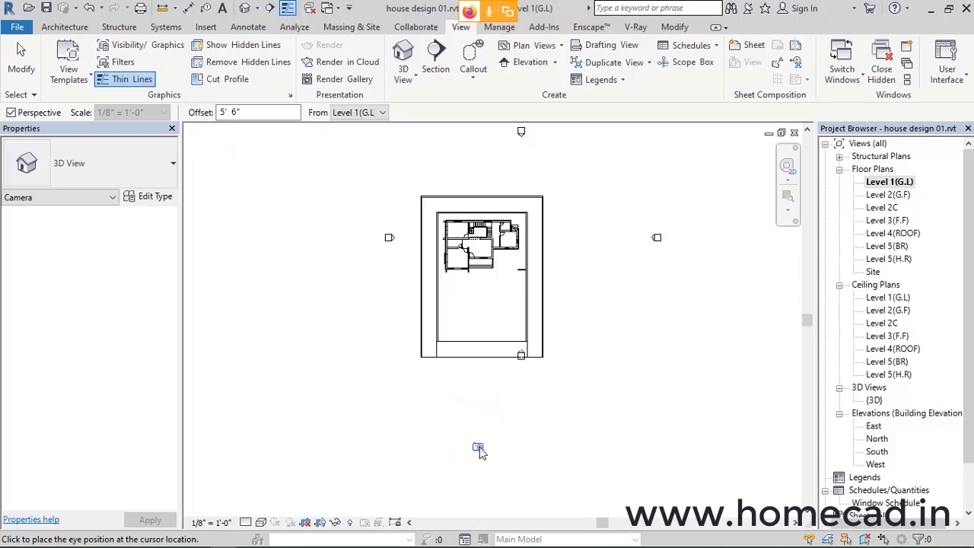
click(481, 441)
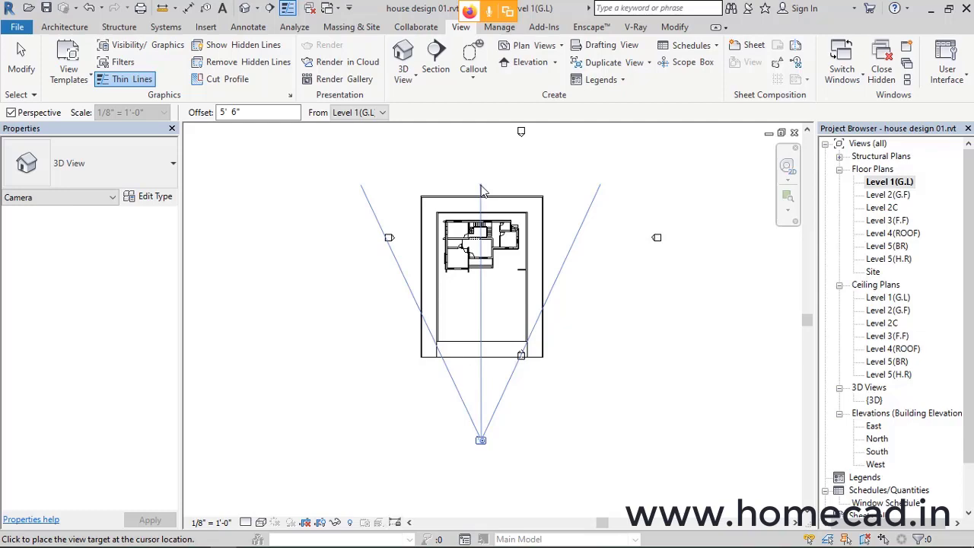
click(481, 191)
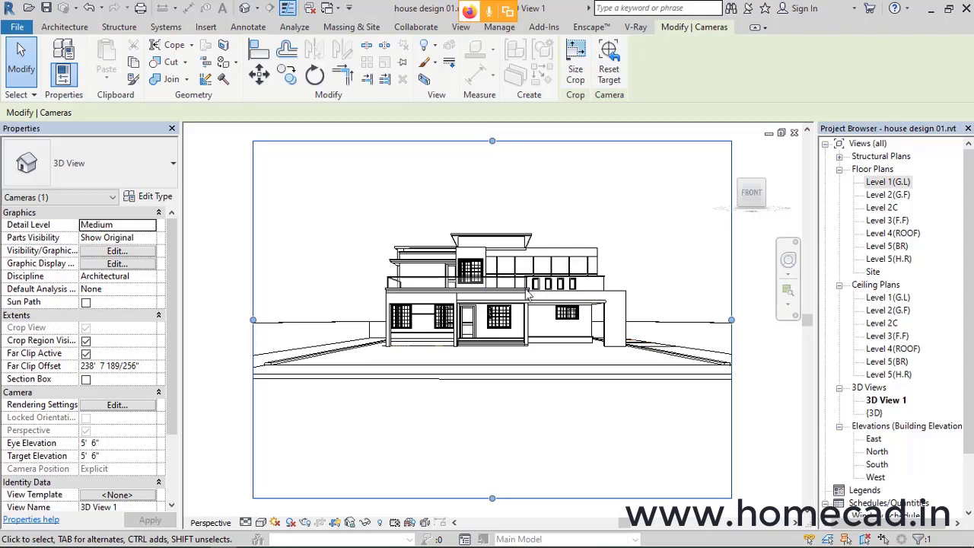
Step: Set the new camera view's visual style to Realistic and pull its four crop edges in toward the house
click(261, 523)
click(268, 493)
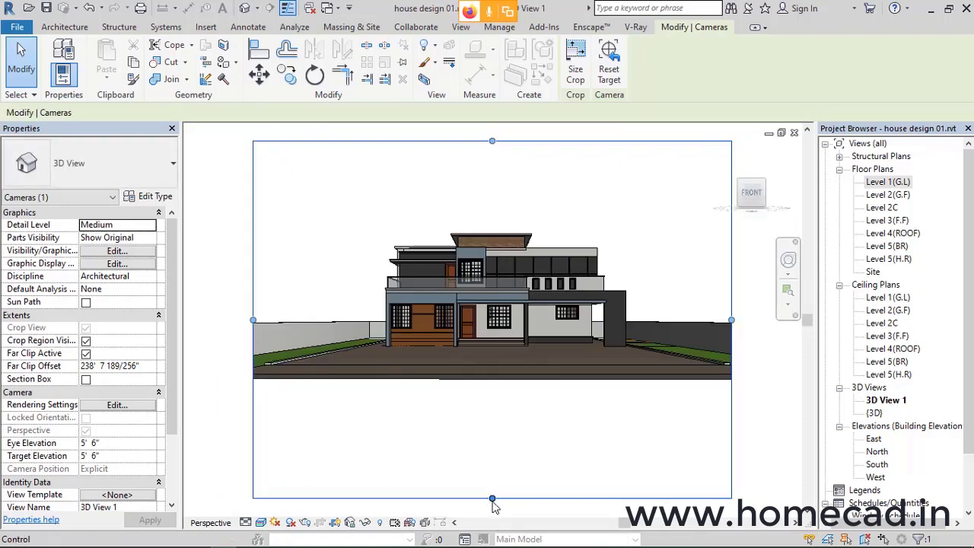
drag(491, 498, 488, 355)
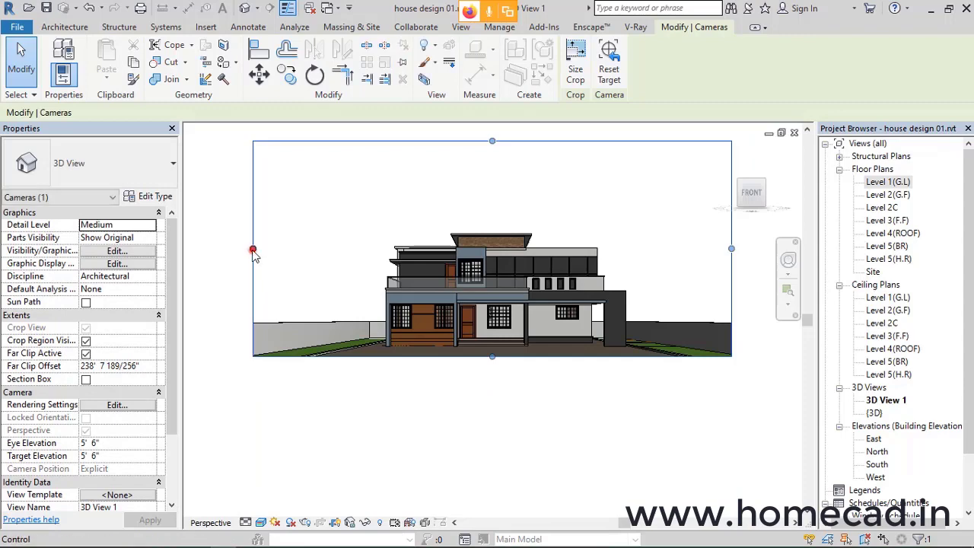
drag(254, 249, 529, 255)
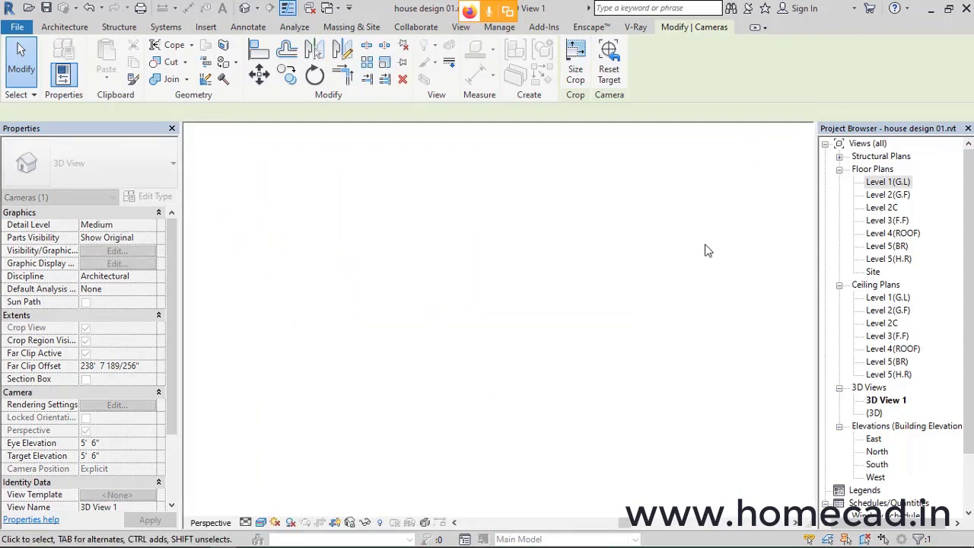
drag(731, 250, 654, 251)
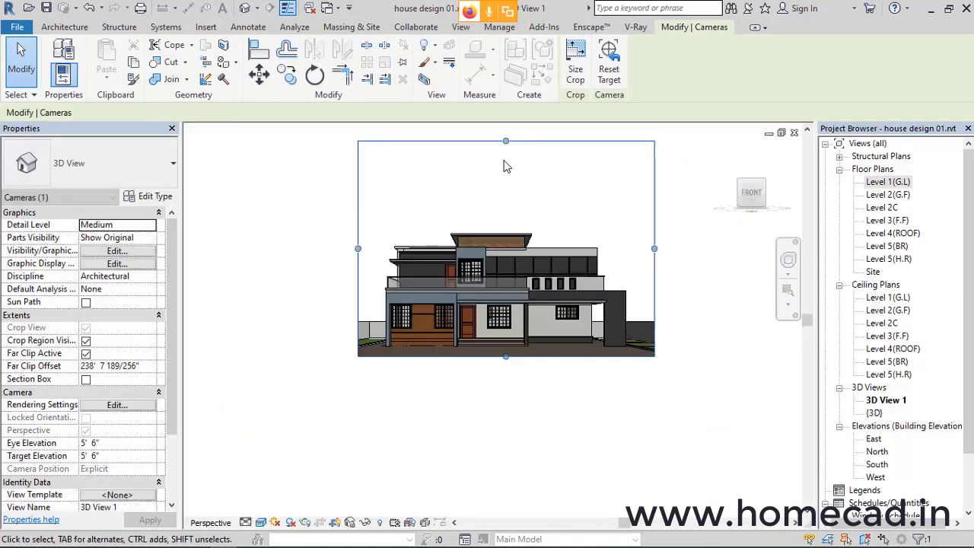
drag(505, 142, 506, 194)
drag(505, 196, 513, 218)
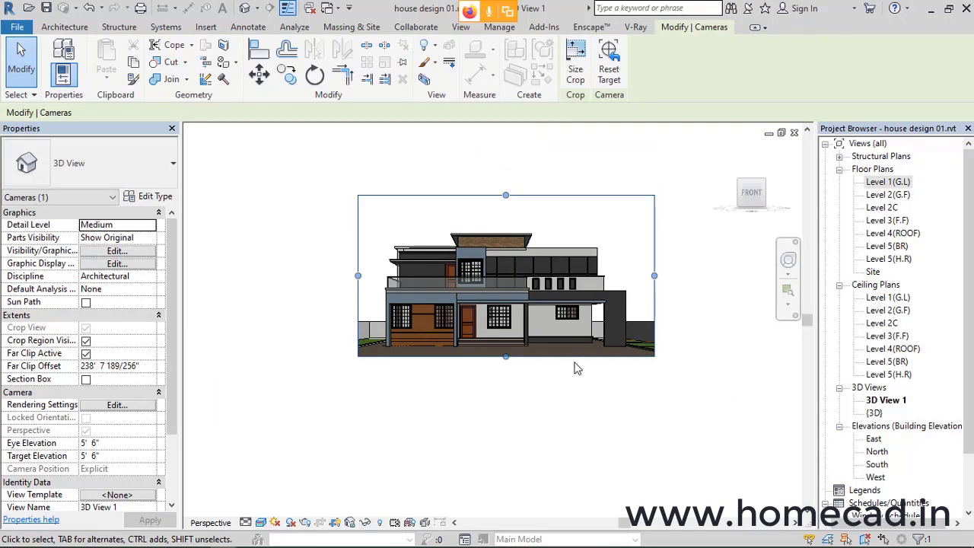
Step: Trim the camera view's crop region slightly at its sides and top, and save and lock the view's orientation
key(z)
key(f)
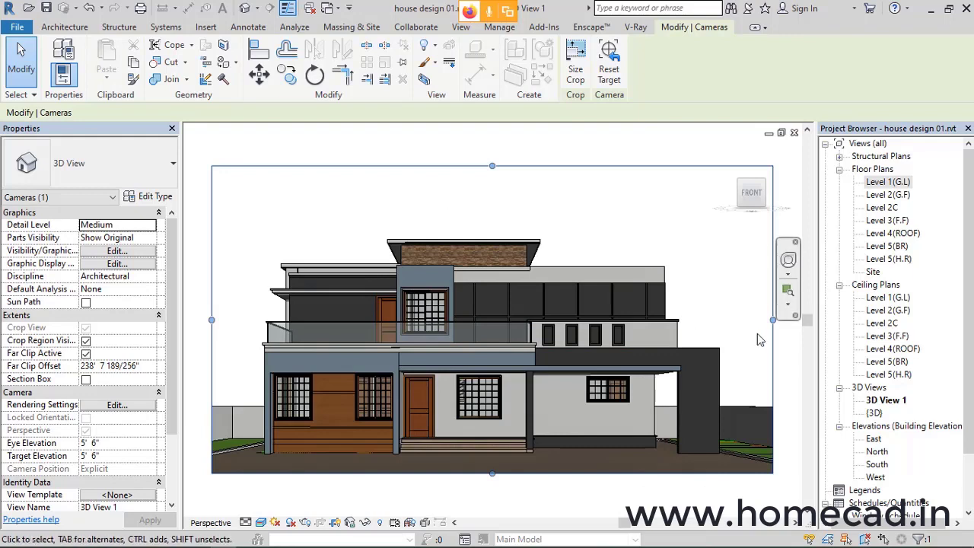
drag(774, 320, 469, 202)
drag(489, 165, 489, 175)
click(508, 189)
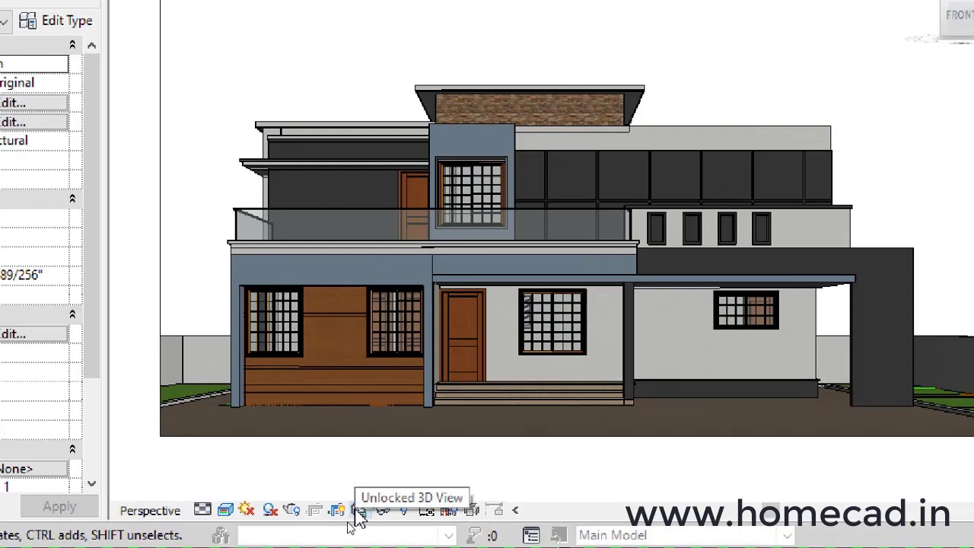
click(352, 517)
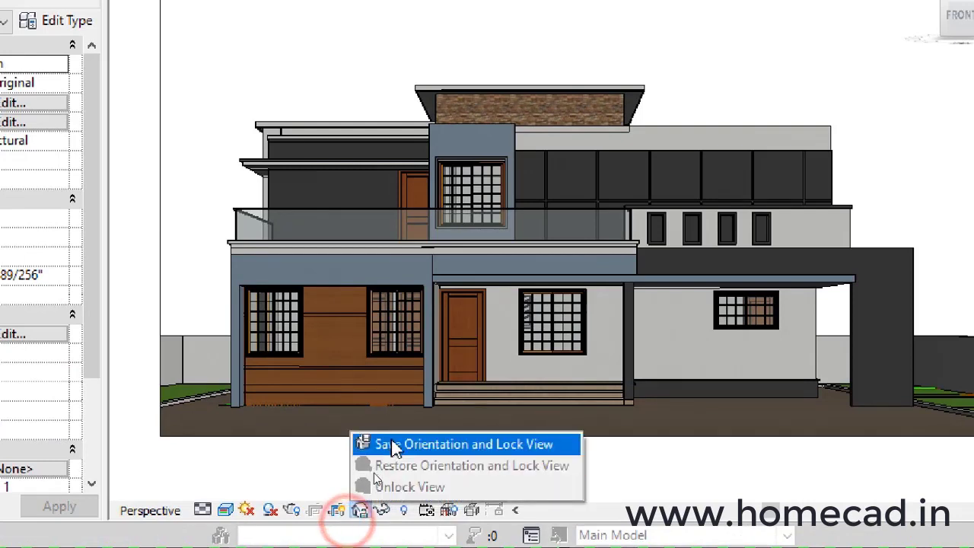
click(500, 447)
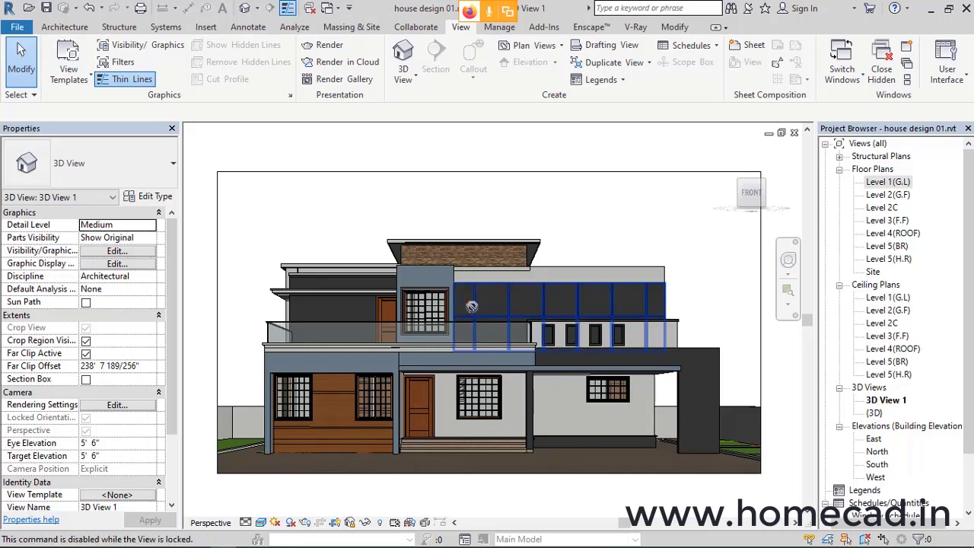
Step: Rename the camera view 3D View 1 as Front View and reopen it
right_click(885, 407)
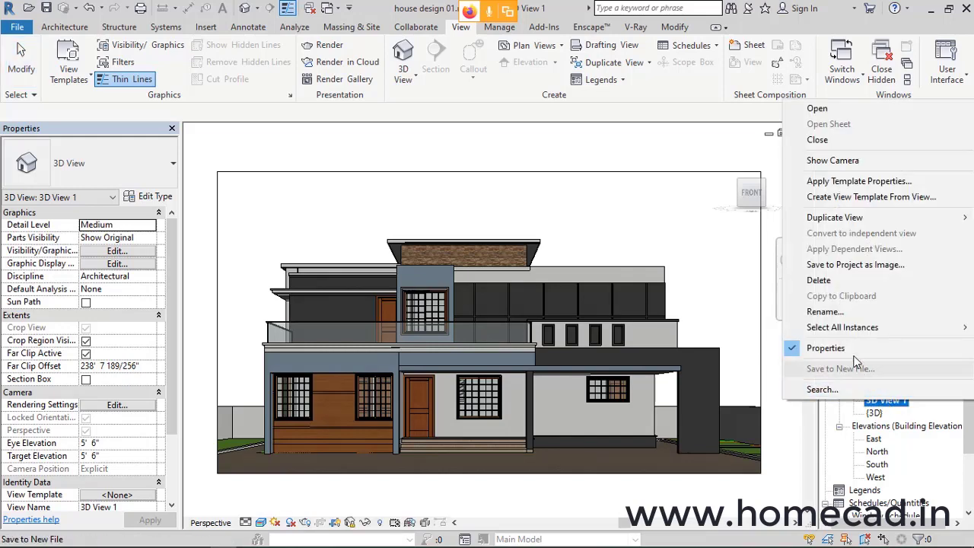
click(835, 313)
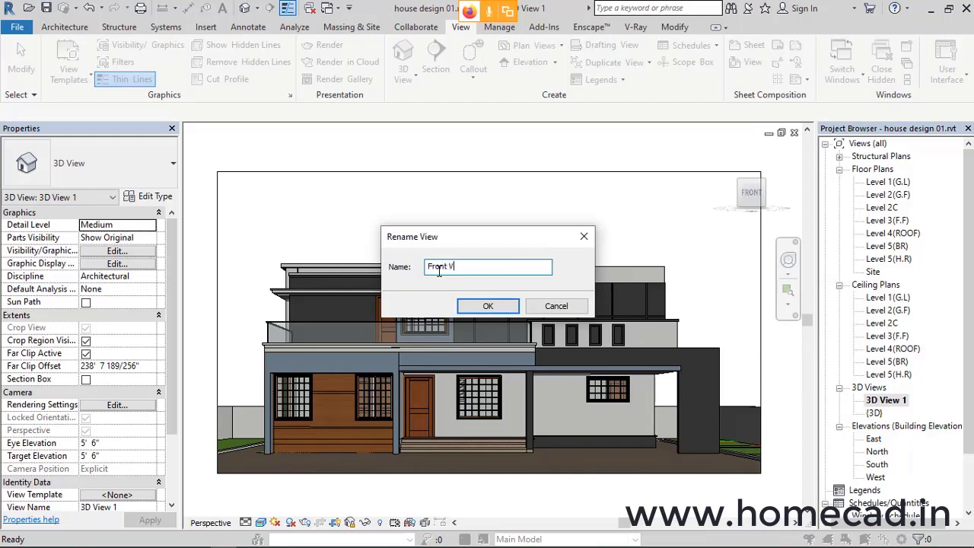
key(Return)
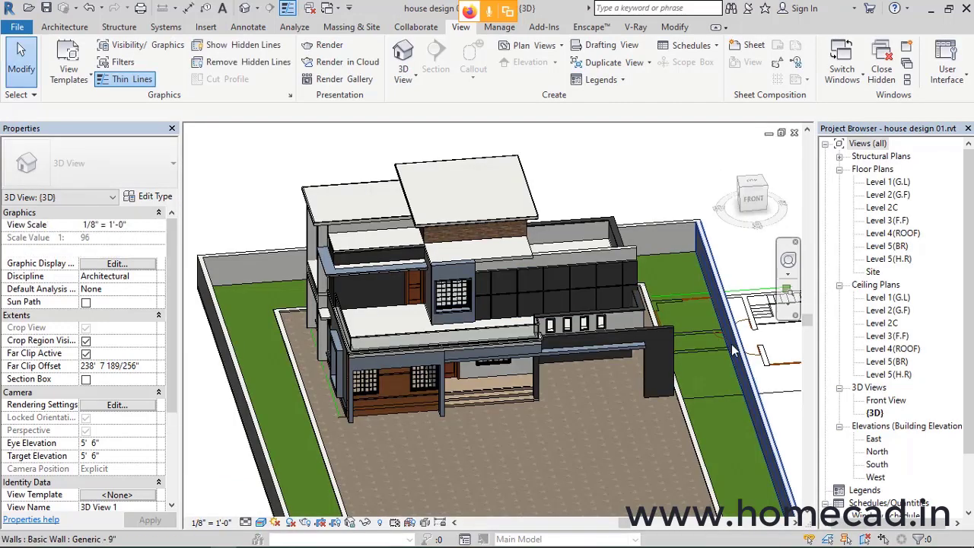
double_click(886, 401)
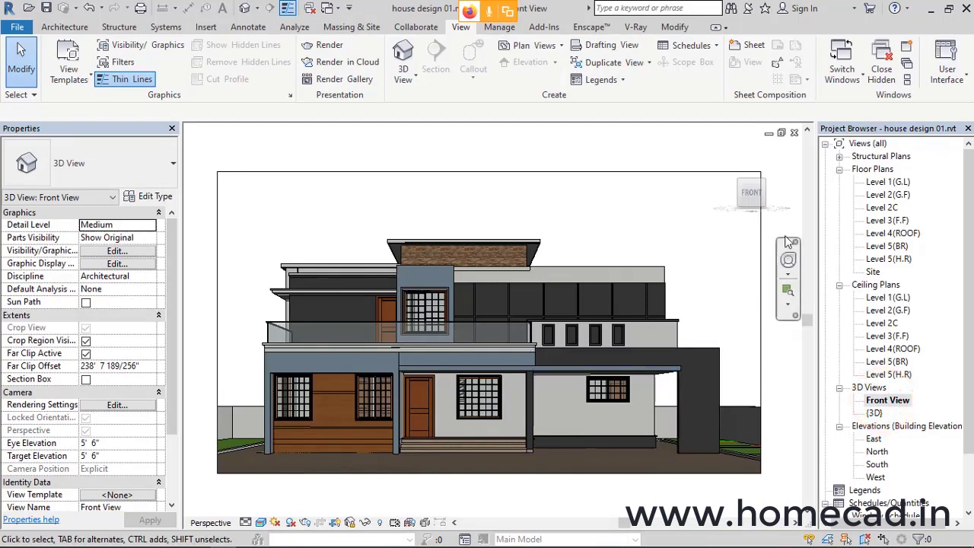
Step: In the Level 1(G.L) floor plan, place a camera outside the southwest corner, aimed diagonally across the house past the northeast boundary
double_click(888, 182)
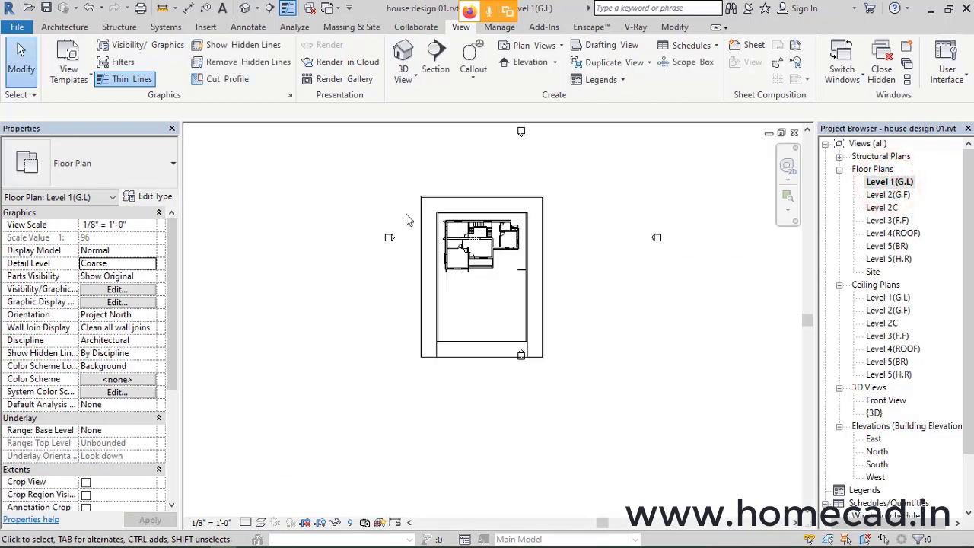
click(258, 9)
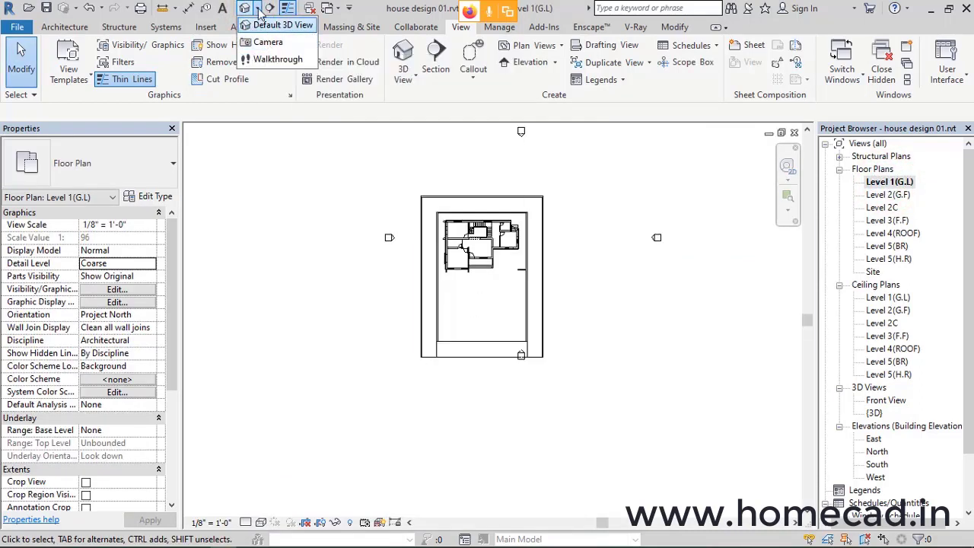
click(259, 8)
click(257, 9)
click(264, 39)
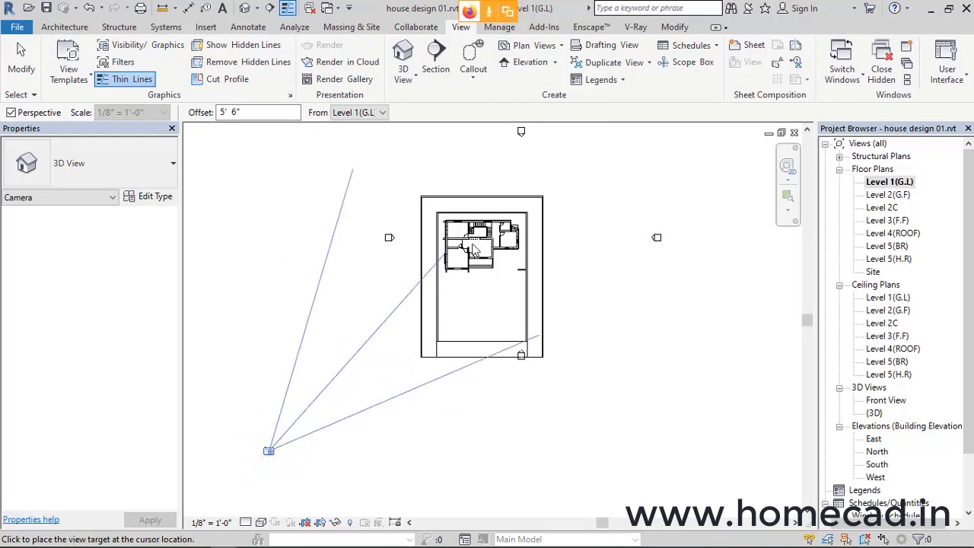
click(561, 186)
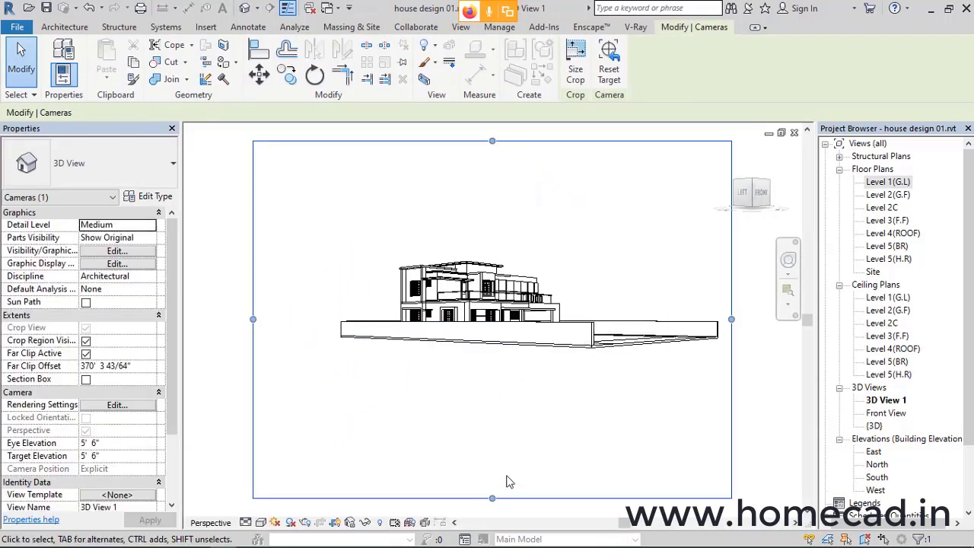
Step: Pull all four crop edges of the new corner camera view in toward the house
drag(493, 480, 511, 344)
drag(731, 243, 589, 246)
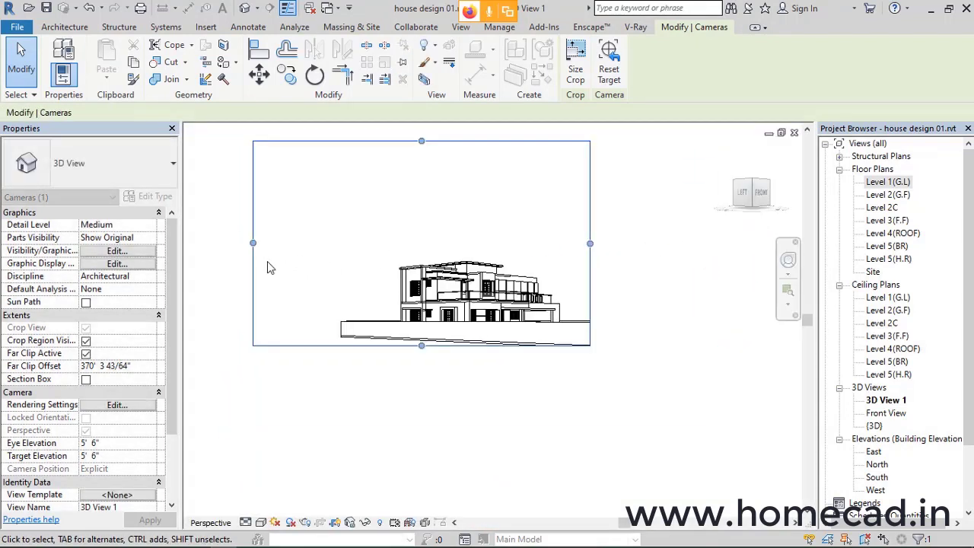
drag(252, 242, 390, 244)
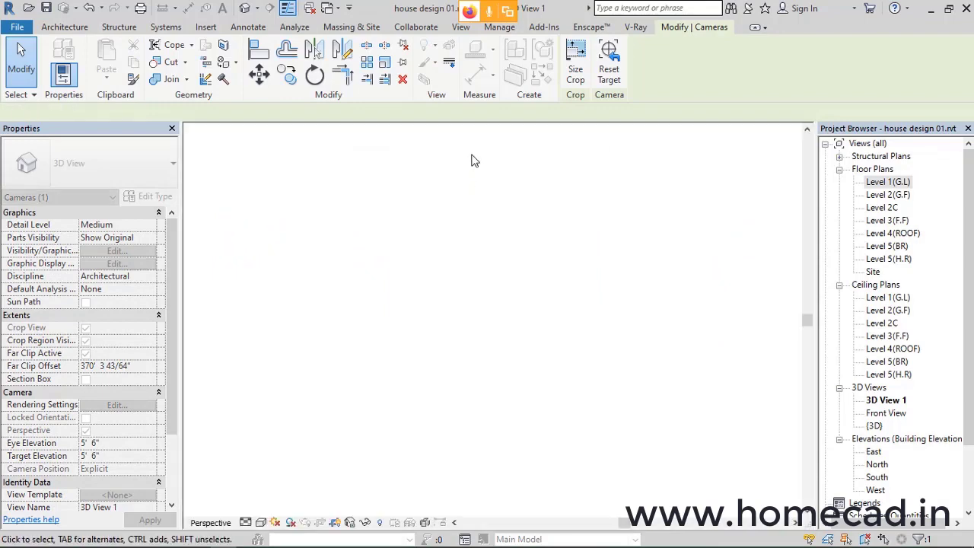
drag(483, 142, 509, 231)
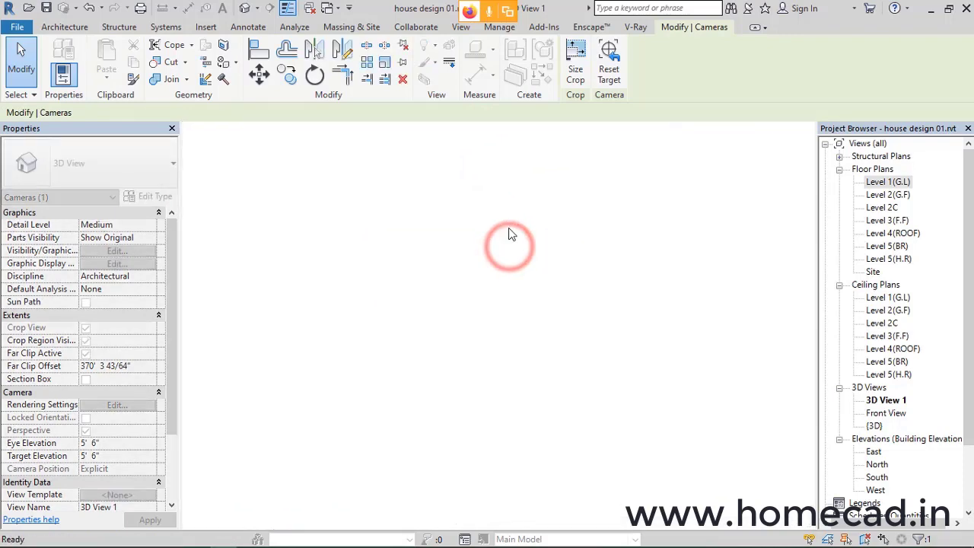
Step: Raise the crop region's top edge slightly and bring its bottom edge up across the near boundary wall
scroll(492, 298, up, 6)
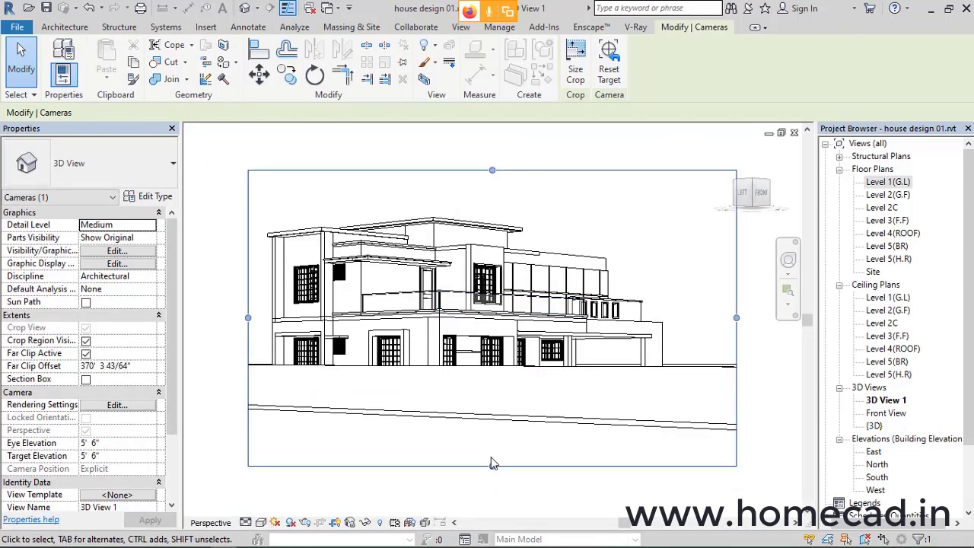
drag(491, 462, 493, 456)
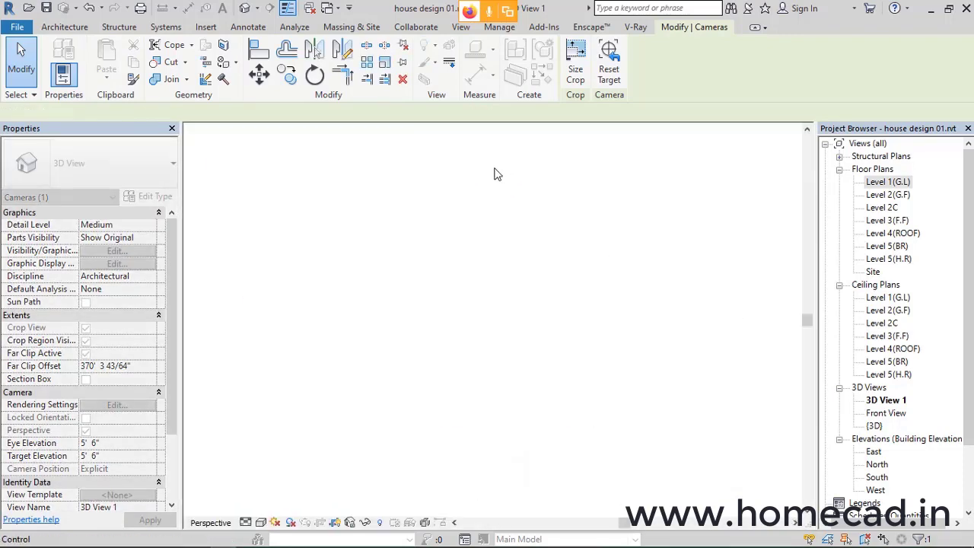
drag(493, 168, 493, 150)
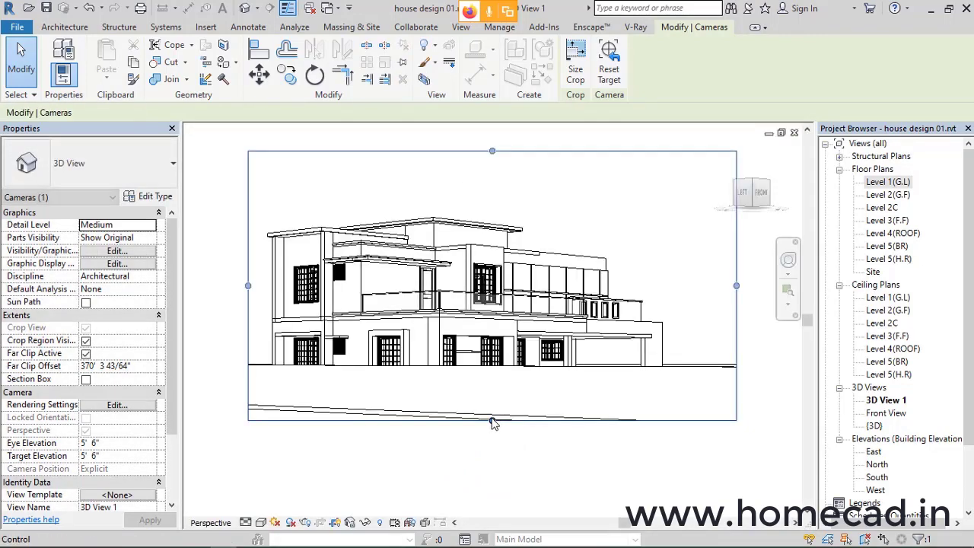
drag(491, 420, 488, 396)
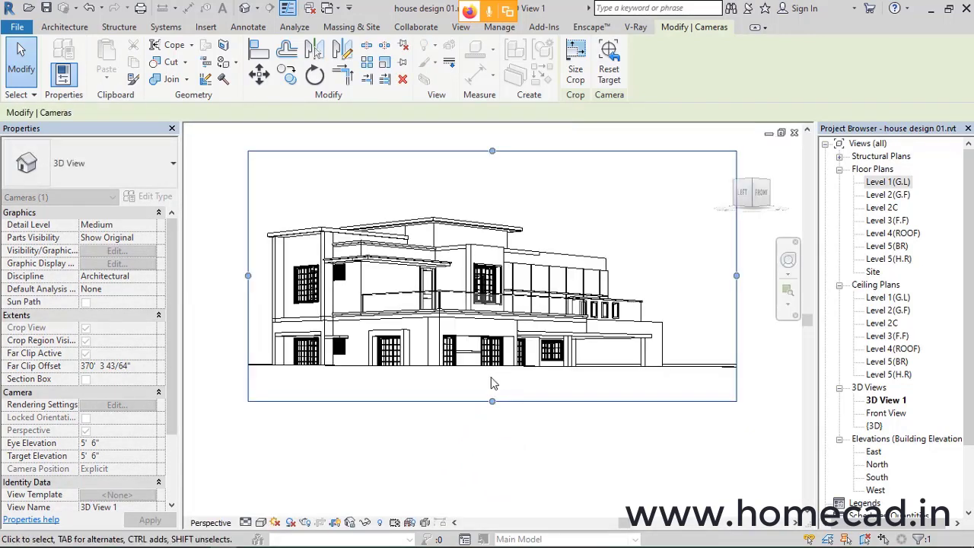
Step: Hide the near west boundary wall in this camera view
click(488, 374)
click(510, 372)
right_click(507, 371)
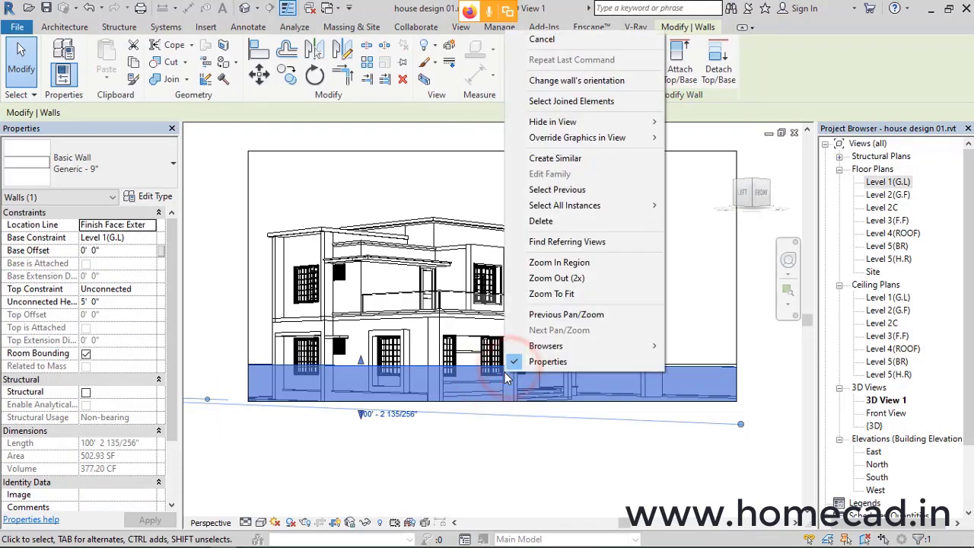
mouse_move(612, 121)
click(687, 121)
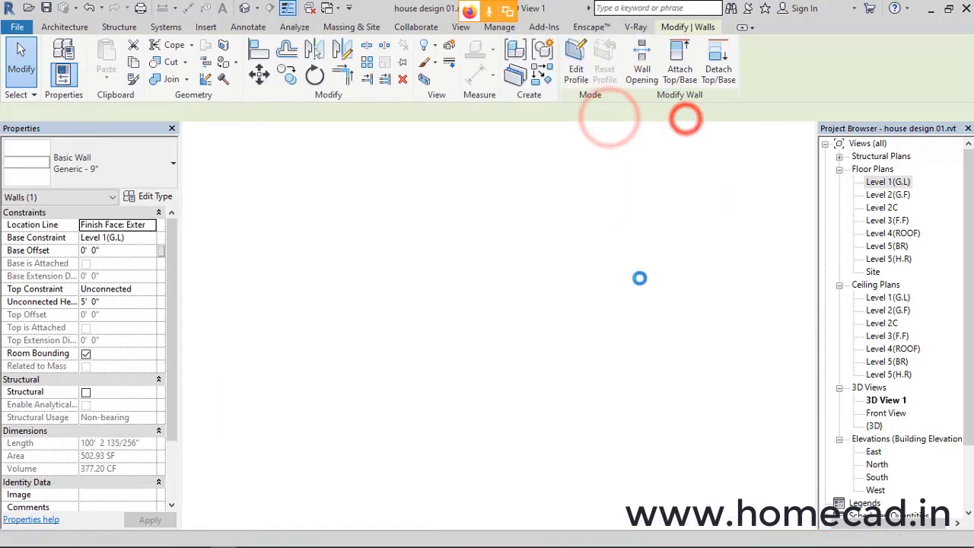
Step: Lower the crop region's bottom edge slightly and set the view's visual style to Realistic
click(491, 401)
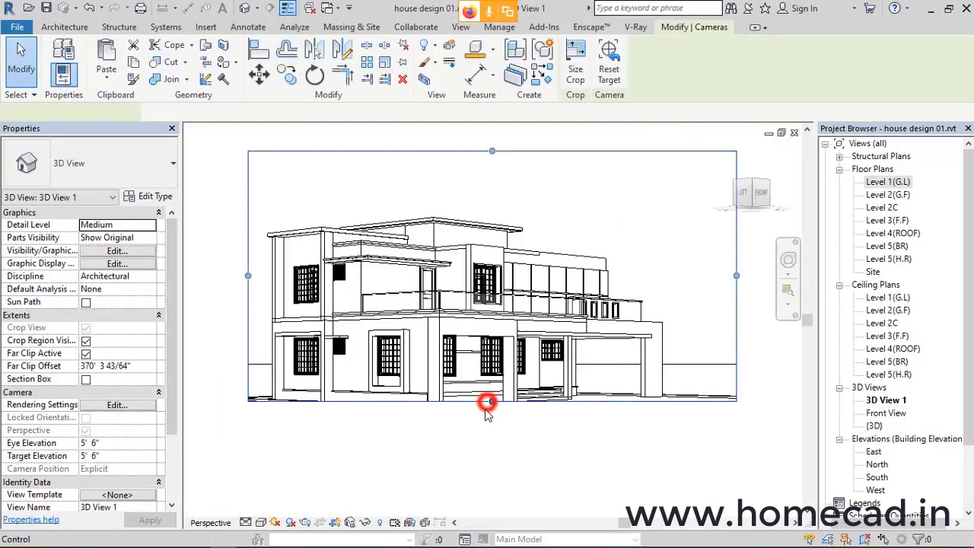
drag(493, 401, 492, 407)
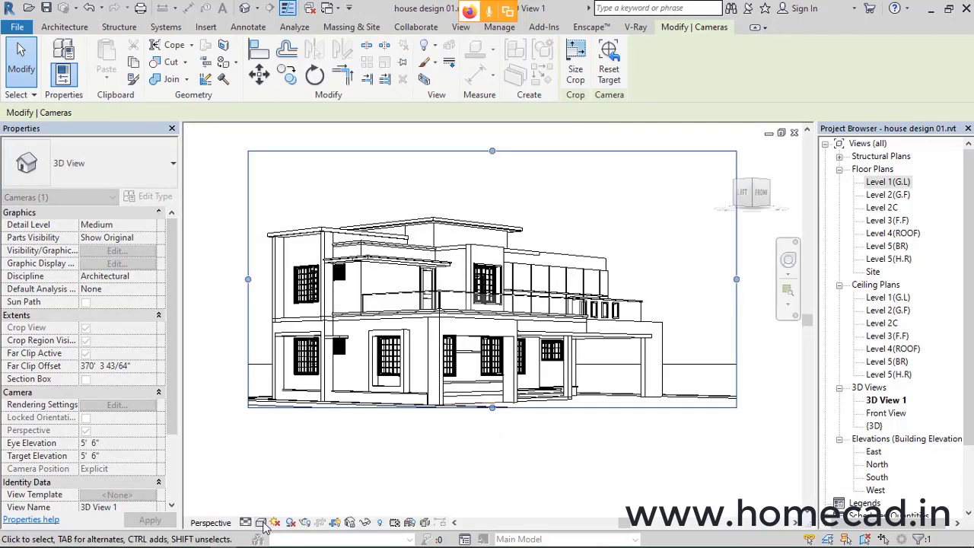
click(261, 522)
click(273, 491)
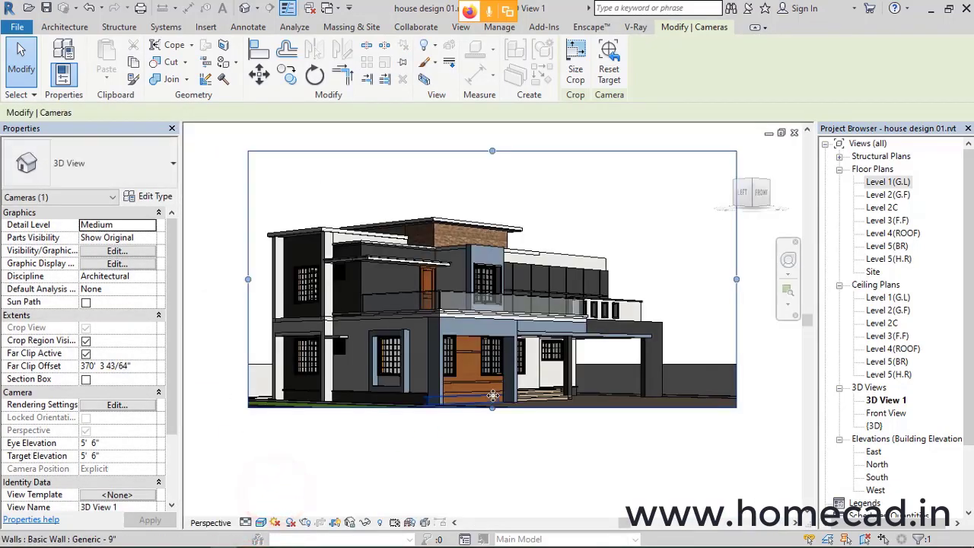
Step: Trim the crop region on the carport side, keeping a small margin beyond the house
middle_click(491, 396)
middle_click(491, 396)
drag(774, 321, 731, 325)
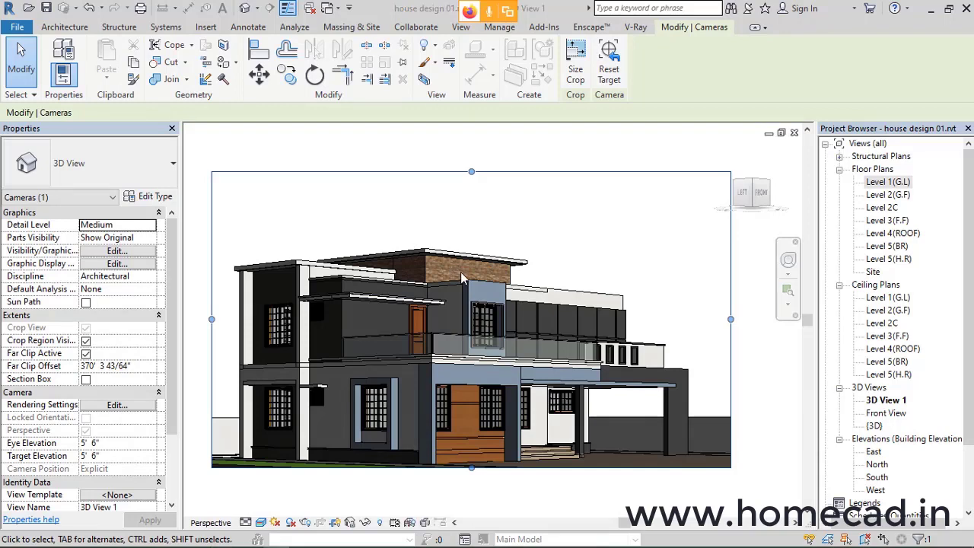
Step: Fine-tune the crop region's bottom edge so a thin strip of ground remains below the base of the house
middle_click(539, 358)
middle_click(539, 358)
middle_drag(253, 502, 357, 400)
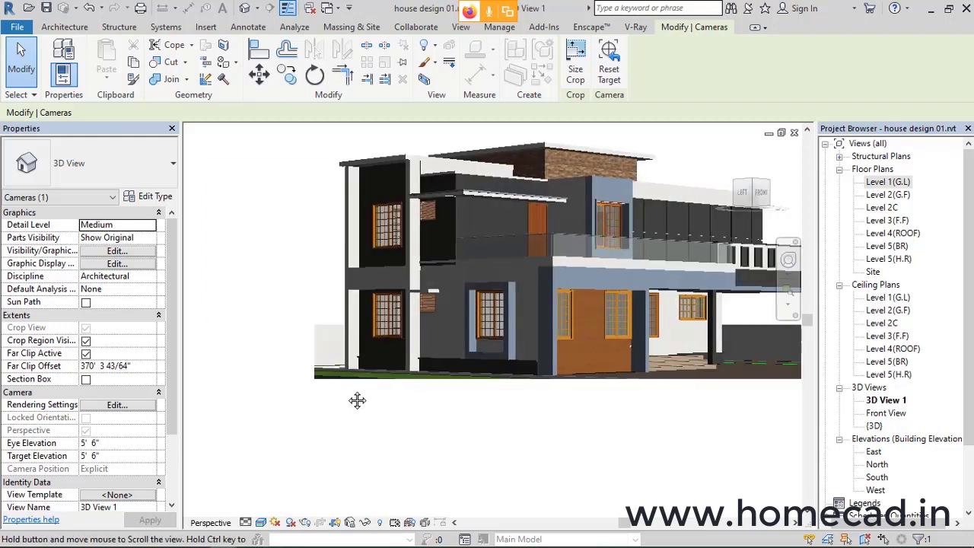
scroll(357, 400, up, 6)
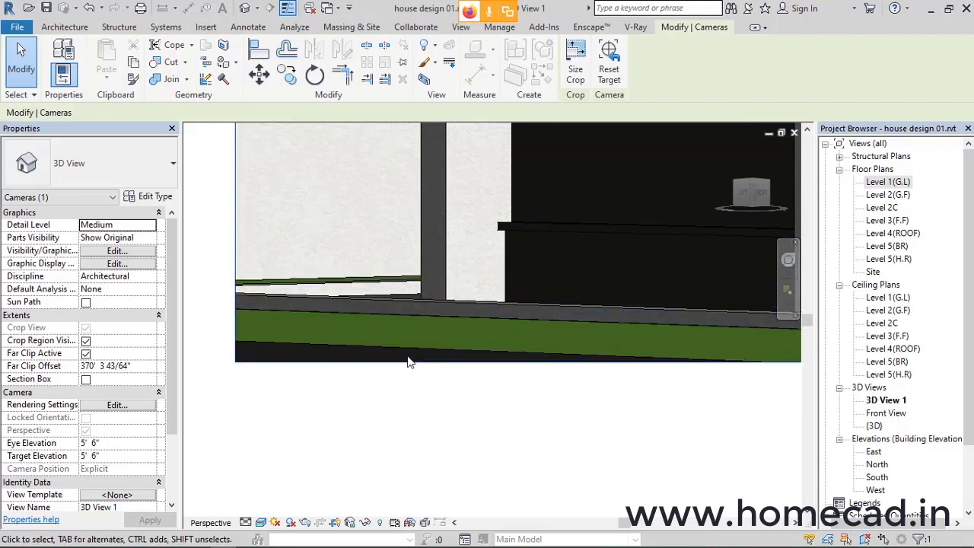
click(374, 342)
click(372, 432)
scroll(372, 411, down, 6)
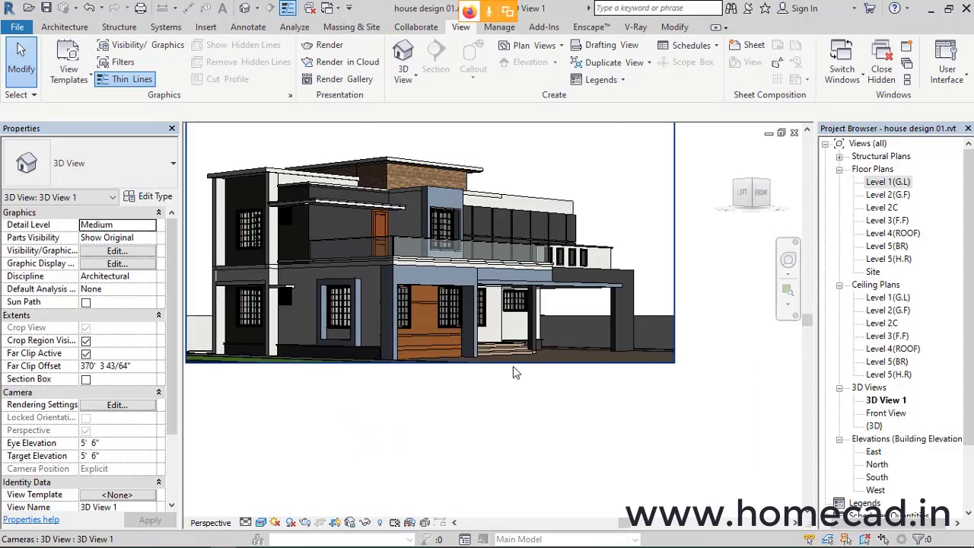
click(513, 366)
middle_drag(435, 373, 548, 407)
scroll(548, 407, up, 1)
scroll(544, 406, up, 1)
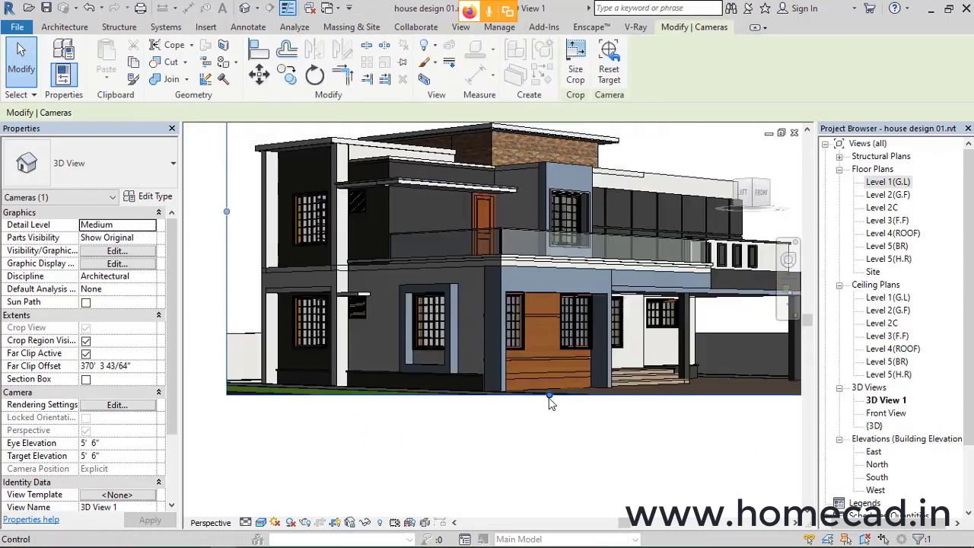
drag(548, 395, 547, 405)
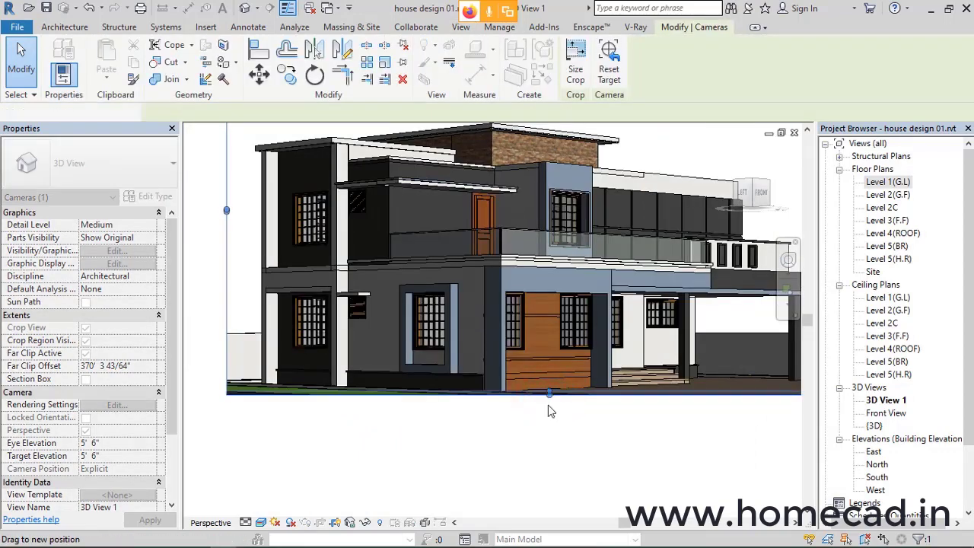
click(545, 415)
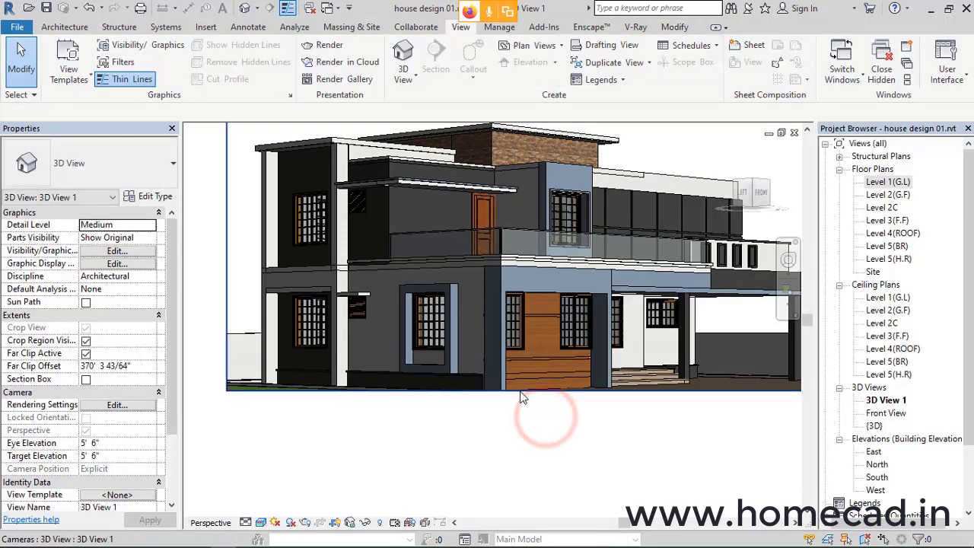
scroll(502, 396, up, 4)
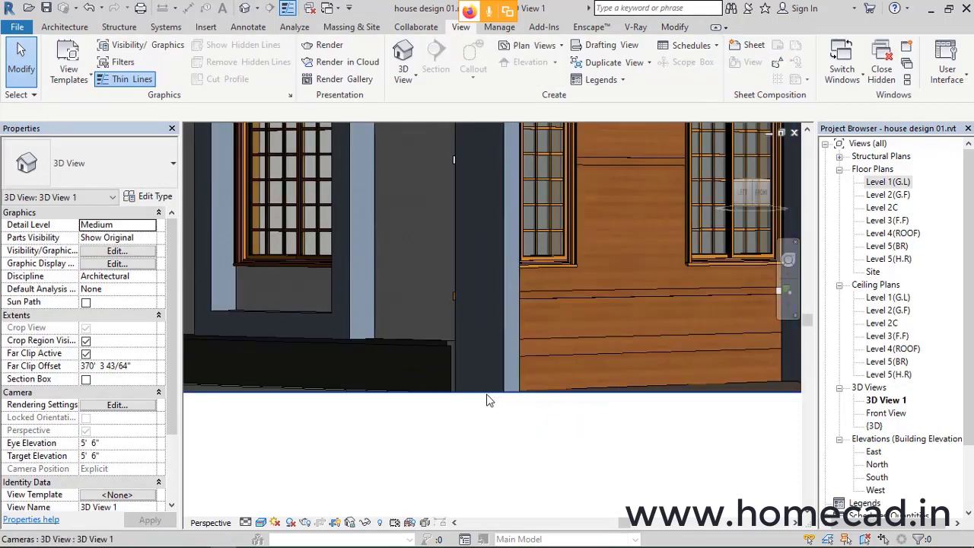
click(486, 396)
scroll(555, 447, down, 3)
drag(611, 412, 612, 417)
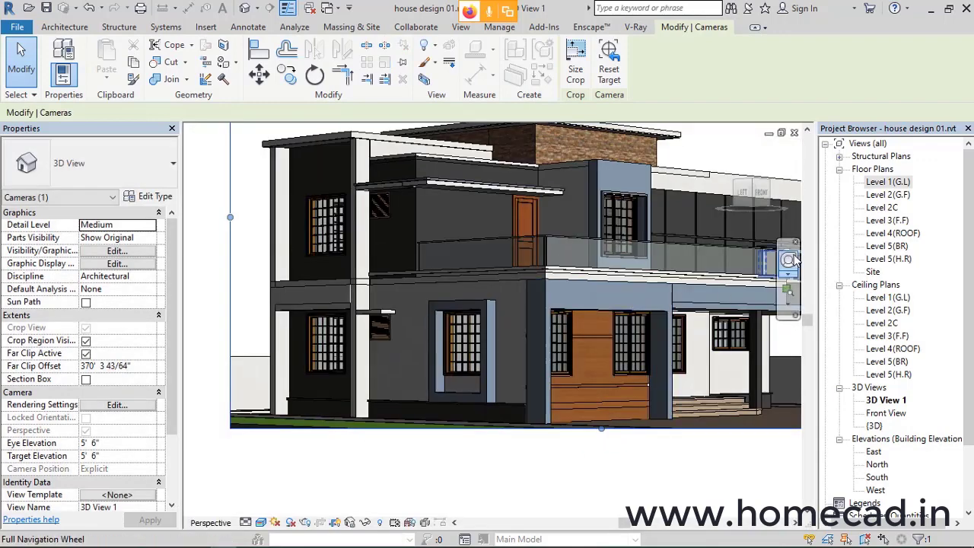
Step: Reopen the Level 1(G.L) floor plan and try to select the lawn floor between the boundary wall and the house
double_click(884, 184)
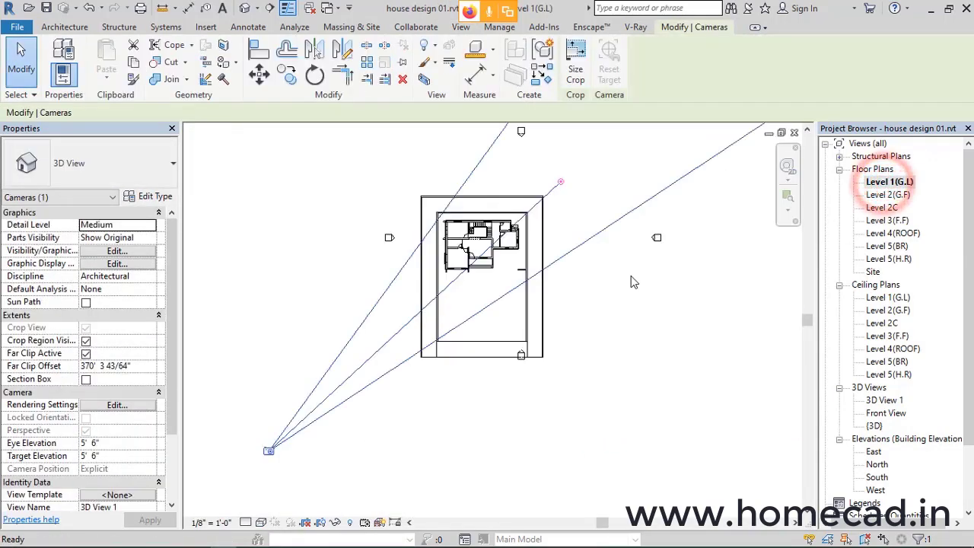
click(420, 358)
scroll(438, 202, up, 3)
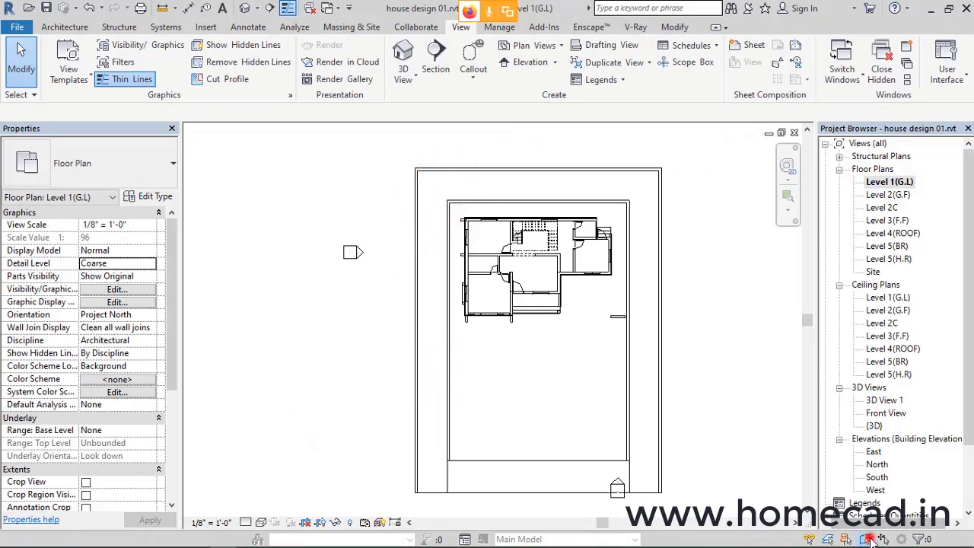
click(534, 188)
click(484, 183)
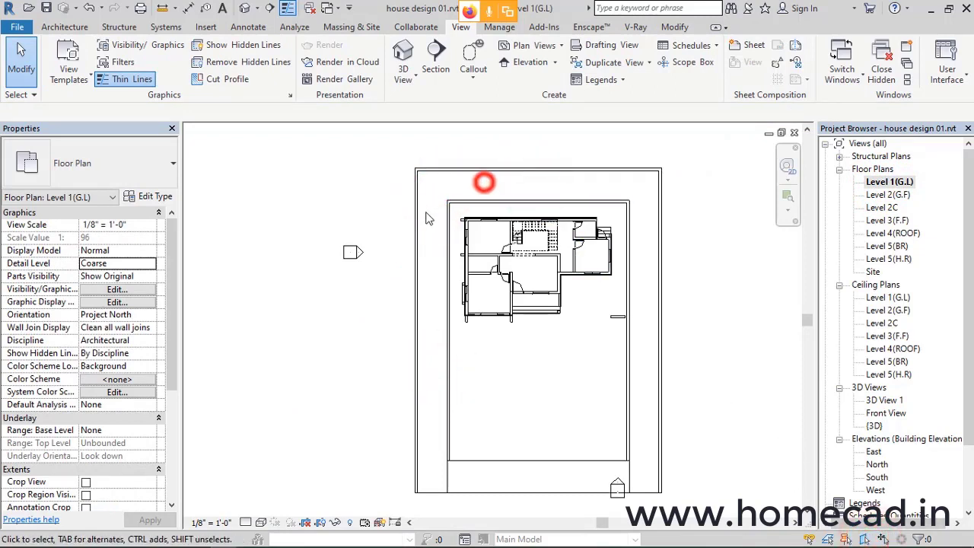
click(427, 222)
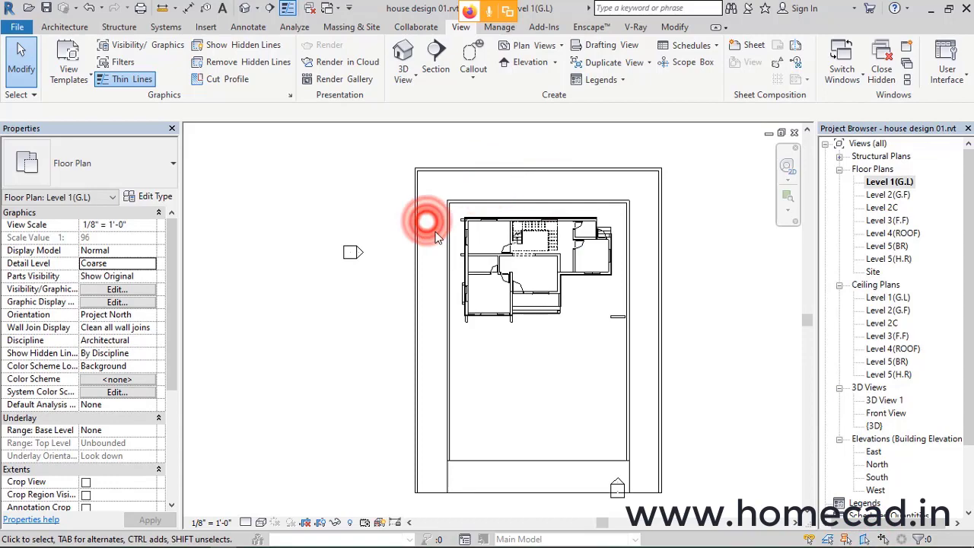
Step: Identify the lawn floor in the default 3D view and select it by its outer edge in the Level 1(G.L) plan
click(244, 9)
click(266, 327)
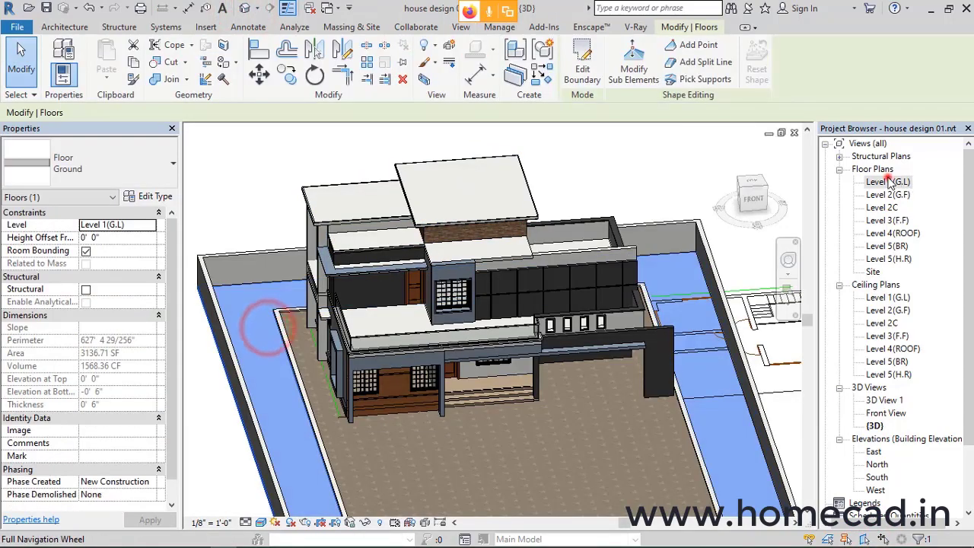
double_click(888, 181)
click(430, 221)
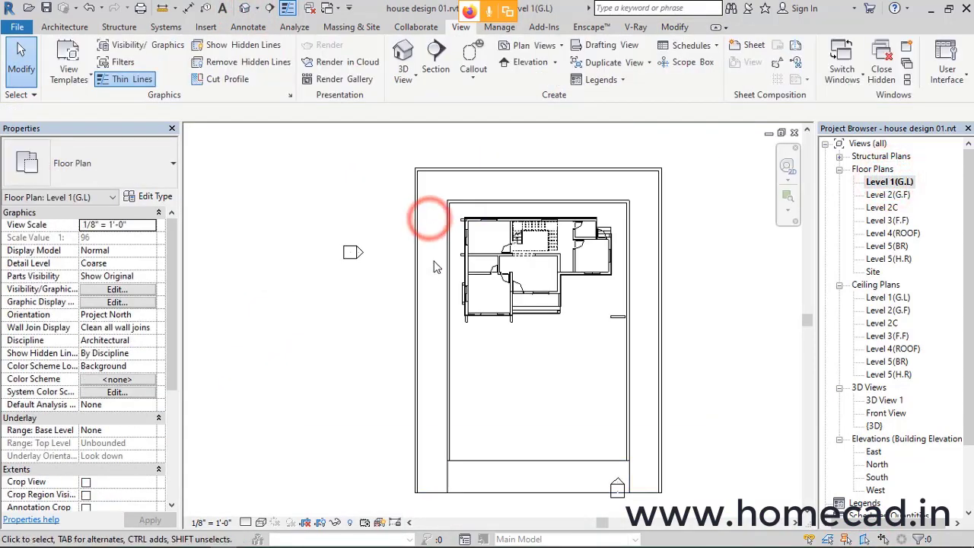
click(431, 493)
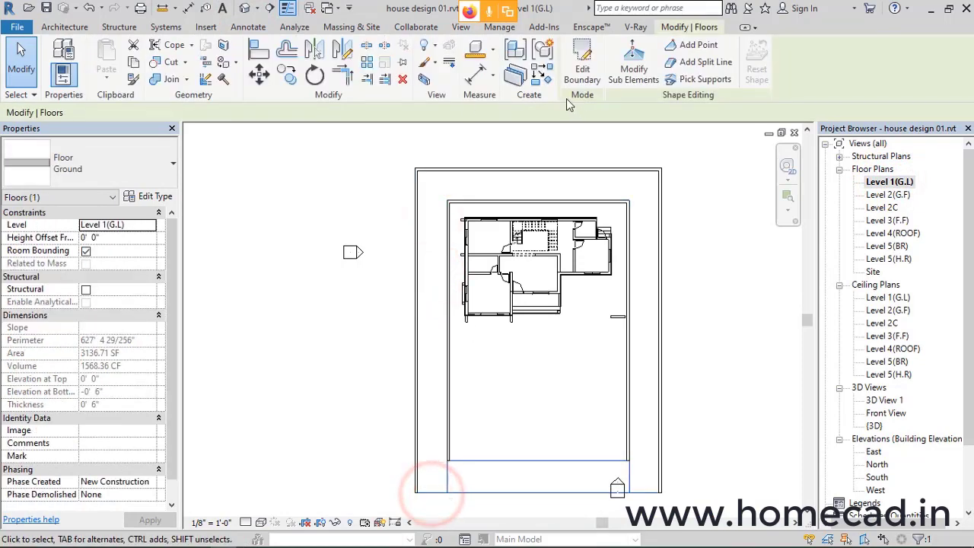
Step: Edit the lawn floor's boundary, moving its west and east outer lines outward beyond the boundary walls, and finish the sketch
click(589, 80)
click(415, 254)
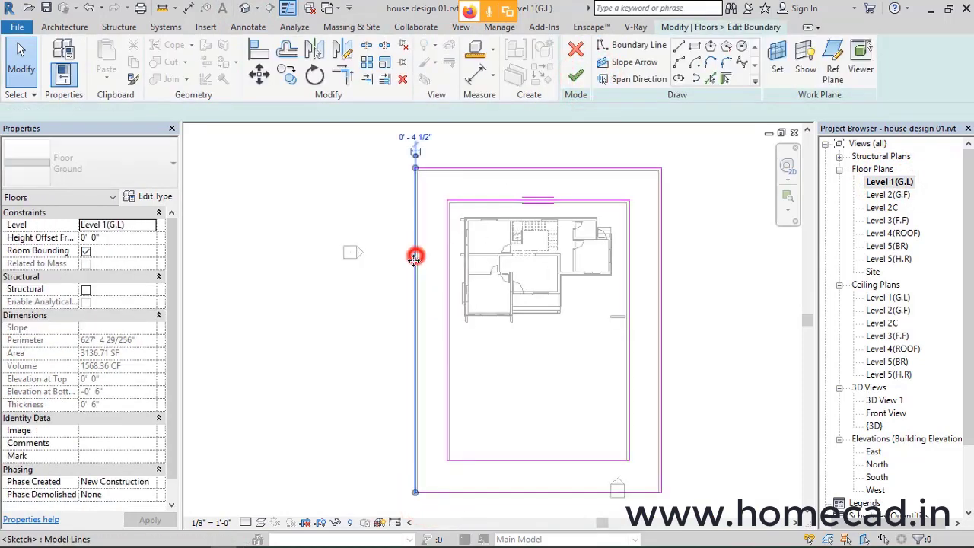
drag(411, 206, 386, 214)
click(692, 226)
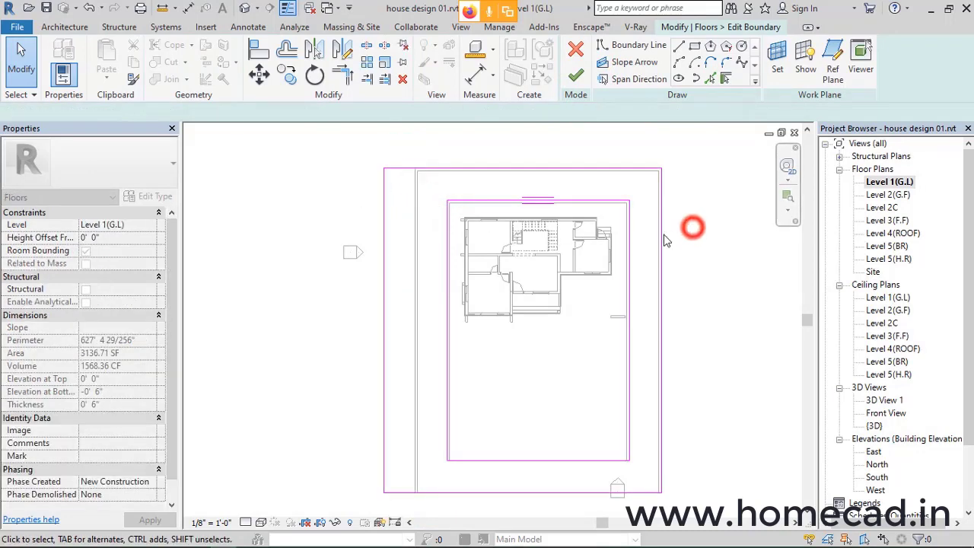
click(664, 234)
drag(667, 242, 698, 247)
click(718, 239)
click(575, 72)
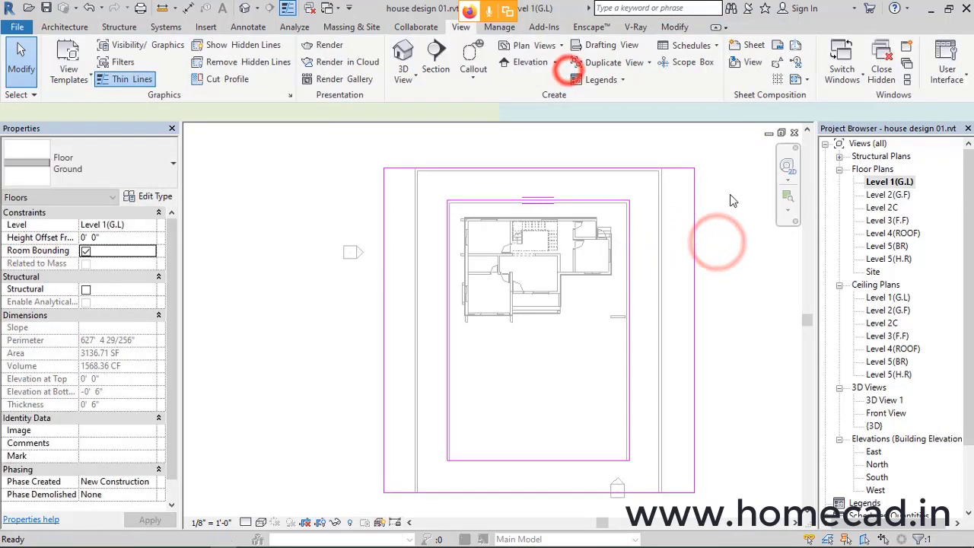
click(730, 224)
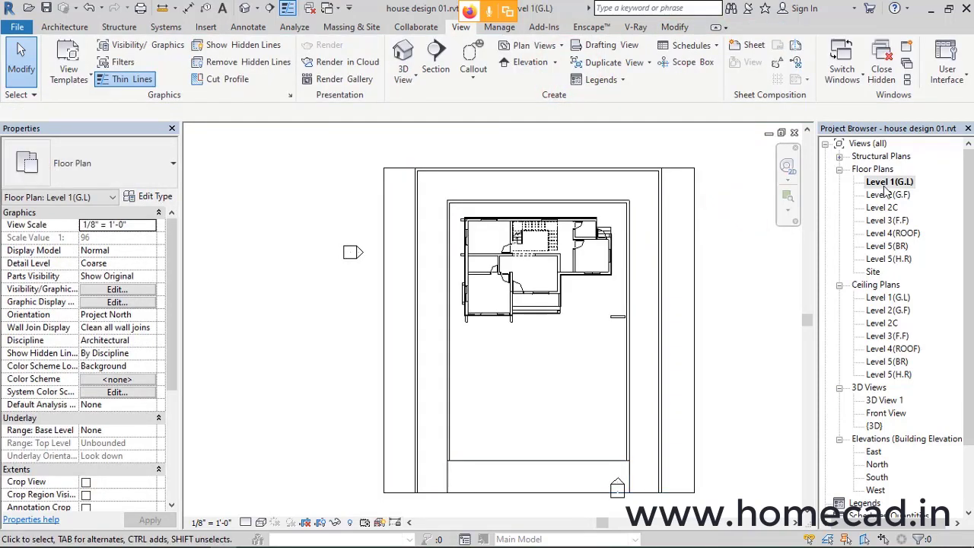
Step: Open 3D View 1 and trim its crop region slightly at the ground strip and above the roof
double_click(885, 401)
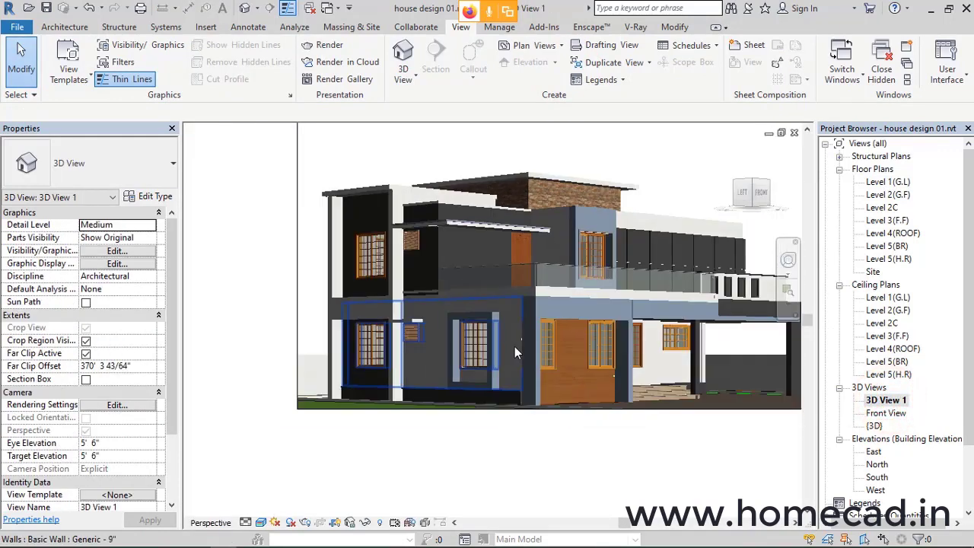
click(491, 482)
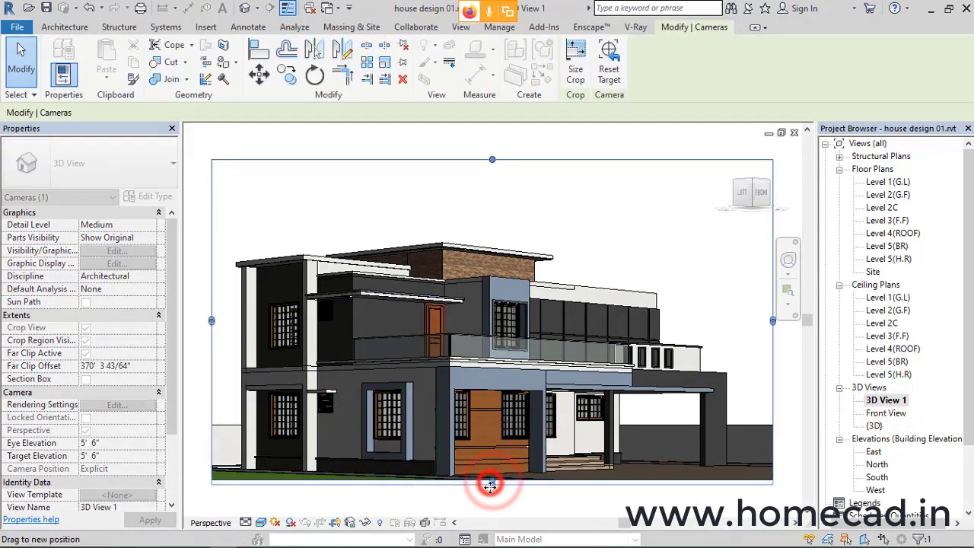
drag(491, 485, 492, 482)
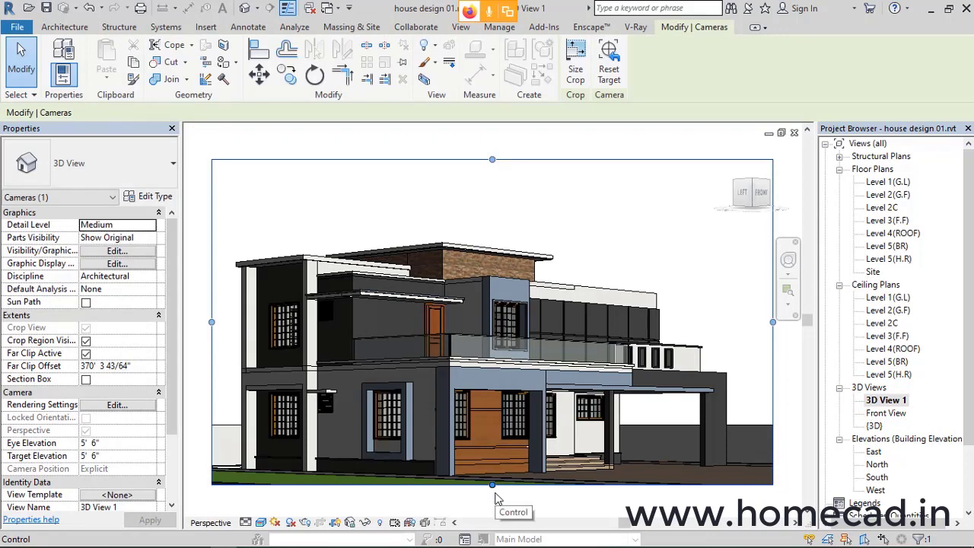
drag(492, 485, 492, 481)
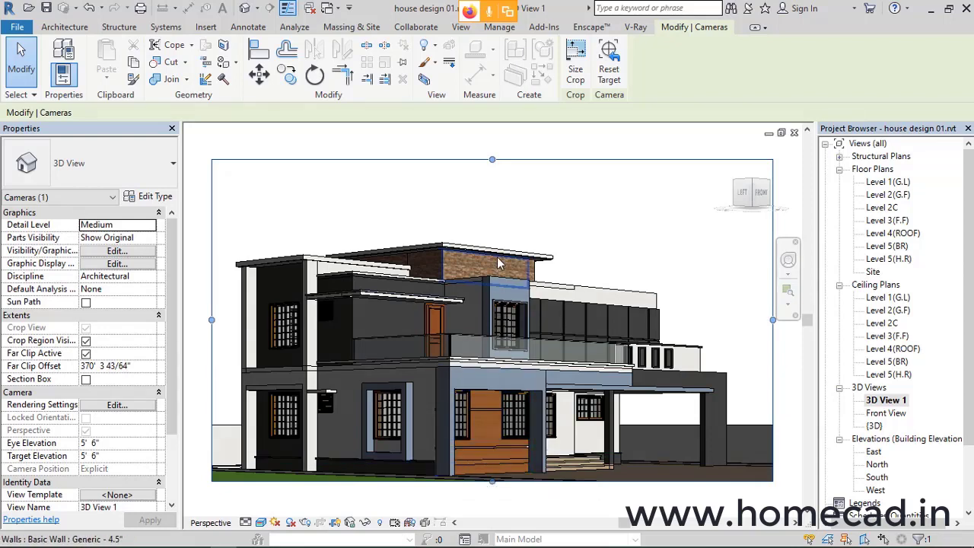
drag(492, 162, 490, 150)
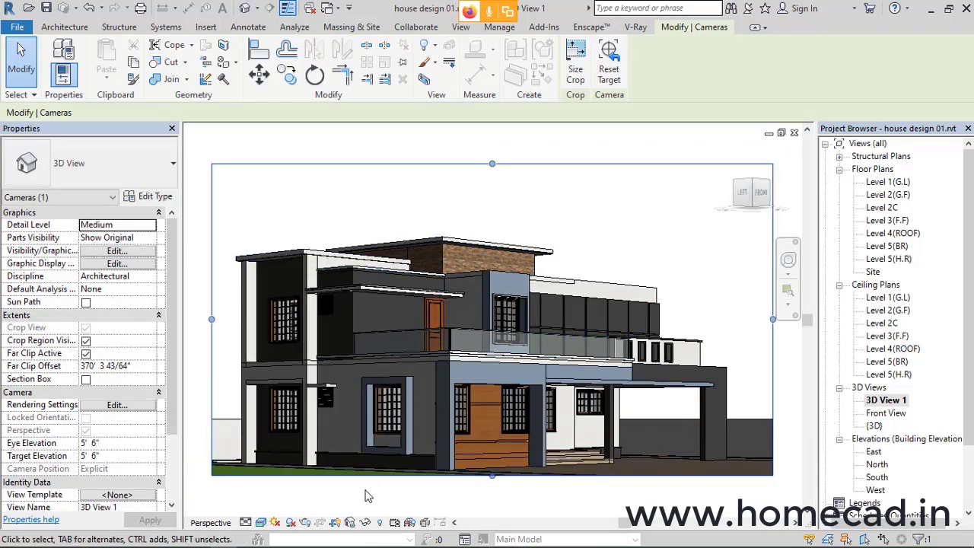
Step: Save the camera view's orientation and lock it, rename 3D View 1 as Left view, and reopen it
click(349, 522)
click(365, 476)
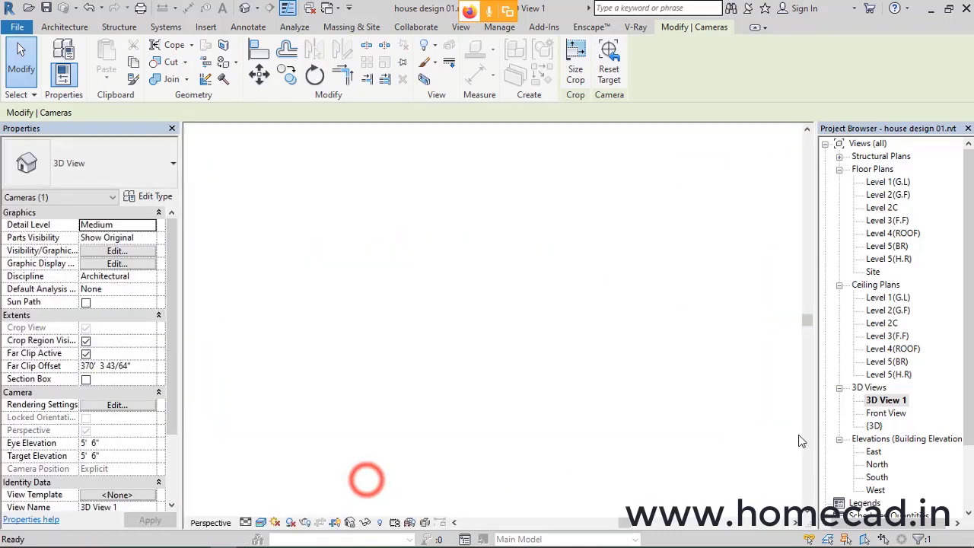
right_click(889, 400)
click(852, 314)
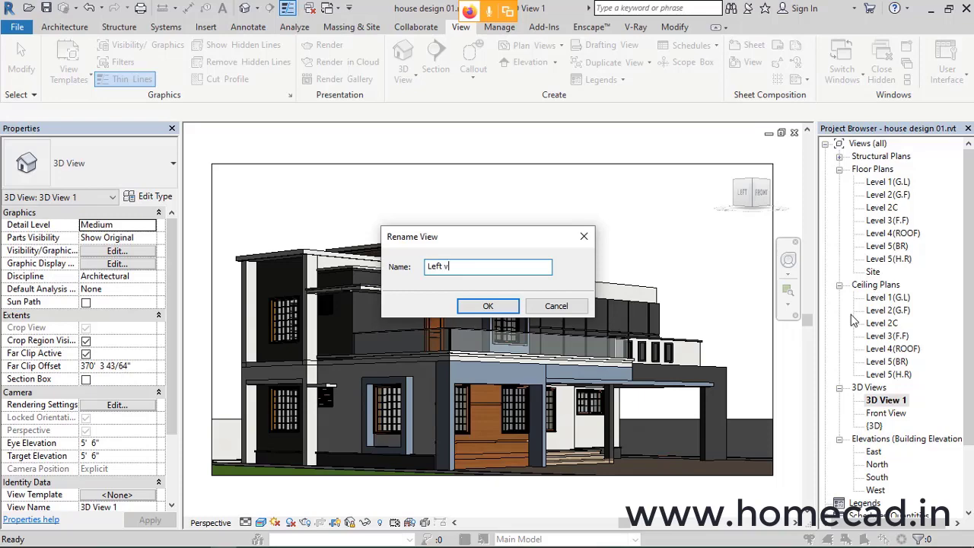
text(ew)
key(Return)
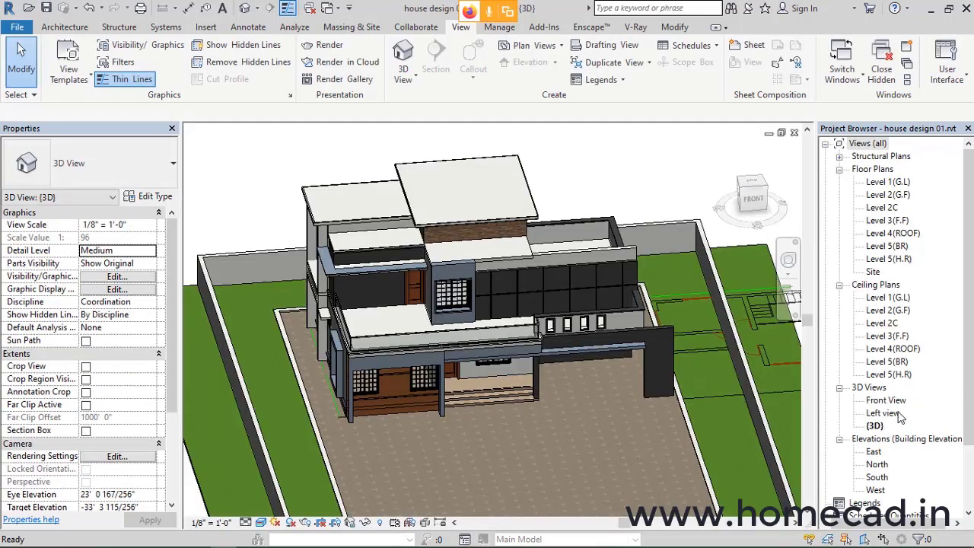
double_click(885, 412)
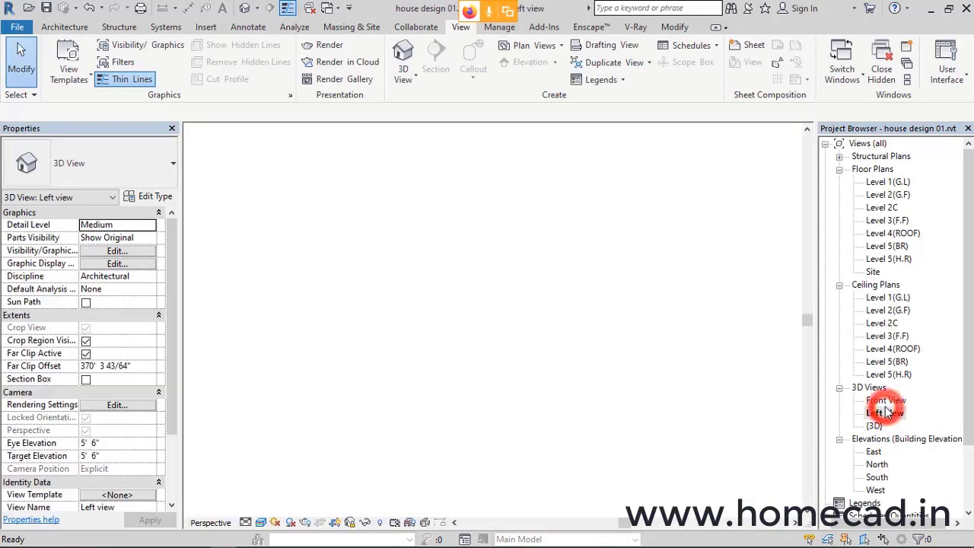
Step: In the Level 1(G.L) plan, place a camera southeast of the plot and aim it northwest across the house
double_click(897, 182)
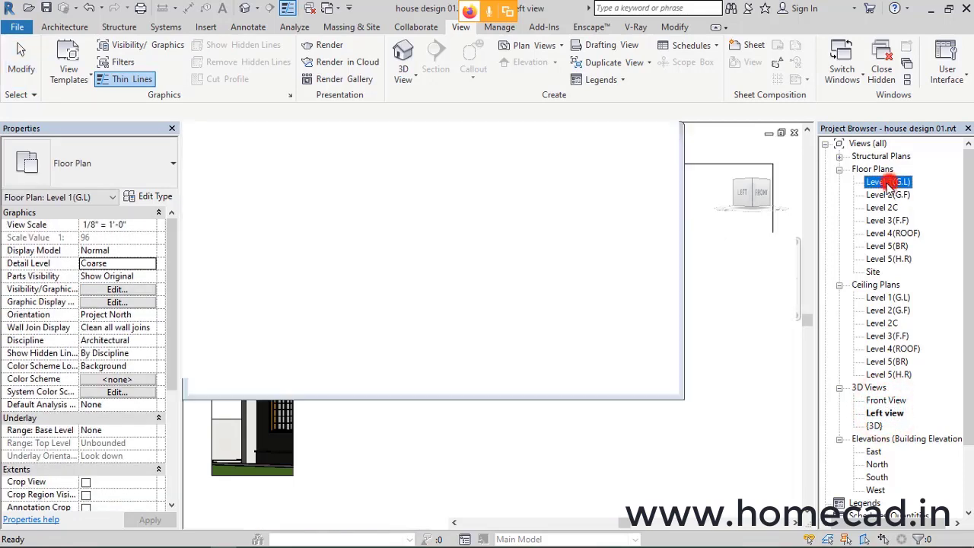
click(257, 8)
click(265, 44)
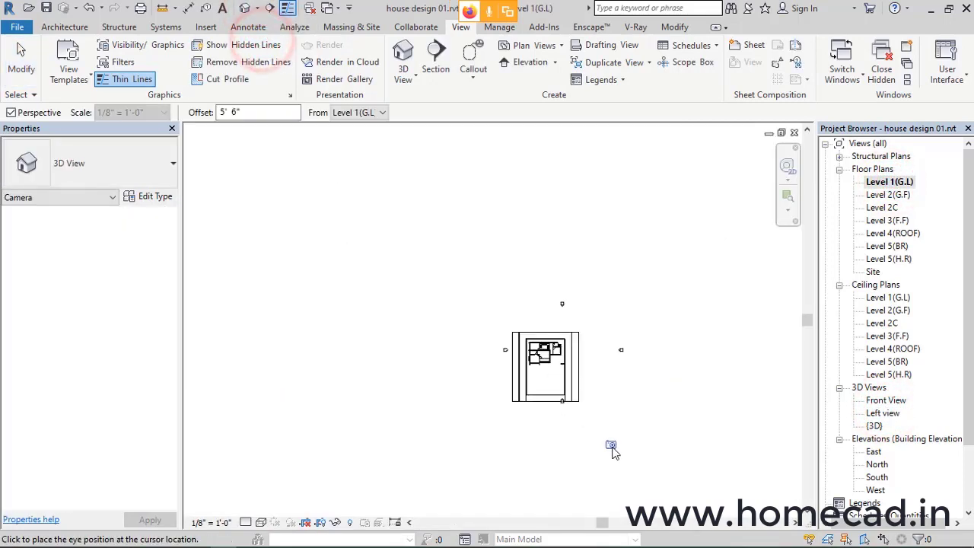
click(613, 448)
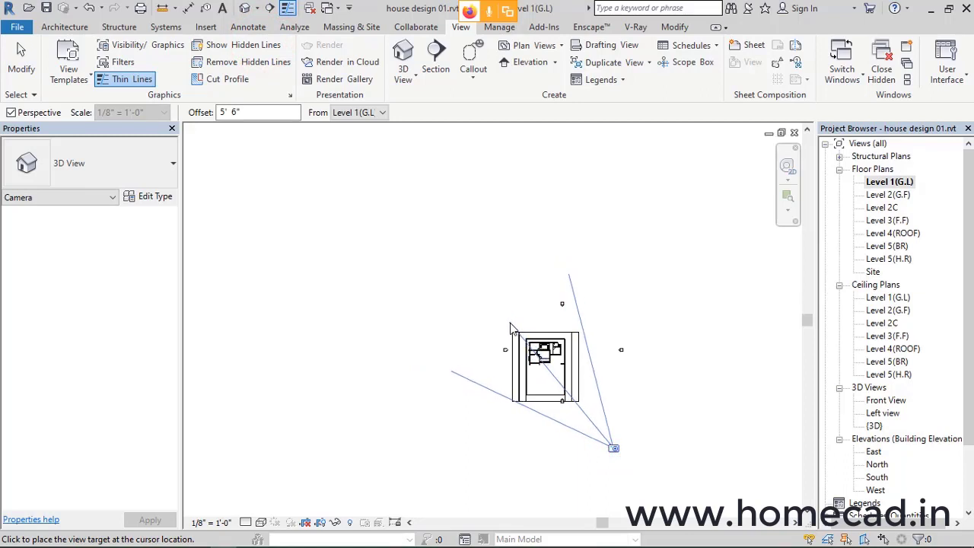
scroll(511, 327, up, 4)
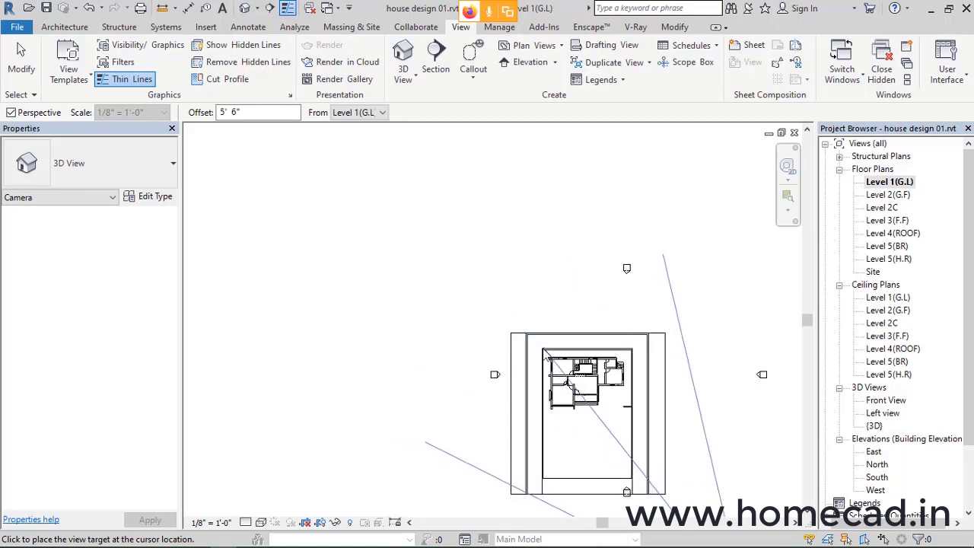
click(509, 312)
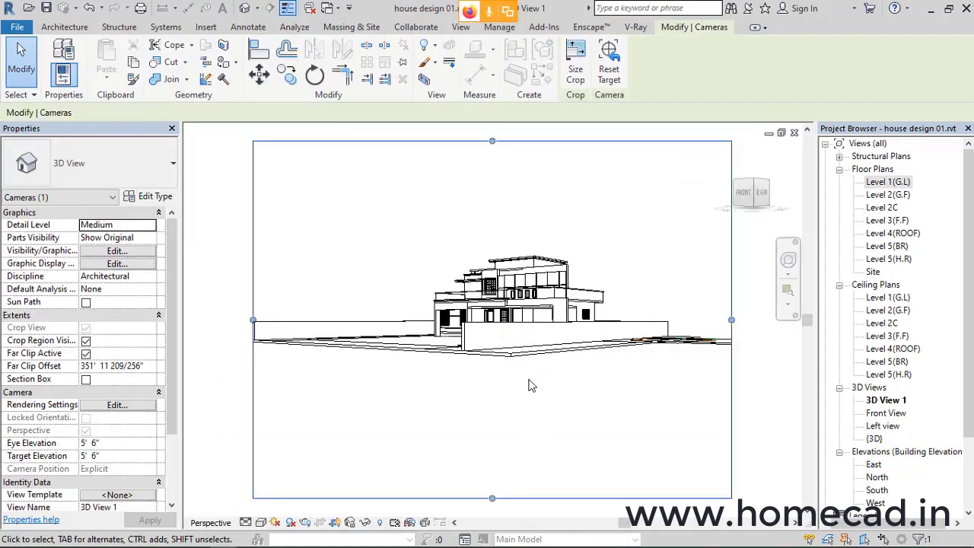
Step: Raise the new view's bottom crop edge to just below the plot and set the visual style to Realistic
drag(495, 500, 495, 367)
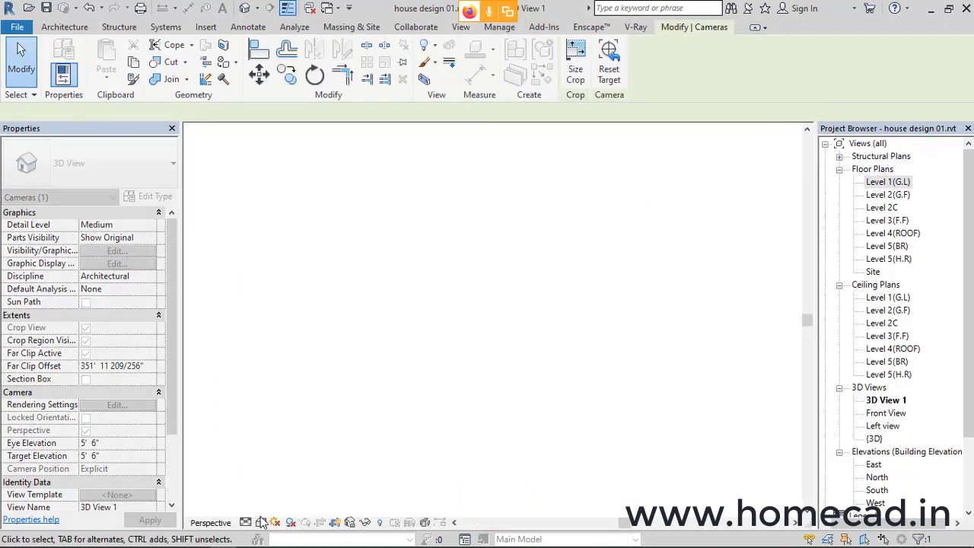
click(261, 522)
click(275, 494)
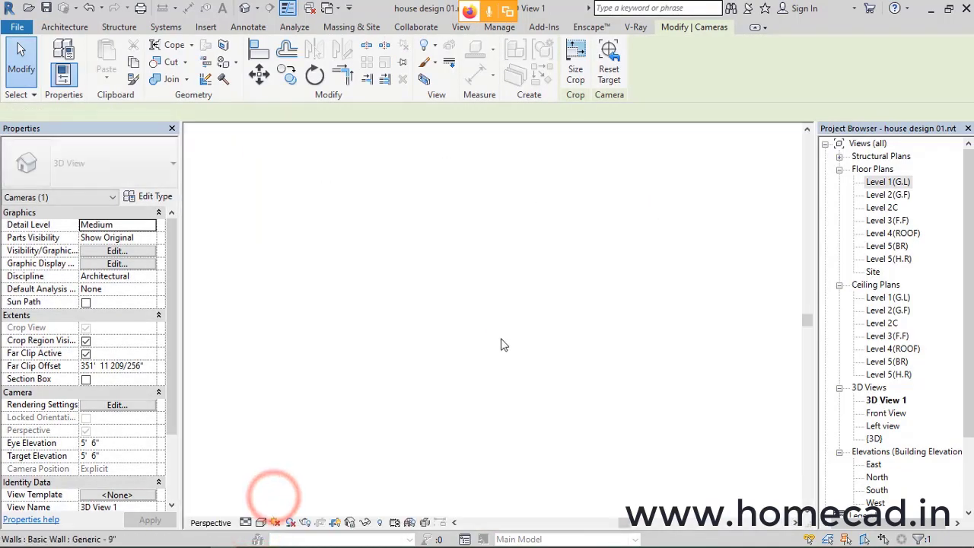
Step: Hide the boundary wall standing in front of the house in this view only
right_click(483, 334)
click(594, 299)
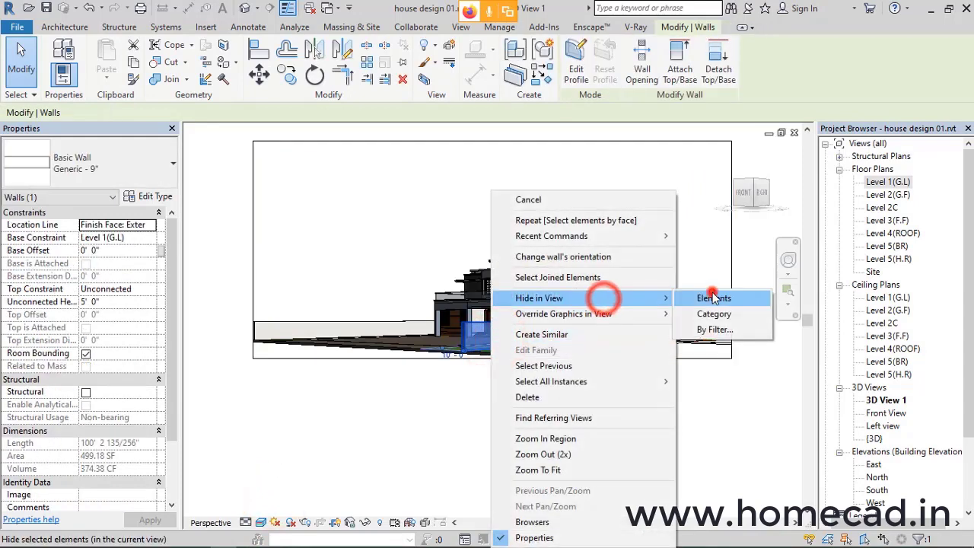
click(714, 298)
Step: Crop the view closely around the house on all four sides, keeping a small margin and a thin strip of ground
click(254, 250)
drag(254, 249, 404, 248)
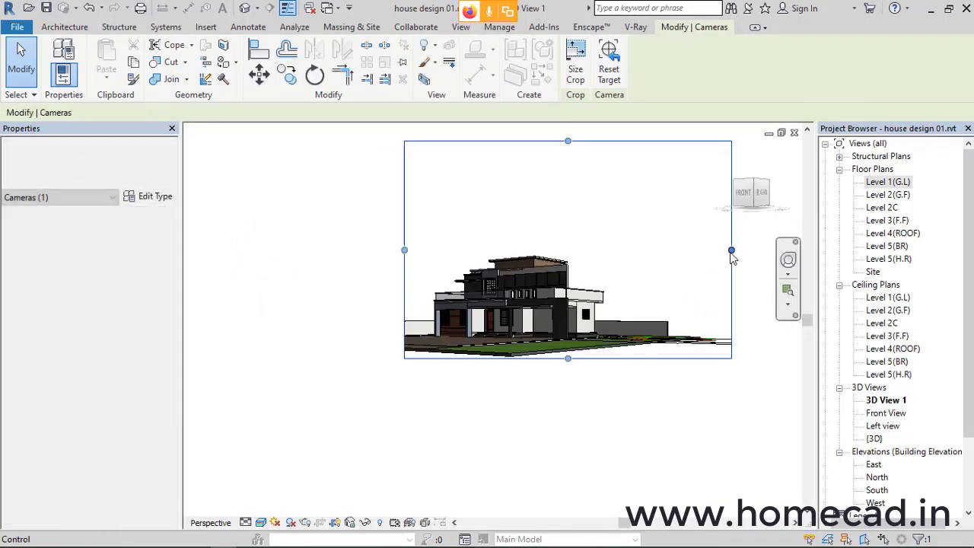
drag(731, 251, 618, 252)
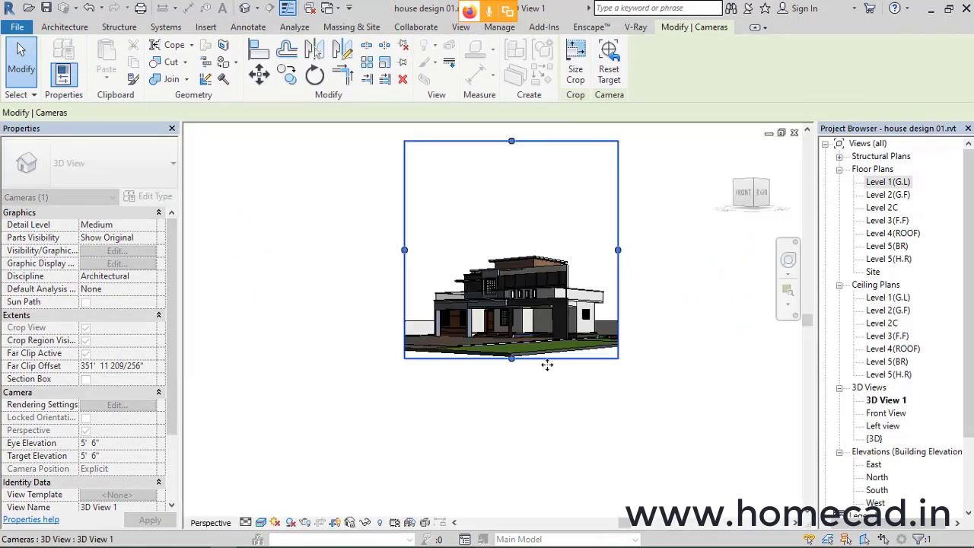
drag(511, 358, 511, 344)
drag(512, 140, 510, 238)
middle_click(510, 238)
middle_click(510, 239)
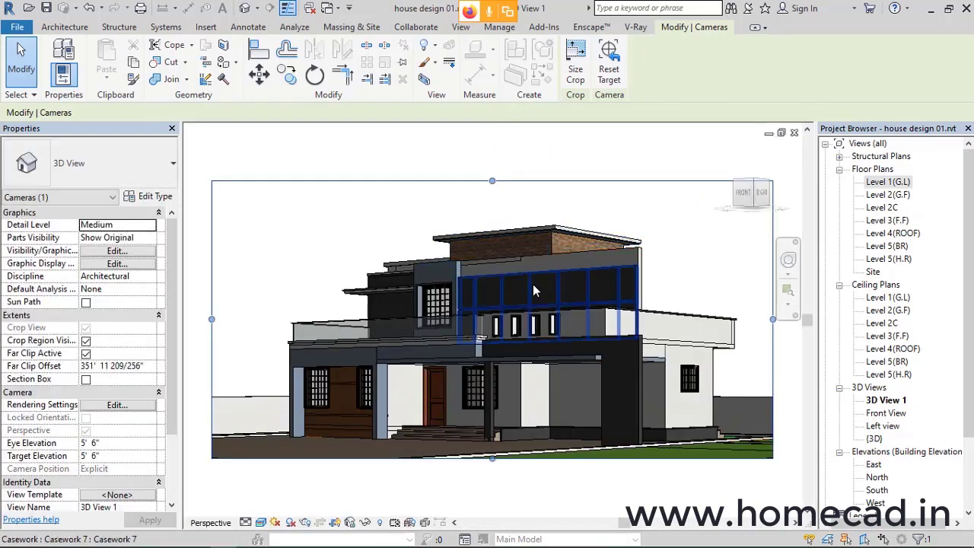
click(675, 255)
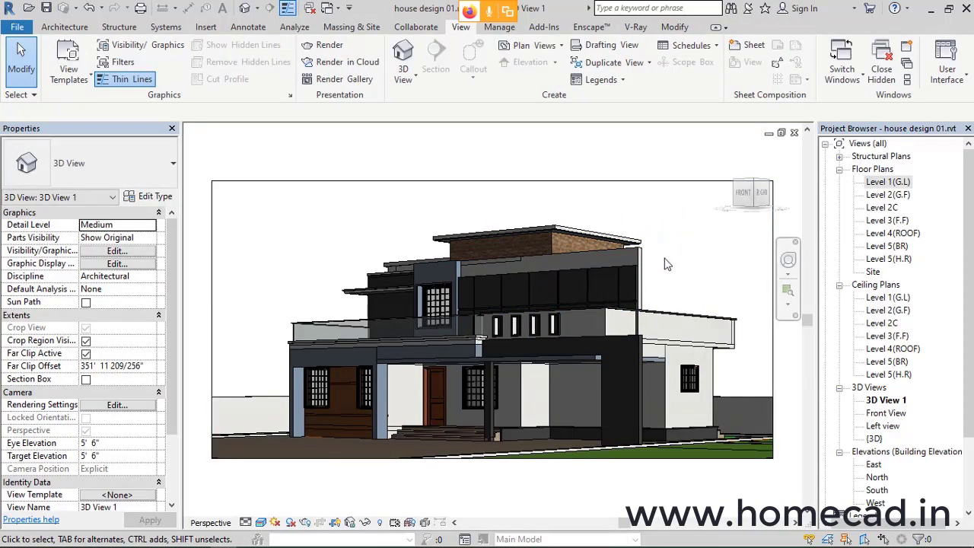
Step: Rename the new camera view 3D View 1 as Right View
right_click(887, 400)
click(843, 312)
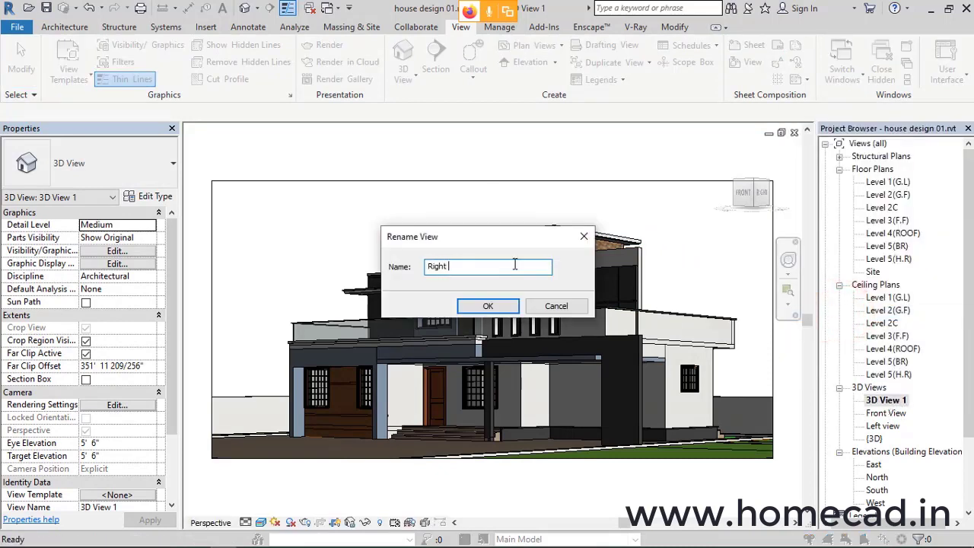
text(Right View)
key(Return)
Step: Review the {3D}, Right View, Front View and Left view cameras in turn to compare their framing
double_click(874, 438)
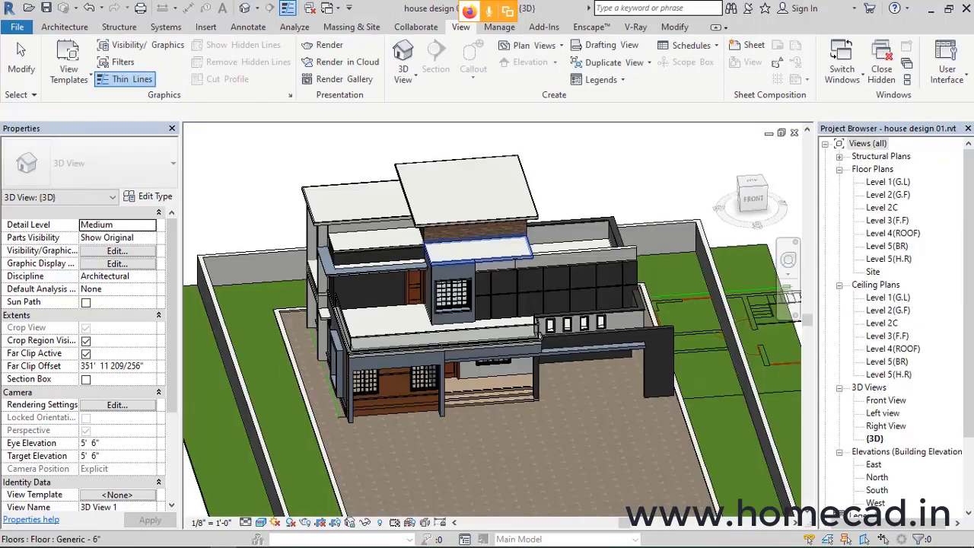
double_click(884, 426)
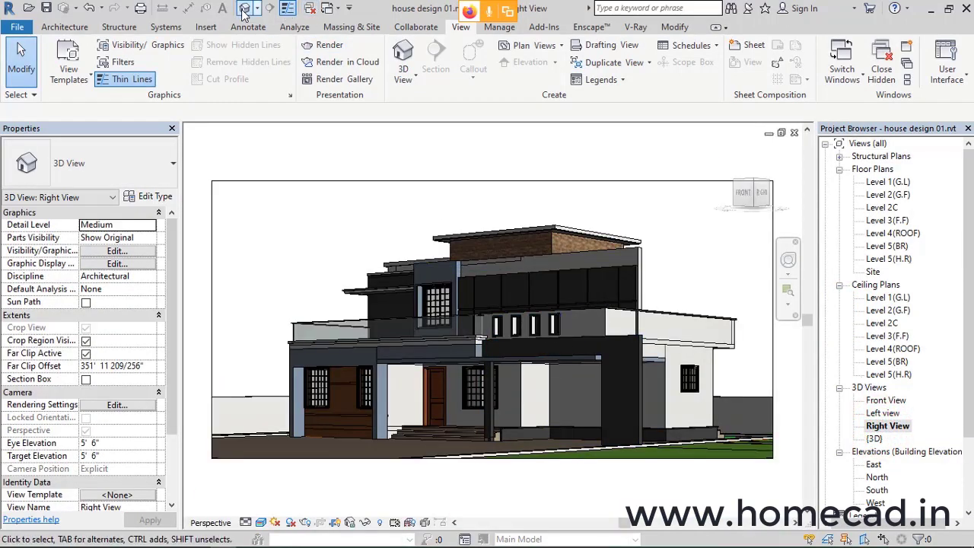
double_click(877, 401)
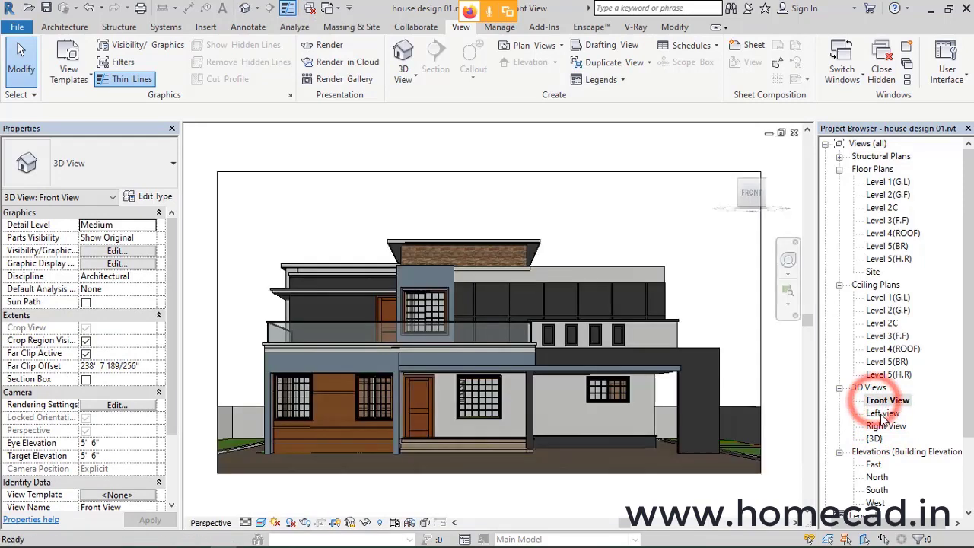
double_click(880, 413)
double_click(886, 427)
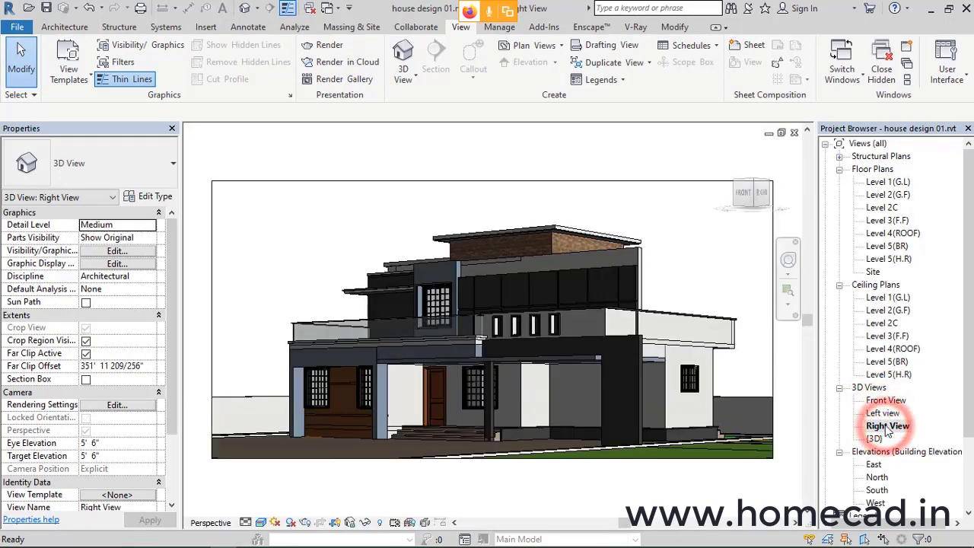
Step: In the Front View's Graphic Display Options, turn off Show Edges and enable smooth lines with anti-aliasing
double_click(885, 401)
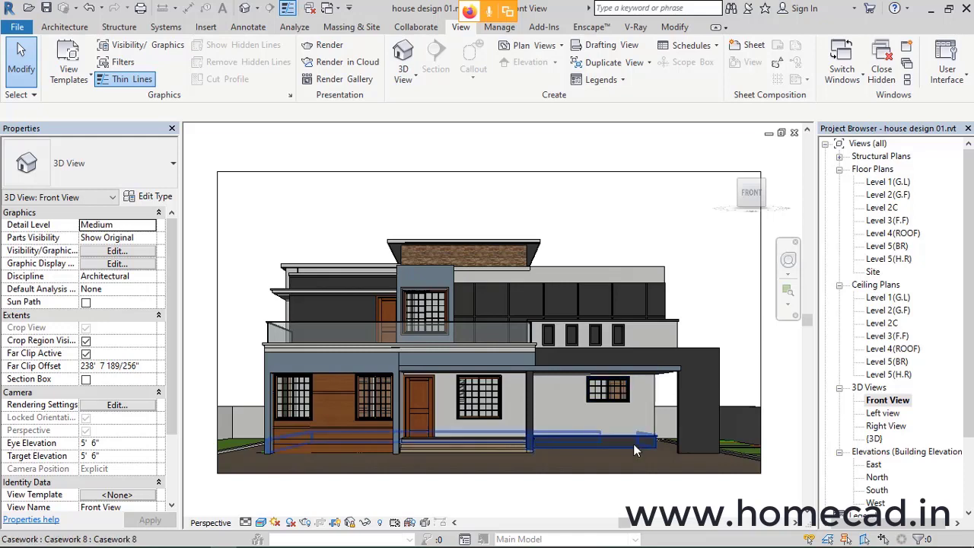
click(261, 523)
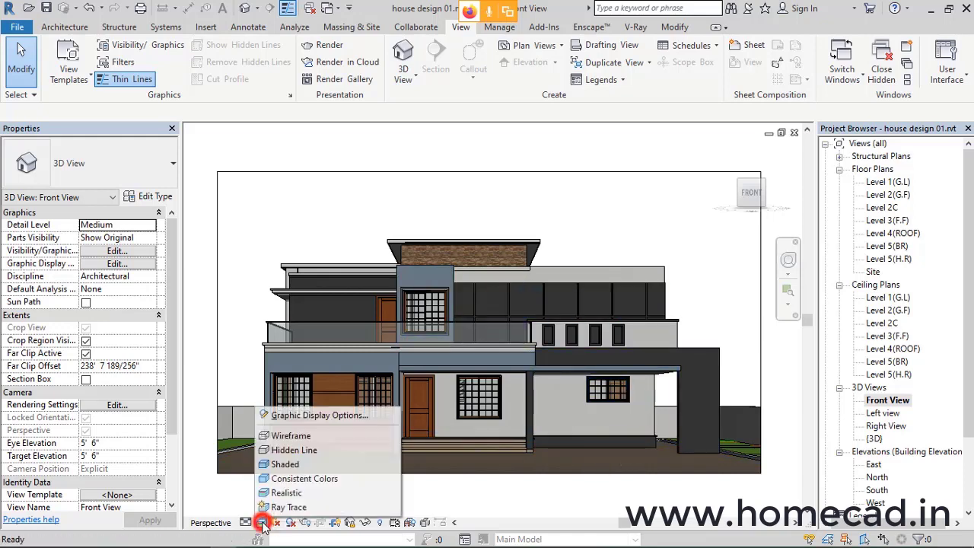
click(320, 416)
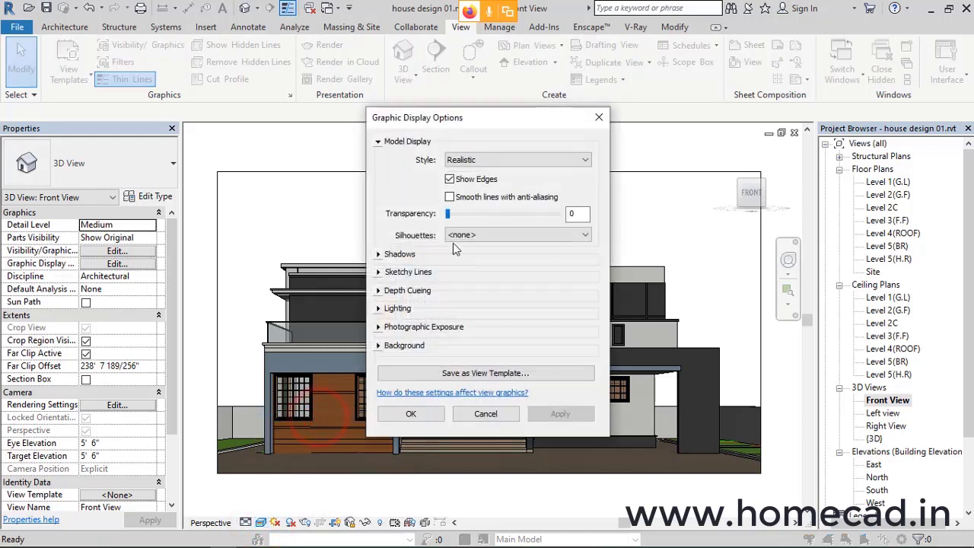
drag(455, 118, 768, 65)
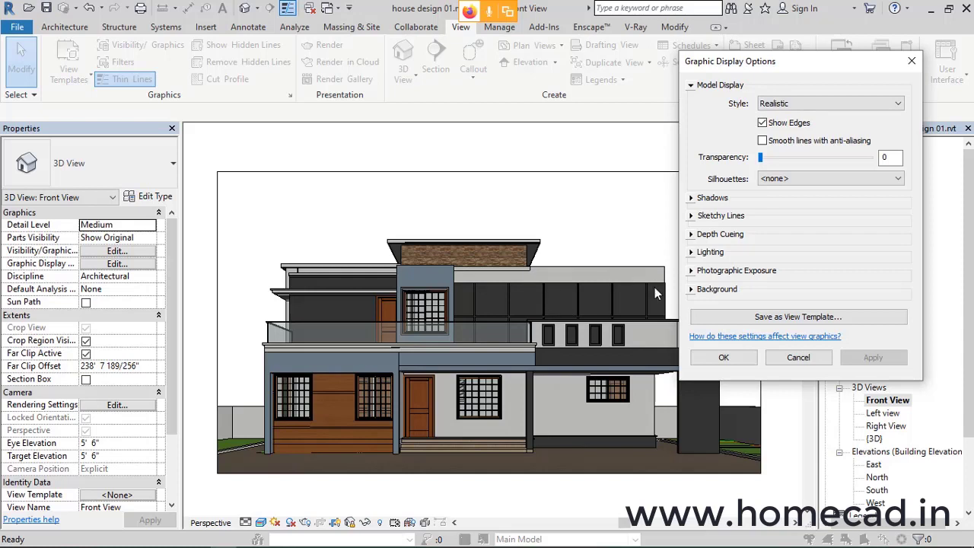
click(762, 123)
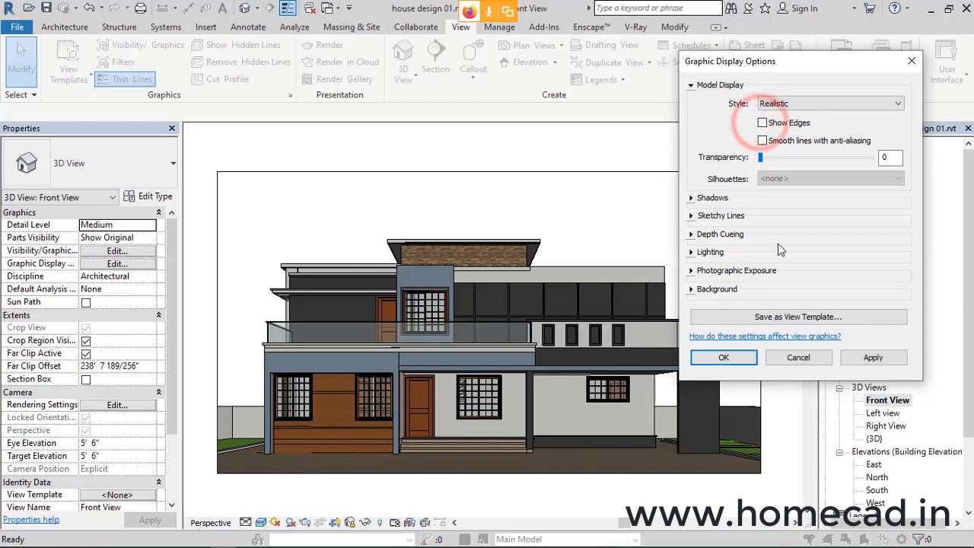
click(871, 358)
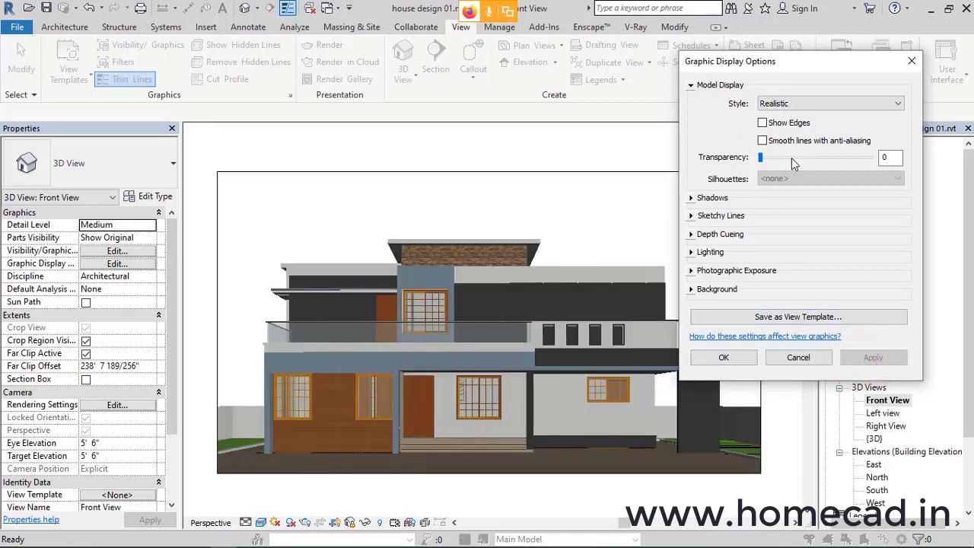
click(776, 143)
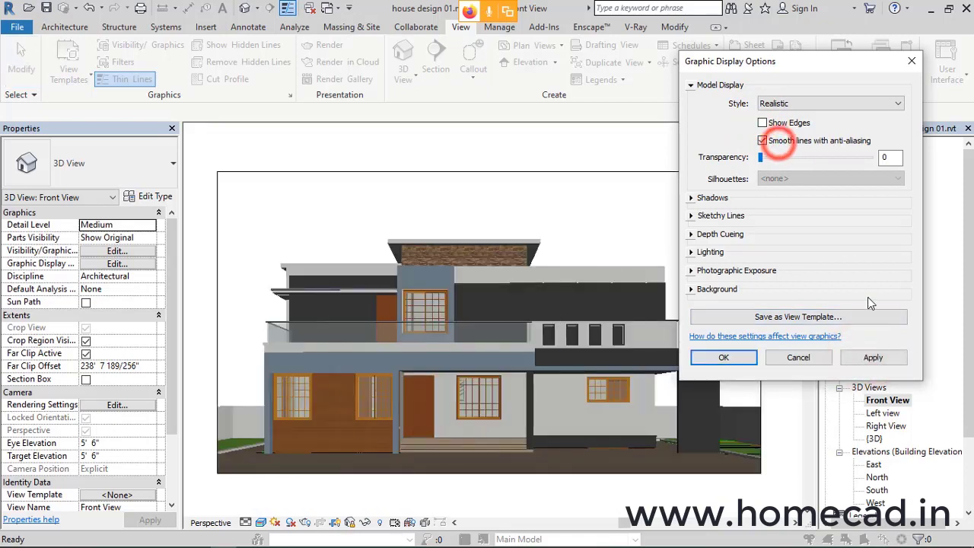
click(871, 358)
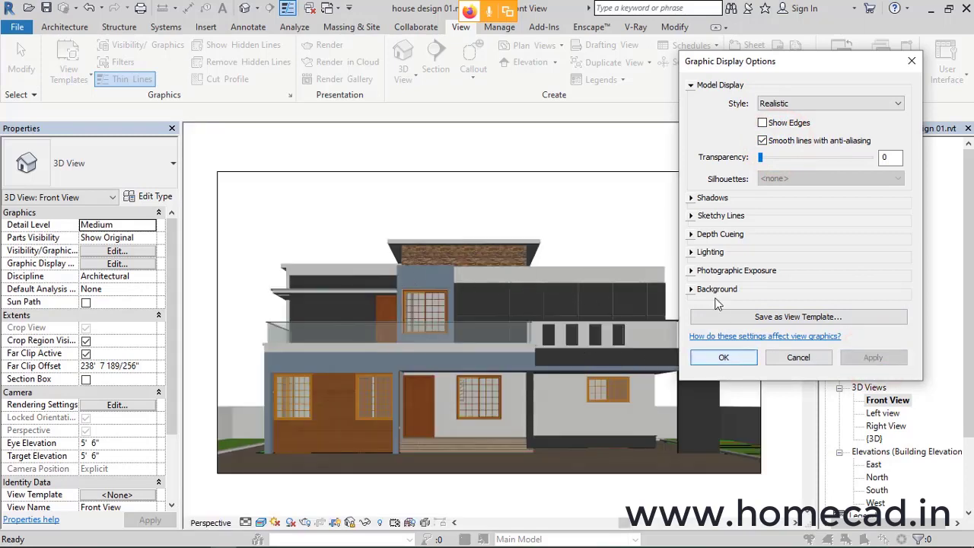
Step: Turn on Cast Shadows for the Front View and apply it
click(692, 198)
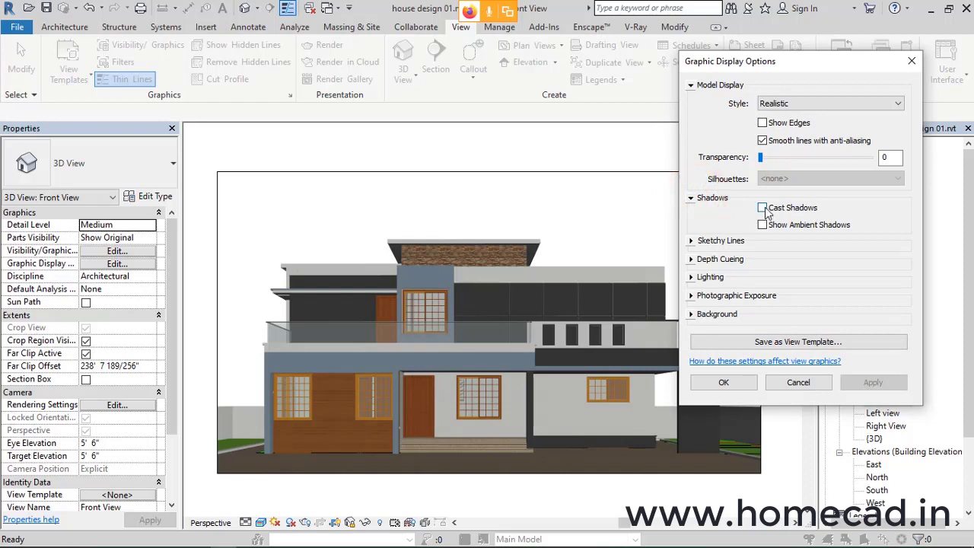
click(763, 208)
click(876, 382)
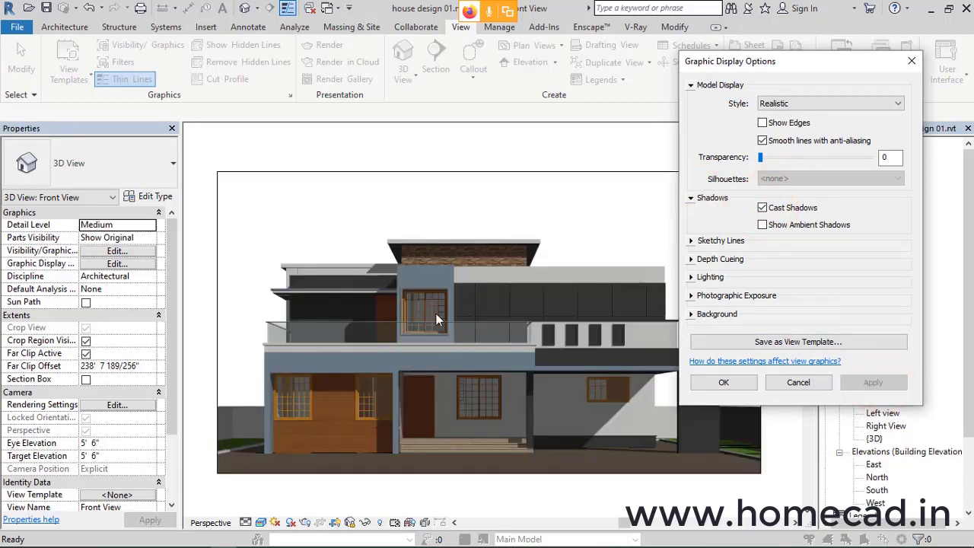
Step: Examine the Sketchy Lines, Depth Cueing and Lighting settings of the Front View
click(693, 242)
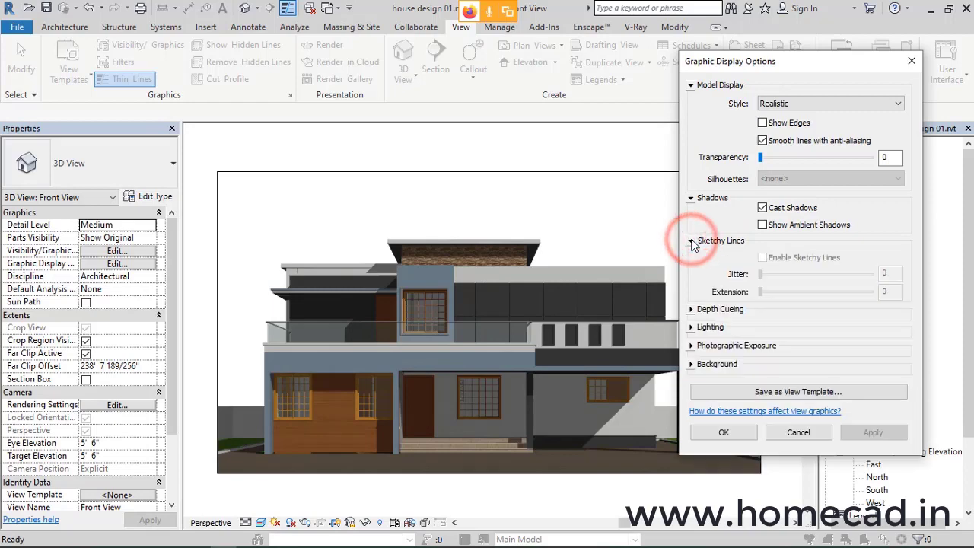
click(691, 241)
click(691, 259)
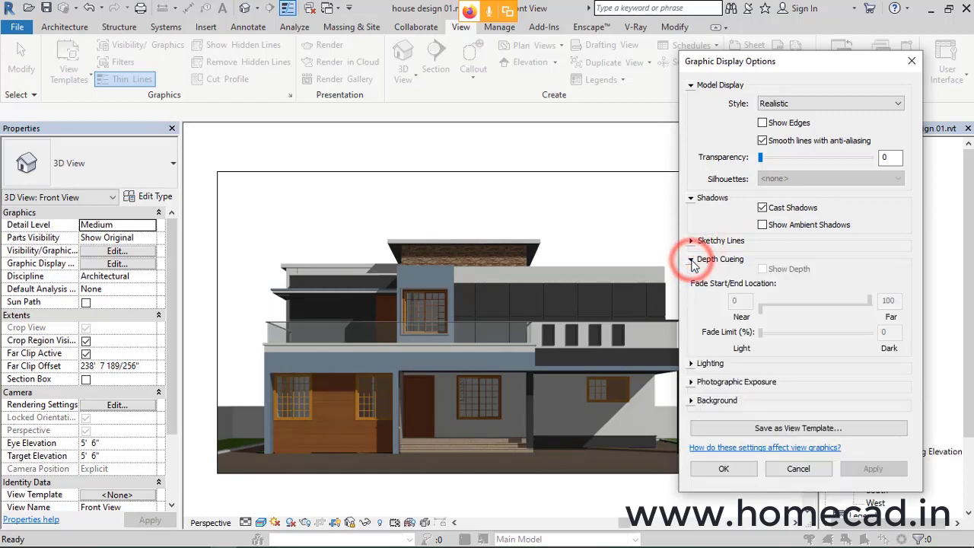
click(691, 259)
click(691, 277)
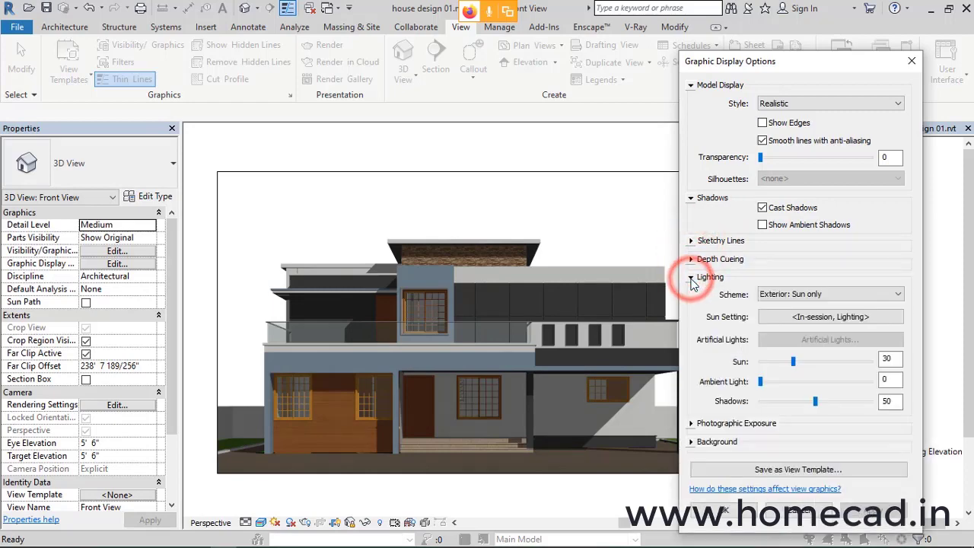
click(691, 277)
click(691, 277)
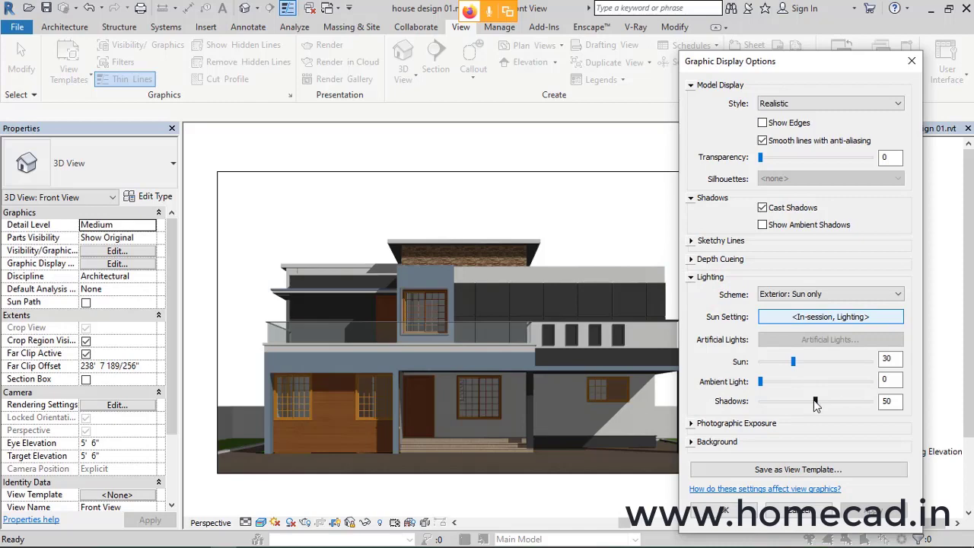
click(691, 277)
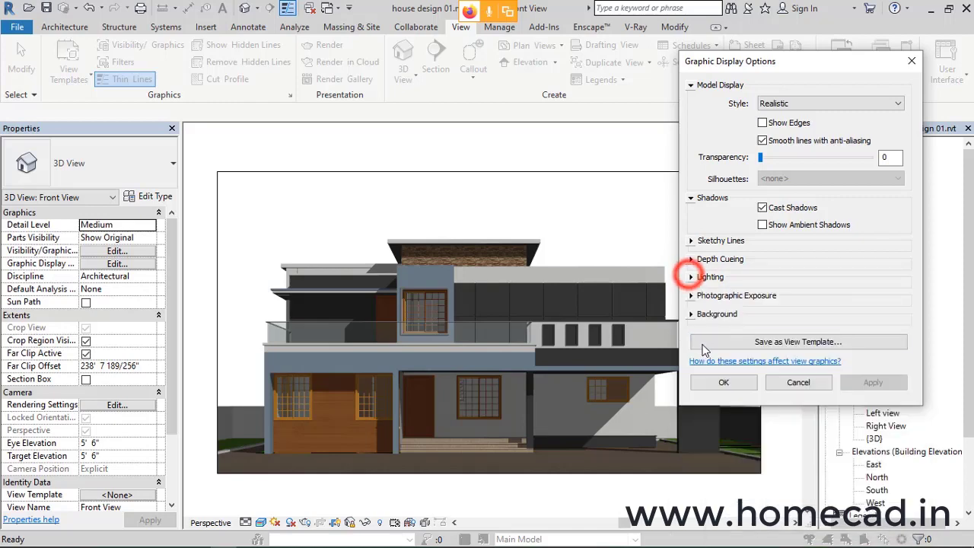
Step: Try automatic photographic exposure on the Front View and switch it off again
click(691, 295)
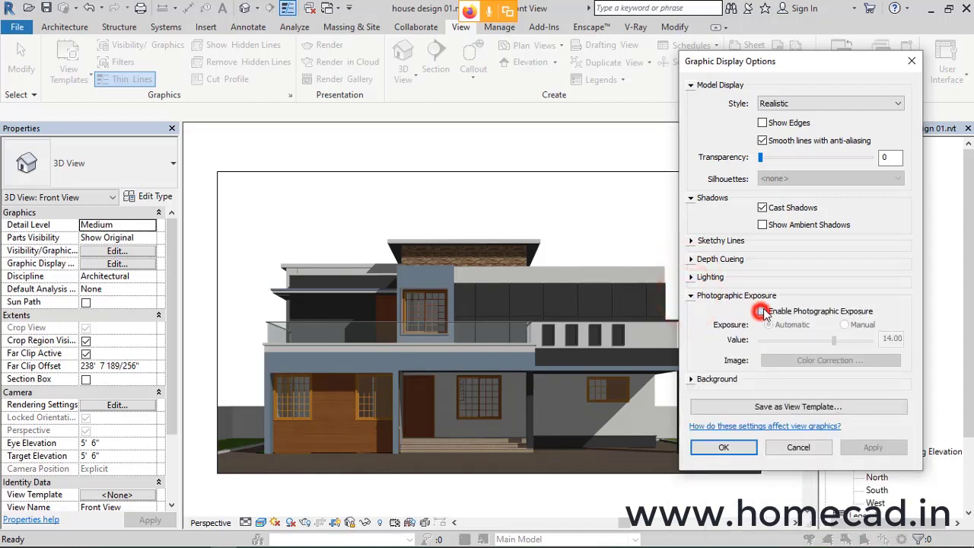
click(762, 311)
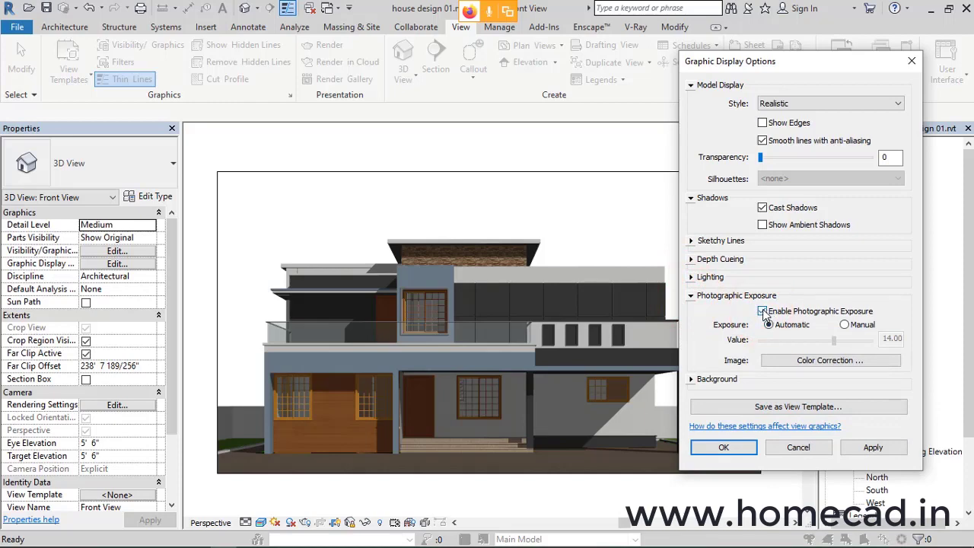
click(872, 448)
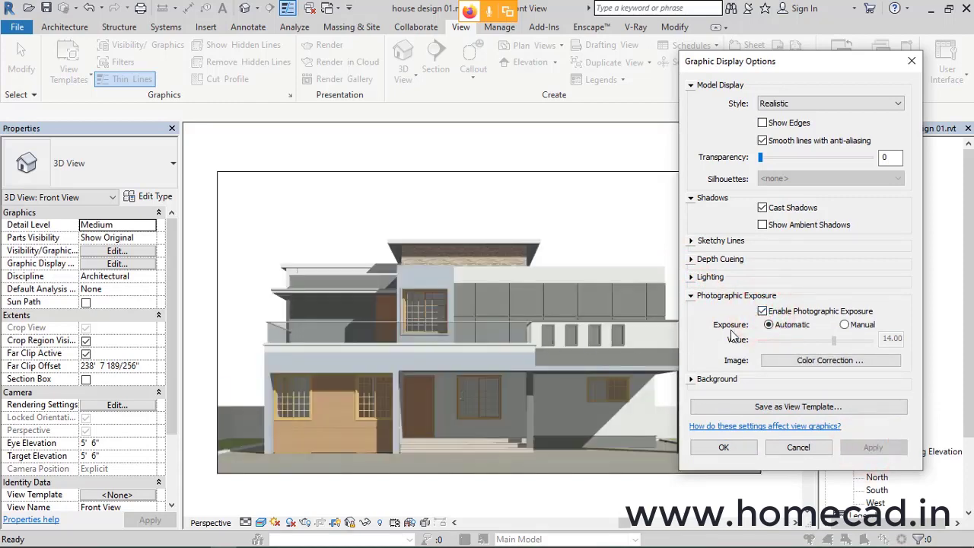
click(762, 312)
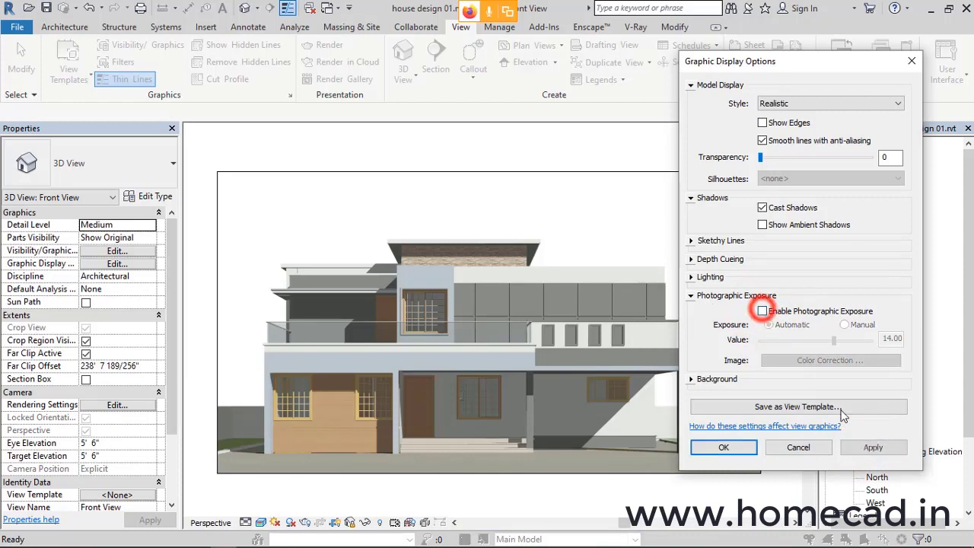
click(872, 448)
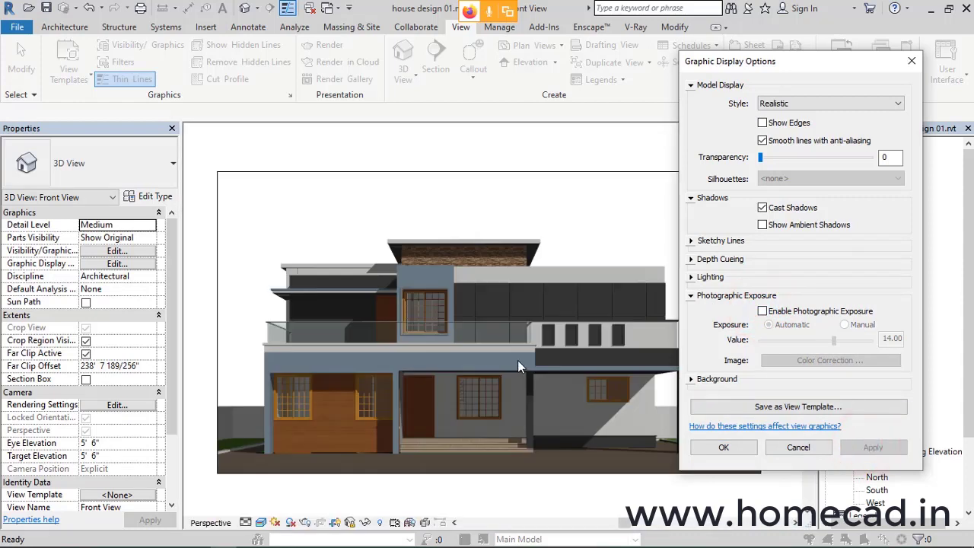
Step: Set the Front View's background to Sky with the RGB 165-165-165 ground color and accept the display options
click(691, 379)
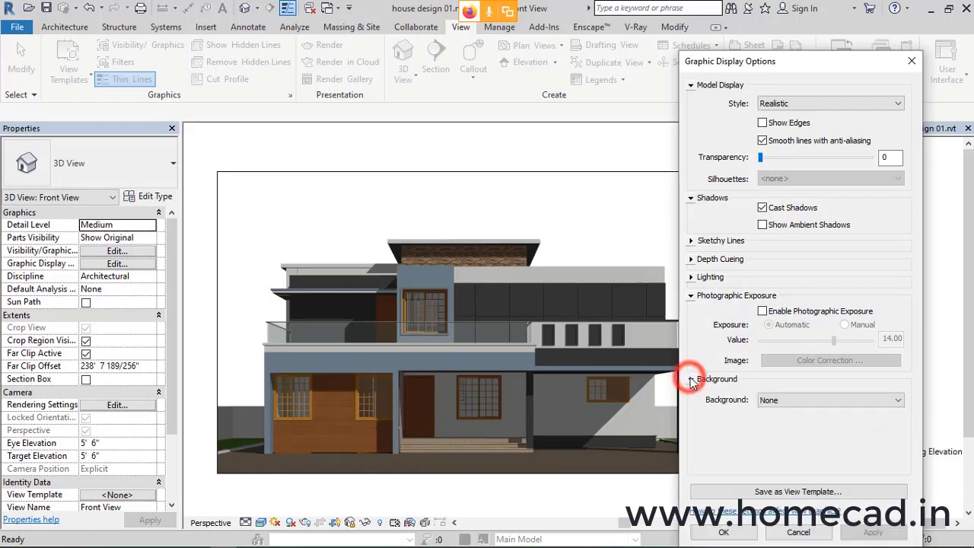
click(776, 399)
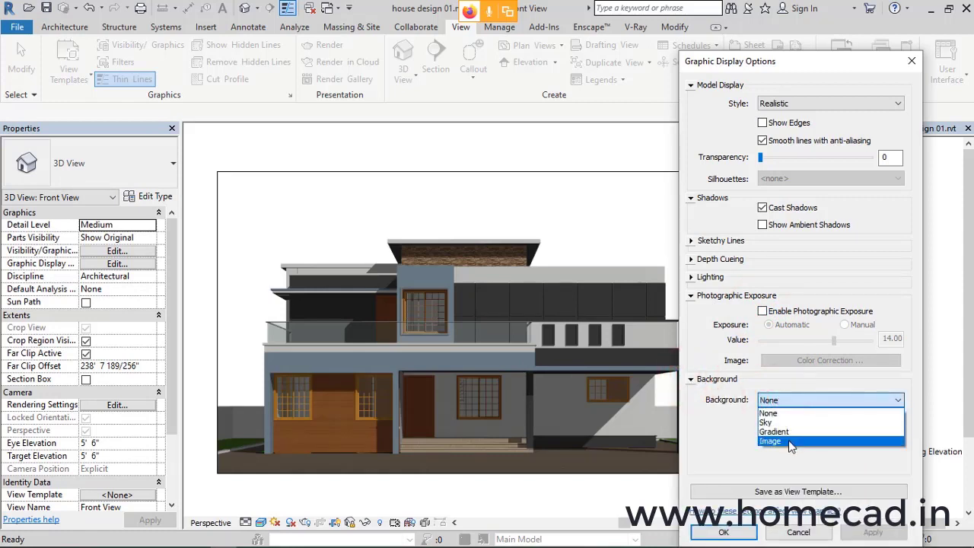
click(783, 422)
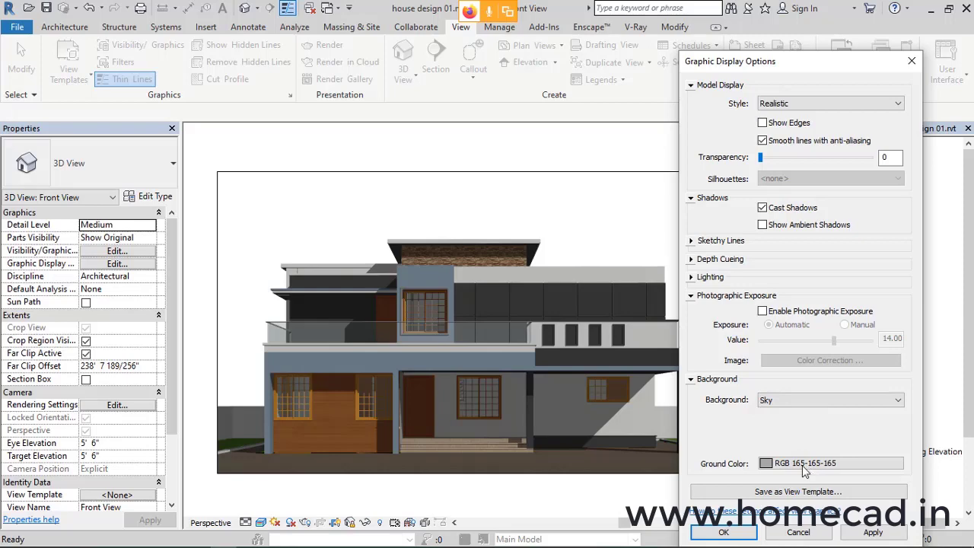
click(873, 532)
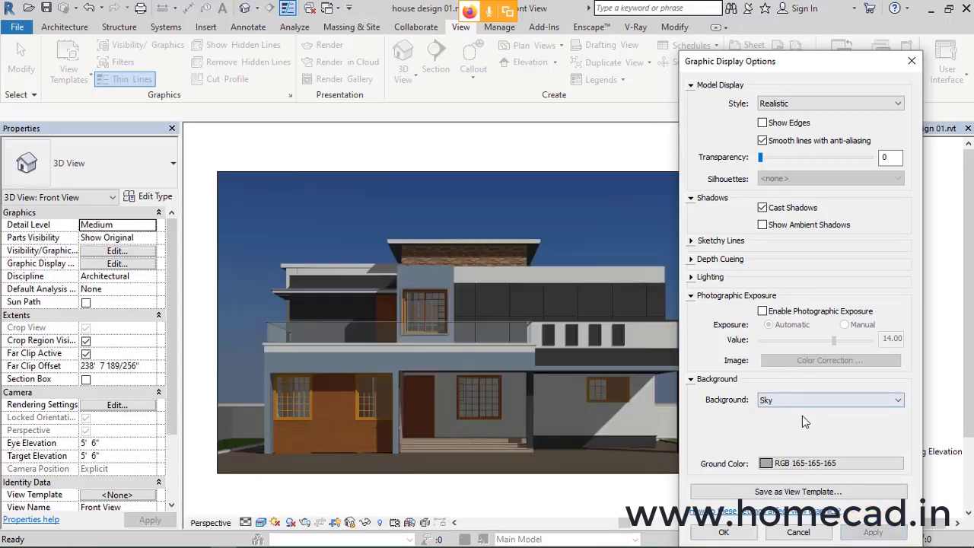
drag(750, 67, 786, 59)
click(800, 389)
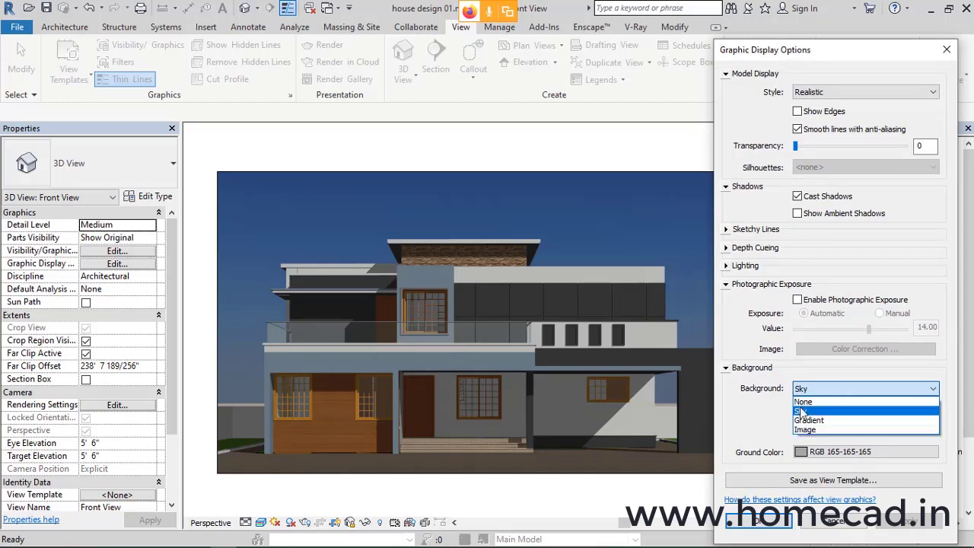
click(743, 341)
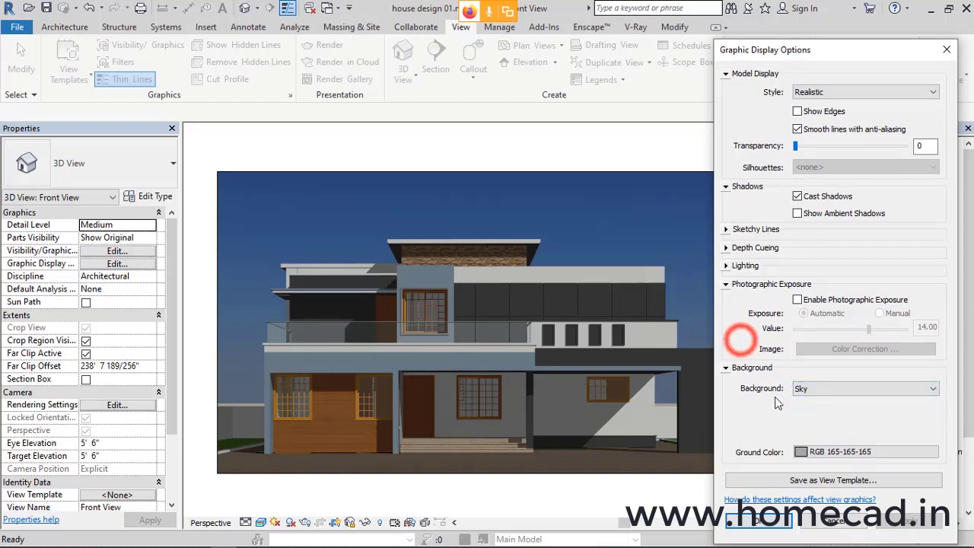
click(772, 524)
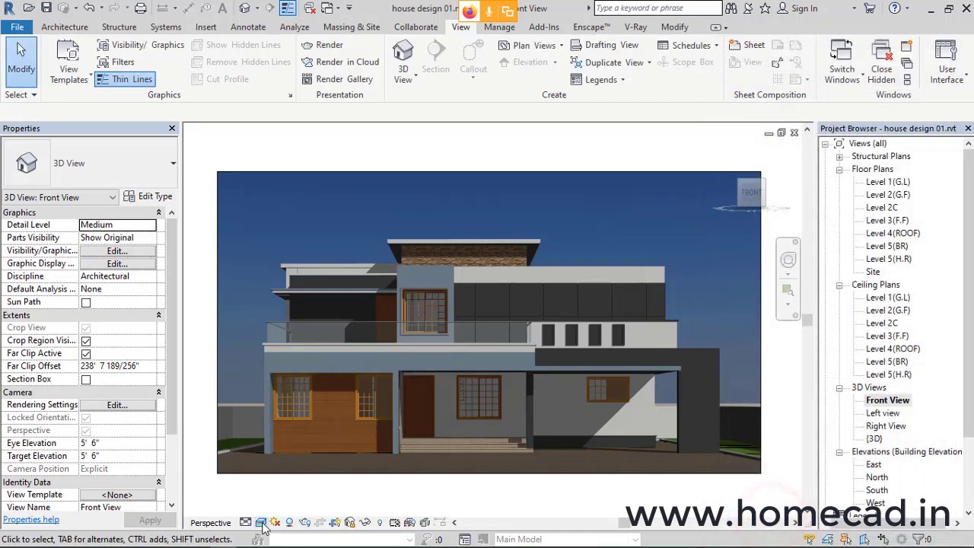
click(260, 523)
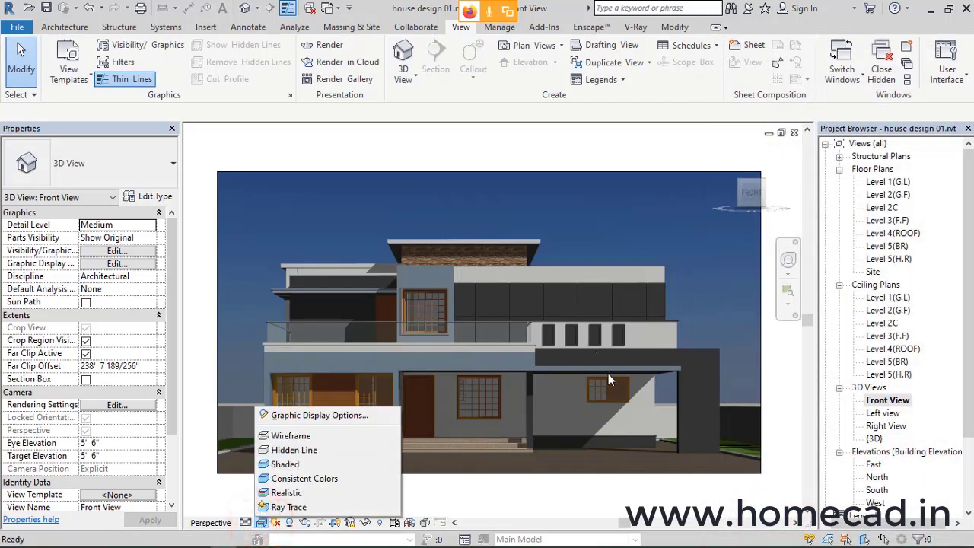
click(605, 483)
Step: In the Left view's Graphic Display Options, turn off Show Edges and enable smooth lines with anti-aliasing
double_click(885, 413)
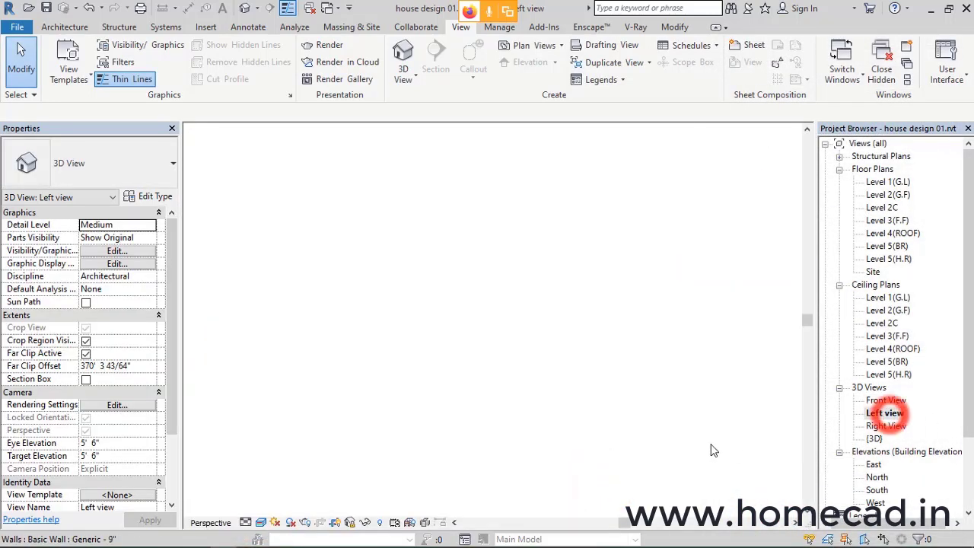
click(260, 523)
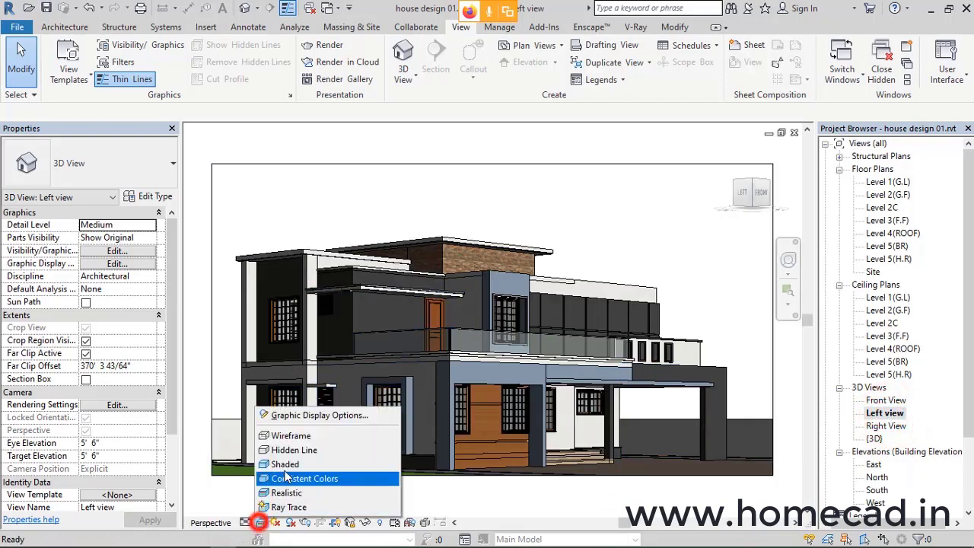
click(313, 415)
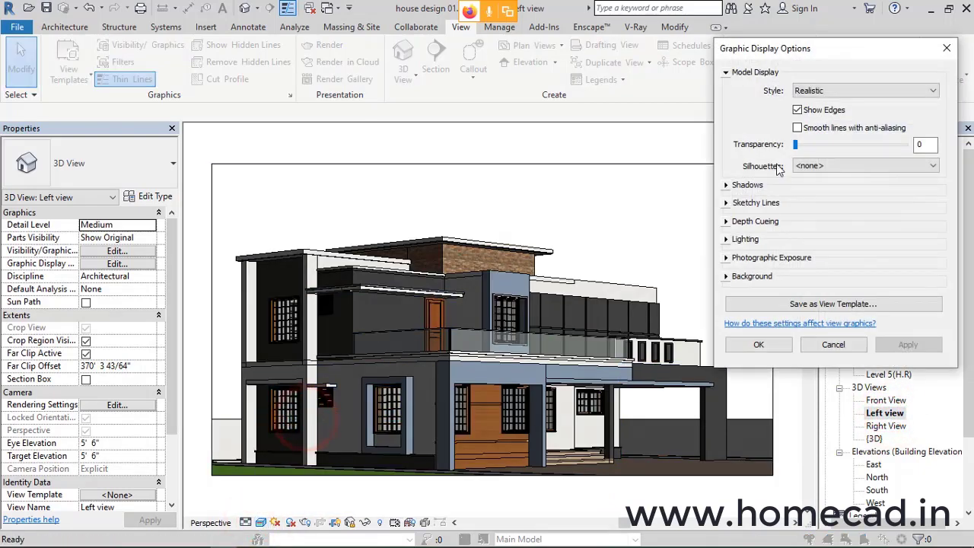
click(797, 110)
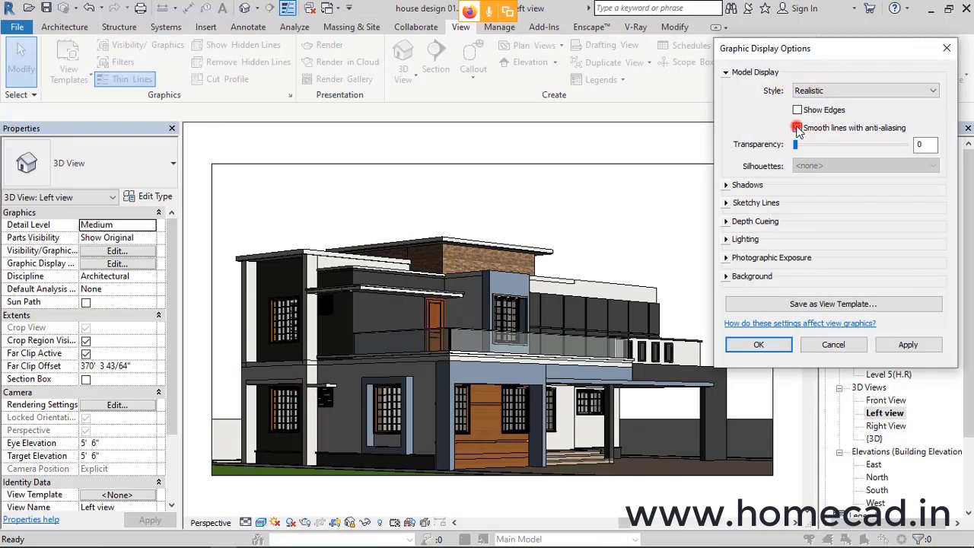
click(797, 128)
Step: Turn on Cast Shadows for the Left view, set its background to Sky and accept the display options
click(725, 185)
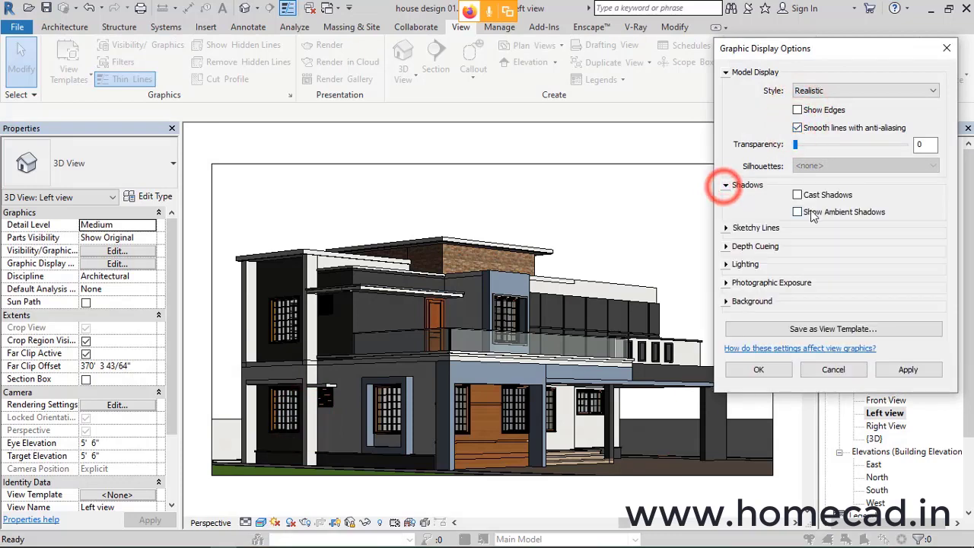
click(797, 195)
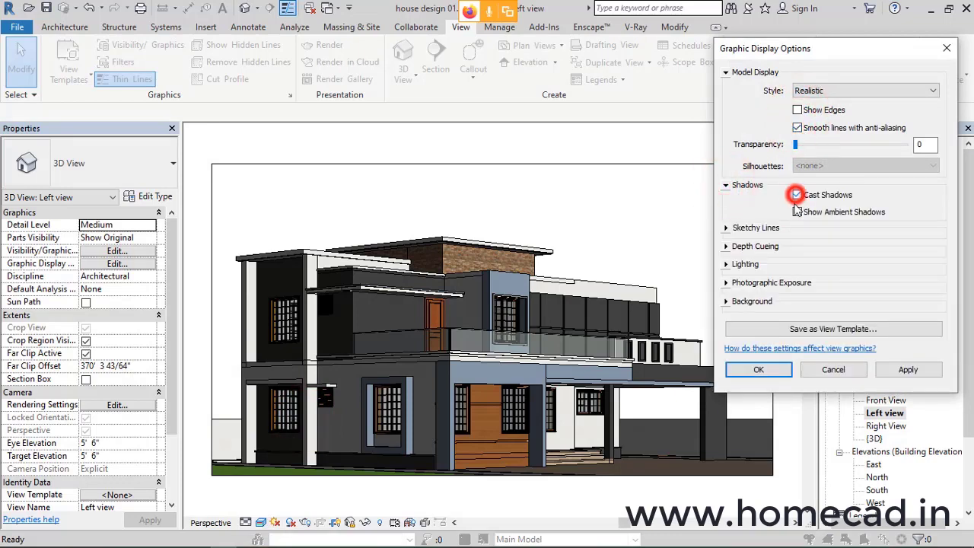
click(726, 301)
click(837, 322)
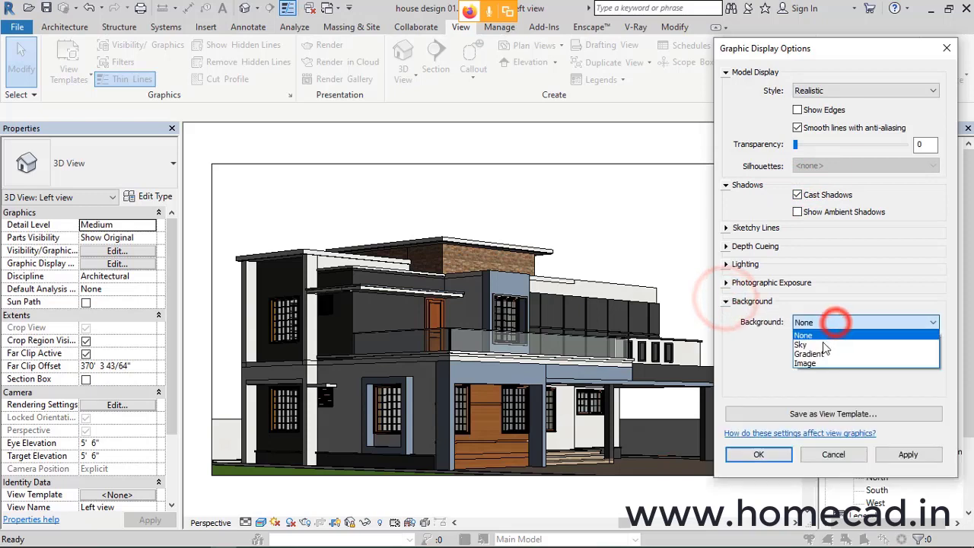
click(821, 342)
click(907, 455)
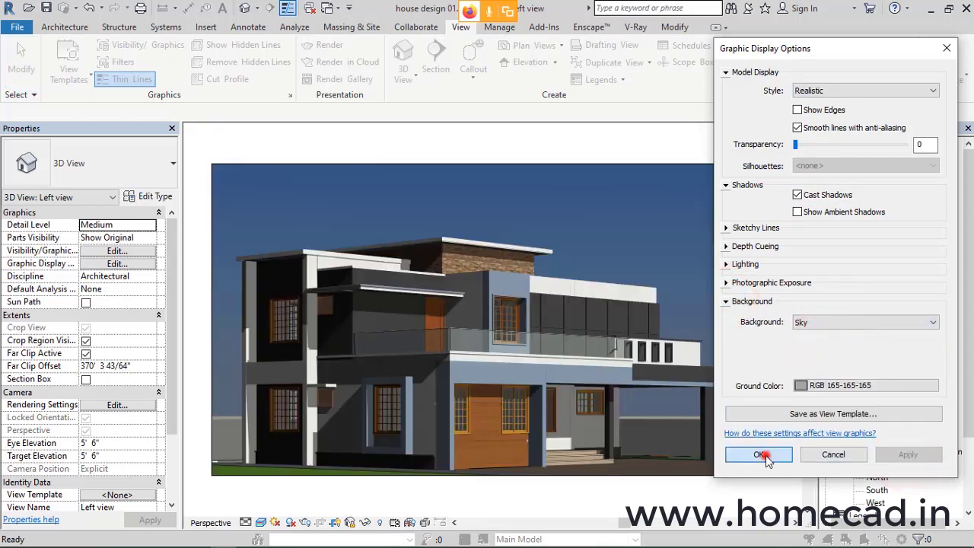
click(763, 455)
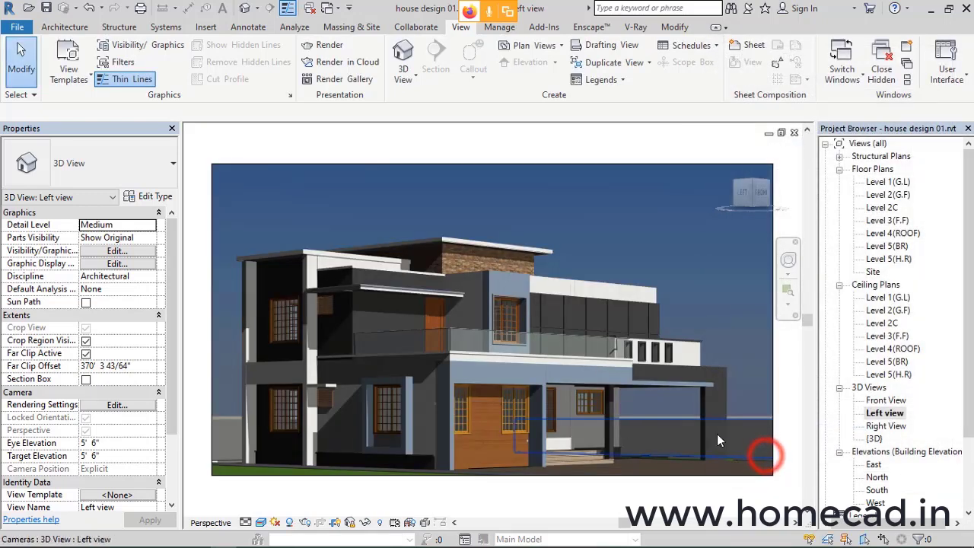
Step: Open the Right View's Graphic Display Options, keep the Realistic style, enable smooth lines with anti-aliasing and turn off Show Edges
double_click(883, 426)
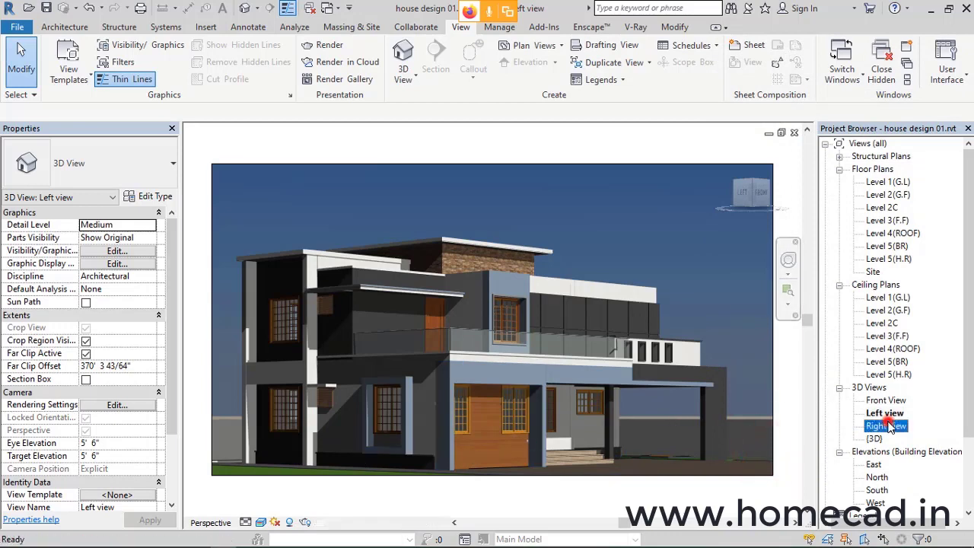
click(260, 522)
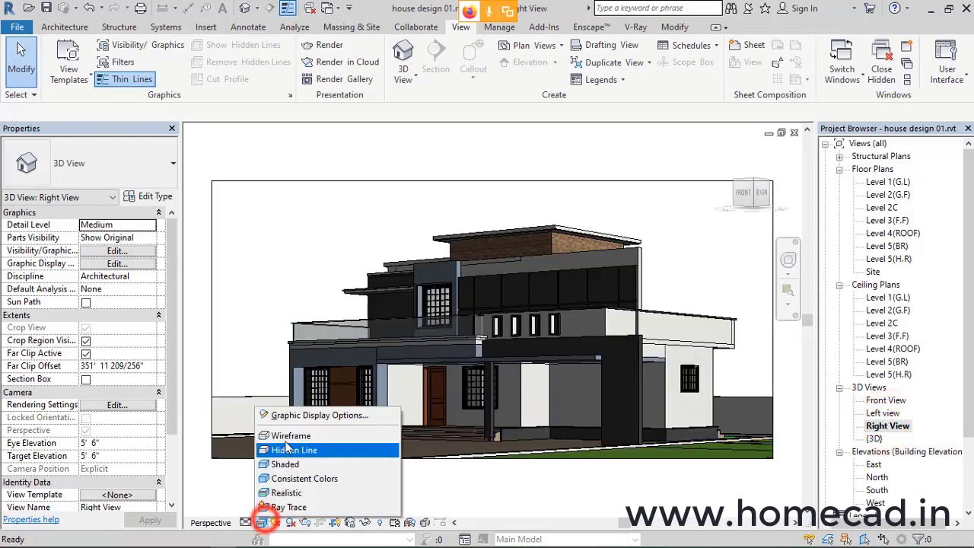
click(297, 413)
click(828, 89)
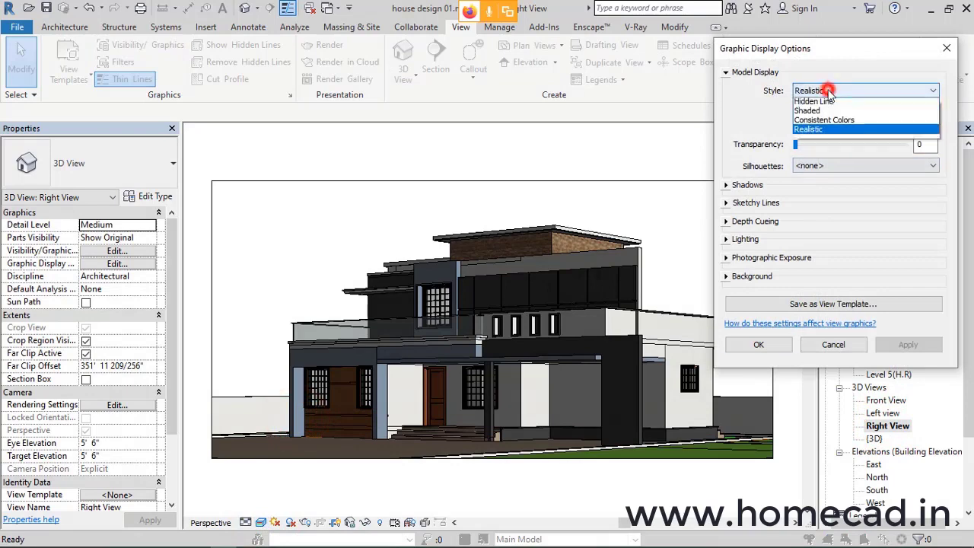
click(852, 90)
click(803, 126)
click(805, 112)
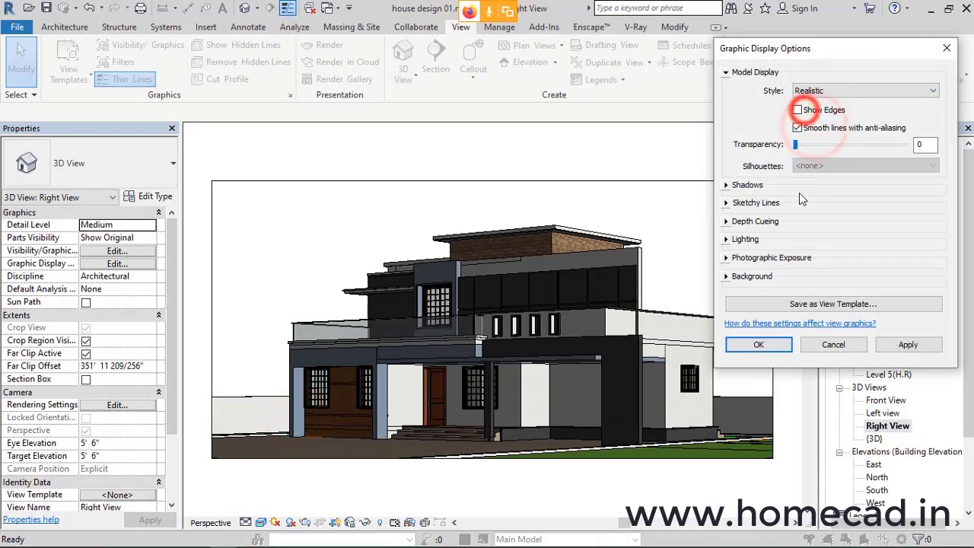
Step: Turn on Cast Shadows for the Right View, set its background to Sky and accept the display options
click(727, 185)
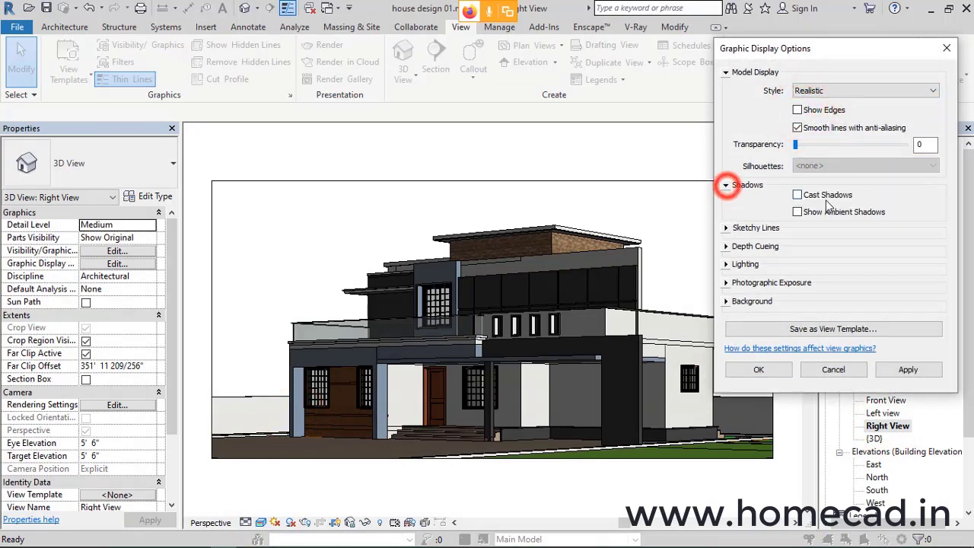
click(798, 195)
click(726, 301)
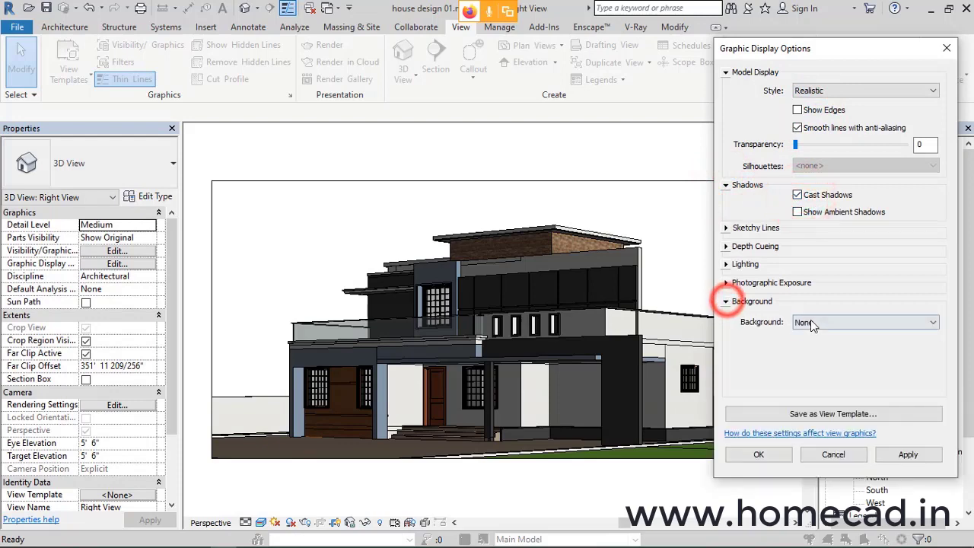
click(809, 320)
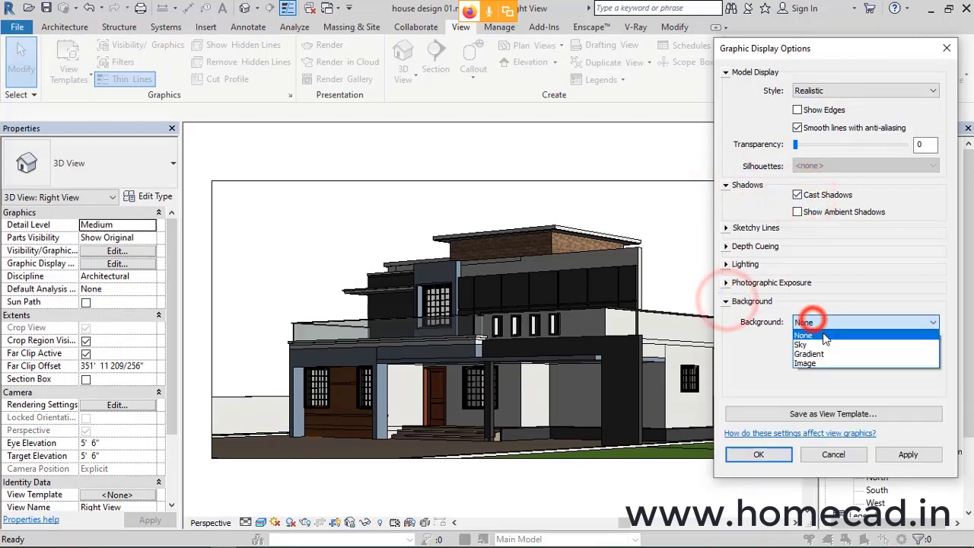
click(761, 454)
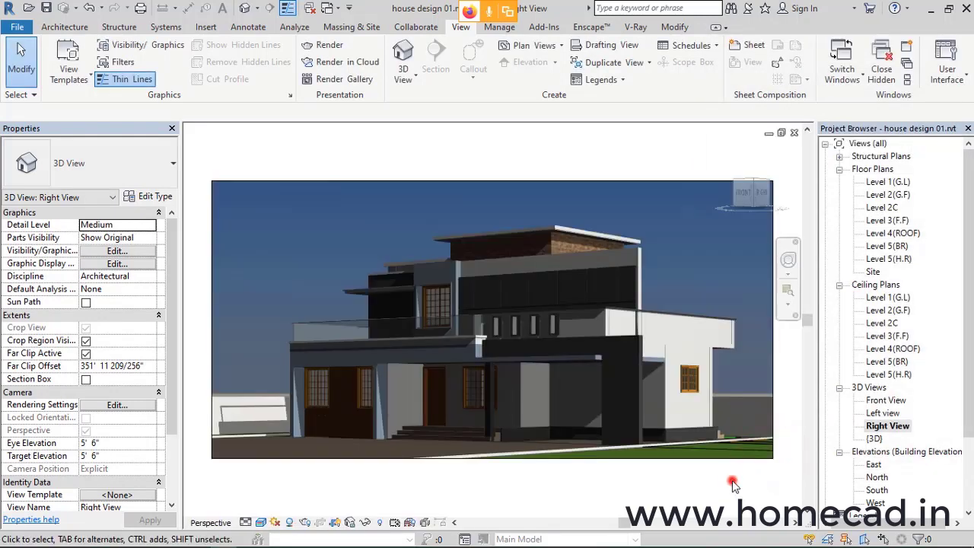
Step: Review the Front, Left and Right camera views in turn and return to the Front View
double_click(883, 401)
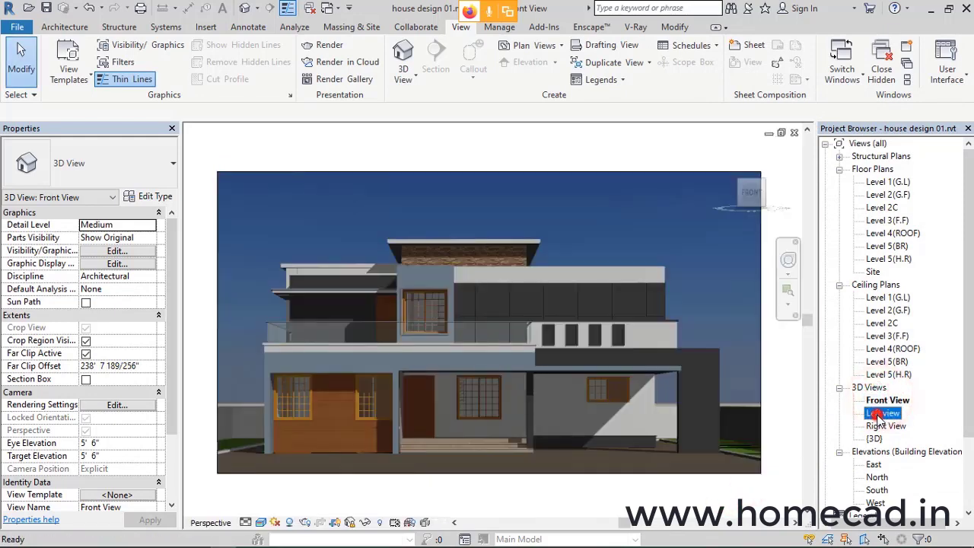
double_click(883, 414)
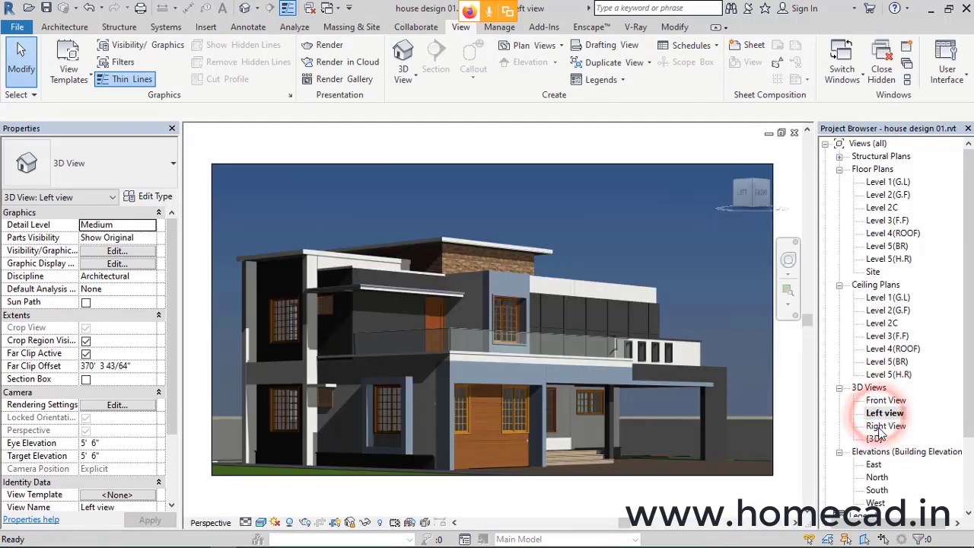
double_click(882, 426)
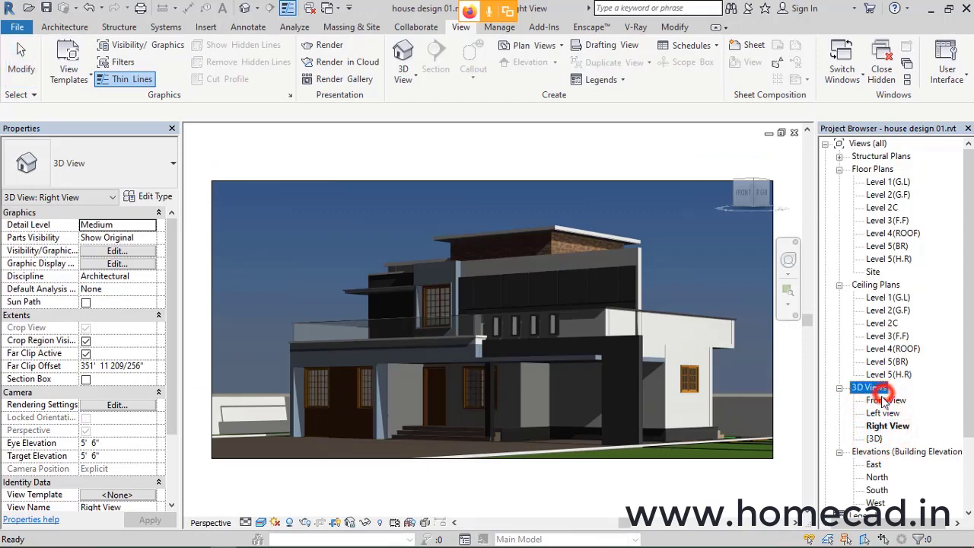
double_click(884, 400)
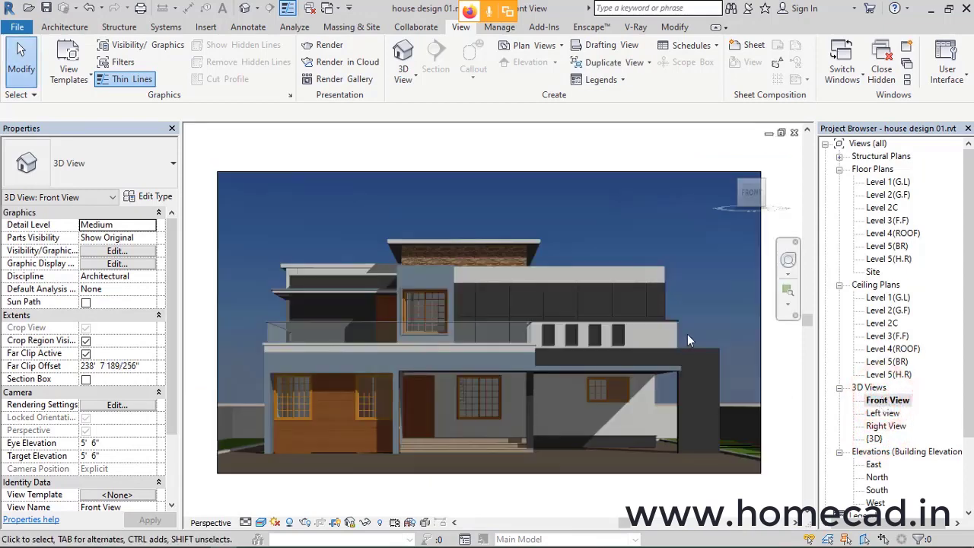
Step: Start an image export and browse to the Project 01 folder inside Revit 4-5 live batch on the Desktop as output location
click(19, 28)
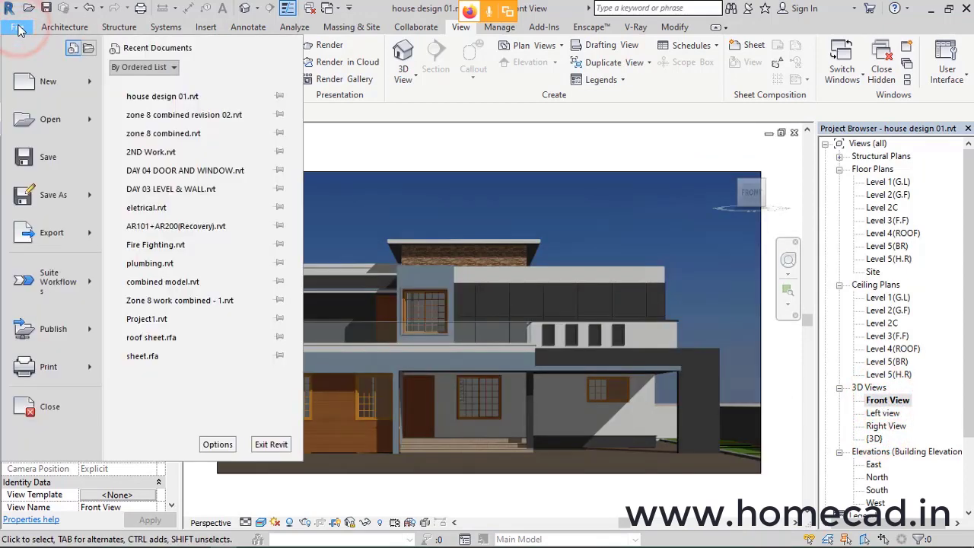
mouse_move(54, 236)
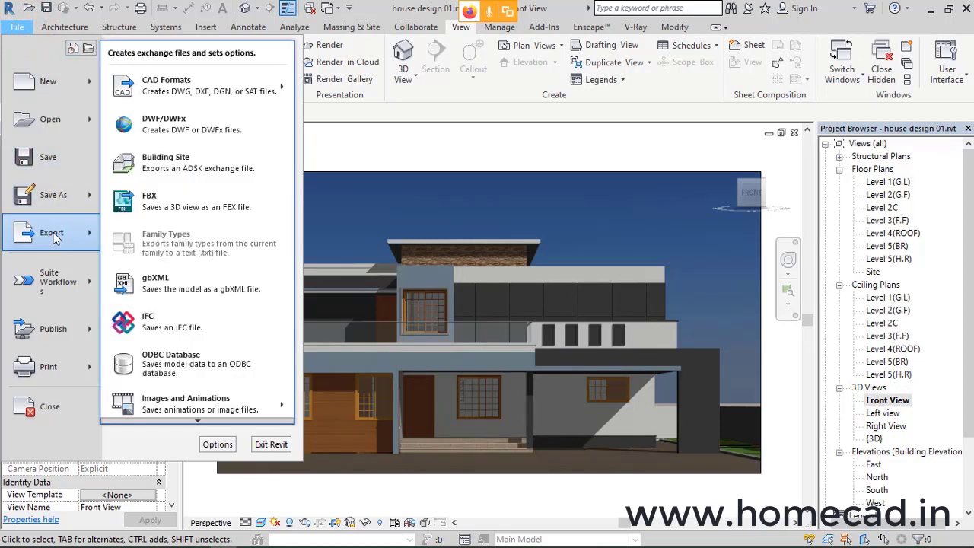
mouse_move(252, 408)
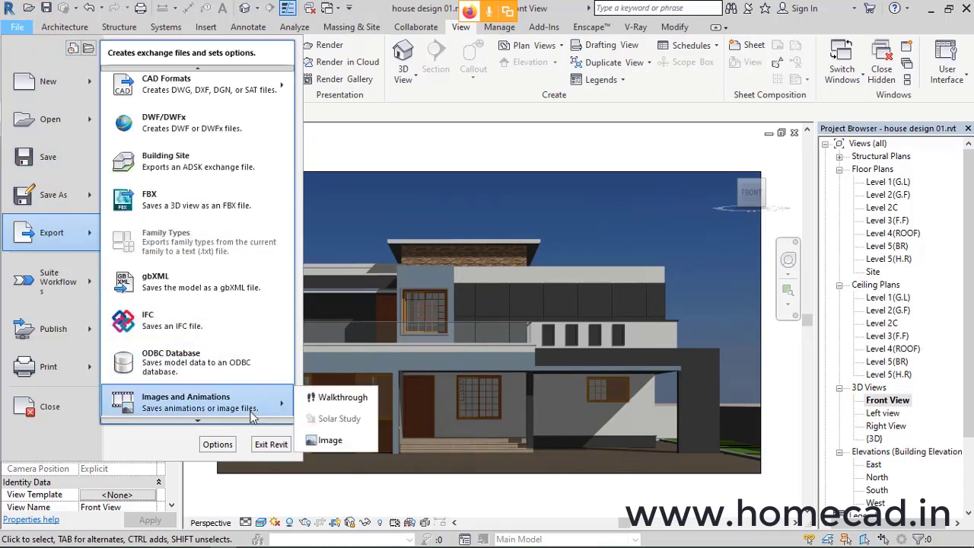
click(347, 442)
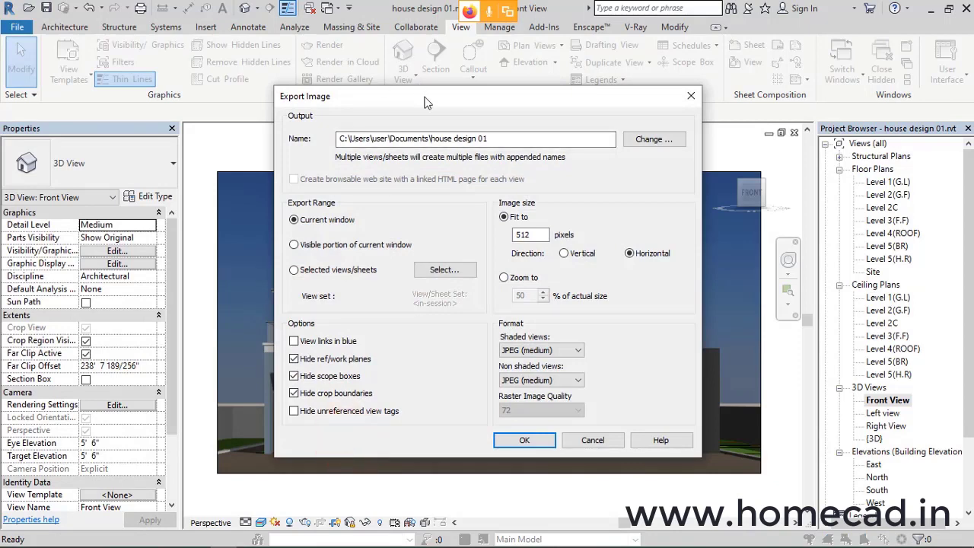
click(649, 139)
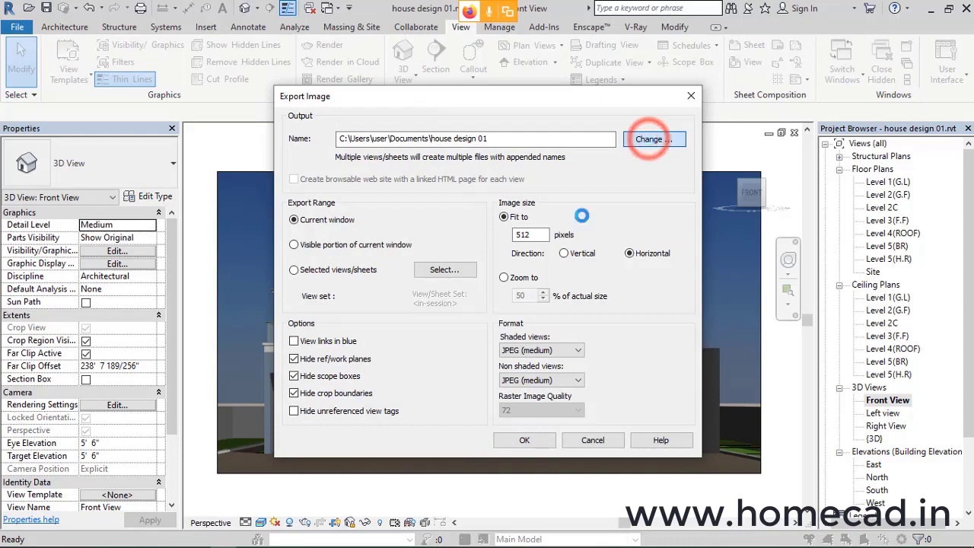
drag(715, 89, 622, 245)
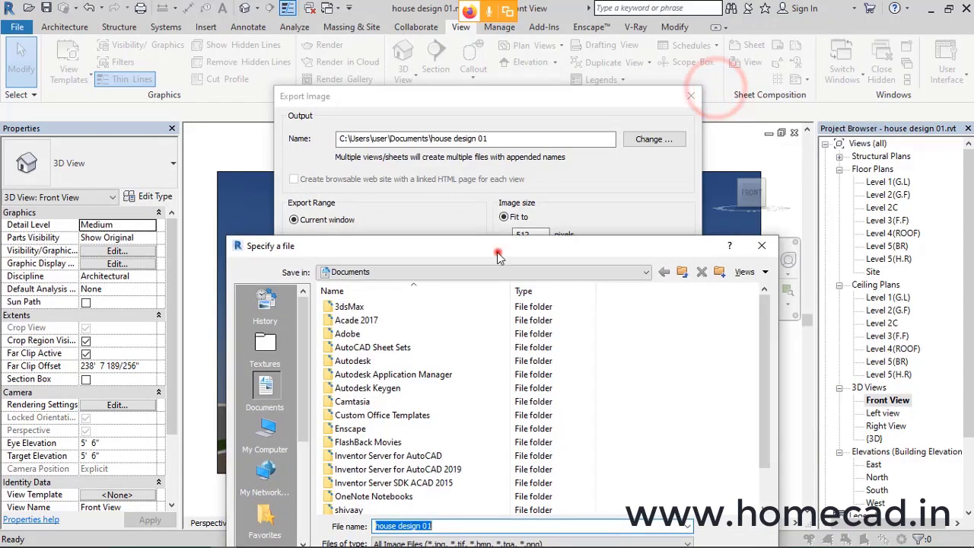
click(267, 321)
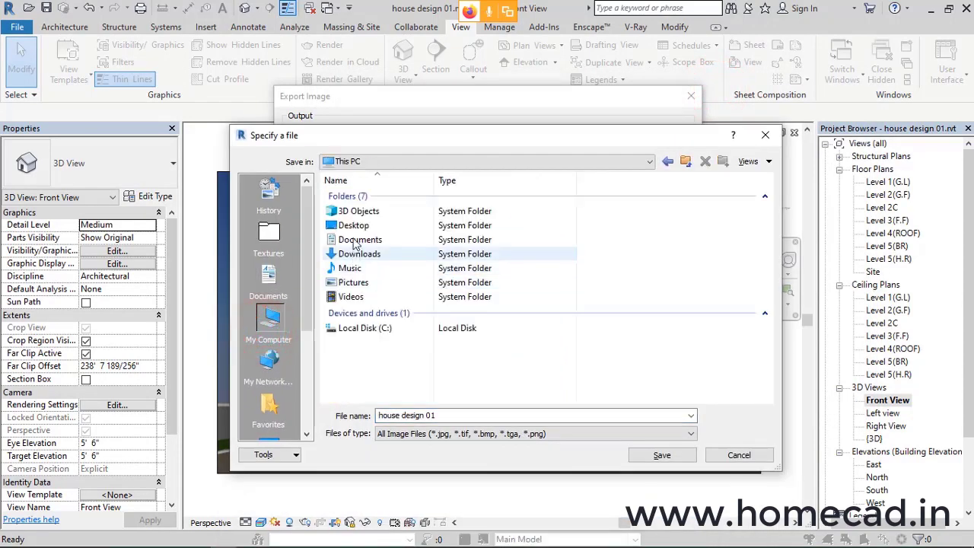
double_click(352, 226)
click(364, 238)
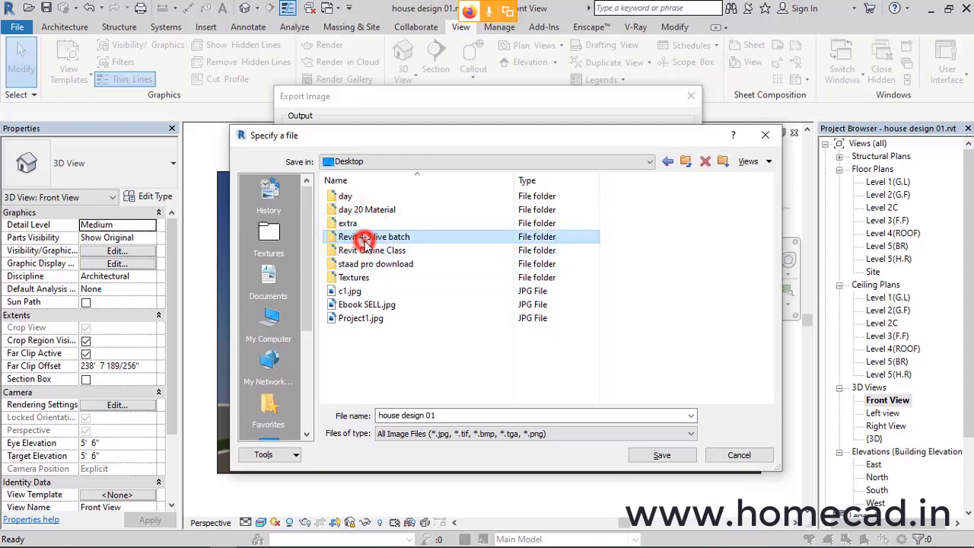
double_click(364, 238)
double_click(364, 371)
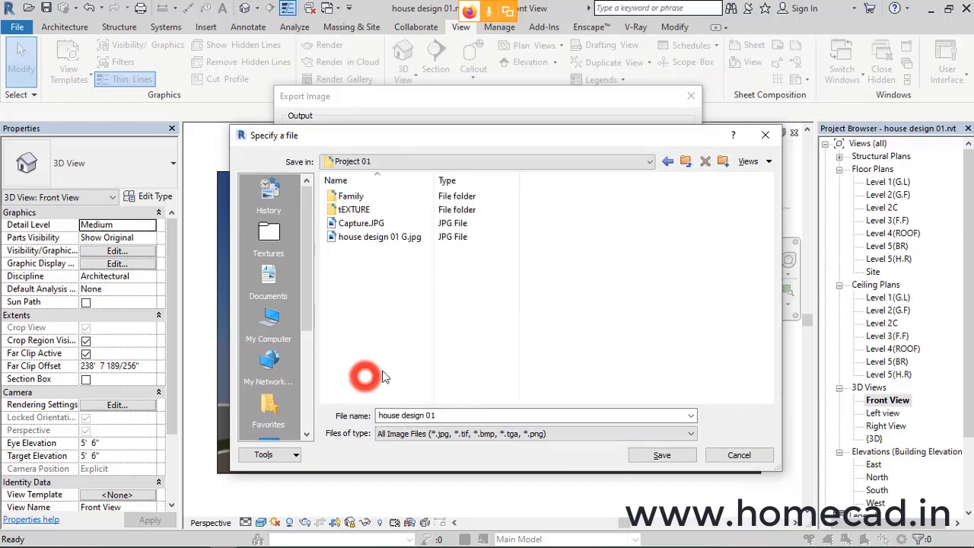
Step: Create a folder named Images inside Project 01 and save the export path there with the file name house design 01
right_click(412, 278)
click(443, 428)
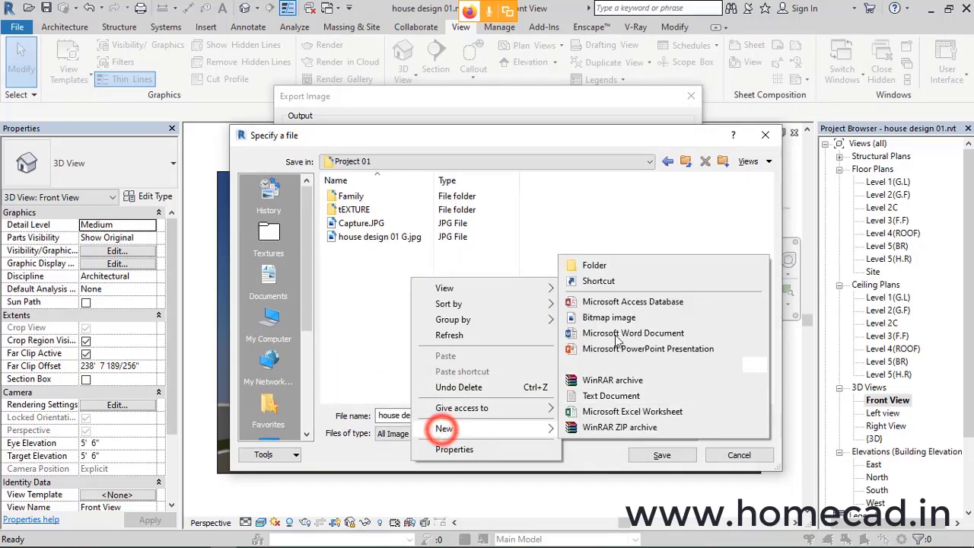
click(636, 265)
text(Images)
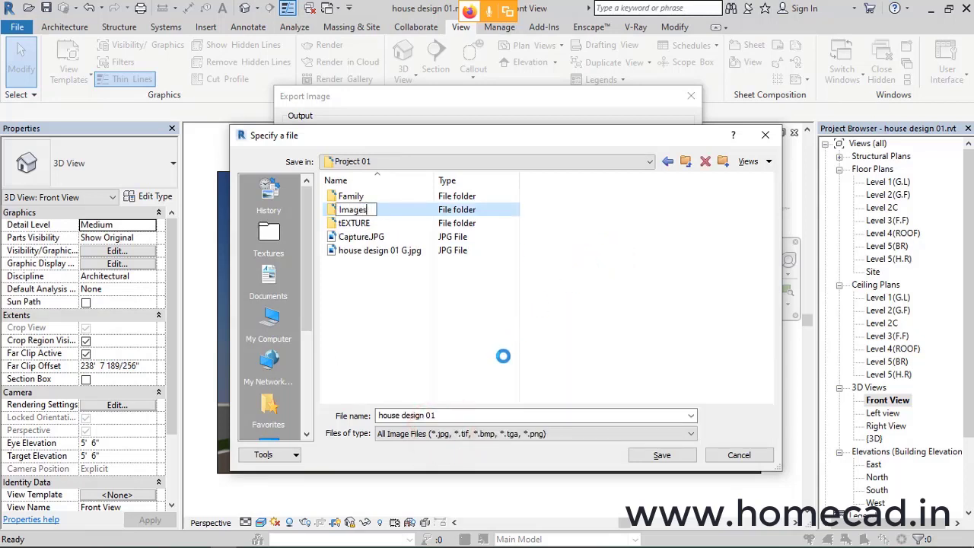
key(Return)
key(Return)
double_click(470, 415)
click(666, 455)
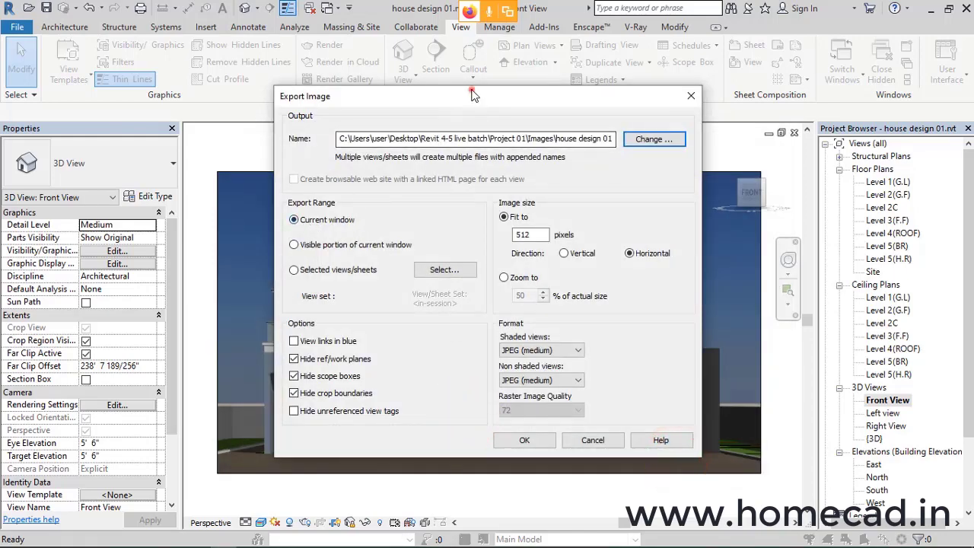
Step: Set the export range to selected views with Front View, Left view and Right View, without saving the set for future sessions
drag(472, 92, 617, 97)
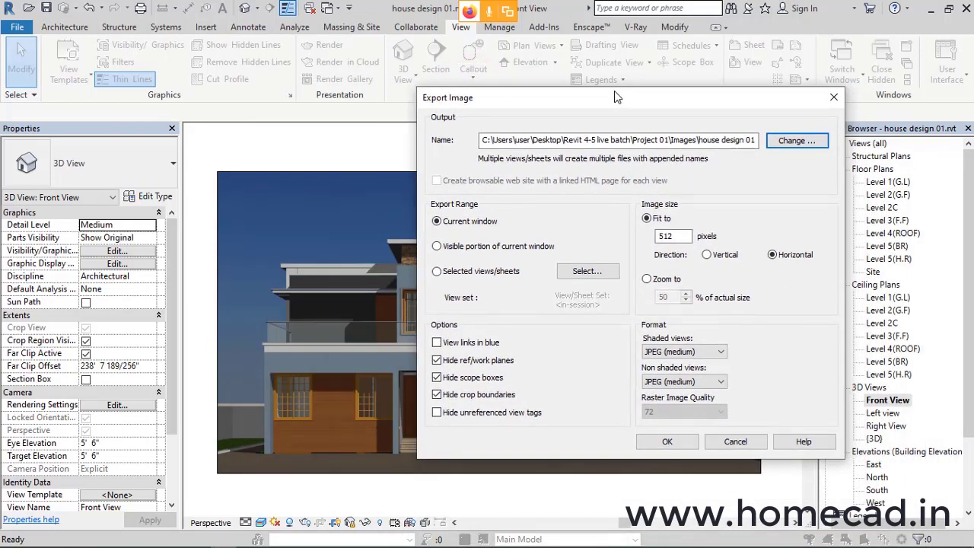
click(448, 272)
click(586, 272)
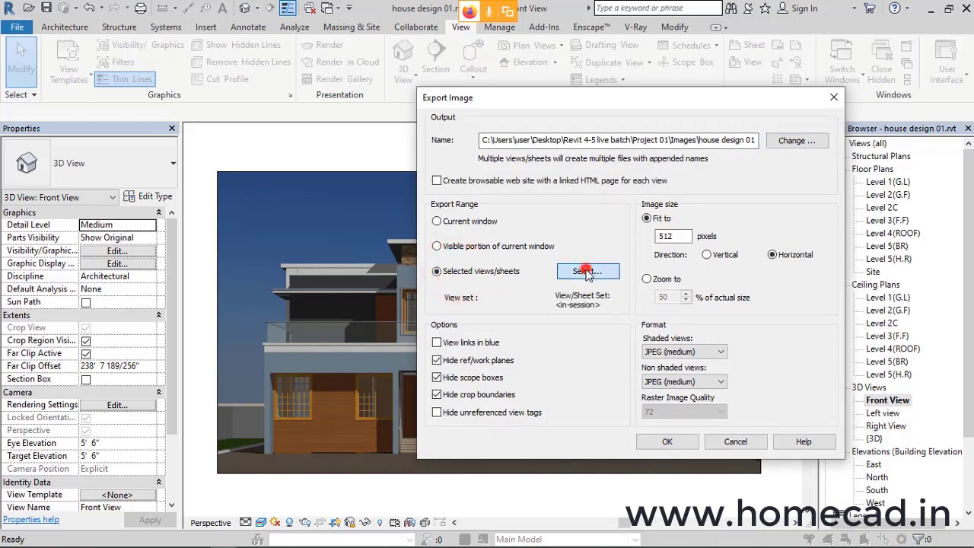
click(471, 208)
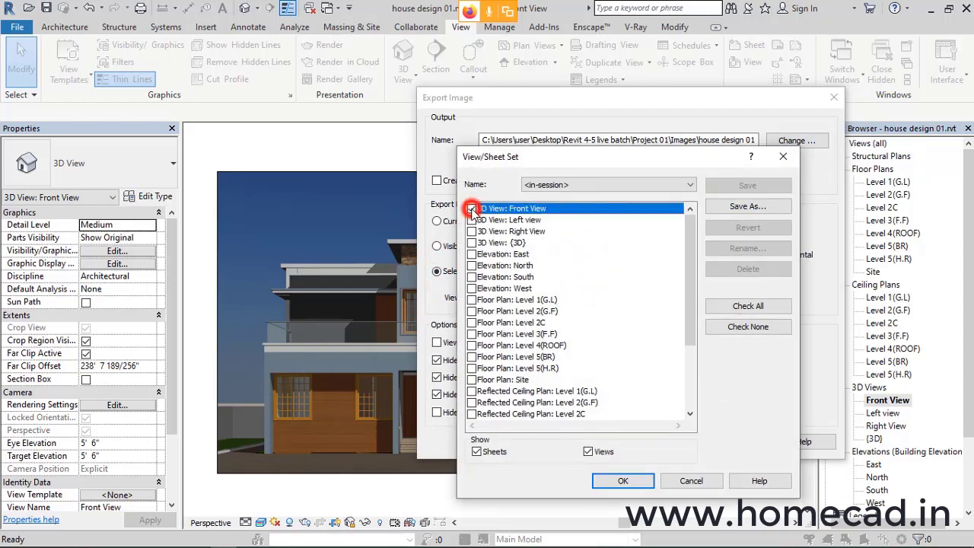
click(471, 220)
click(471, 231)
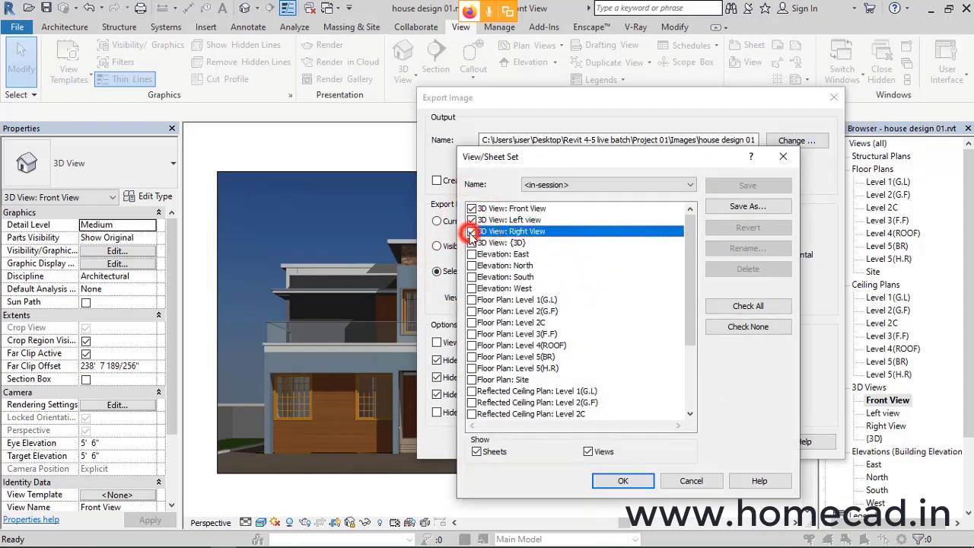
click(623, 481)
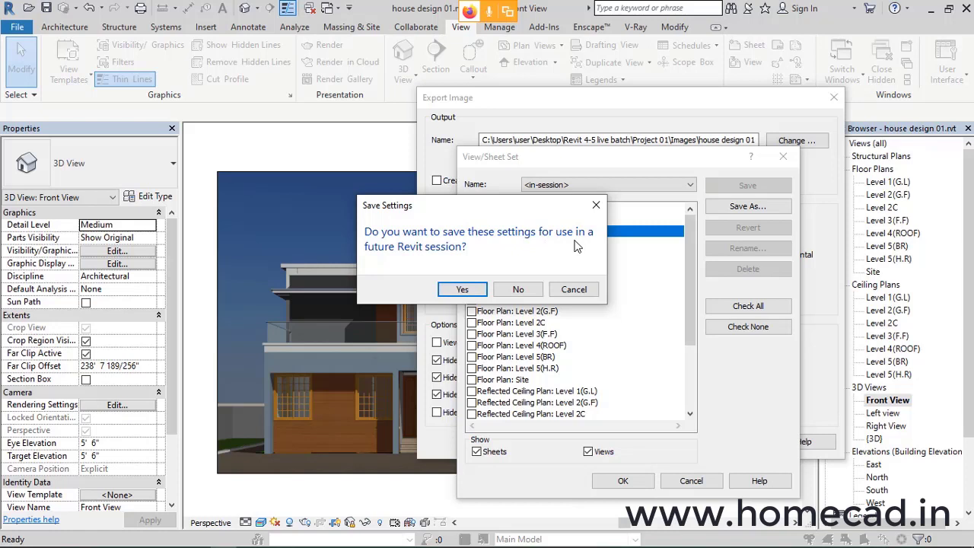
drag(536, 207, 378, 201)
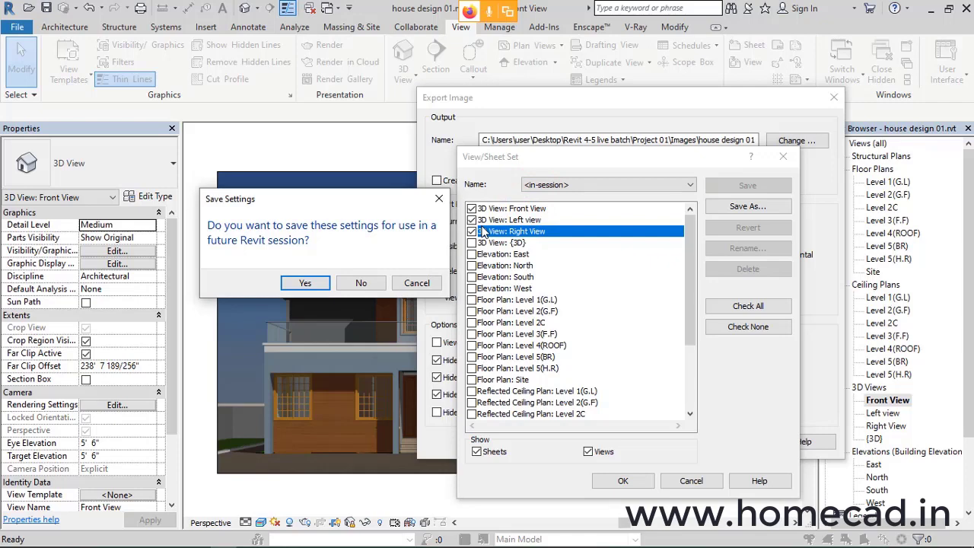
click(362, 283)
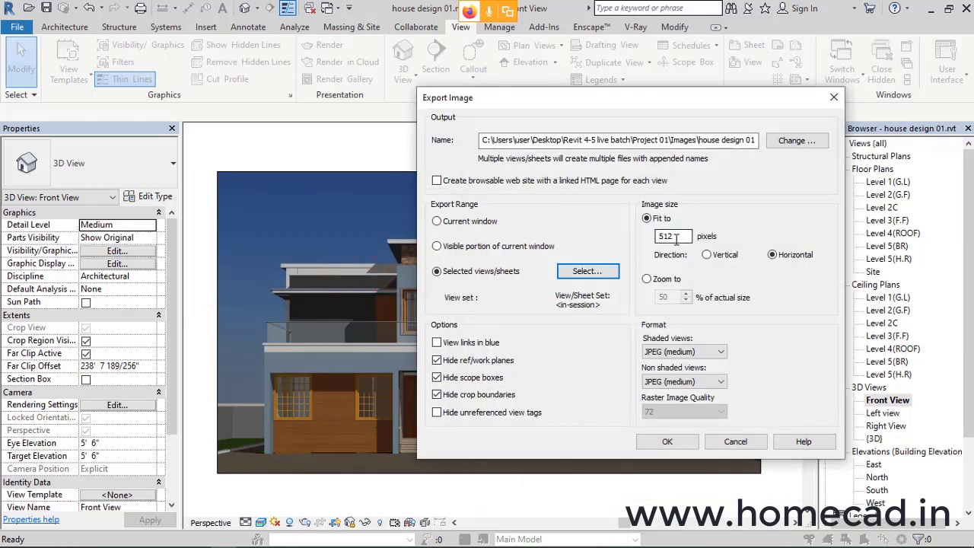
Step: Set the image size to 5120 pixels, choose JPEG (lossless) for shaded and non shaded views, and run the export
click(676, 239)
text(0)
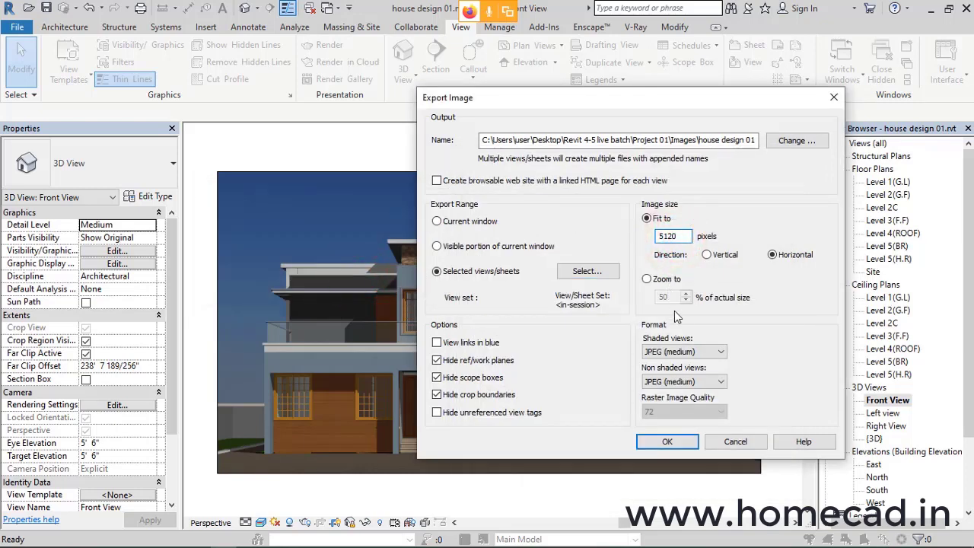
click(684, 352)
click(670, 374)
click(684, 381)
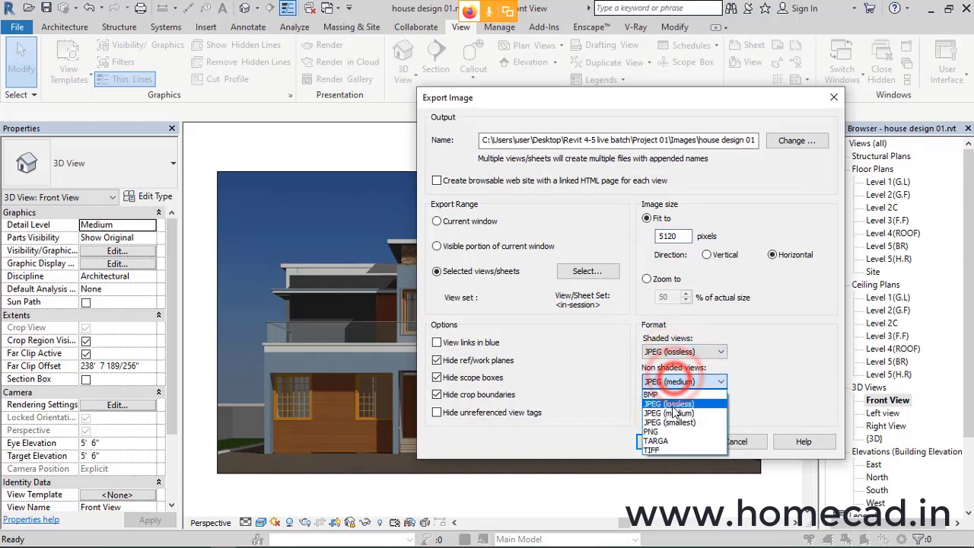
click(669, 403)
click(667, 441)
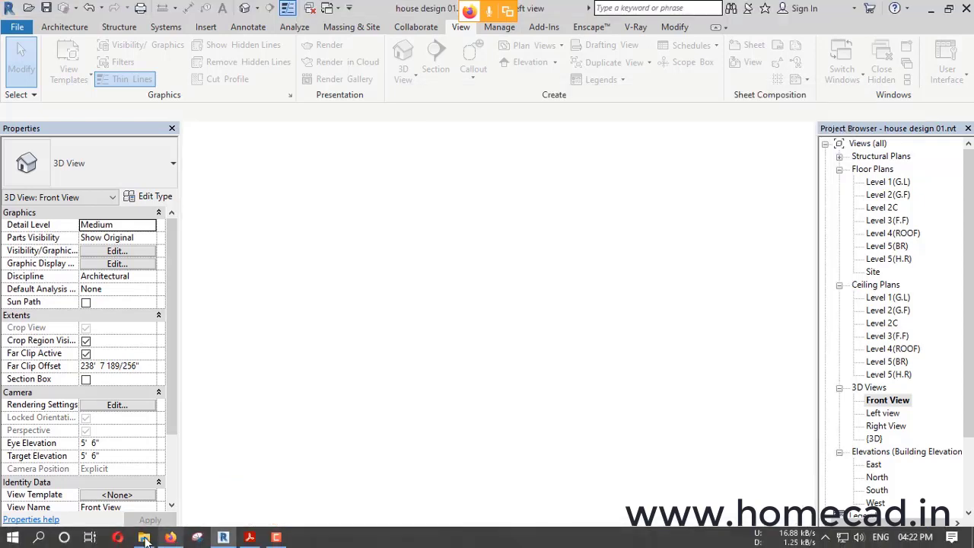
Step: Switch to File Explorer and open the exported Front View image from the Images folder in Project 01
click(143, 536)
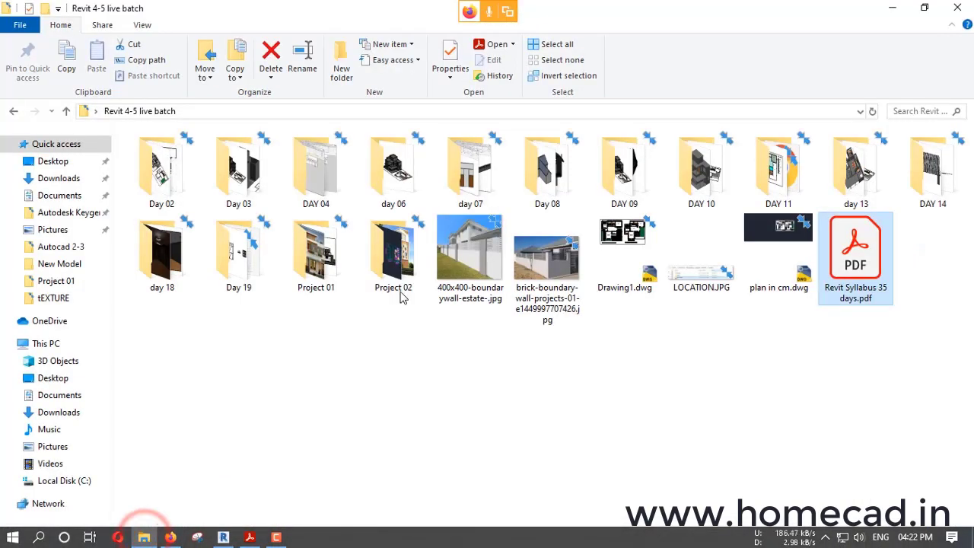
double_click(324, 236)
double_click(260, 222)
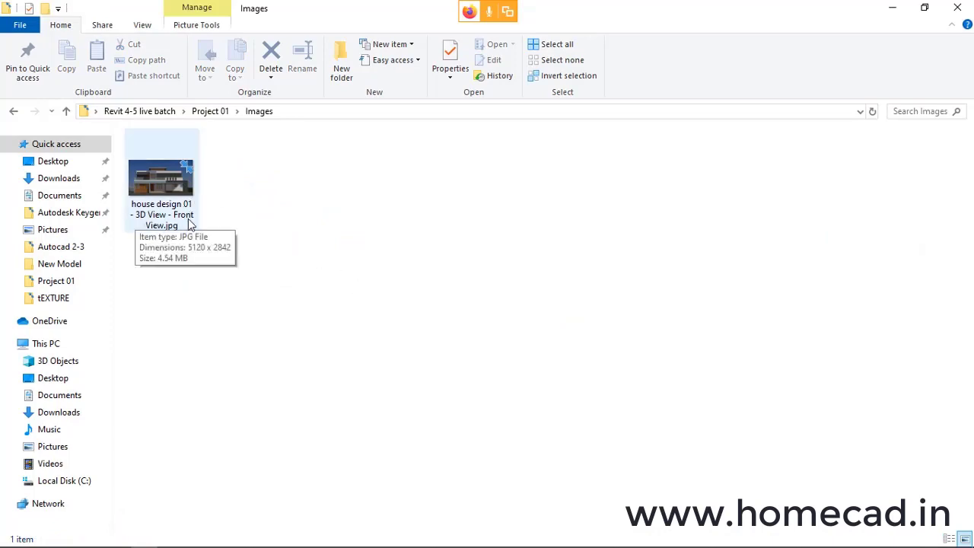
double_click(165, 187)
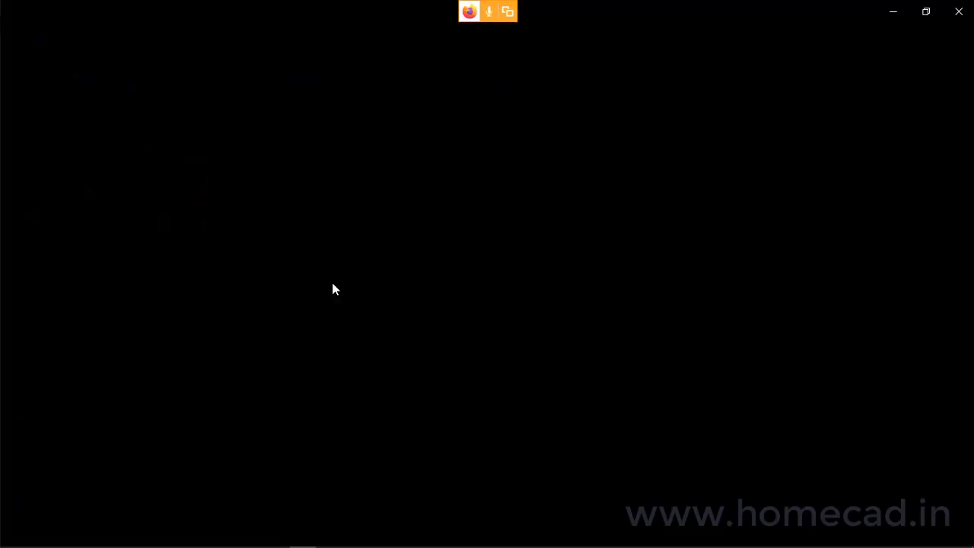
Step: Examine the ground floor of the exported Front View image up close, from the wooden wall across to the car porch
click(475, 424)
double_click(385, 438)
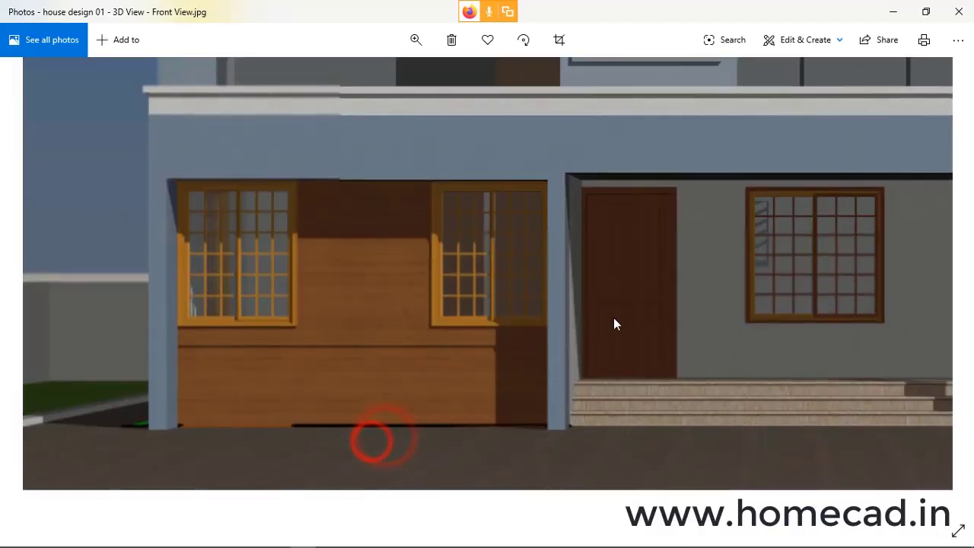
drag(589, 267, 594, 388)
drag(636, 290, 641, 390)
drag(794, 341, 786, 403)
drag(817, 370, 455, 318)
drag(751, 367, 635, 236)
drag(674, 339, 670, 310)
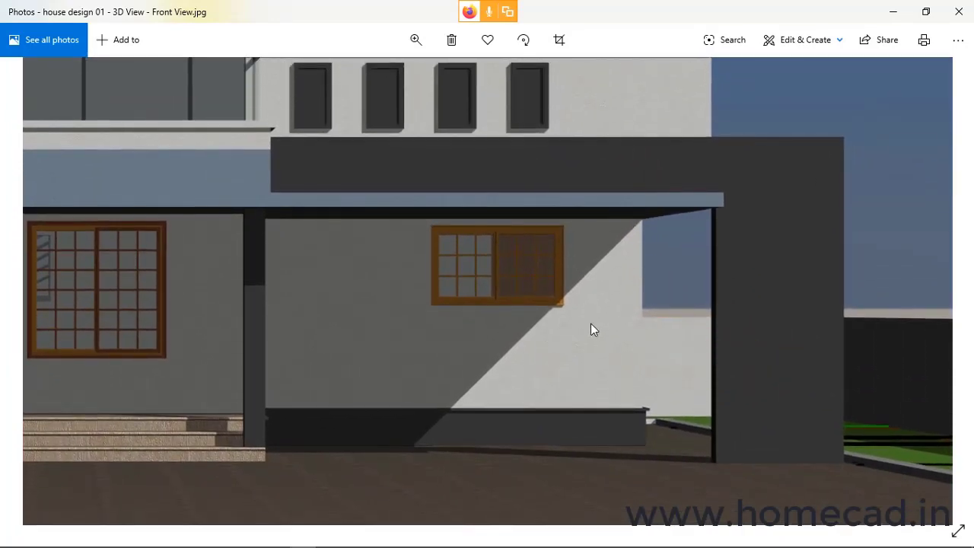
double_click(515, 306)
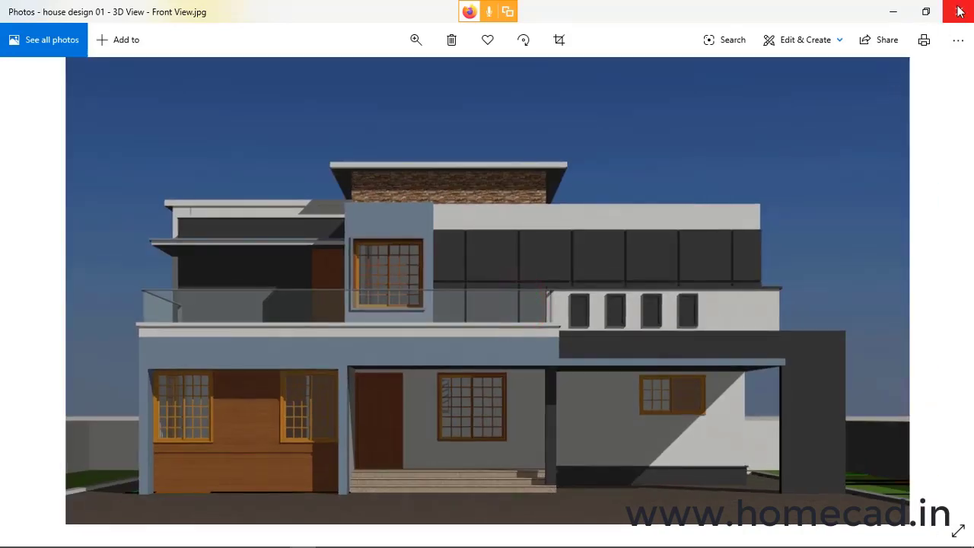
Step: Inspect the balcony and upper floor of the Front View image up close and close the image
double_click(487, 326)
drag(420, 348, 750, 300)
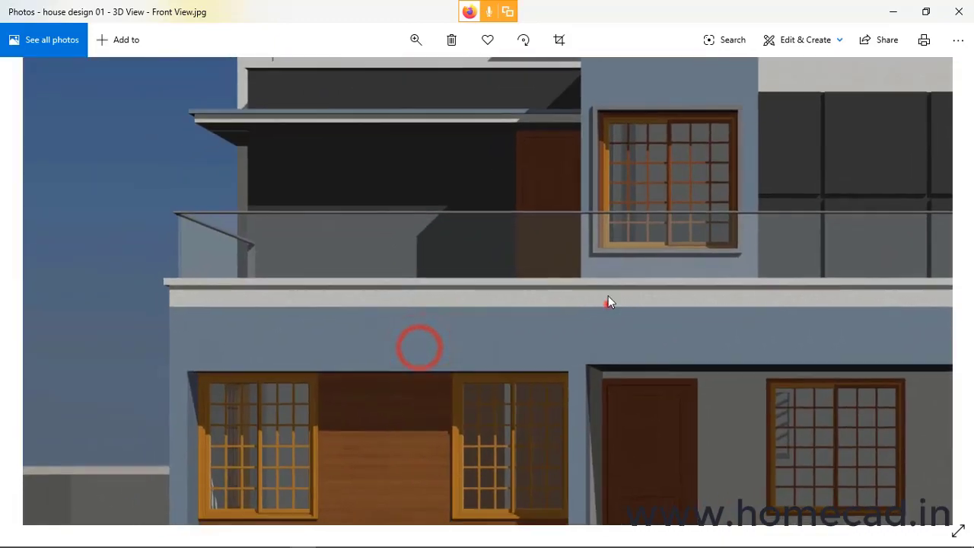
drag(609, 304, 705, 254)
double_click(697, 258)
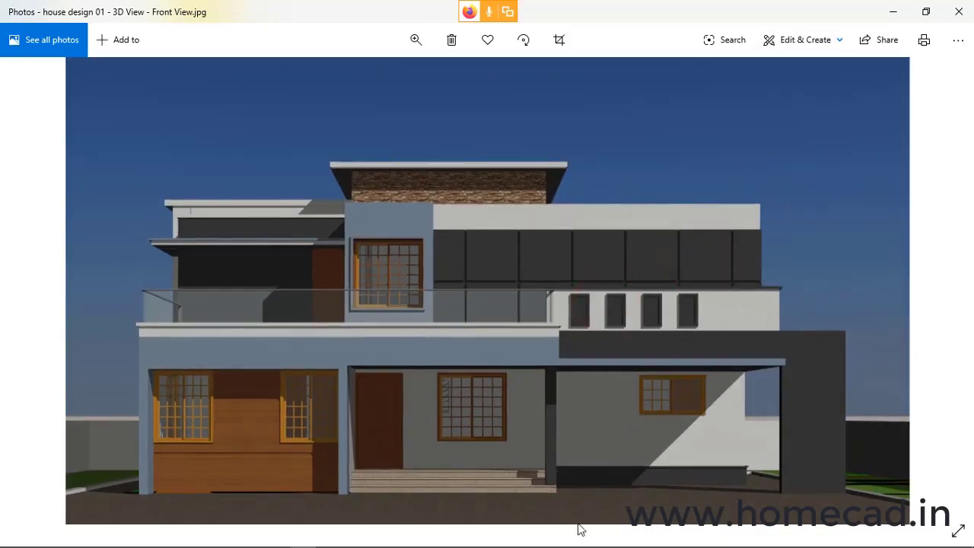
click(959, 12)
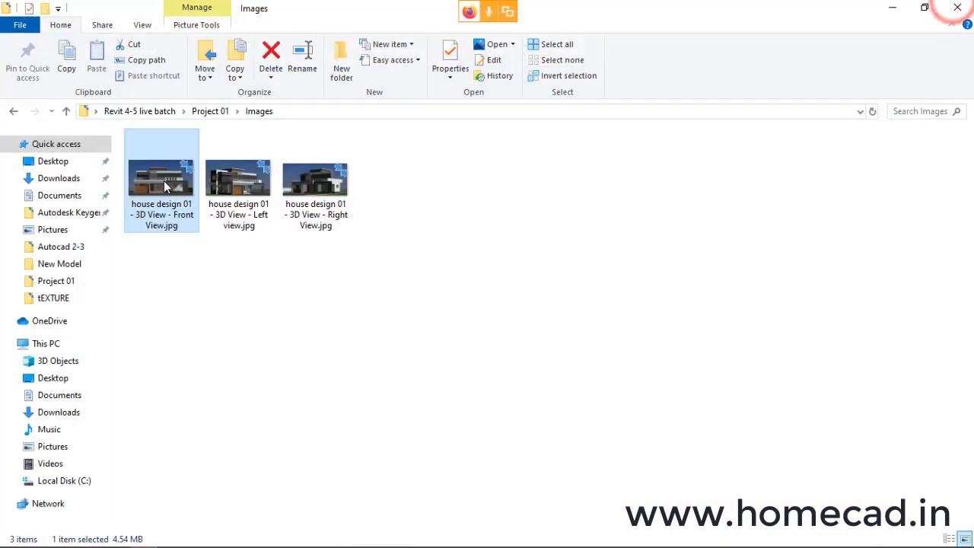
Step: Check the dimensions and resolution in the Front View image's file properties and close them without changes
right_click(177, 191)
click(212, 533)
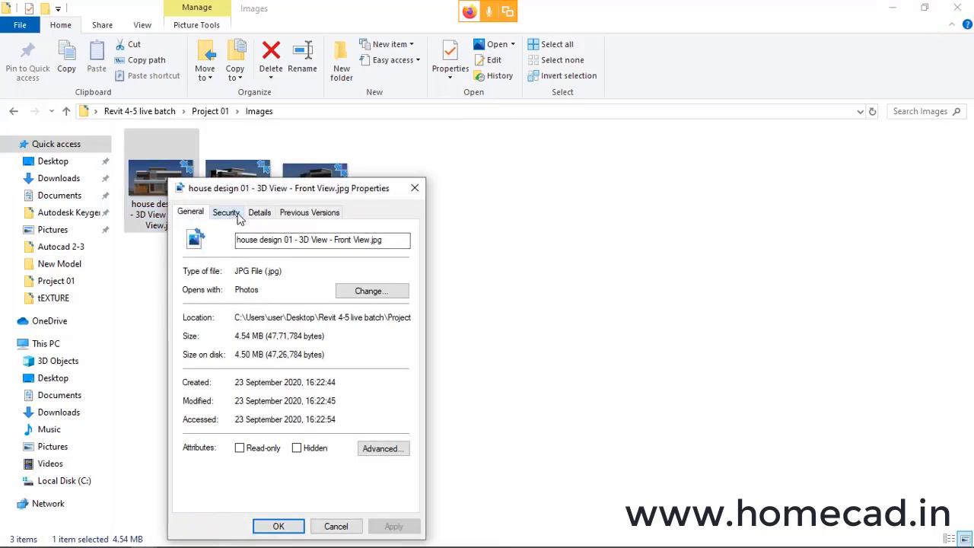
click(227, 213)
click(260, 212)
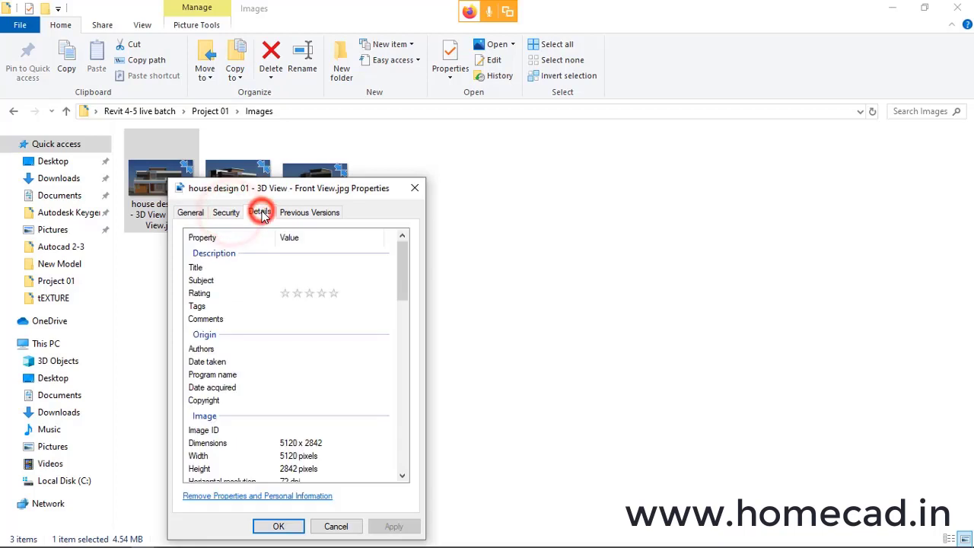
scroll(311, 416, down, 2)
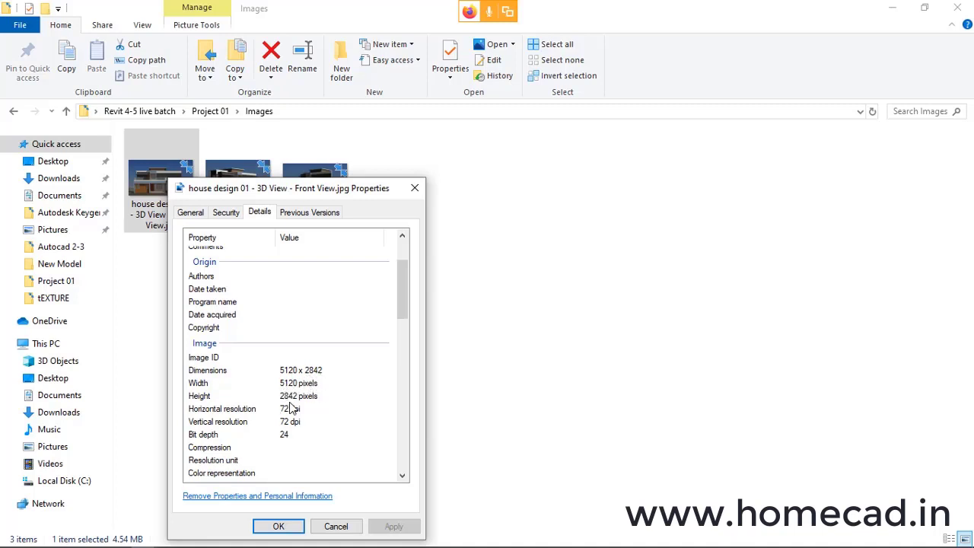
click(335, 525)
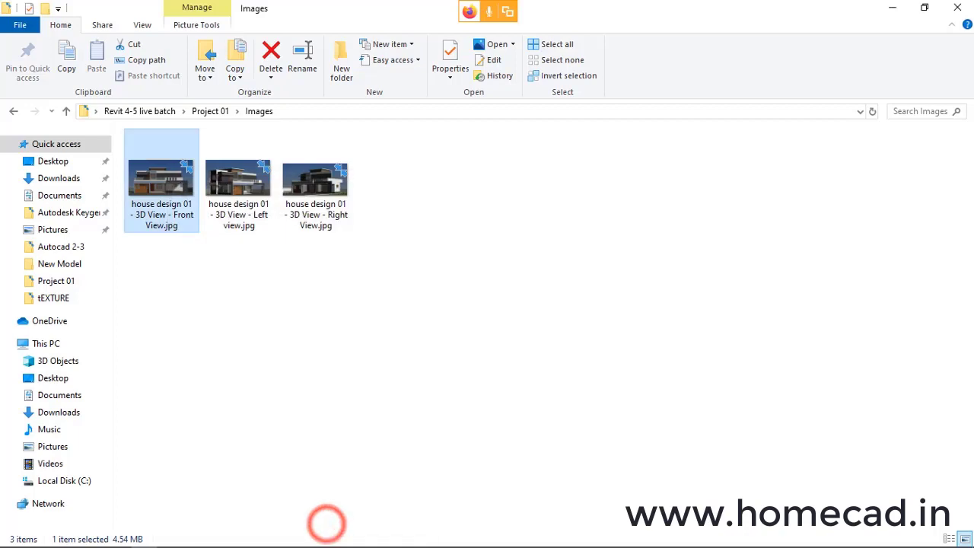
Step: Switch back to Revit, start another image export and enter 51200 pixels as the image size
click(228, 538)
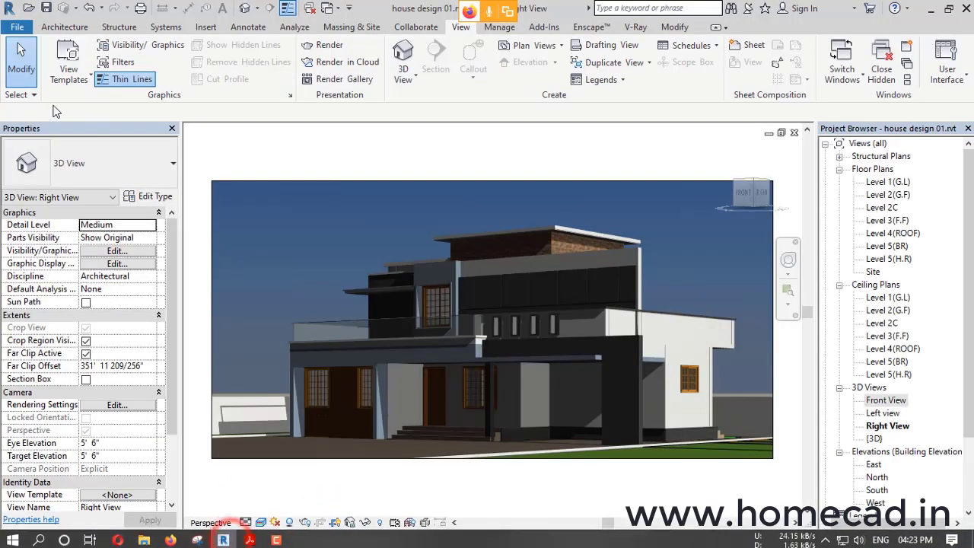
click(18, 27)
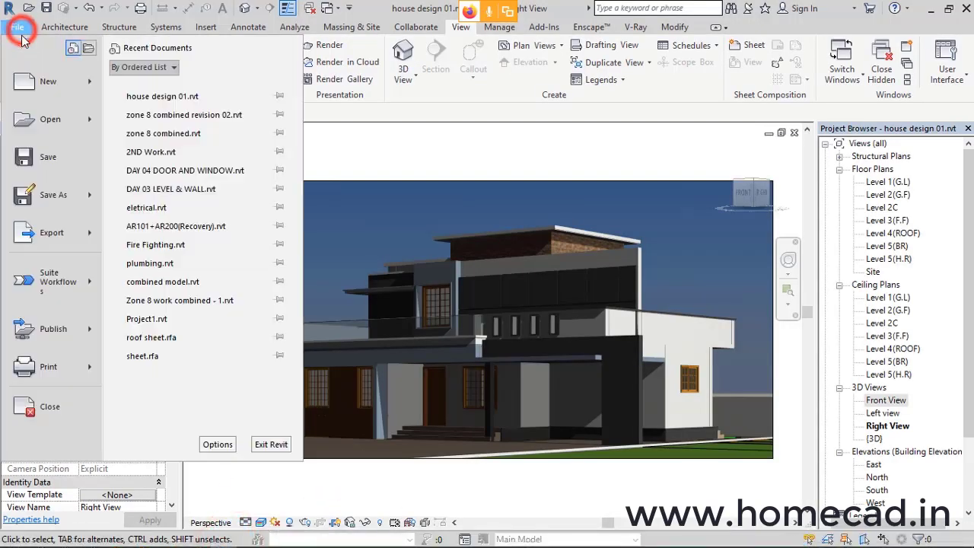
click(69, 228)
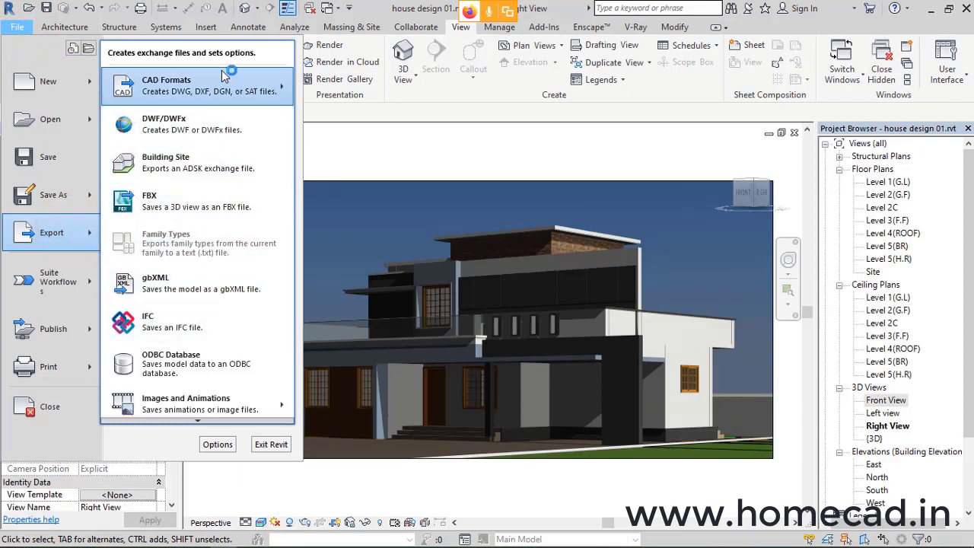
click(236, 402)
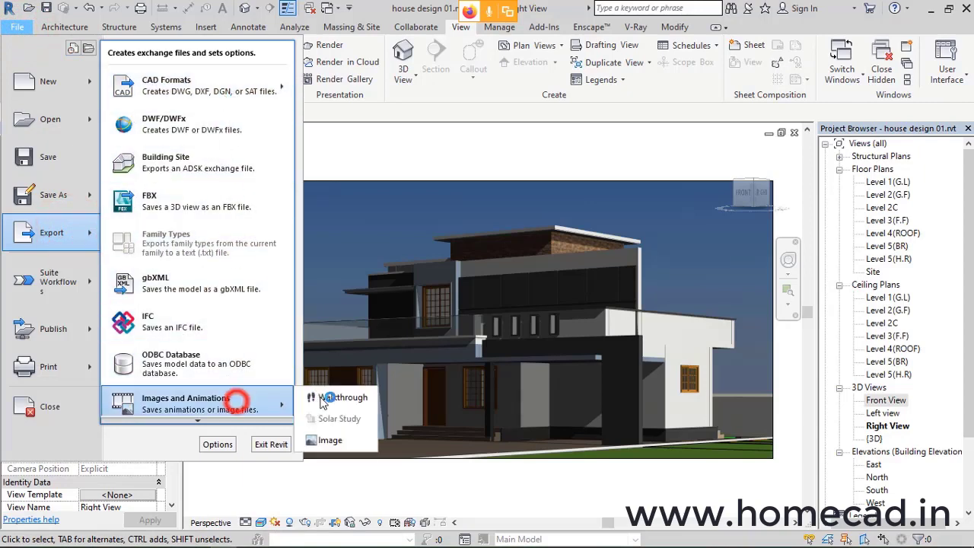
click(333, 440)
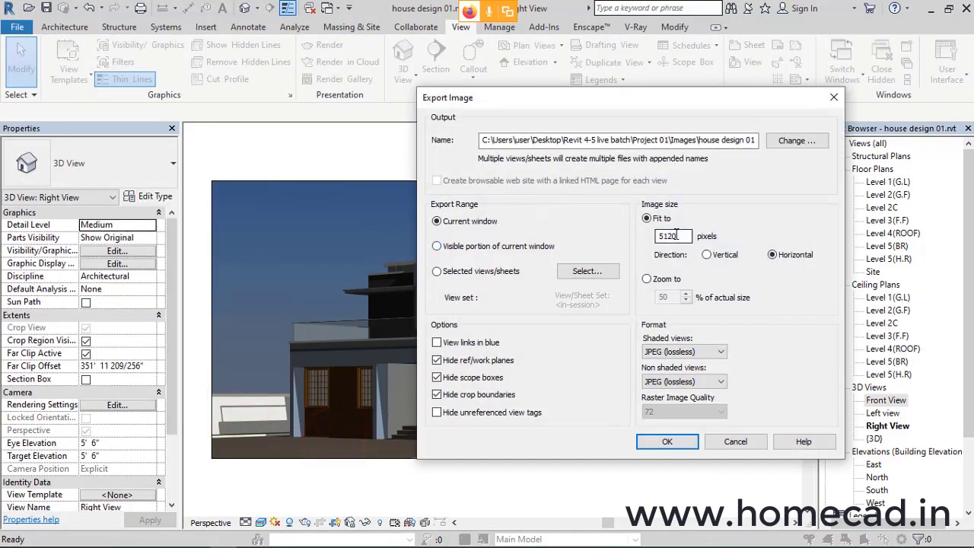
click(676, 236)
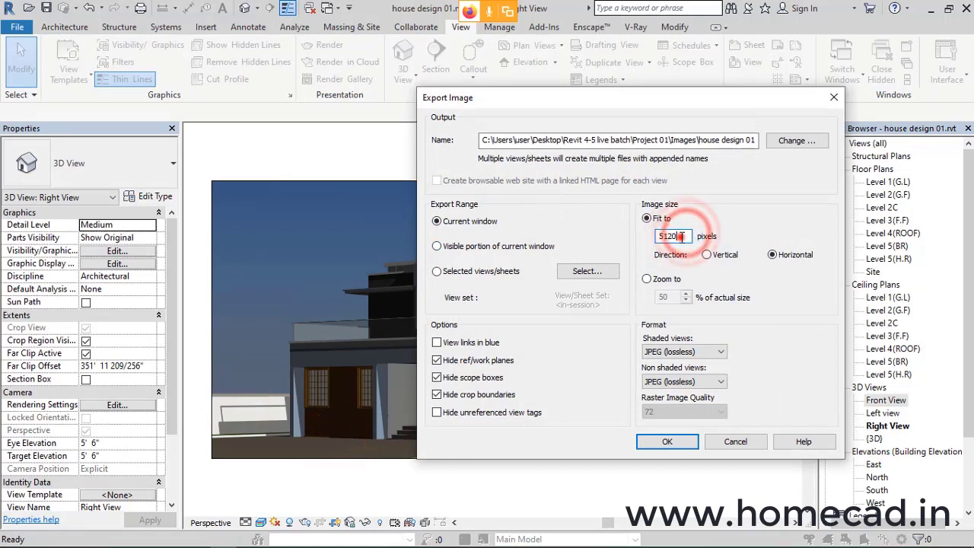
text(0)
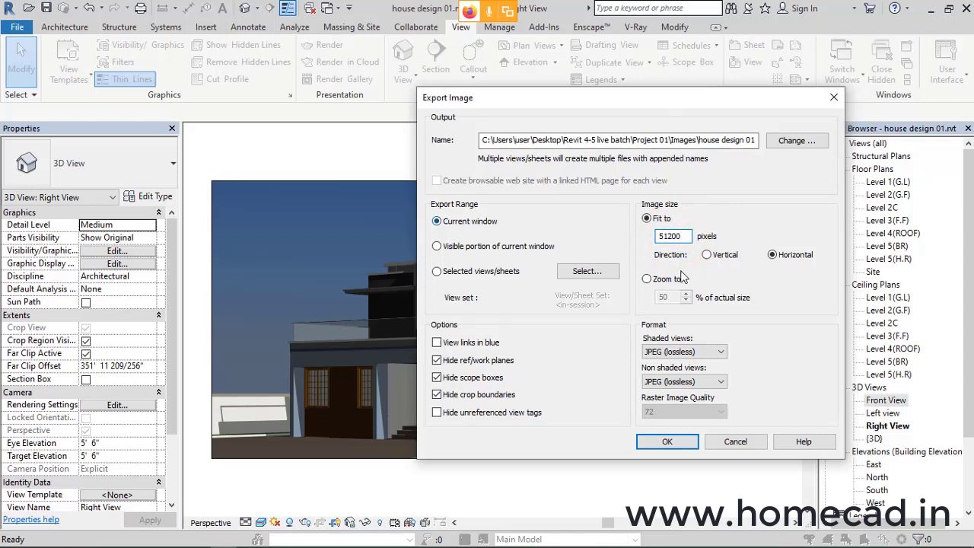
Step: Set the export range to the selected Front, Left and Right views, with the image size at 15000 pixels
click(436, 271)
click(587, 271)
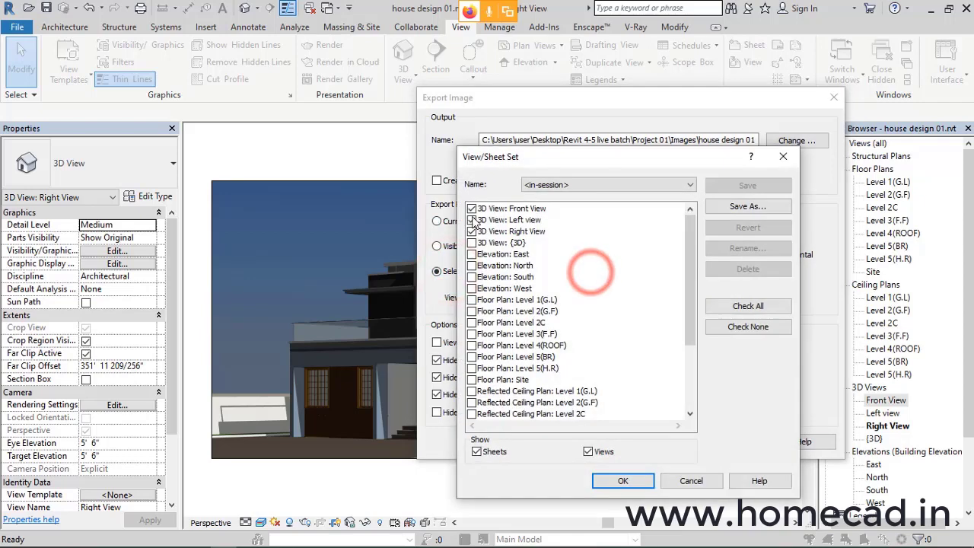
click(628, 480)
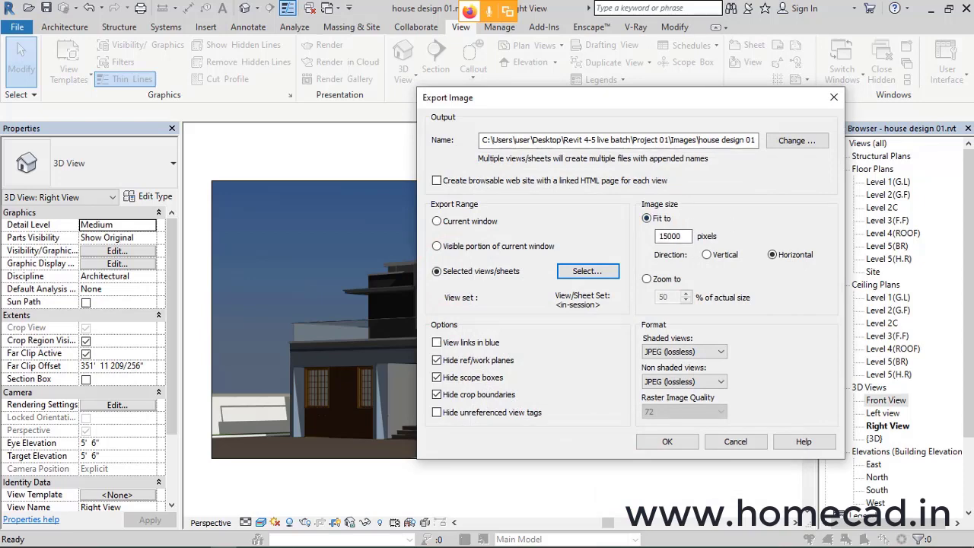
double_click(687, 236)
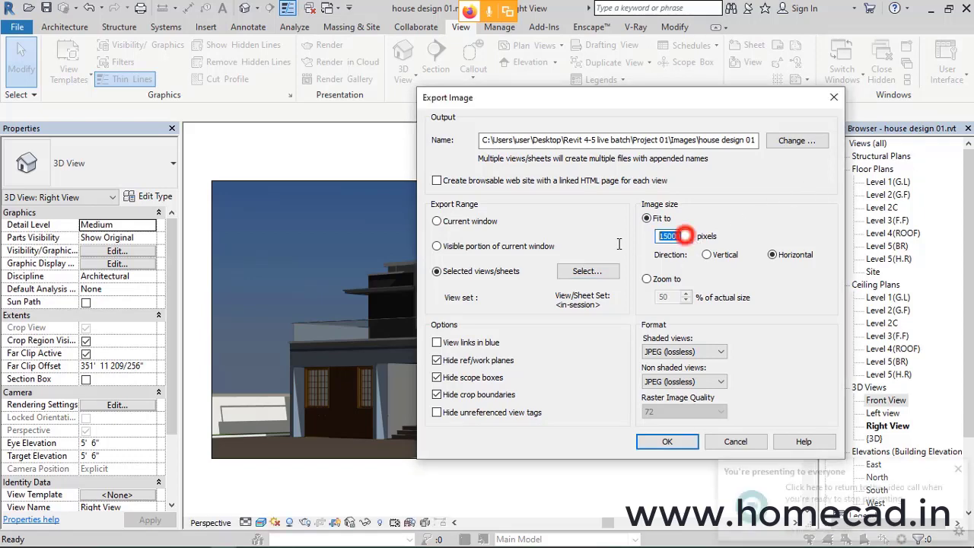
Step: Keep the existing images by changing the output name to "house design HQ", and run the export at 15000 pixels
click(668, 442)
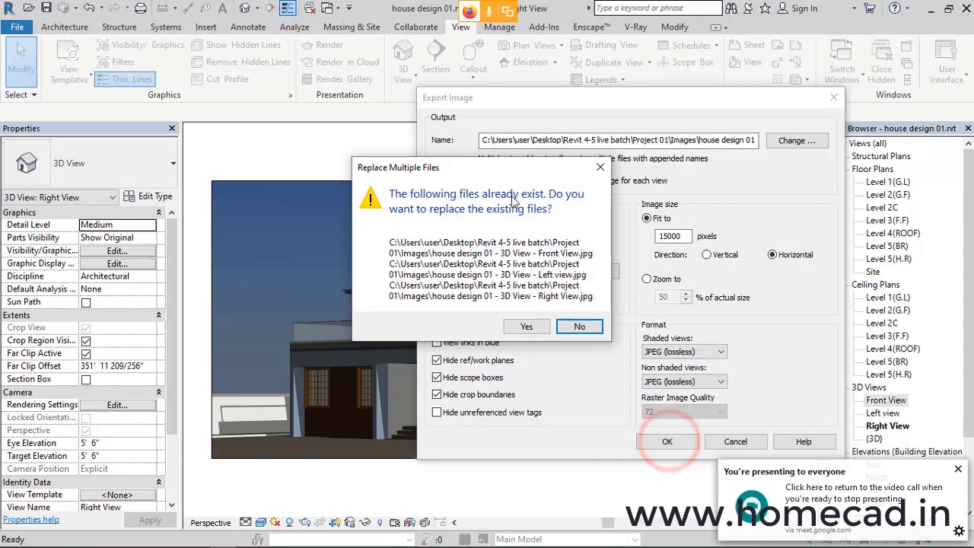
click(600, 166)
click(798, 140)
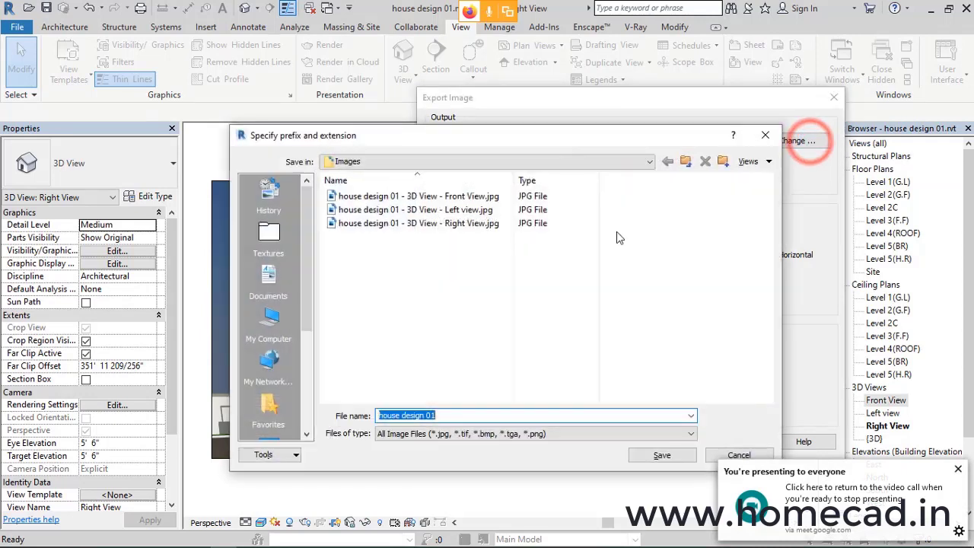
click(446, 416)
key(BackSpace)
key(BackSpace)
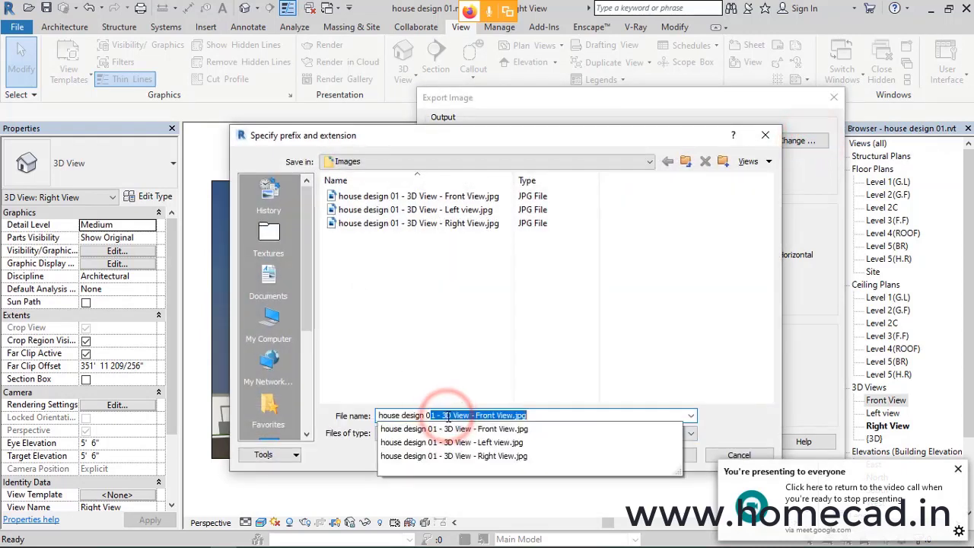
text(vi)
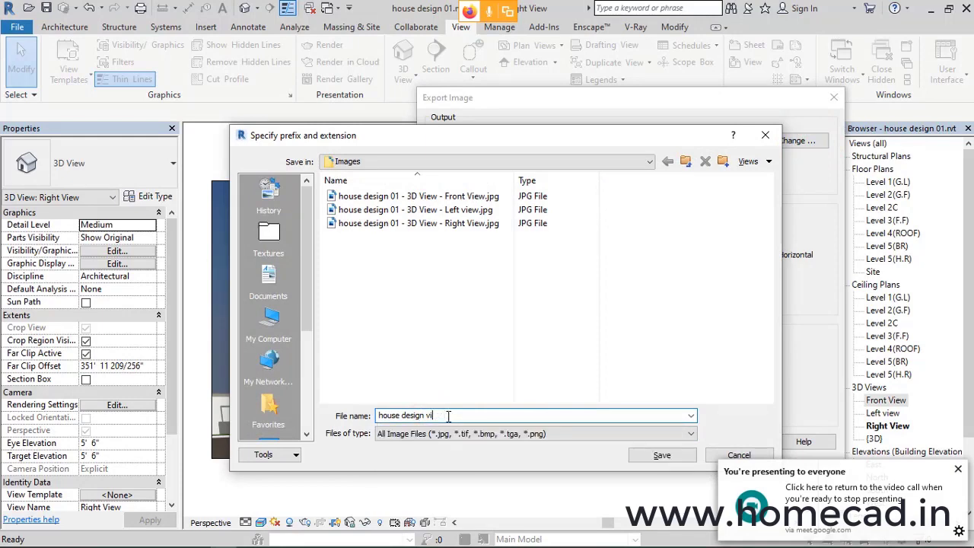
key(BackSpace)
key(BackSpace)
text(H)
key(Return)
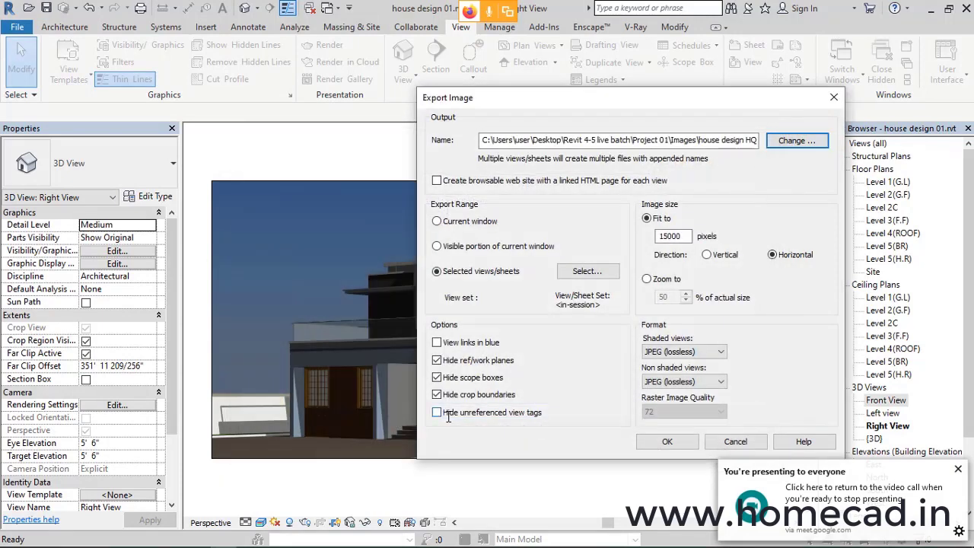
click(680, 441)
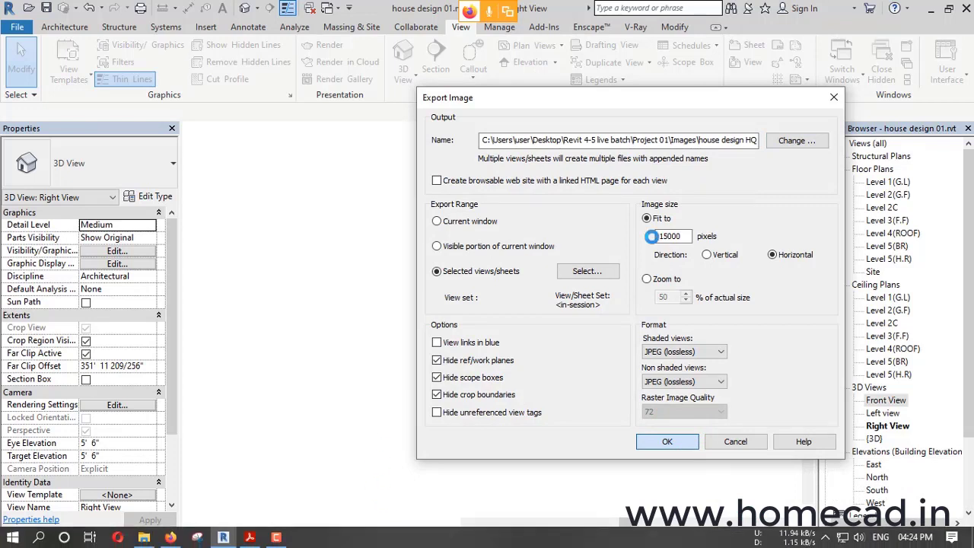
Step: Switch to the Images folder in File Explorer to check for the newly exported files
mouse_move(144, 537)
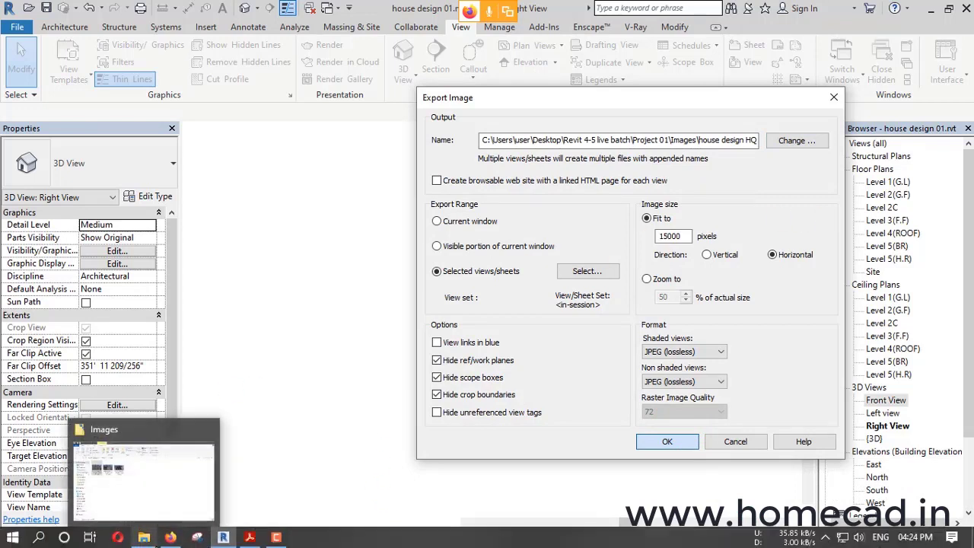
click(674, 355)
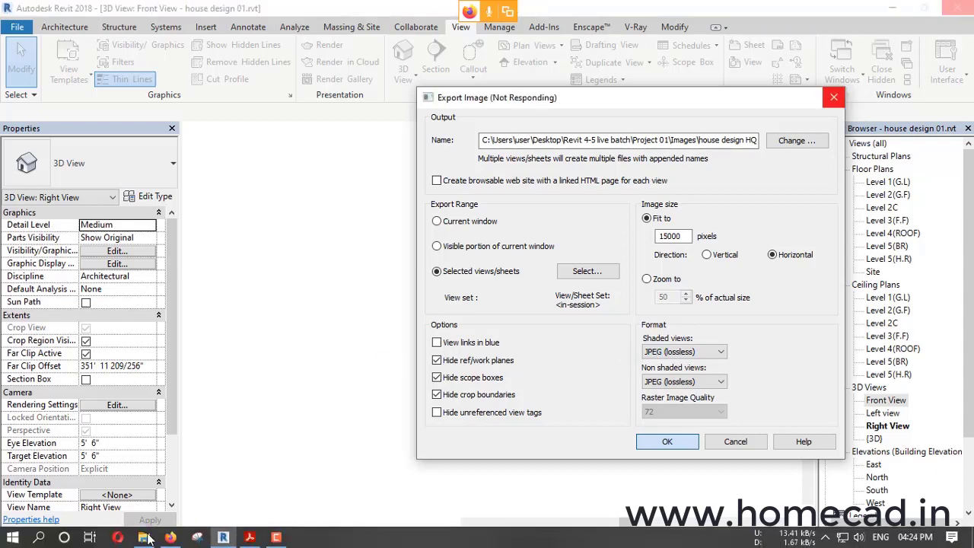
click(143, 538)
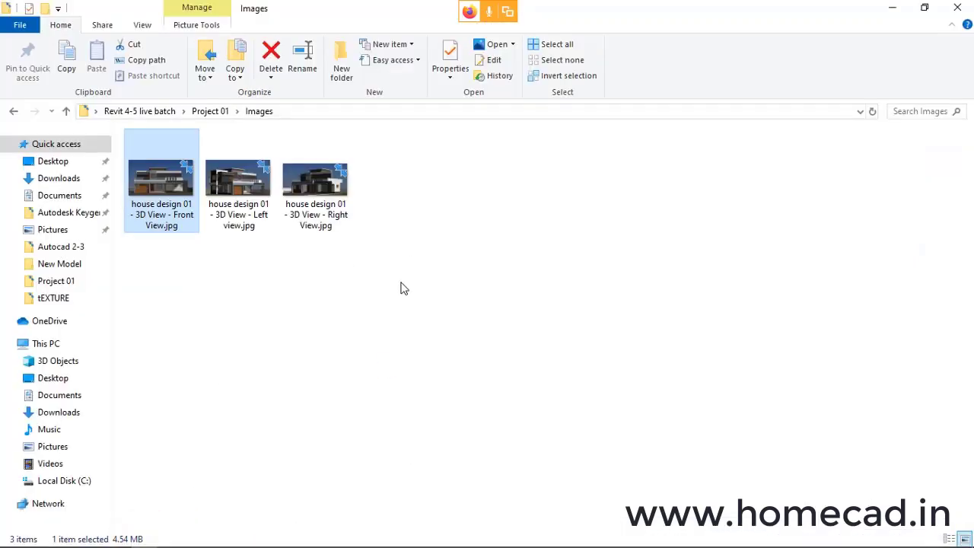
click(438, 332)
right_click(439, 333)
mouse_move(439, 333)
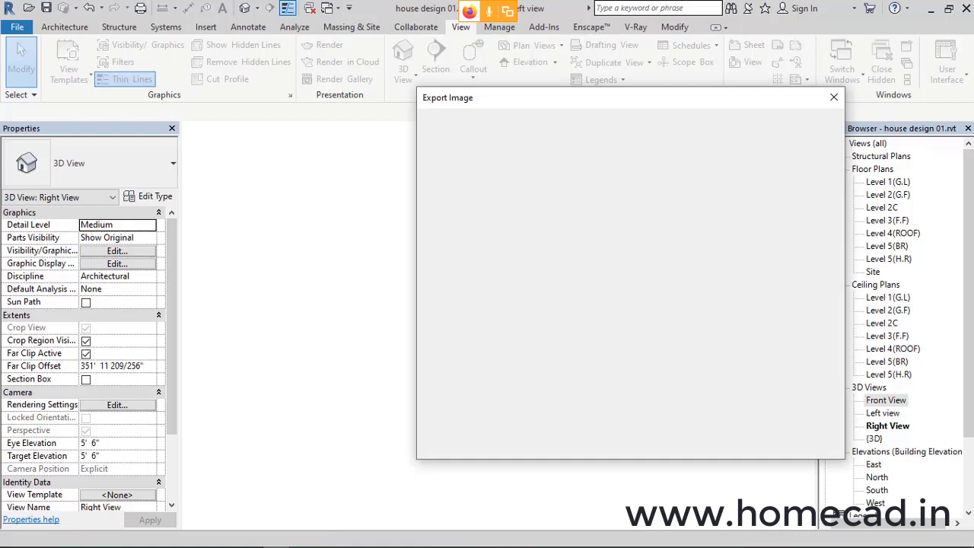
Step: Return to the Images folder and compare the file sizes of the HQ and original Front View images
click(148, 536)
click(411, 283)
click(394, 187)
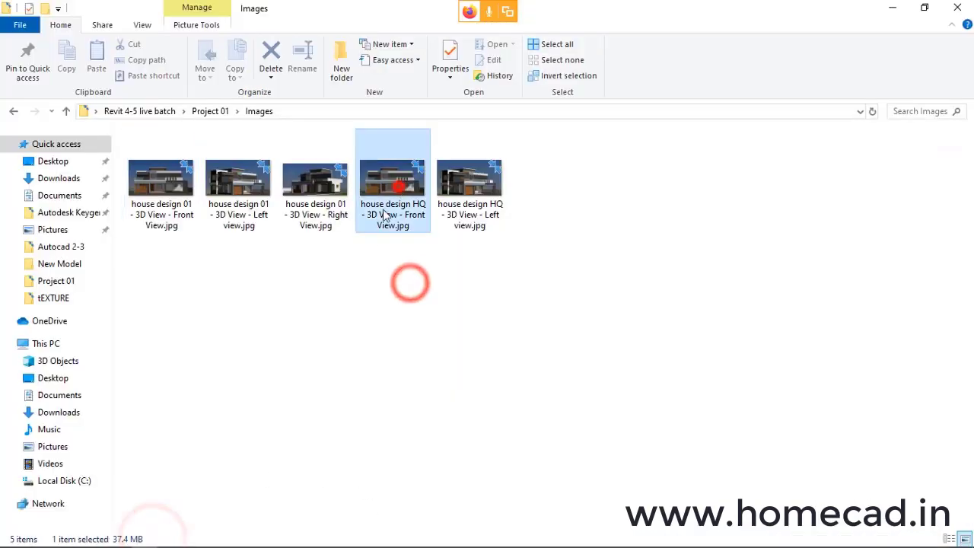
right_click(384, 204)
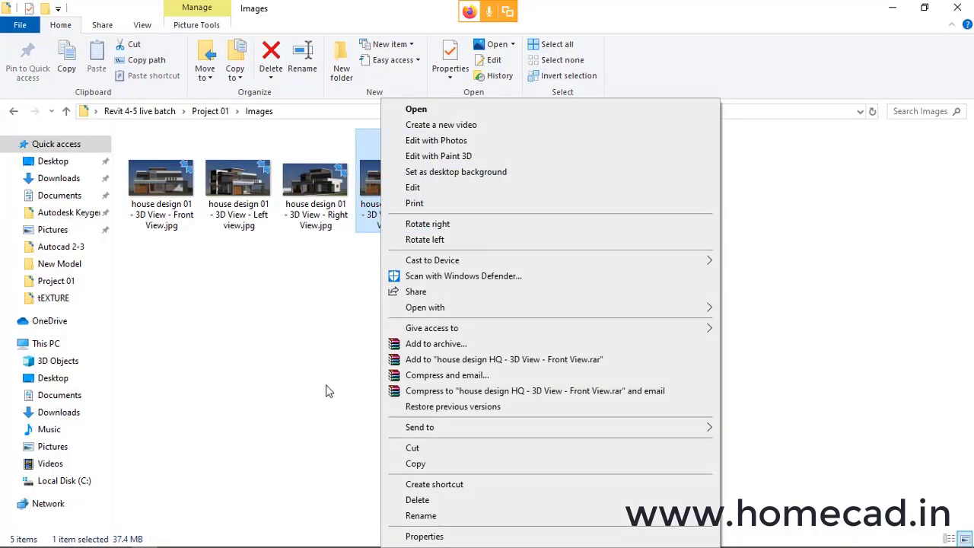
click(326, 387)
click(392, 203)
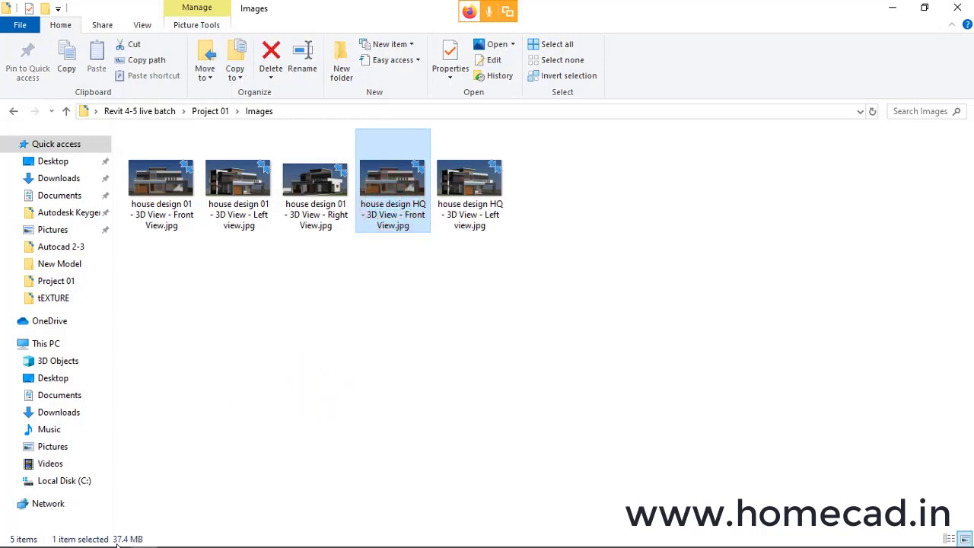
click(213, 423)
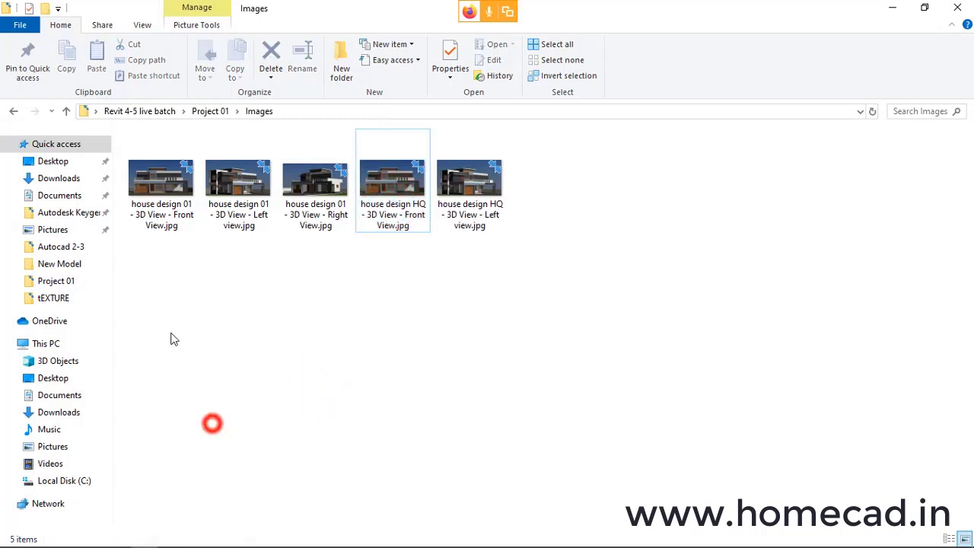
click(161, 192)
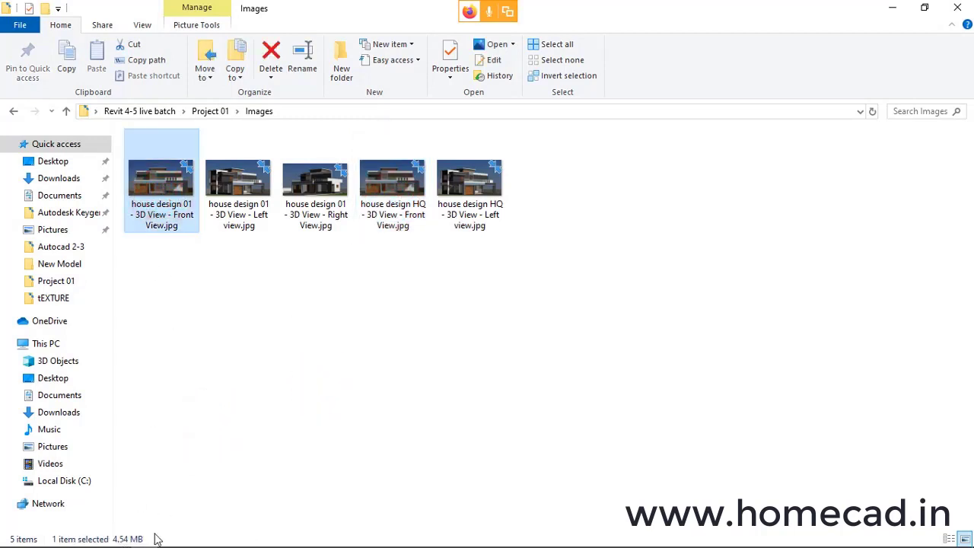
Step: Open the house design HQ Front View image and examine the upper-floor window up close
double_click(370, 183)
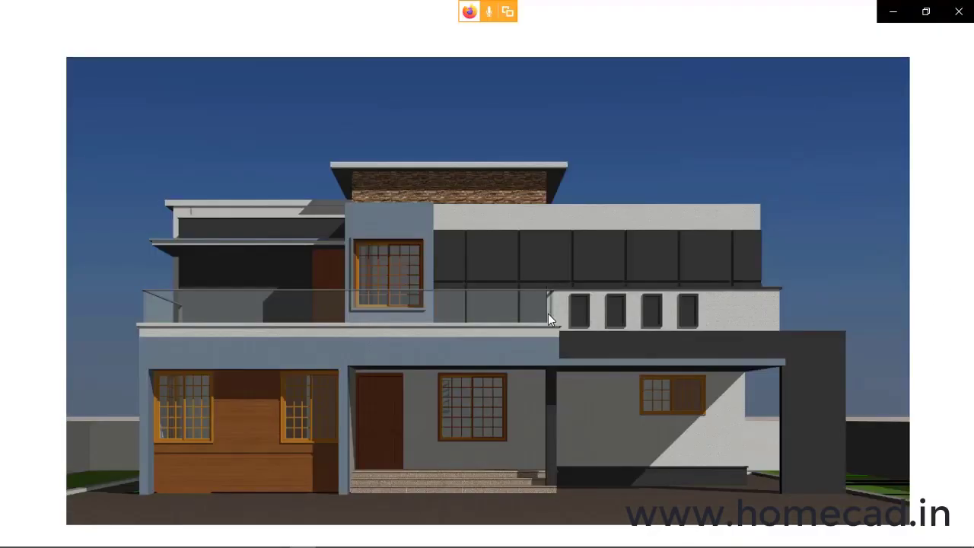
double_click(537, 310)
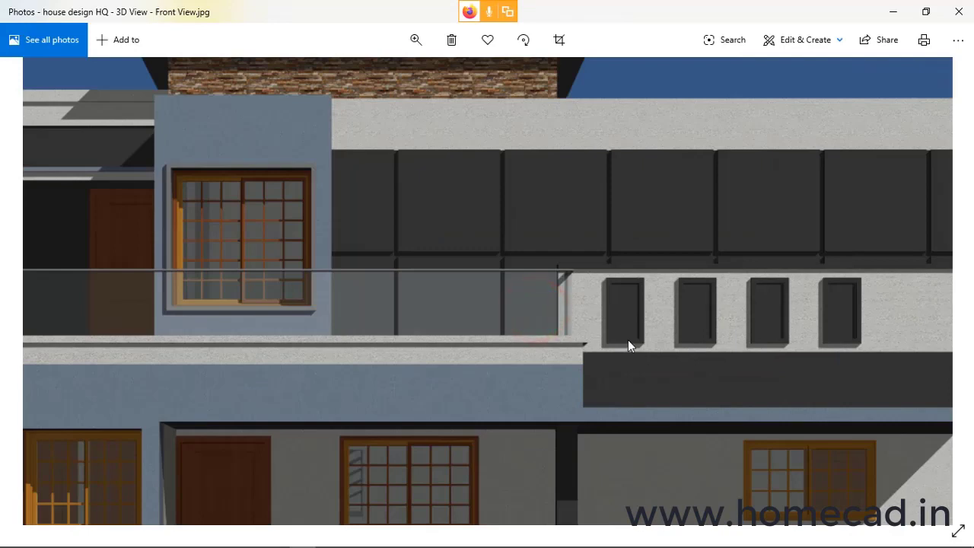
scroll(627, 340, up, 1)
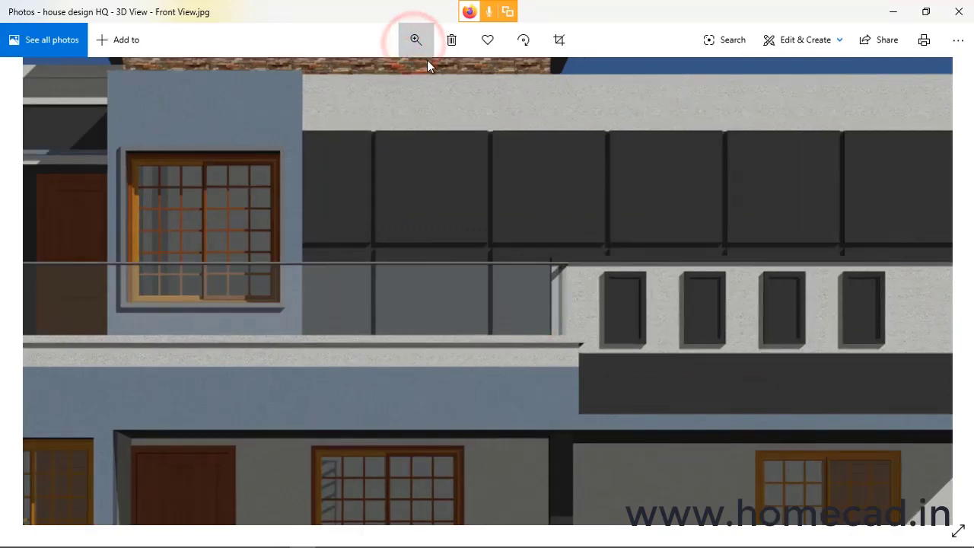
click(415, 40)
drag(357, 79, 367, 79)
drag(586, 260, 611, 227)
drag(496, 363, 644, 241)
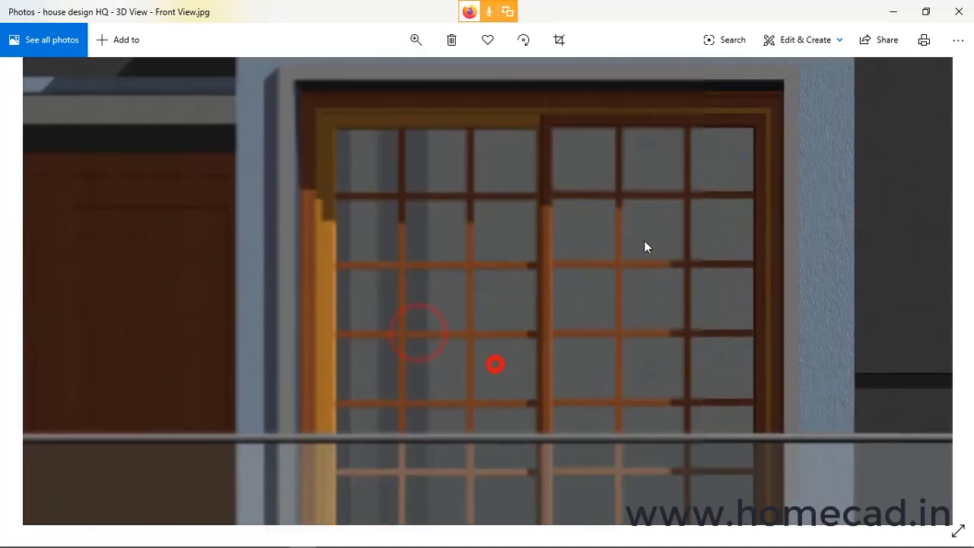
drag(651, 352, 589, 355)
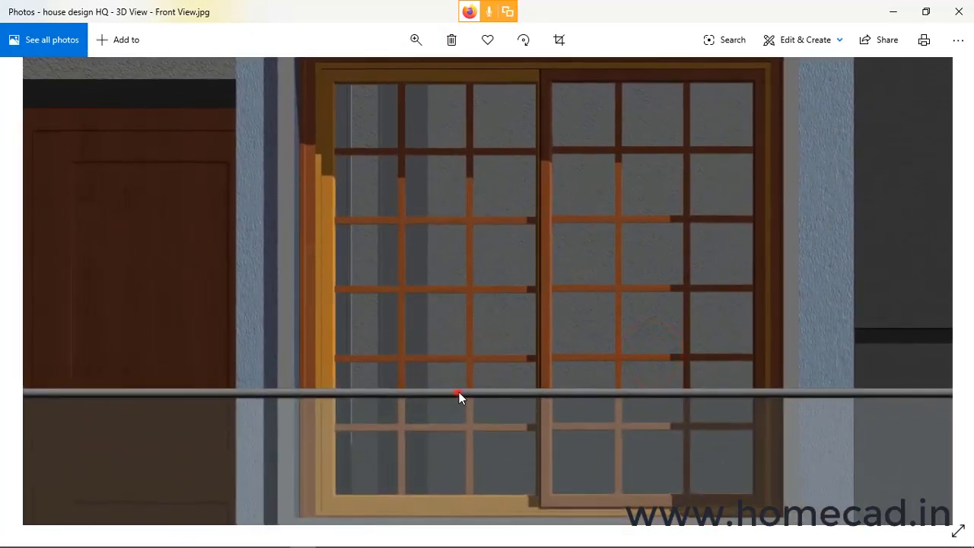
Step: Examine the ground-floor window, the blue wall texture and the balcony edge in the HQ image
drag(458, 392, 731, 268)
drag(354, 324, 557, 340)
drag(344, 342, 599, 221)
drag(584, 404, 572, 205)
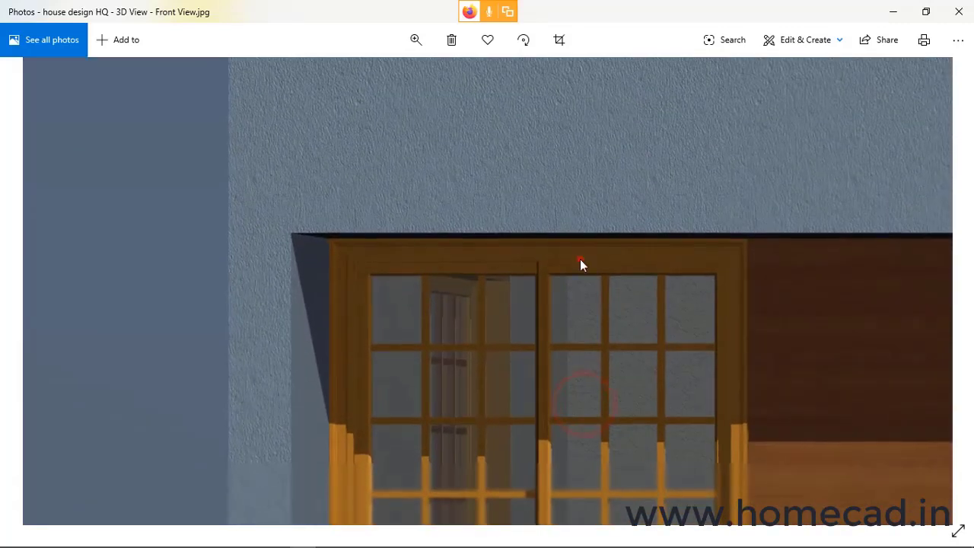
drag(581, 258, 561, 342)
scroll(534, 277, up, 5)
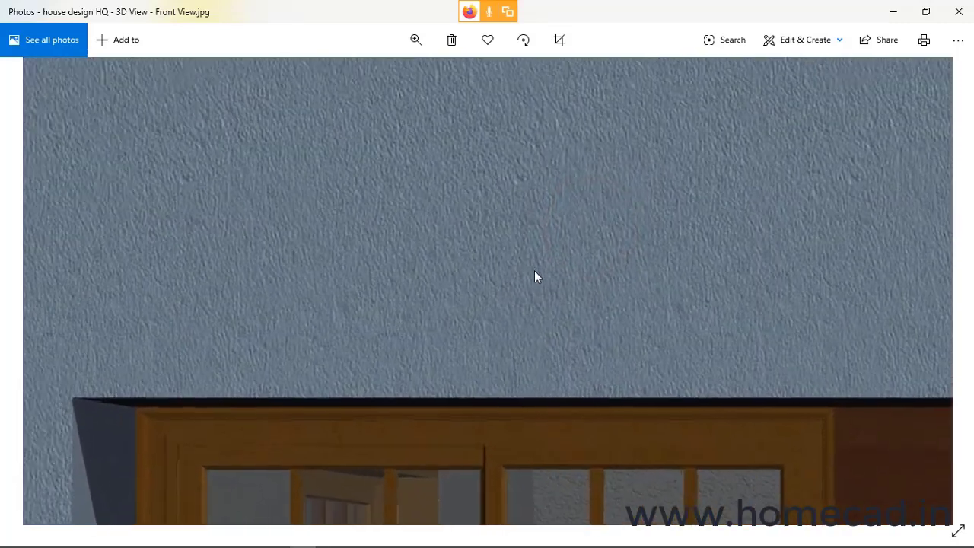
scroll(596, 259, down, 5)
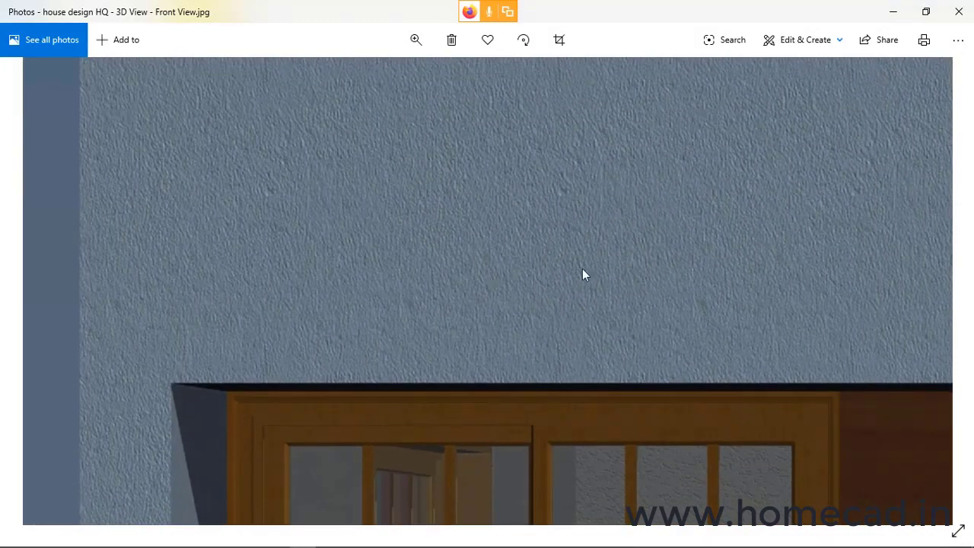
drag(582, 268, 477, 335)
drag(407, 299, 402, 404)
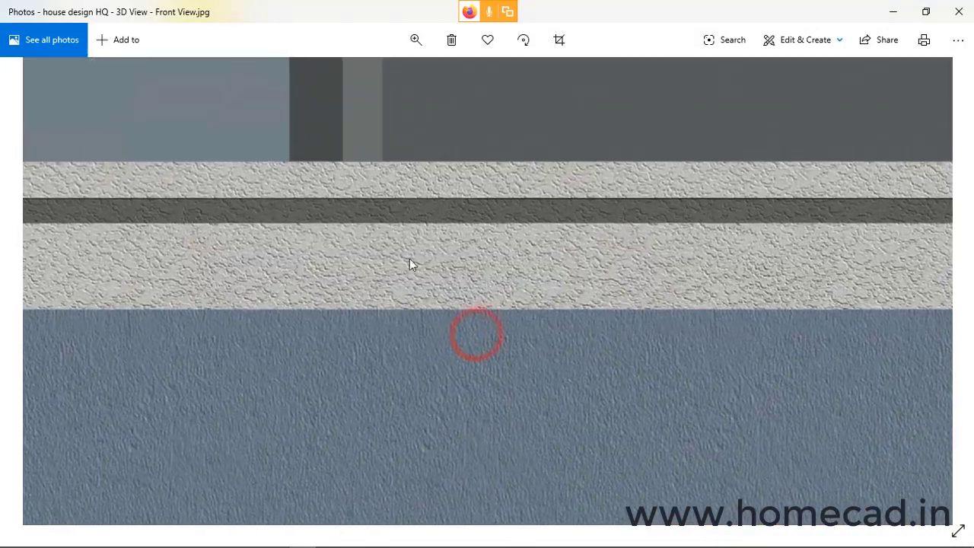
scroll(580, 300, down, 2)
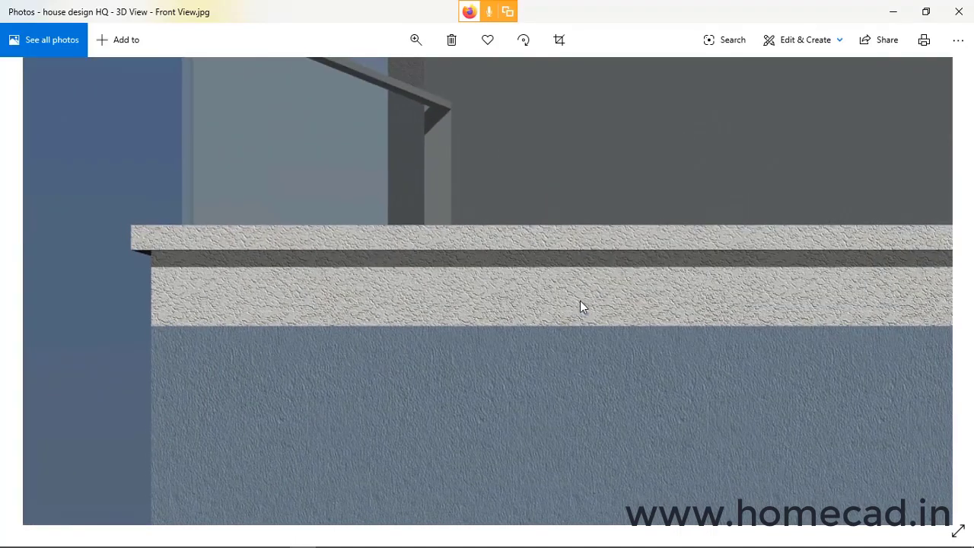
Step: Examine the grain of the wood cladding between the ground-floor windows in the HQ image
drag(661, 325, 479, 97)
drag(579, 350, 558, 167)
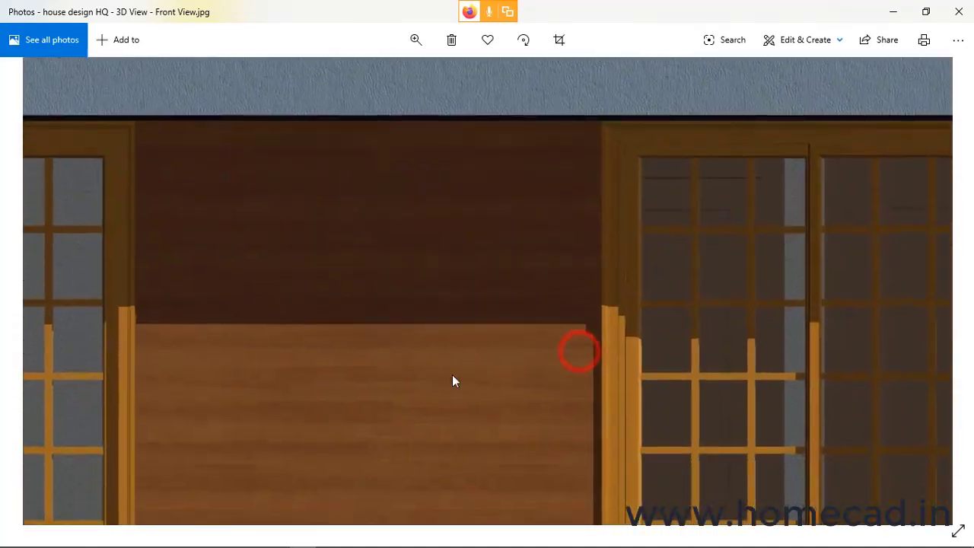
drag(462, 398, 579, 287)
scroll(498, 387, up, 2)
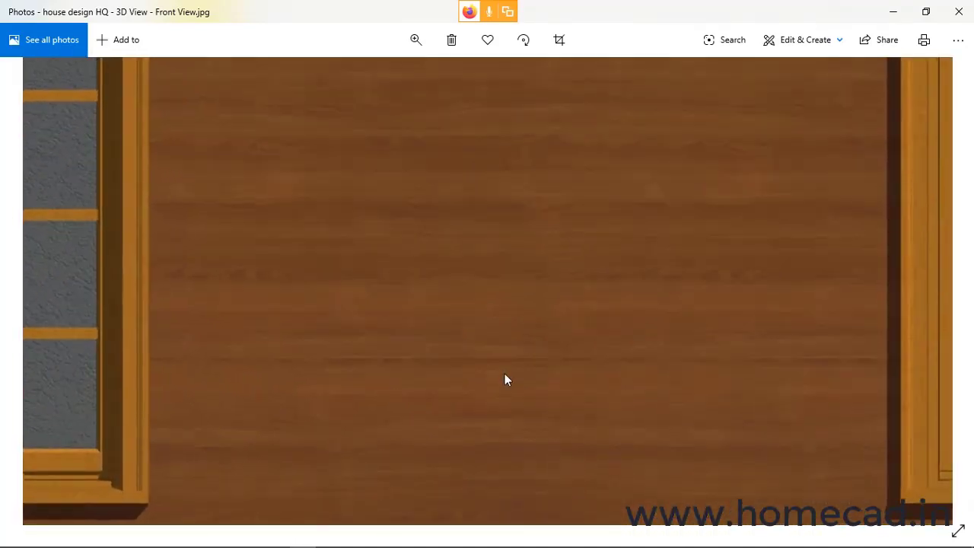
scroll(505, 378, down, 1)
scroll(504, 378, up, 3)
scroll(504, 373, up, 2)
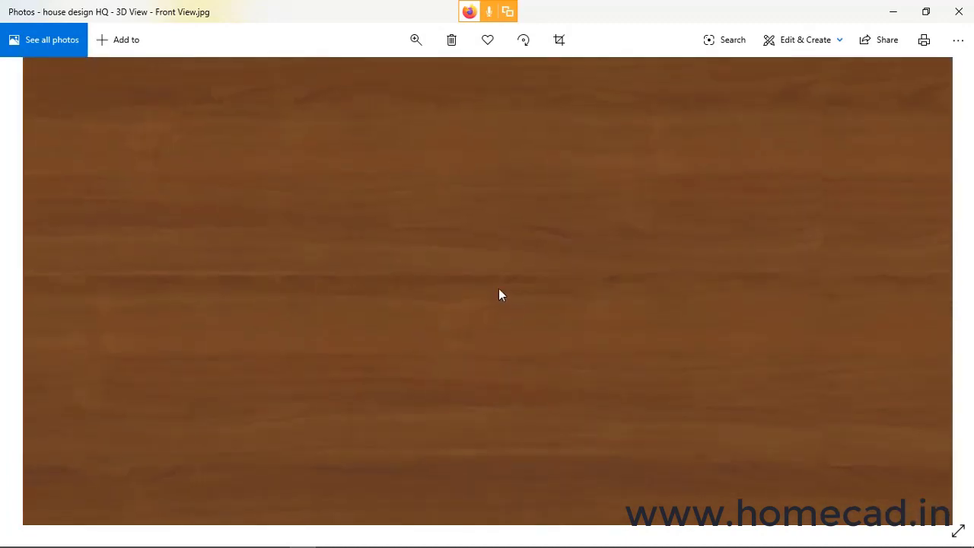
scroll(452, 313, down, 4)
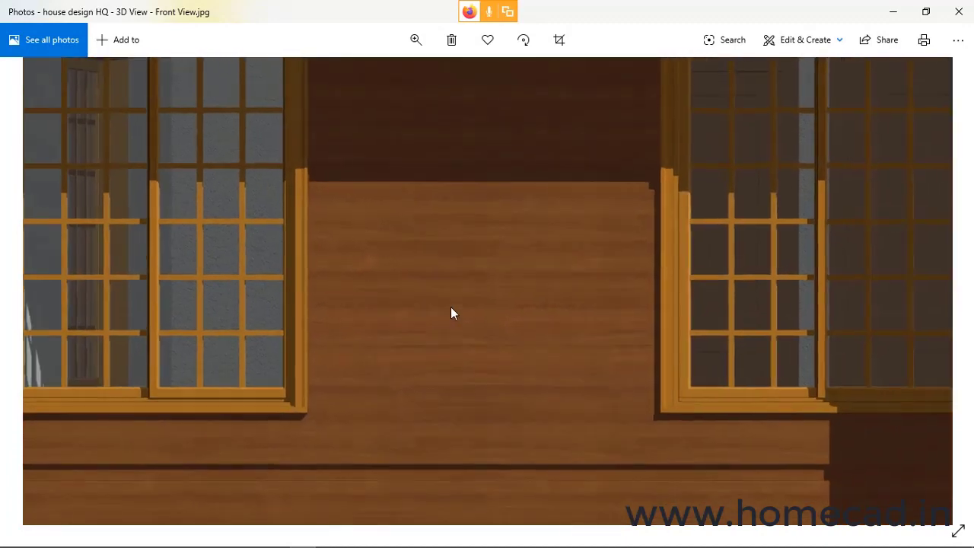
Step: Examine the entrance door, the adjoining plaster wall and the front steps in the HQ image
drag(781, 353, 381, 301)
drag(635, 309, 554, 328)
scroll(444, 330, up, 2)
scroll(443, 330, down, 4)
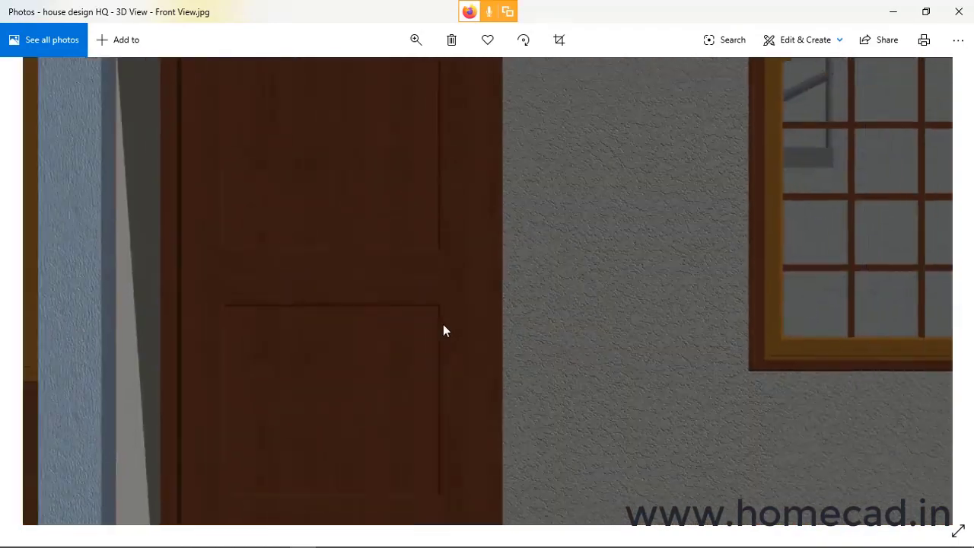
scroll(444, 331, down, 3)
drag(663, 310, 619, 258)
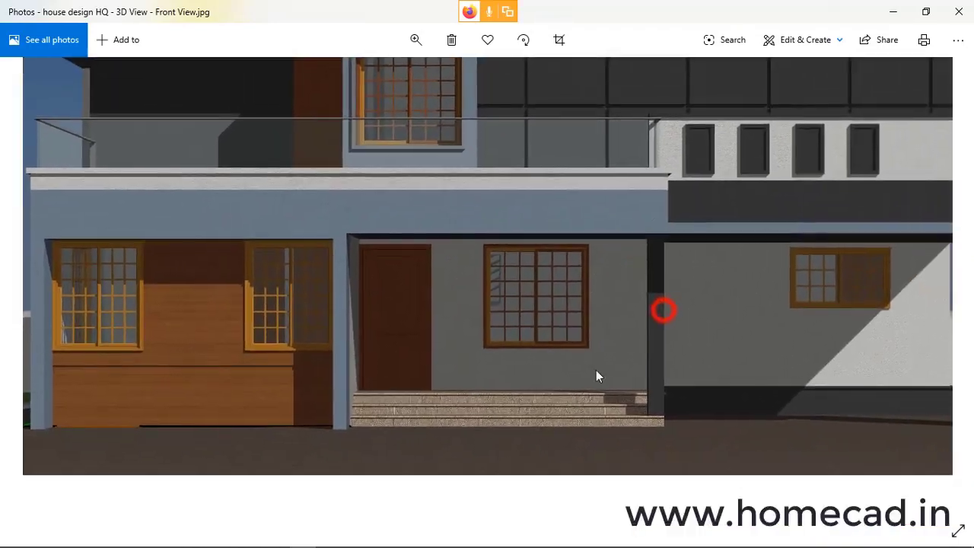
drag(591, 381, 624, 280)
scroll(788, 180, up, 1)
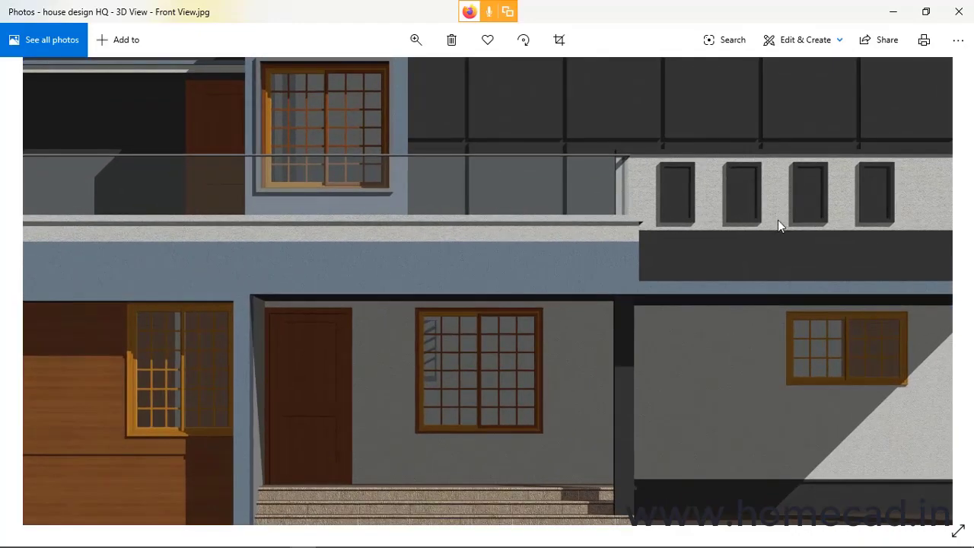
Step: Examine the stone cladding beneath the top roof slab and the plaster below it in the HQ image
drag(692, 244, 567, 356)
drag(510, 280, 582, 383)
scroll(414, 188, up, 2)
drag(542, 203, 584, 353)
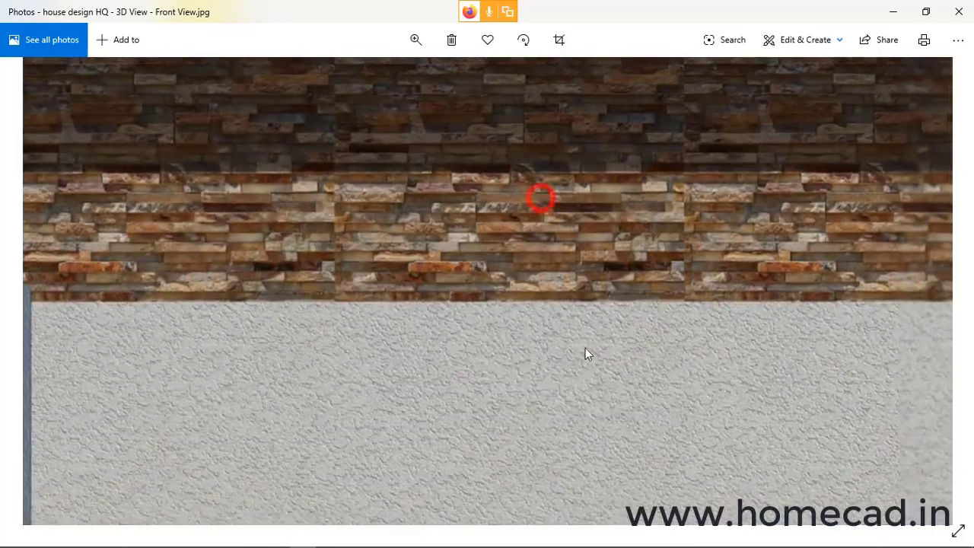
drag(595, 314, 582, 330)
scroll(568, 268, up, 3)
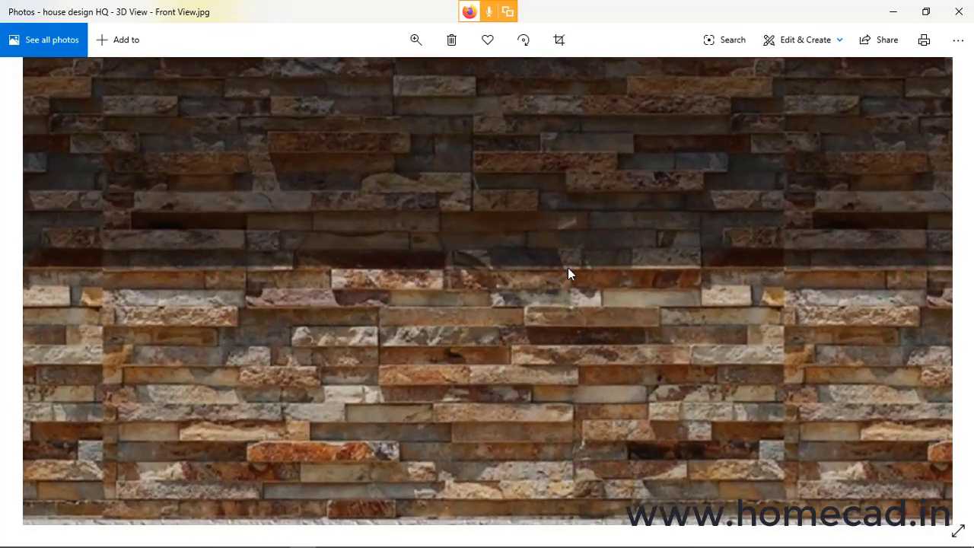
scroll(568, 274, down, 5)
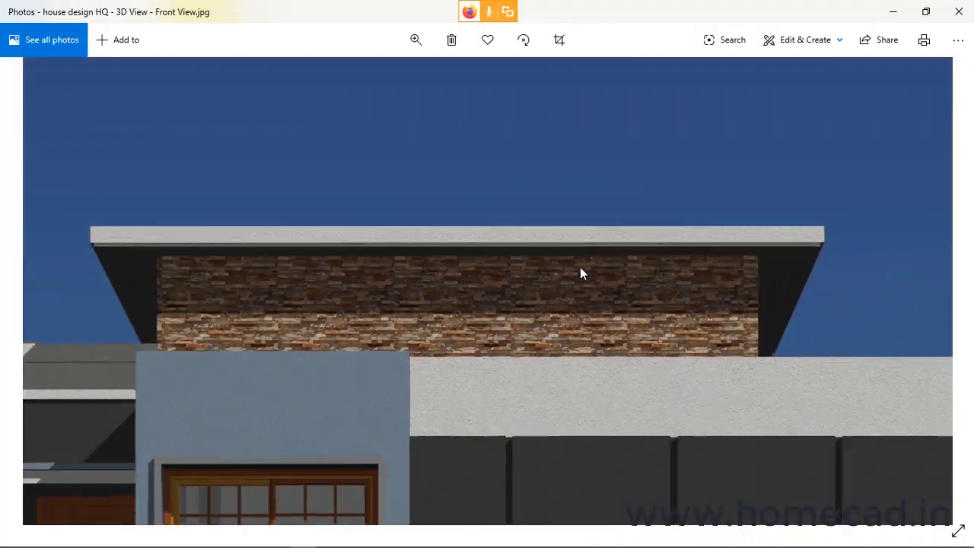
Step: Close the HQ front view image and open house design HQ - 3D View - Left view.jpg
scroll(580, 274, down, 2)
click(959, 12)
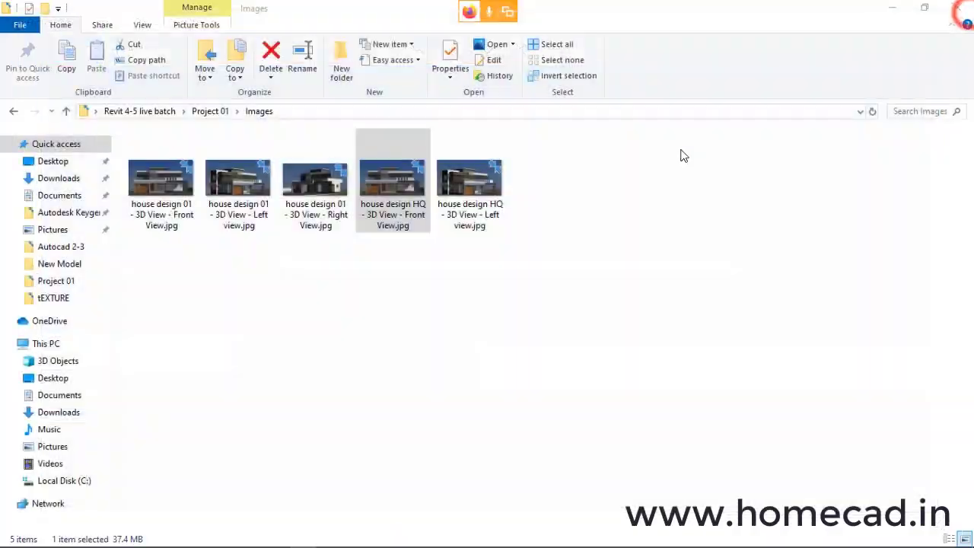
double_click(449, 191)
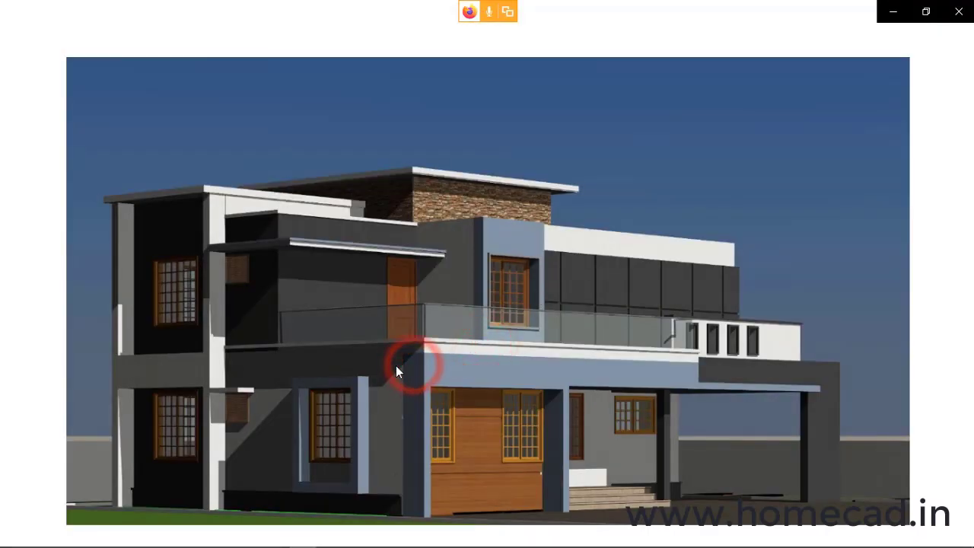
Step: Examine the stone cladding beneath the top roof slab in the HQ left view image
scroll(396, 370, up, 2)
drag(374, 370, 562, 300)
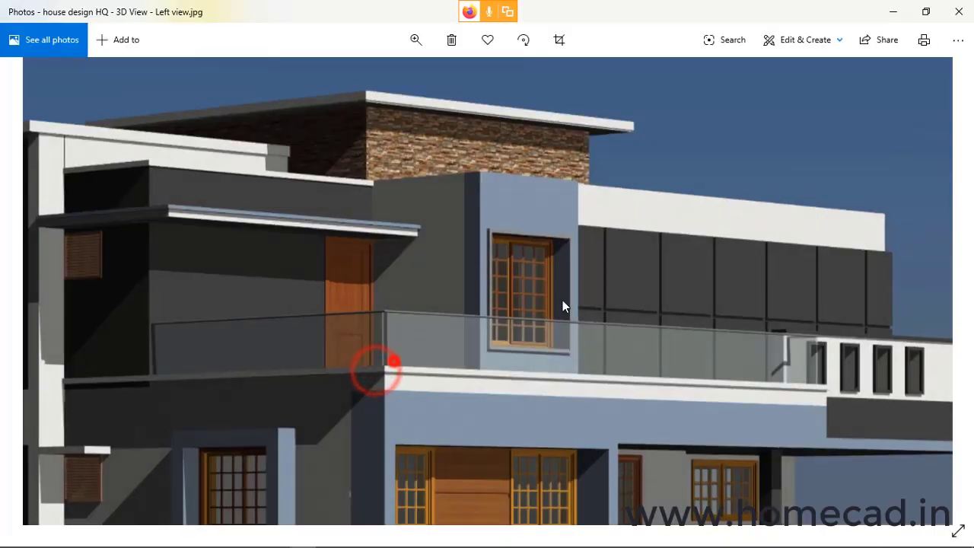
drag(470, 327, 593, 252)
scroll(365, 363, up, 4)
drag(400, 388, 761, 274)
drag(495, 378, 495, 249)
drag(591, 337, 488, 334)
drag(607, 248, 365, 400)
drag(631, 291, 435, 430)
drag(570, 285, 564, 517)
drag(543, 361, 542, 523)
drag(462, 387, 463, 475)
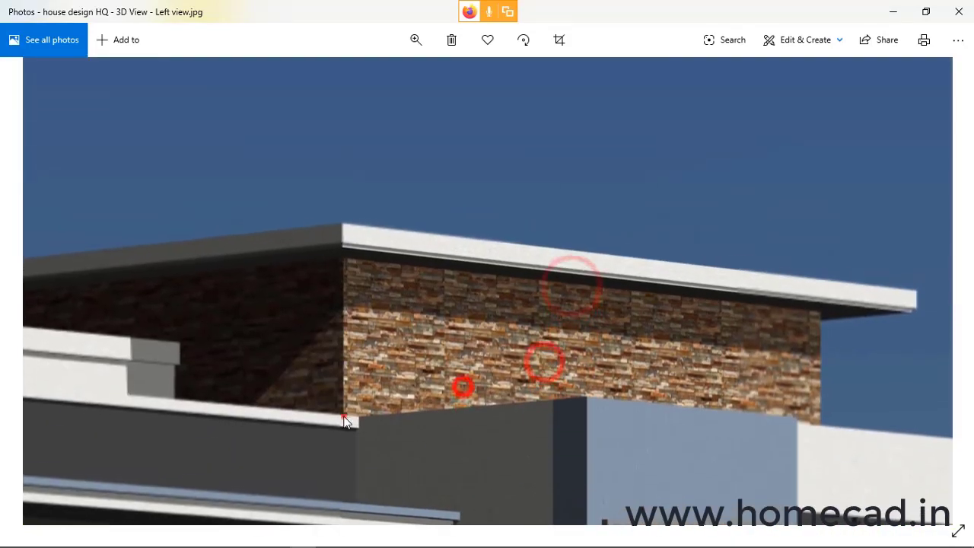
Step: Examine the balcony door, glass railing and upper-floor window in the HQ left view image
drag(343, 417, 868, 247)
drag(388, 350, 426, 341)
drag(565, 340, 388, 337)
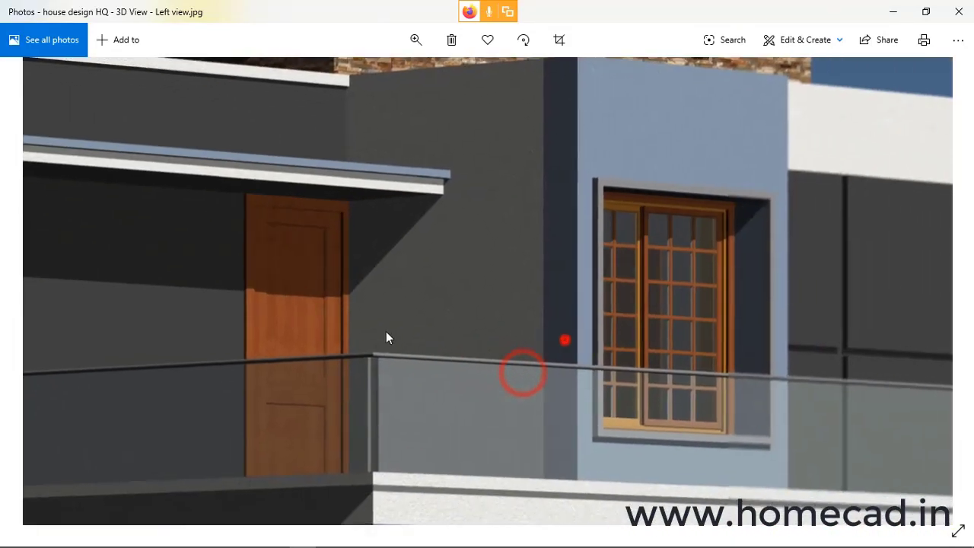
drag(568, 394, 571, 210)
drag(581, 373, 413, 143)
double_click(561, 334)
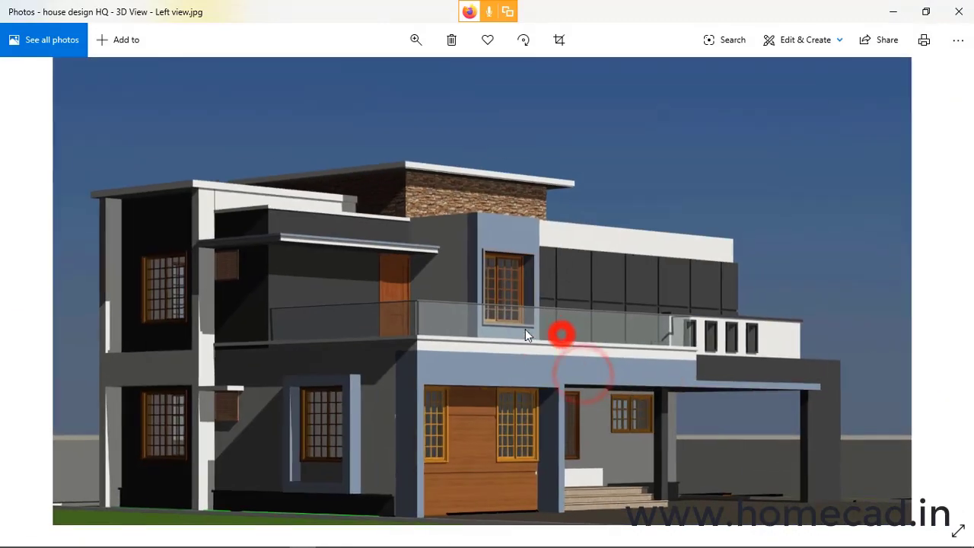
Step: Close the image, switch back to Revit, and open the Front View camera followed by the Left view camera
click(967, 14)
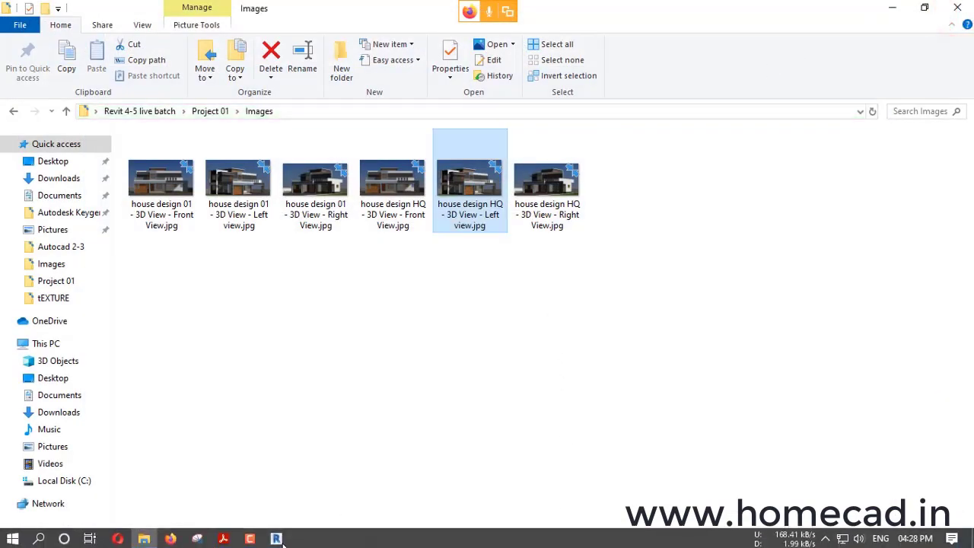
click(277, 541)
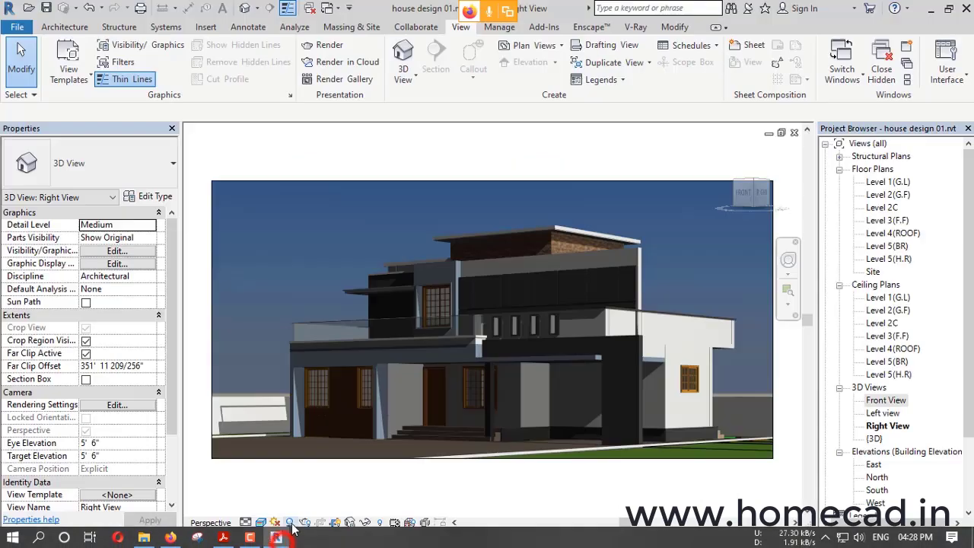
double_click(887, 400)
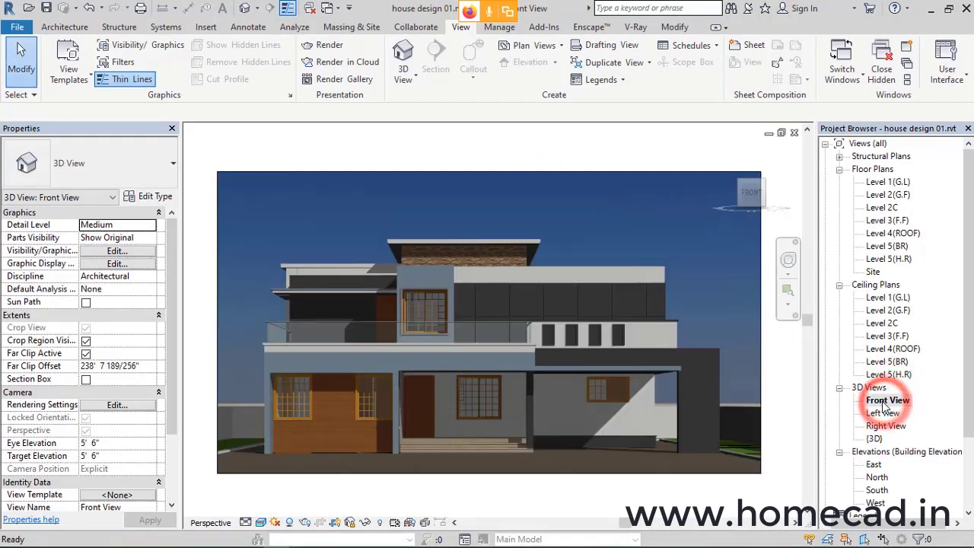
double_click(883, 412)
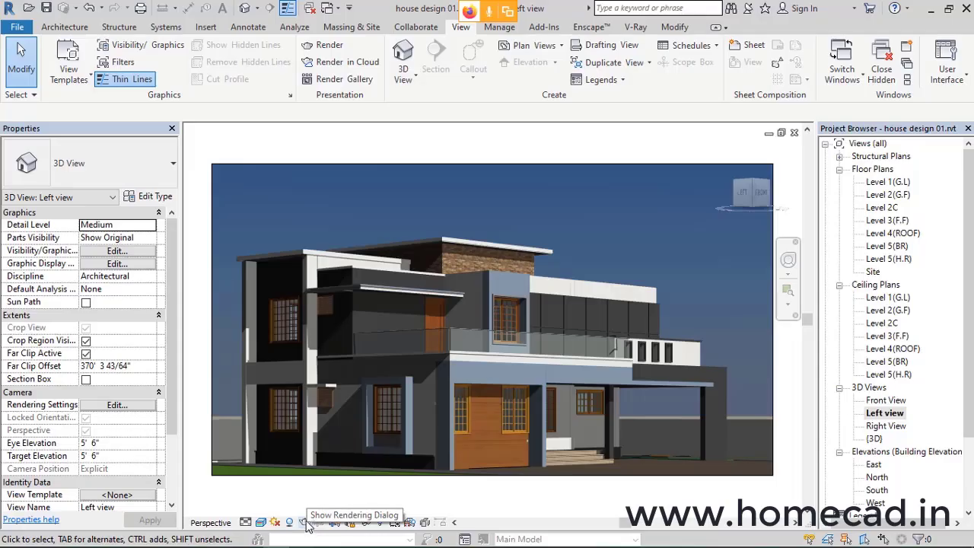
click(362, 398)
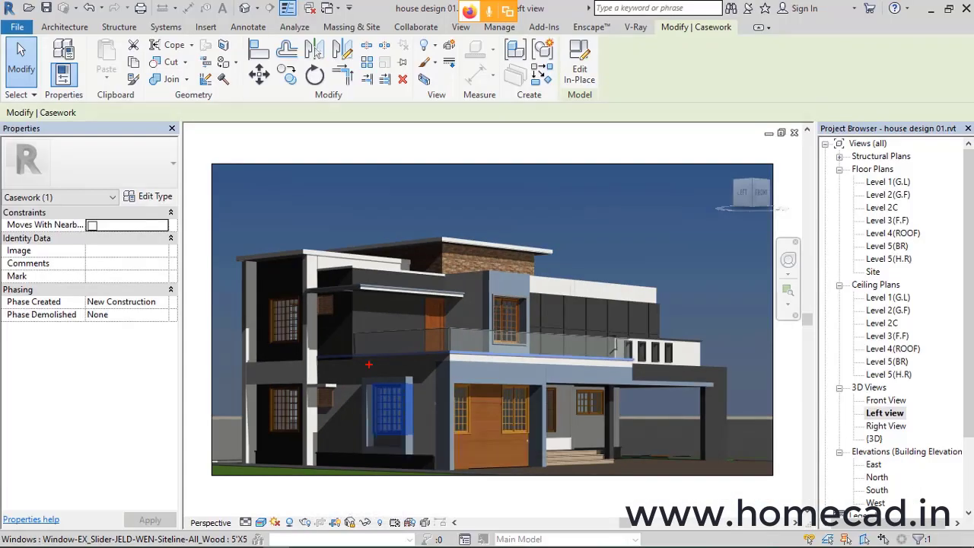
mouse_move(379, 429)
mouse_down()
mouse_move(350, 222)
mouse_move(466, 214)
mouse_up()
mouse_move(455, 354)
mouse_down()
mouse_move(399, 324)
mouse_move(492, 308)
mouse_up()
click(488, 294)
mouse_move(487, 212)
mouse_down()
mouse_move(298, 411)
mouse_move(559, 204)
mouse_up()
key(Escape)
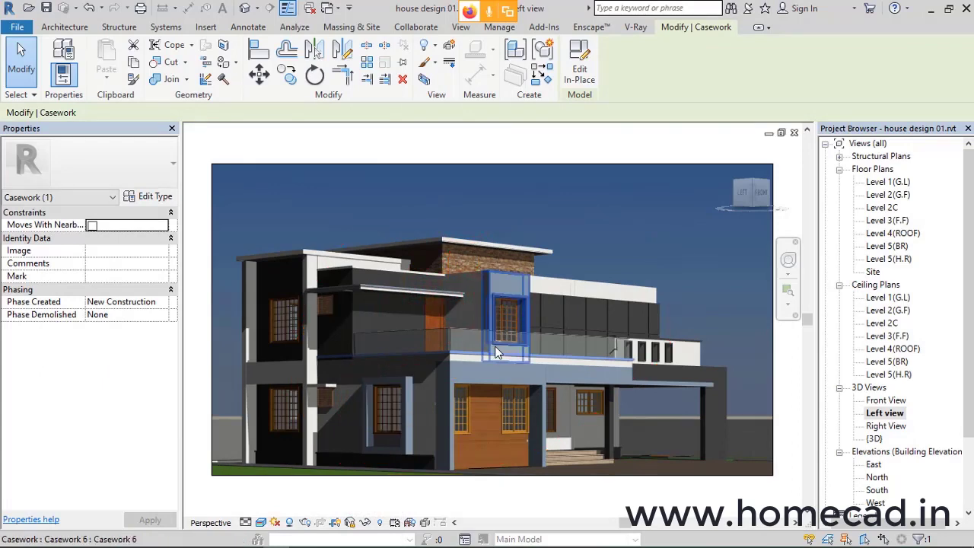
Step: Review the quality, resolution and lighting options in the Left view's Rendering dialog, then close it
key(r)
key(r)
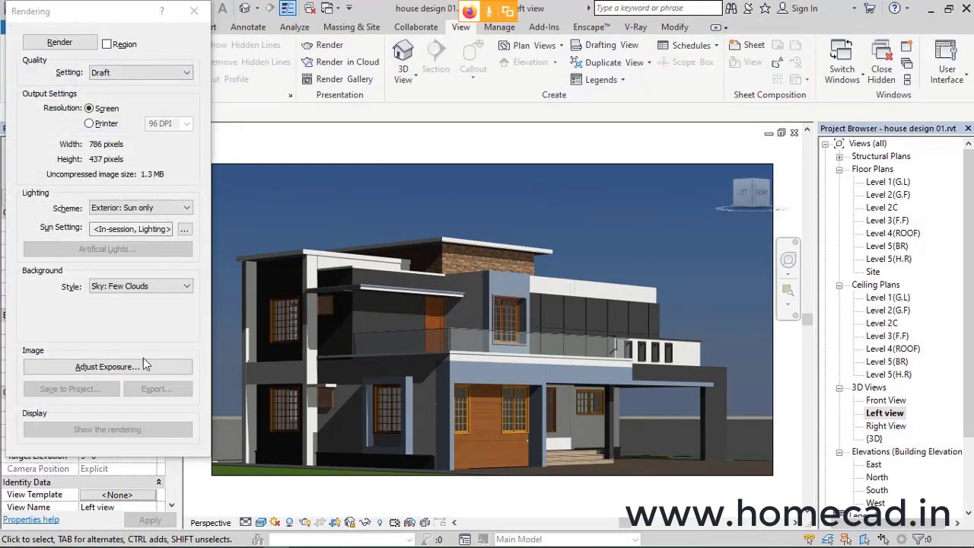
drag(143, 11, 166, 72)
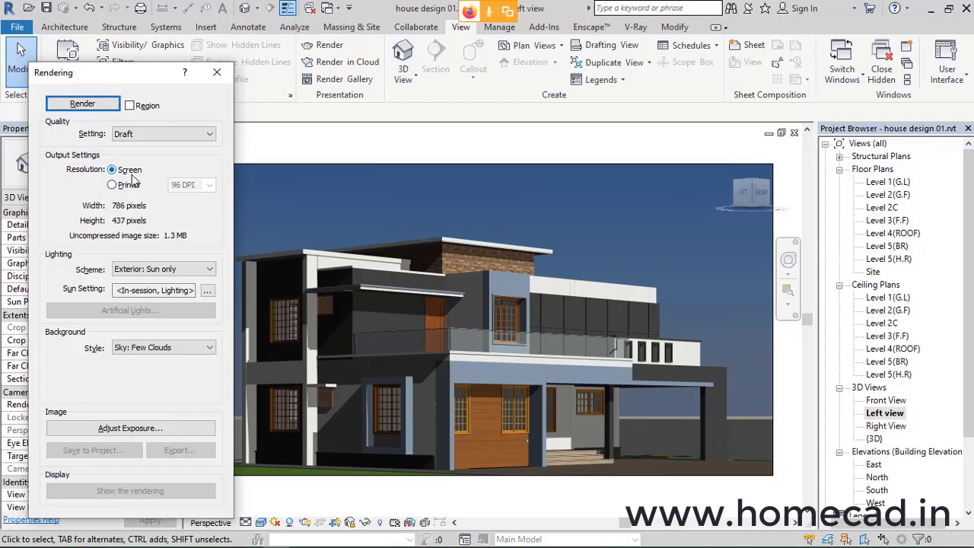
click(217, 73)
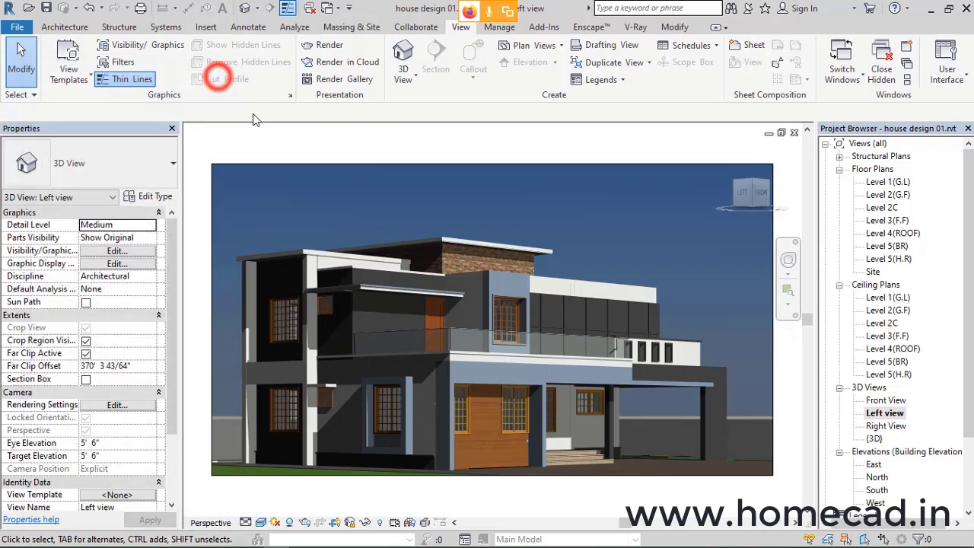
Step: Resize the Left view's crop region to 420 mm wide using Scale (locked proportions)
click(309, 163)
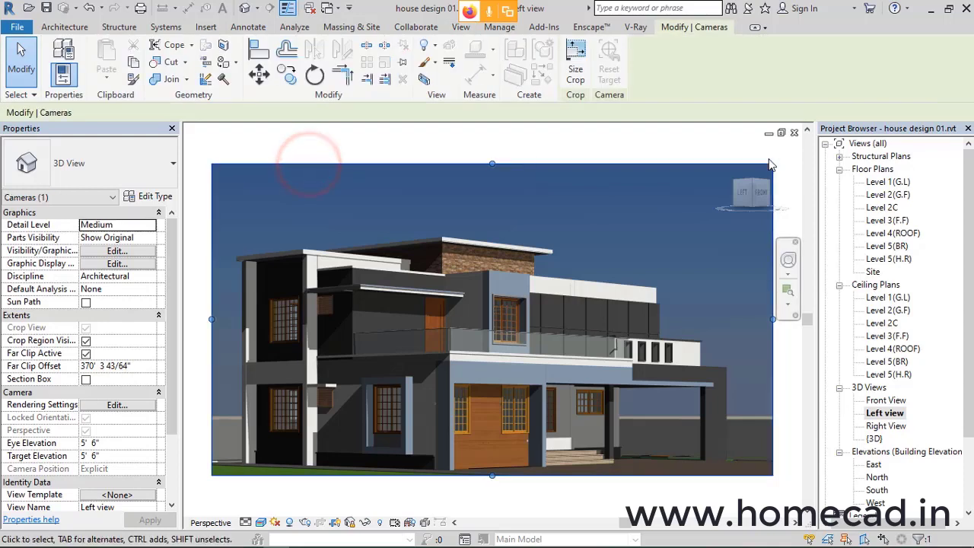
click(305, 139)
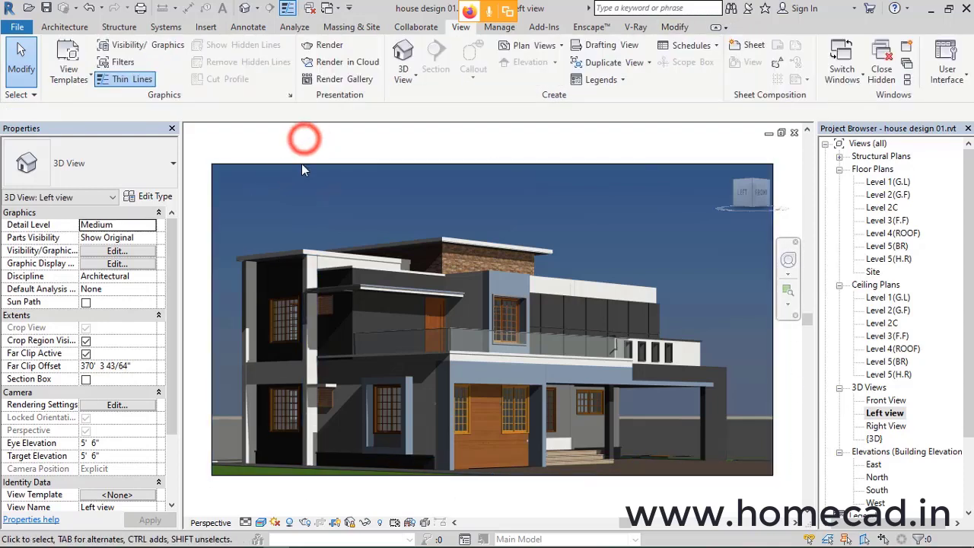
click(301, 164)
click(311, 139)
click(310, 163)
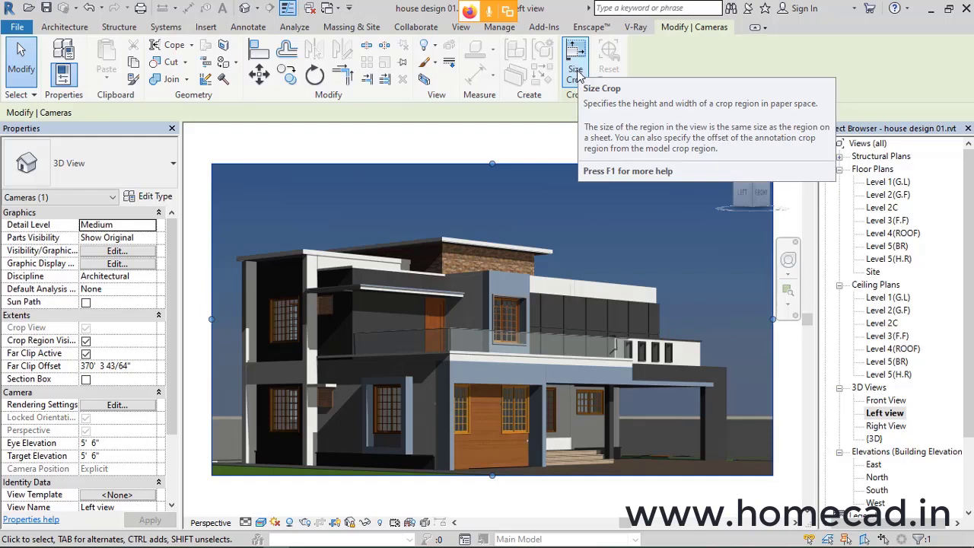
click(578, 64)
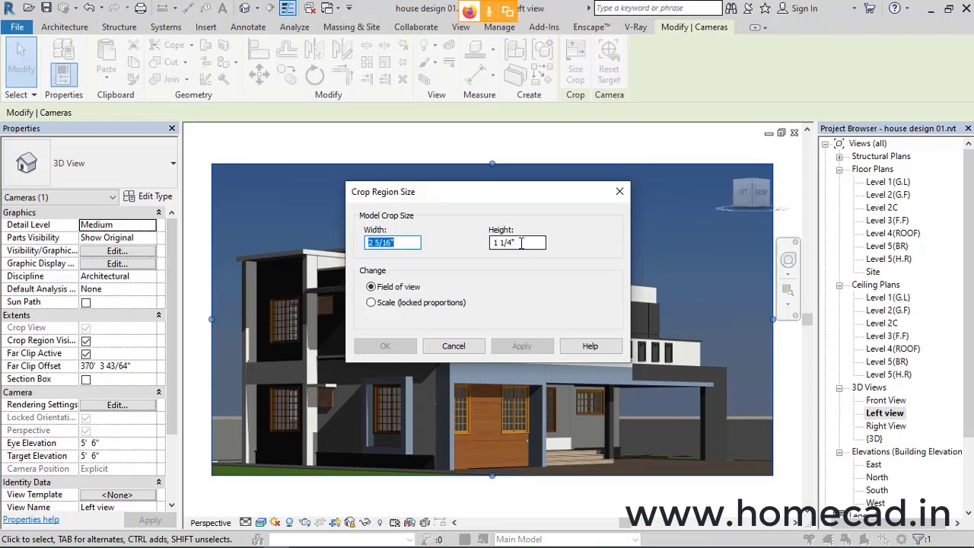
drag(415, 241, 345, 243)
text(420MM)
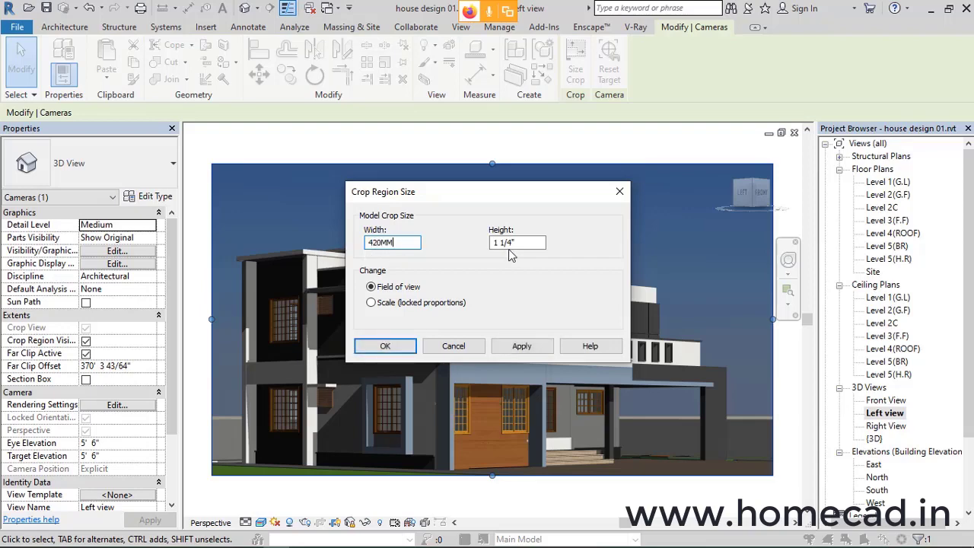
click(387, 303)
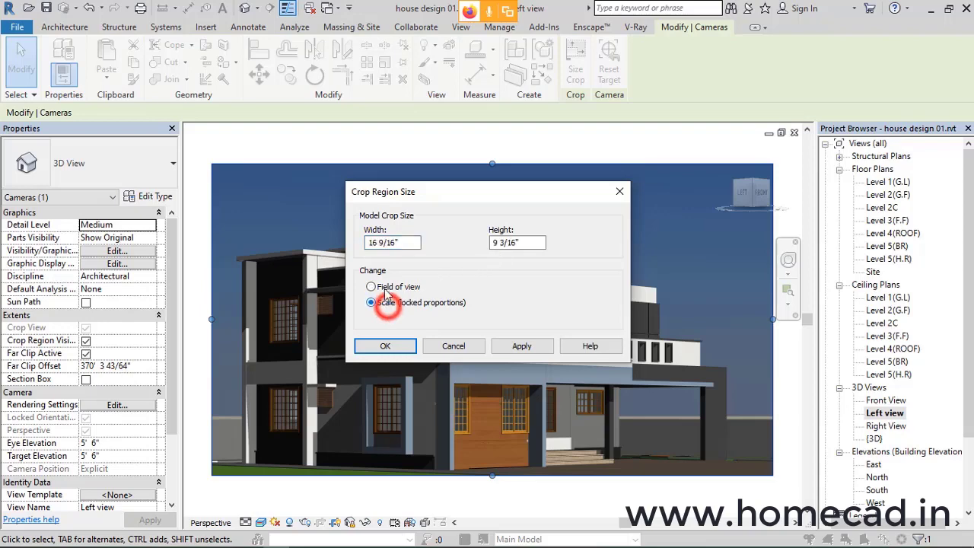
double_click(488, 244)
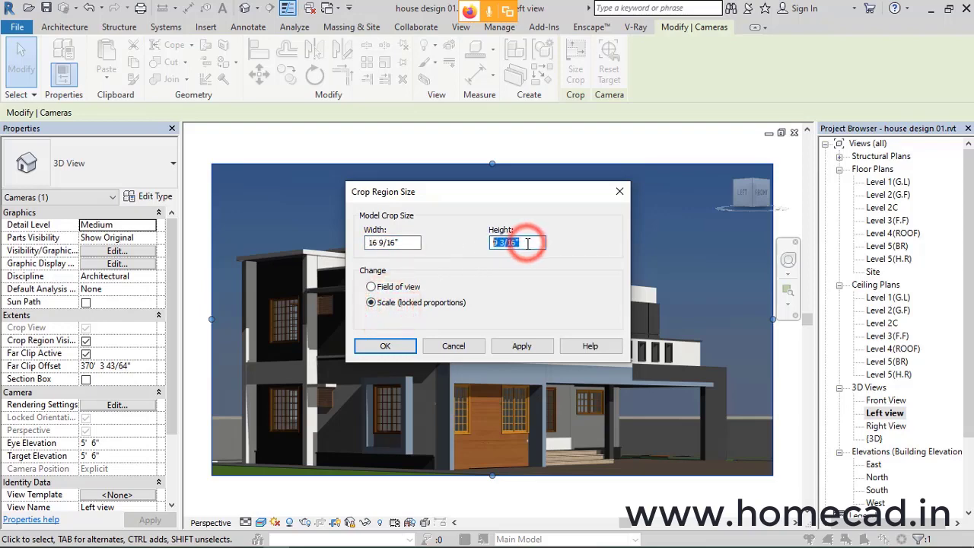
click(386, 346)
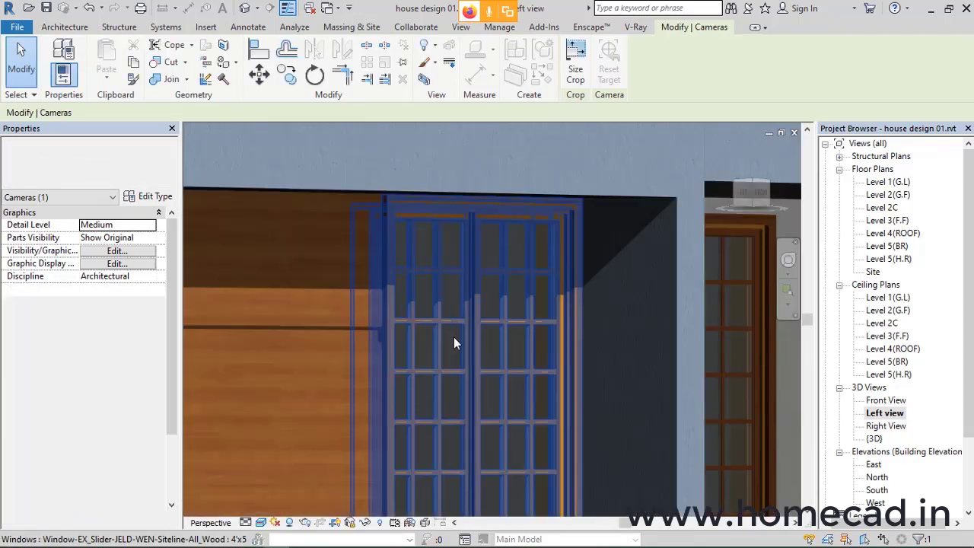
Step: Check the Left view's crop region size again and dismiss the dialog without changes
scroll(453, 337, down, 6)
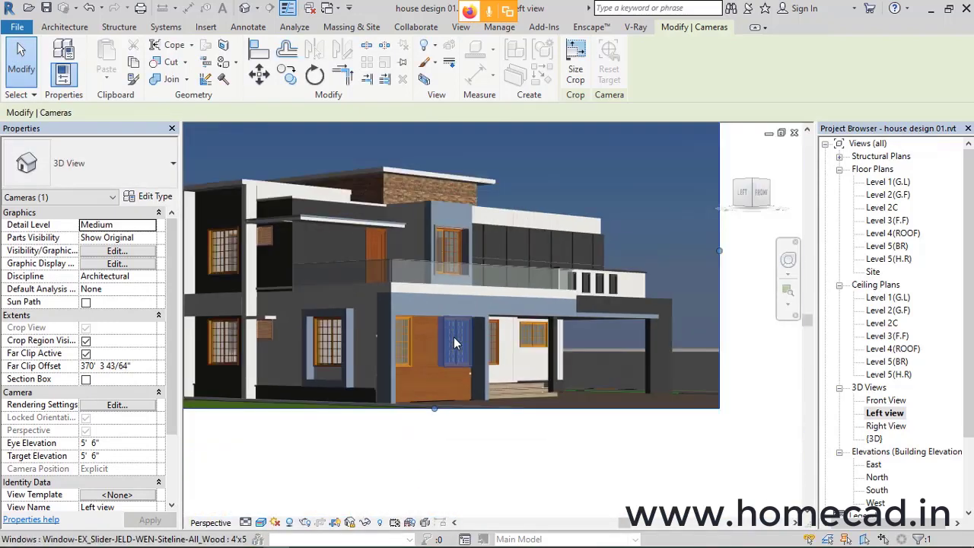
scroll(453, 343, down, 3)
click(567, 165)
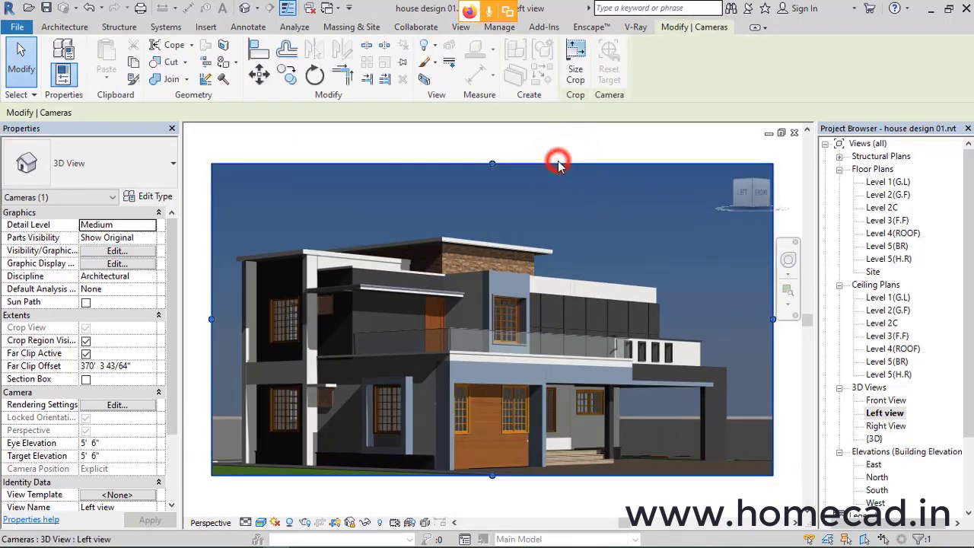
click(576, 67)
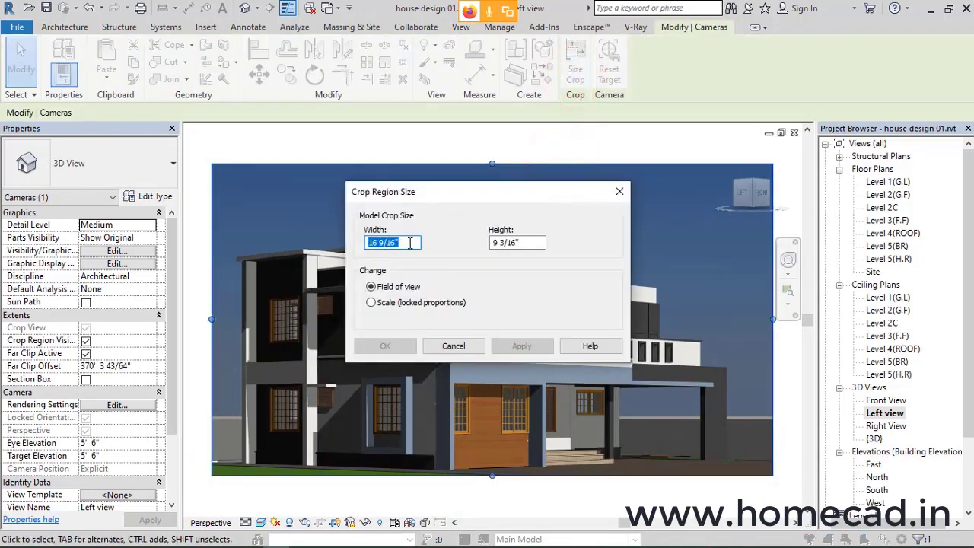
click(447, 345)
Step: Open the Rendering dialog for the Left view and try region rendering, leaving the Region option off
key(r)
key(r)
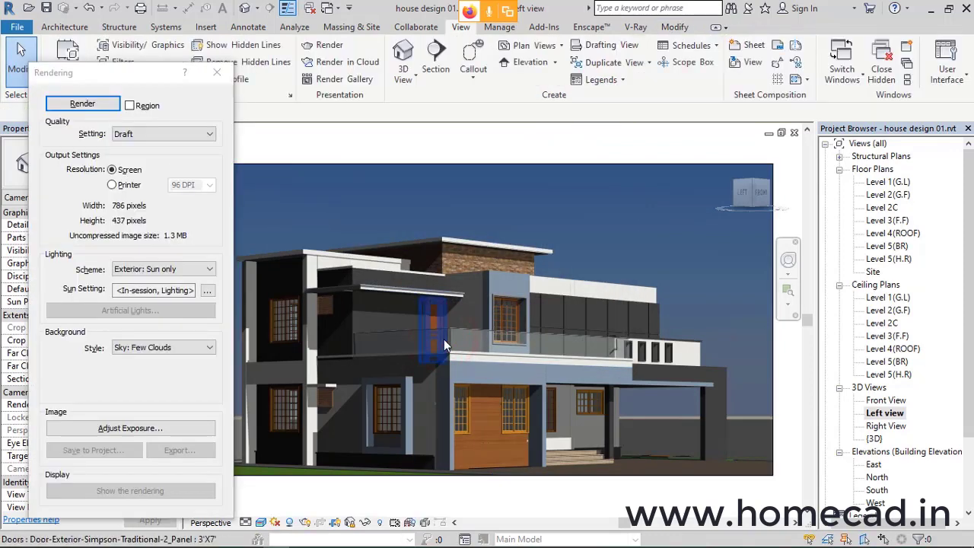
drag(137, 80, 138, 70)
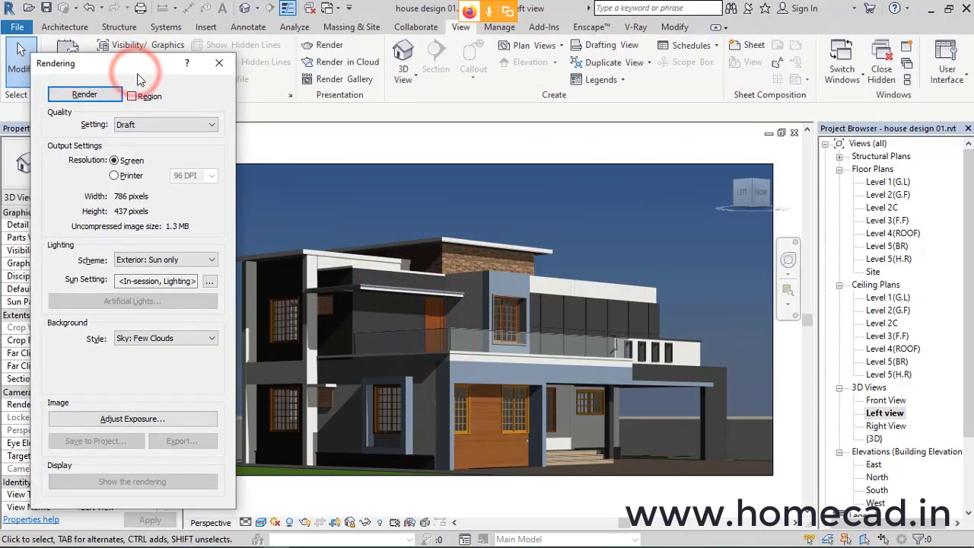
click(133, 97)
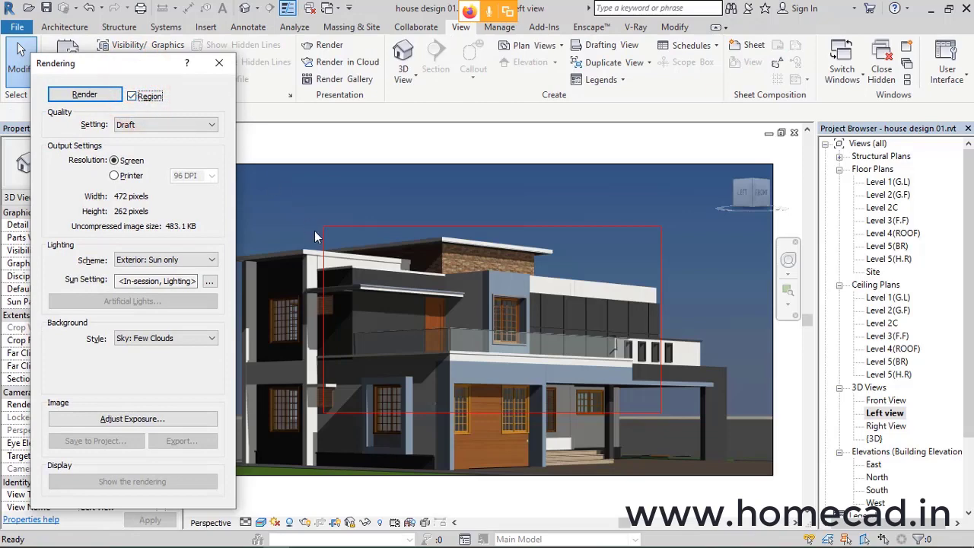
click(131, 97)
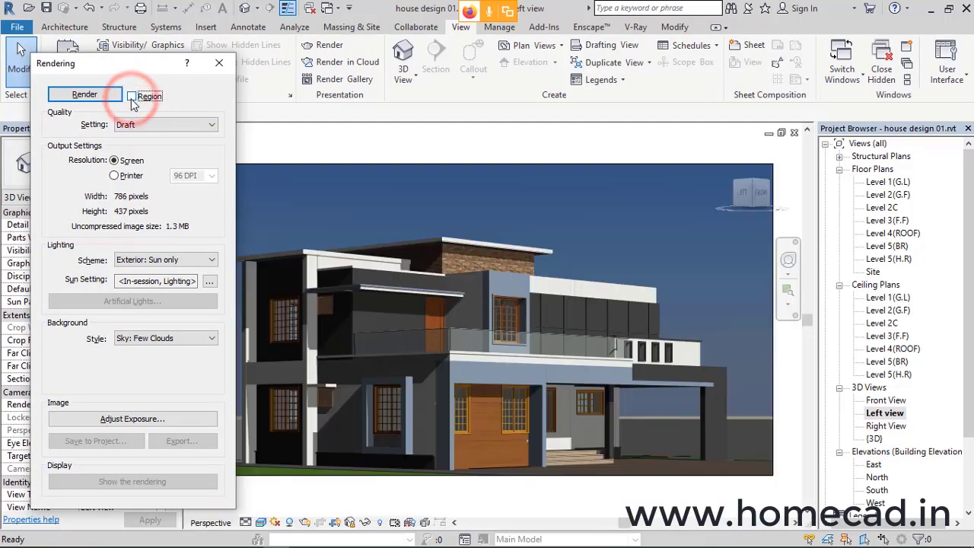
click(131, 97)
click(129, 97)
Step: Set the Left view's render quality to Medium and review the output width and height
click(138, 125)
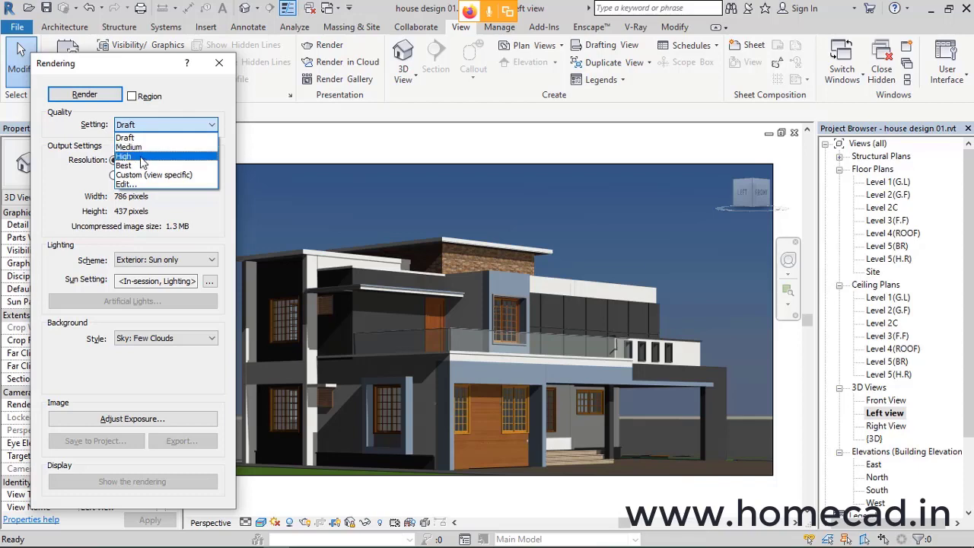
click(139, 146)
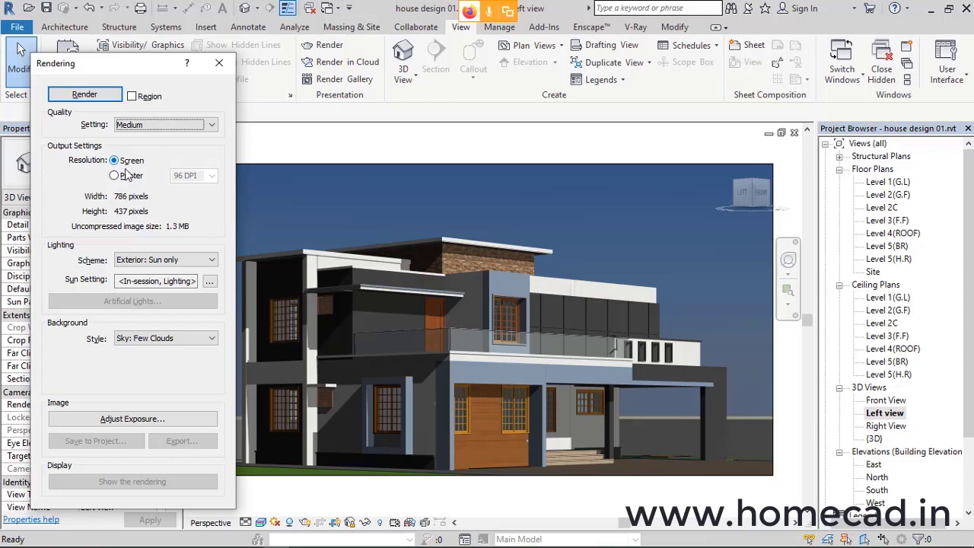
key(ctrl+2)
ctrl+drag(64, 188, 163, 217)
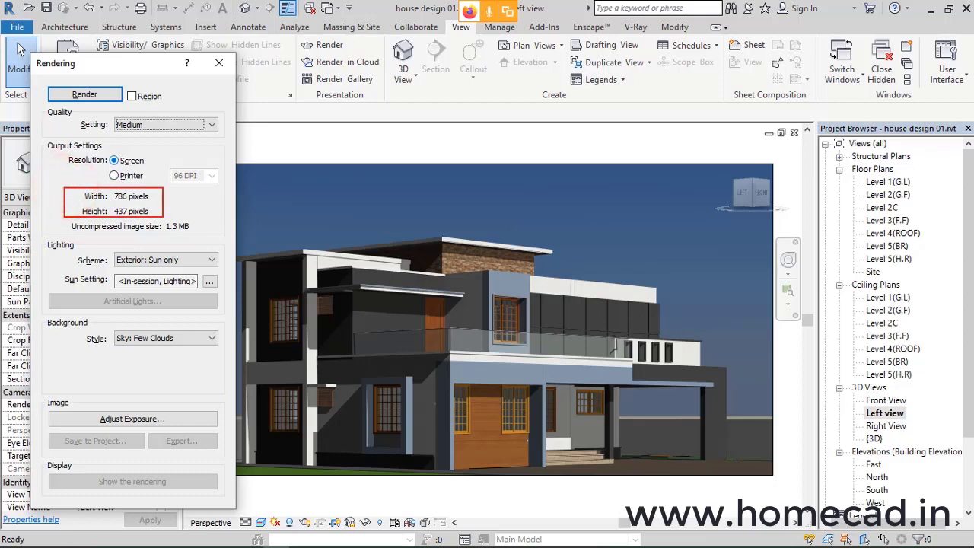
key(Escape)
Step: Examine how the render's output width and height respond to the on-screen size of the Left view
drag(130, 59, 88, 50)
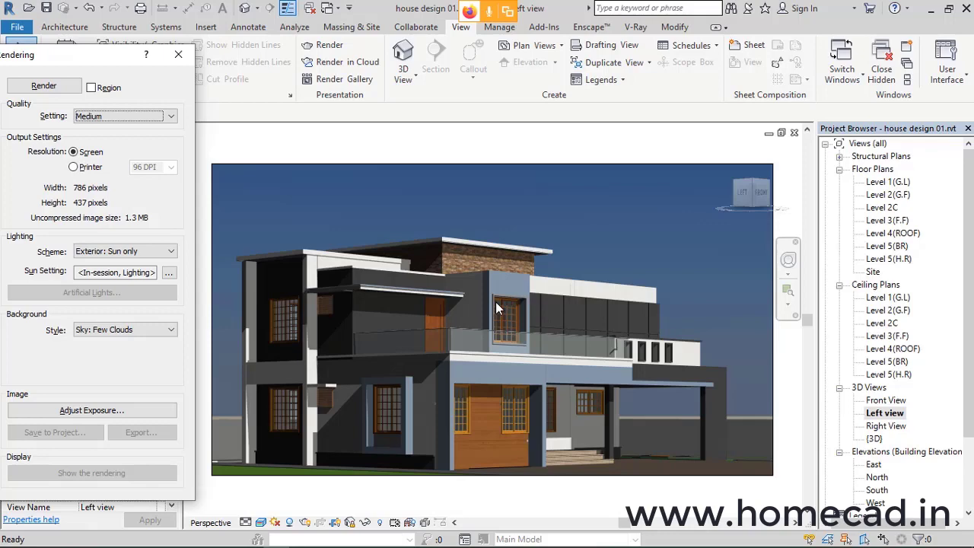
scroll(496, 302, down, 4)
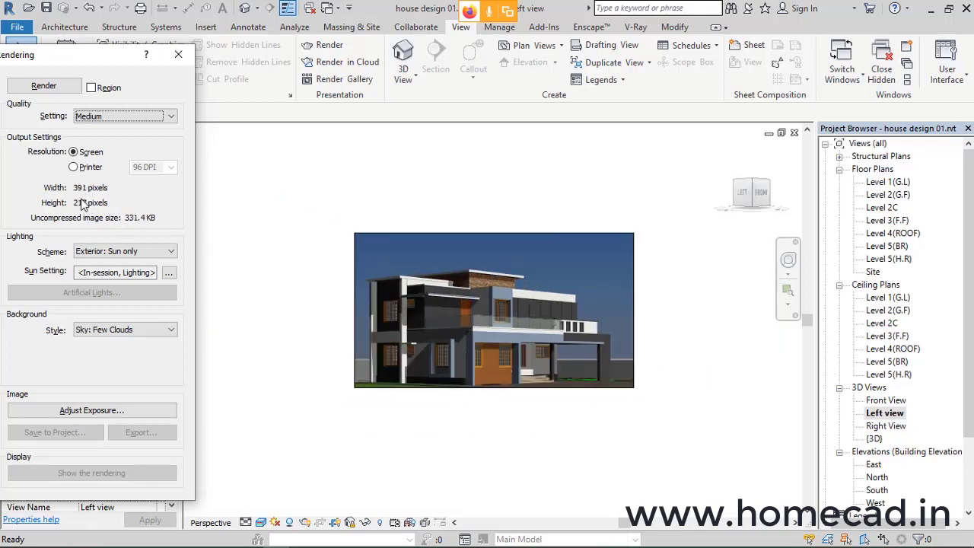
scroll(475, 352, down, 4)
scroll(482, 340, up, 8)
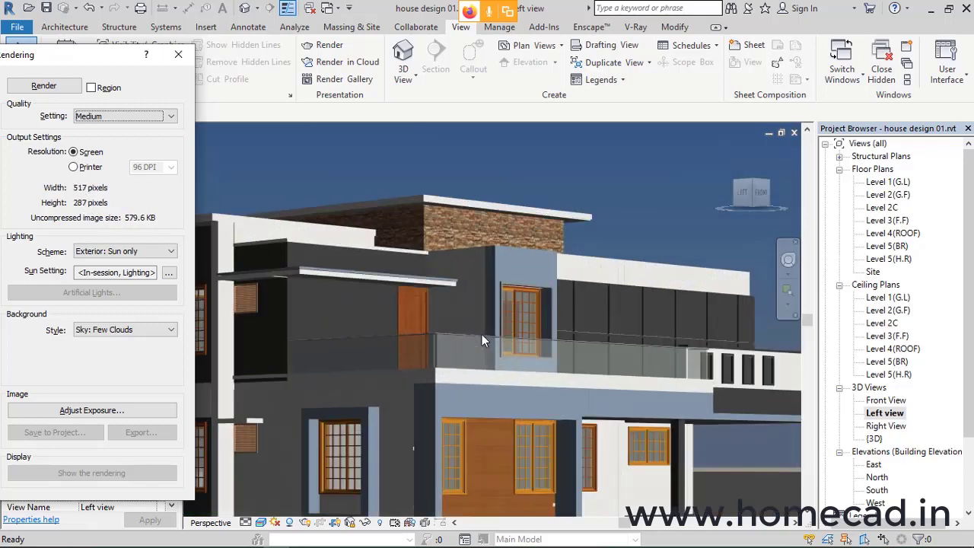
Step: Switch the render output resolution of the Left view from screen to printer
scroll(411, 310, down, 2)
scroll(411, 311, down, 2)
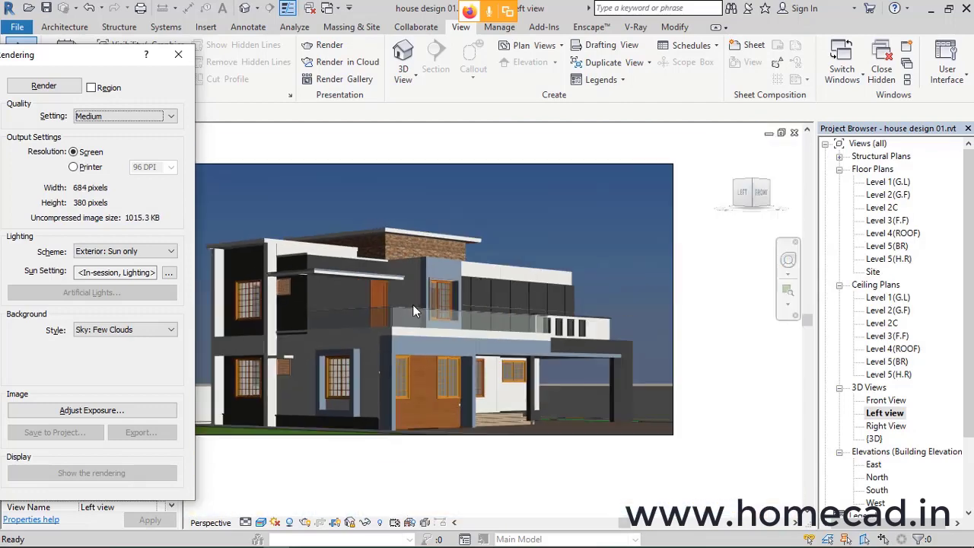
middle_drag(516, 325, 502, 298)
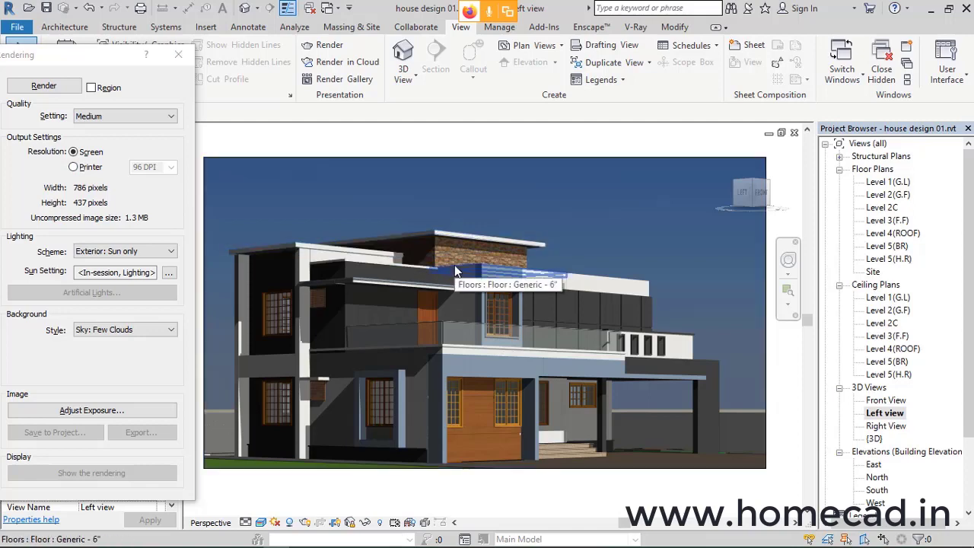
scroll(455, 270, up, 2)
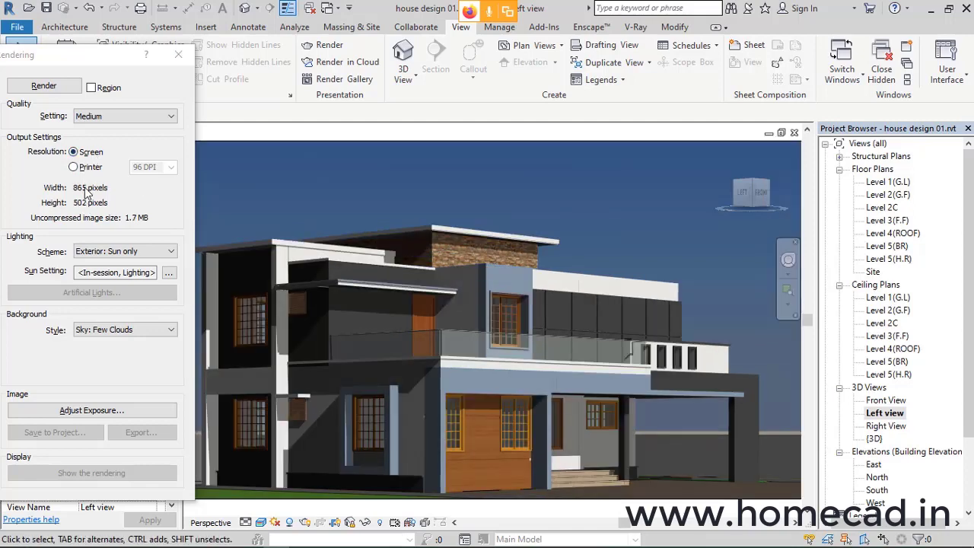
scroll(440, 244, down, 2)
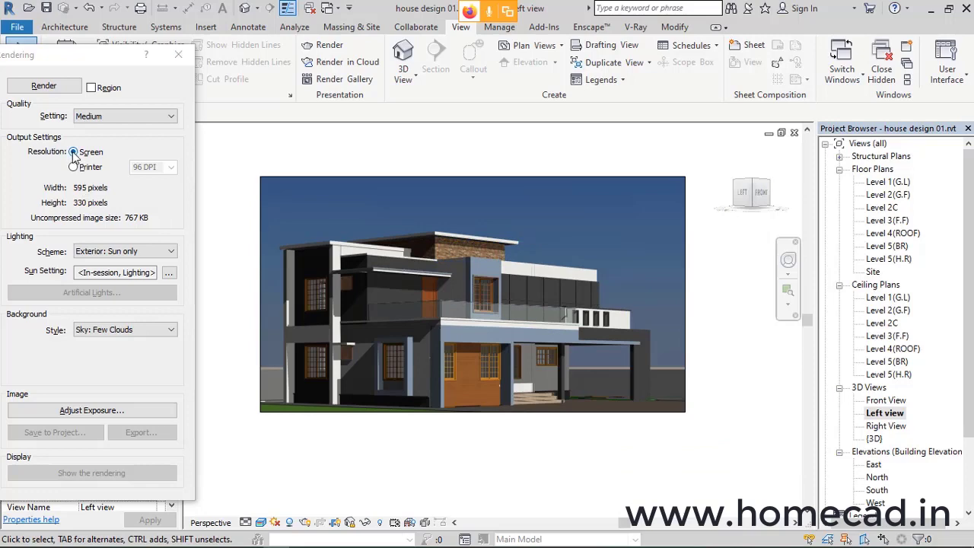
click(73, 166)
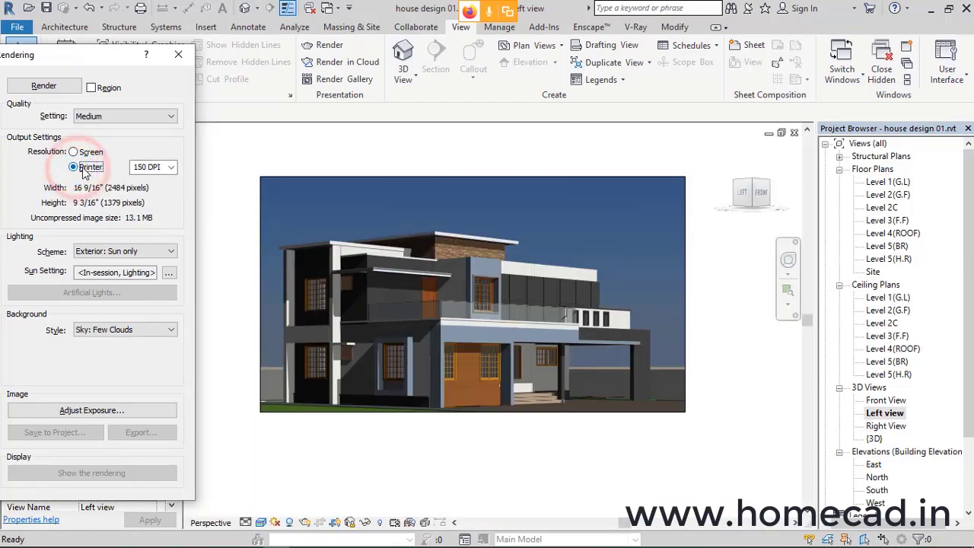
scroll(447, 247, up, 2)
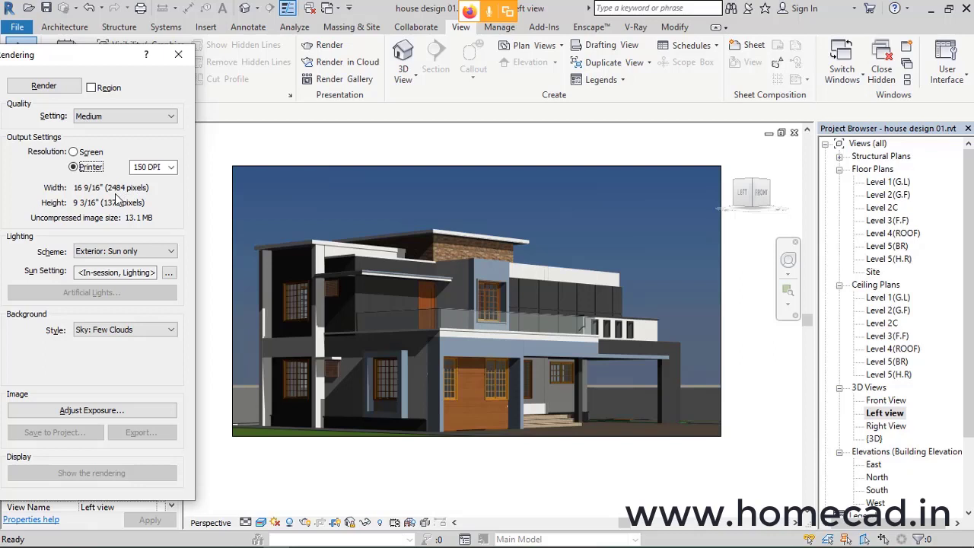
Step: Try printer resolutions of 300 DPI and 600 DPI for the render output, and return to 150 DPI
click(172, 171)
click(151, 199)
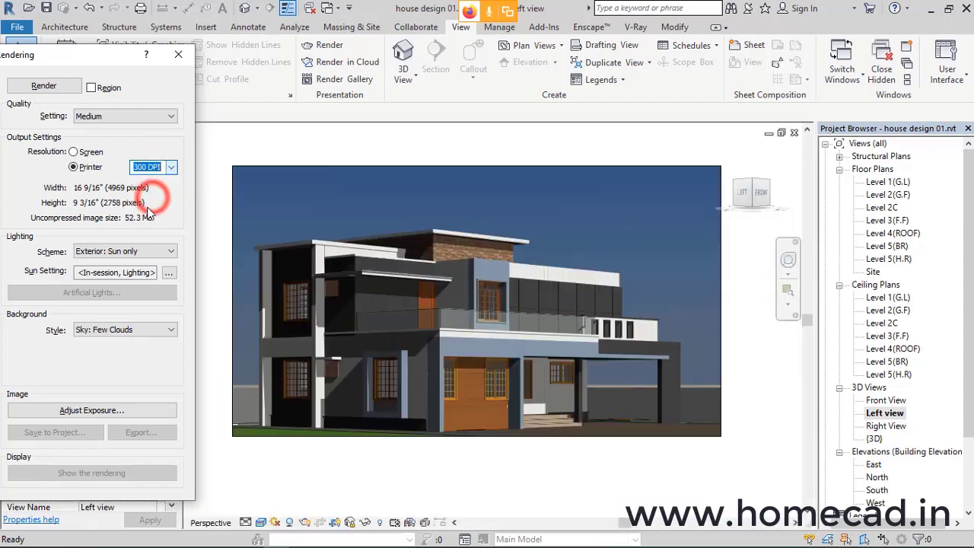
click(172, 169)
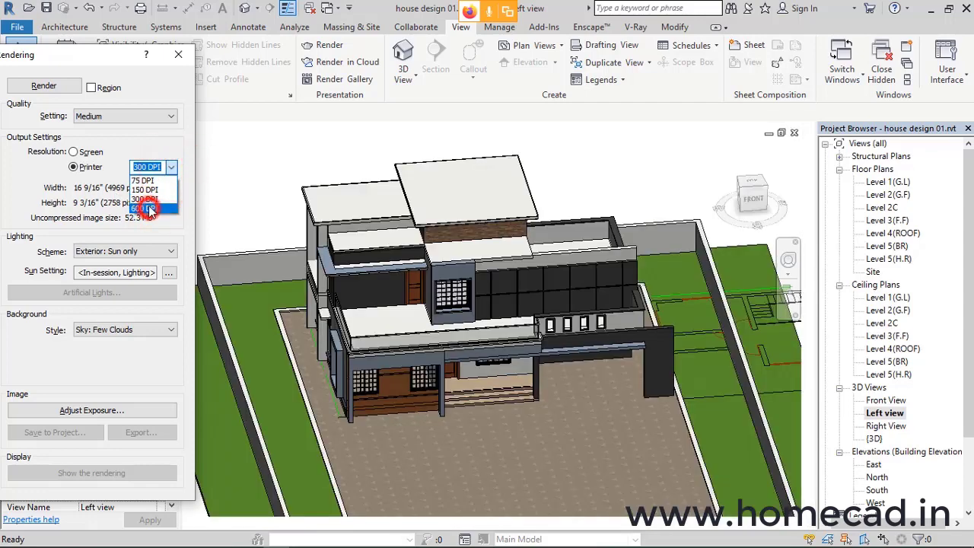
click(150, 207)
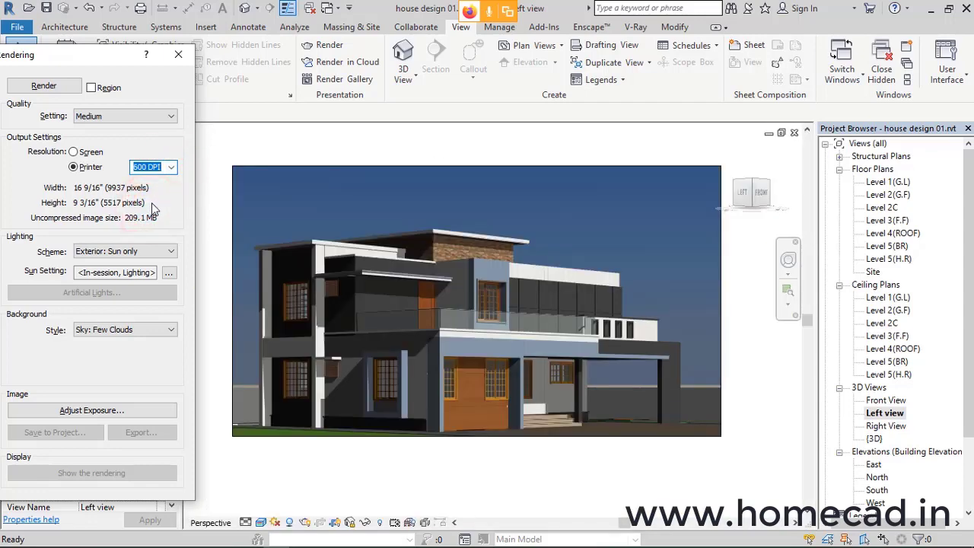
click(172, 167)
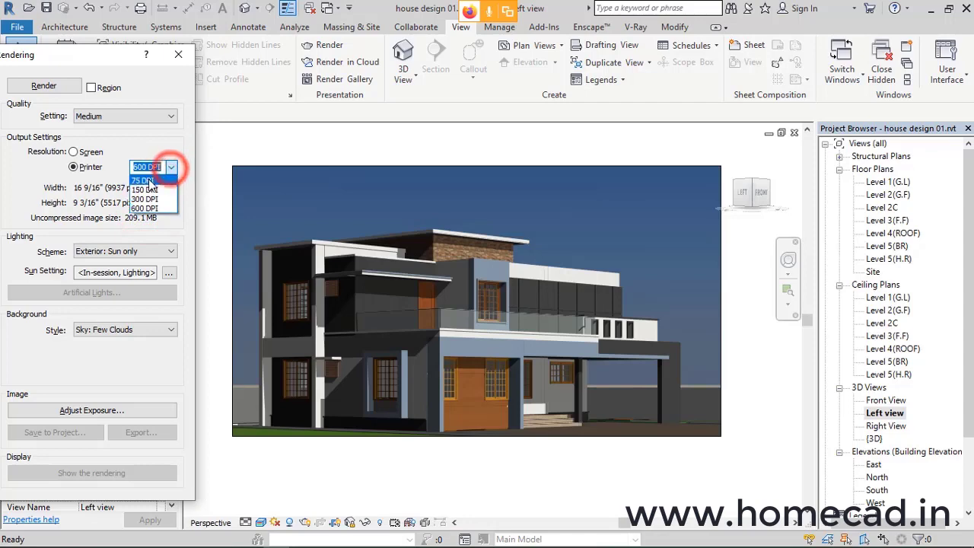
click(149, 189)
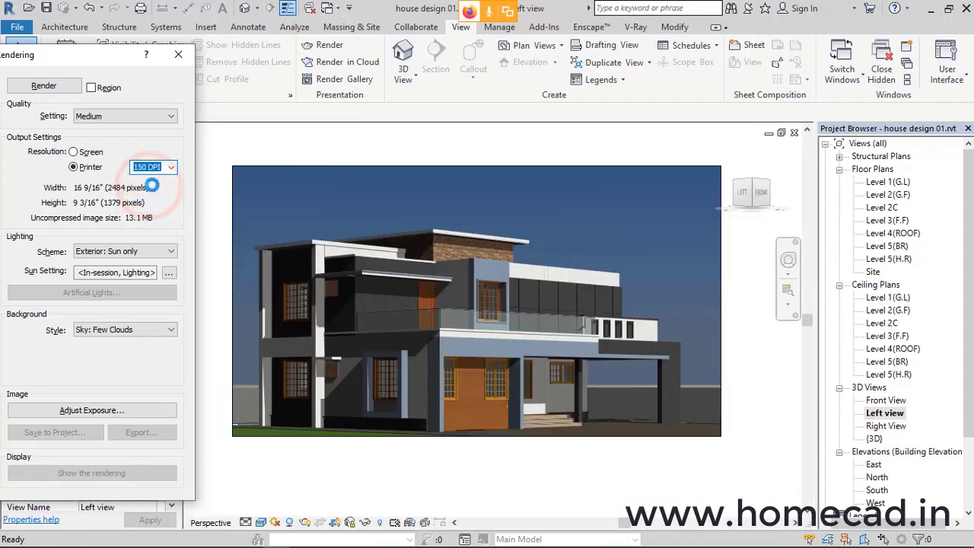
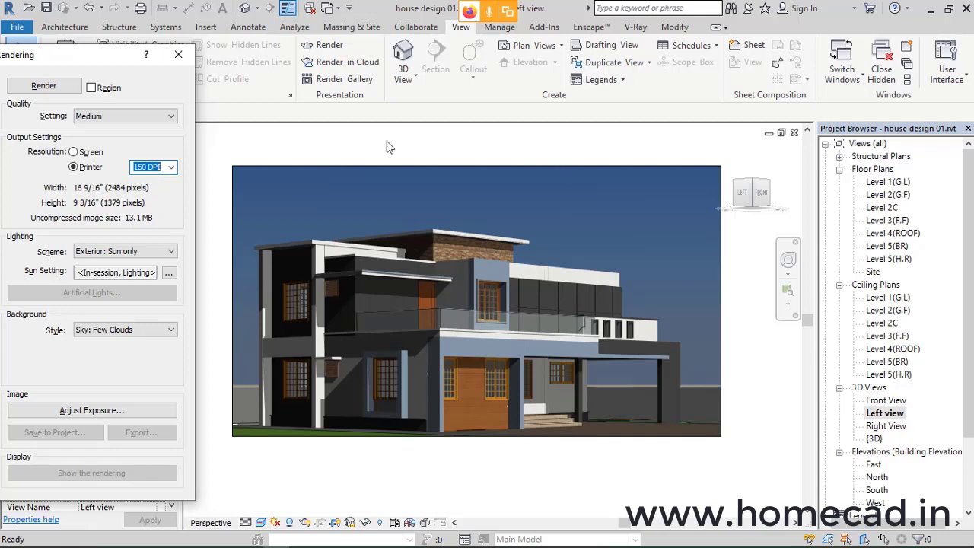
Step: Set the render quality to Best and the printer resolution to 600 DPI
click(148, 117)
click(99, 155)
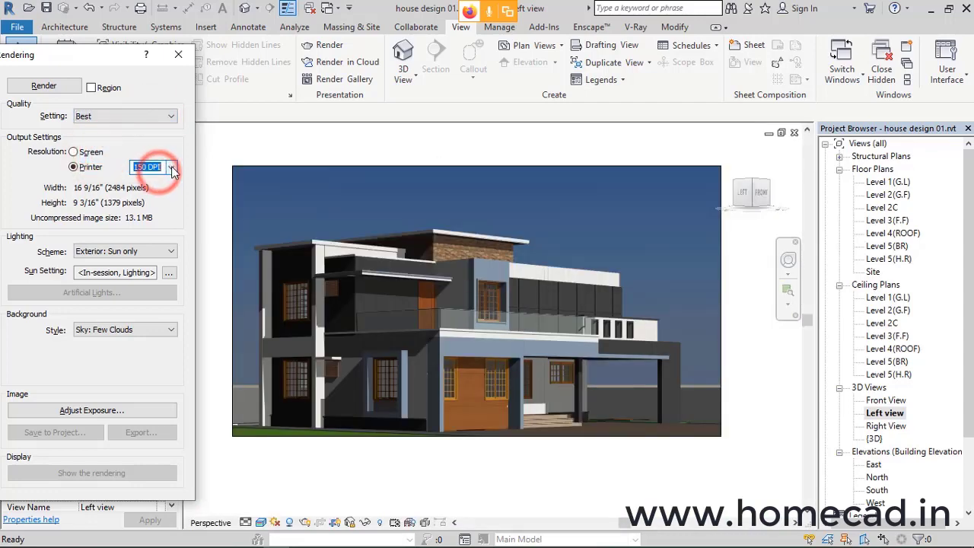
click(171, 166)
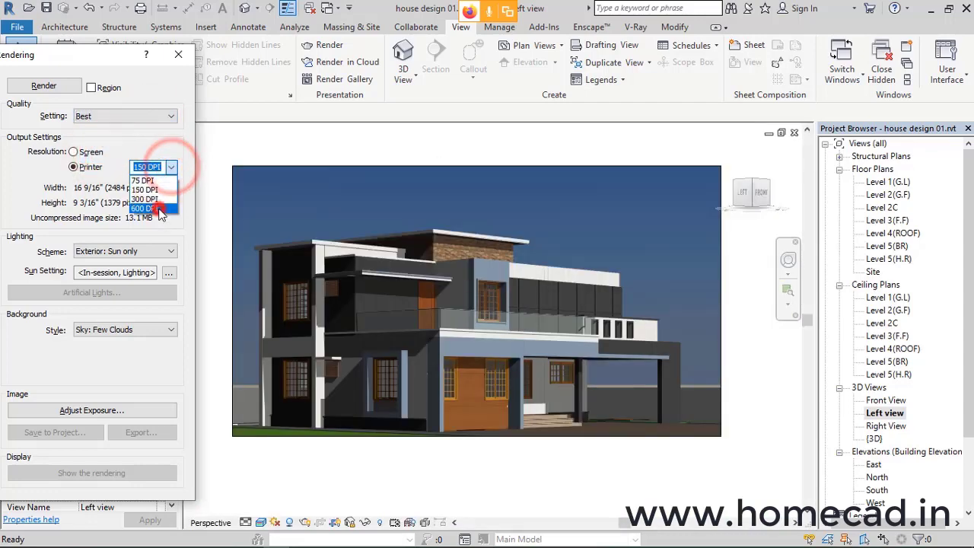
click(152, 209)
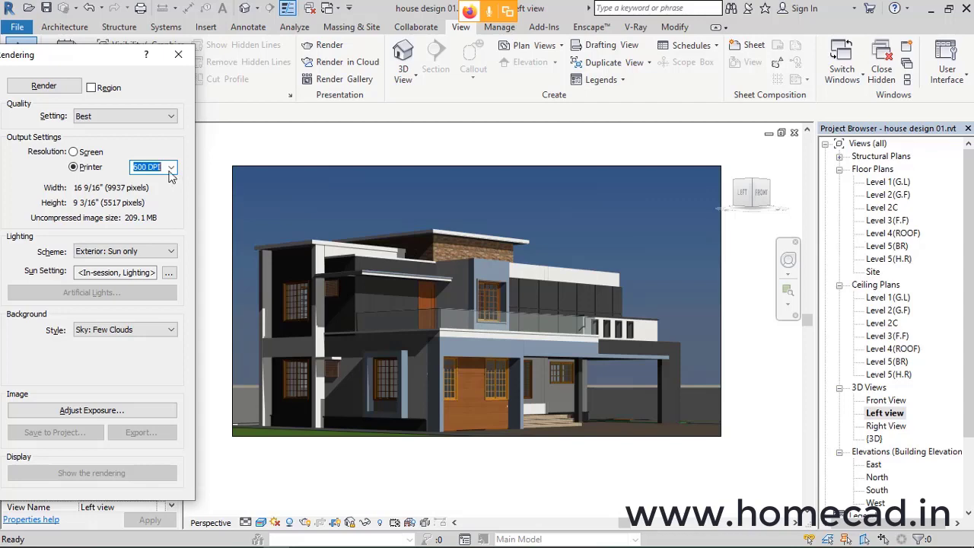
Step: Lower the render quality to Medium and review the other available quality levels
click(169, 115)
click(88, 139)
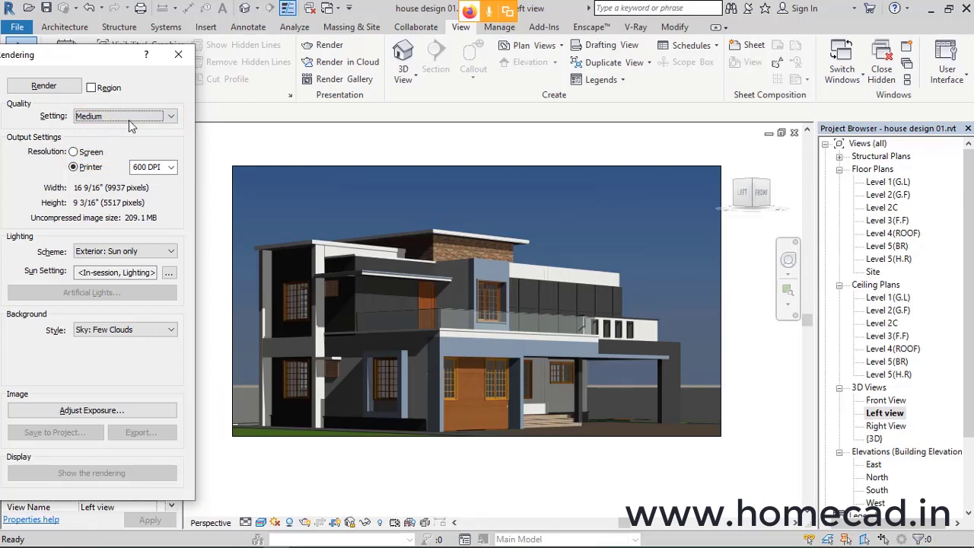
click(129, 116)
click(95, 138)
click(171, 116)
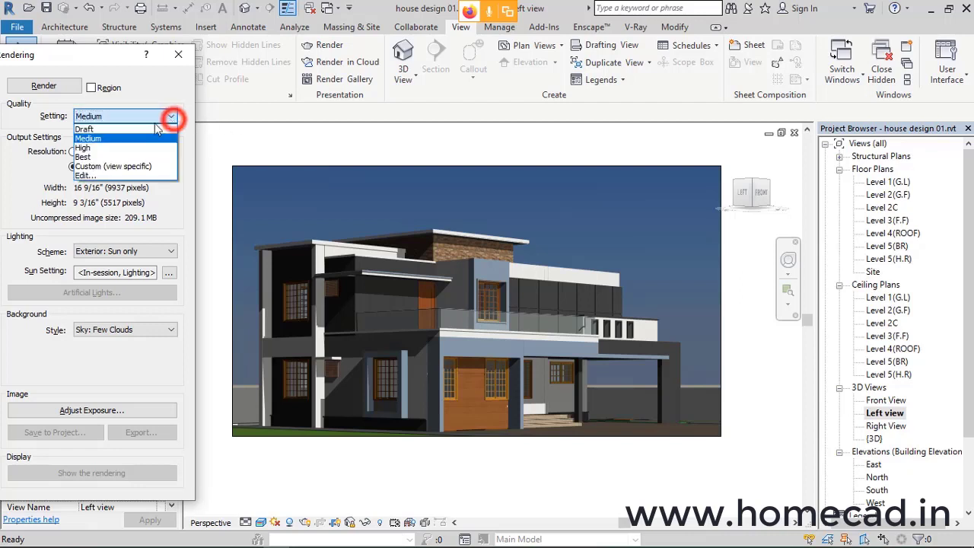
click(107, 138)
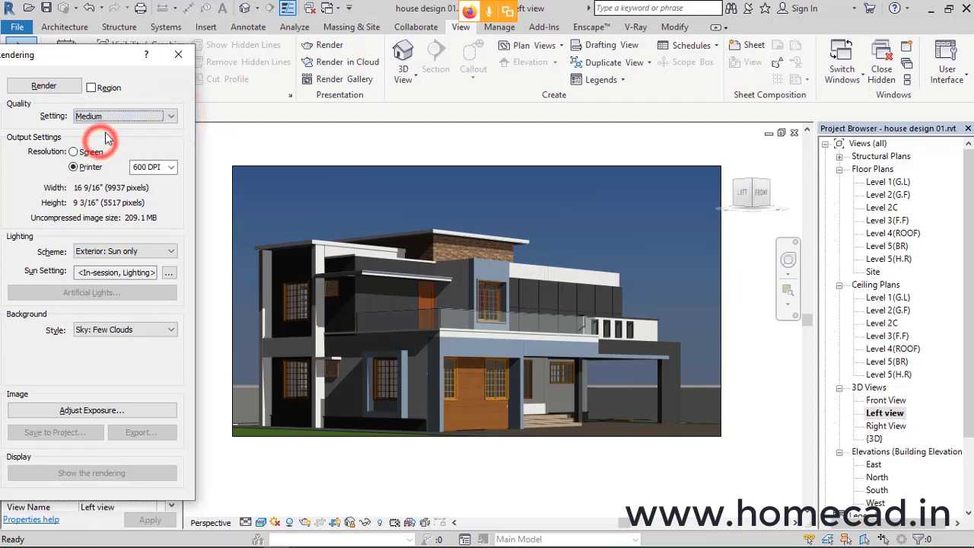
click(131, 116)
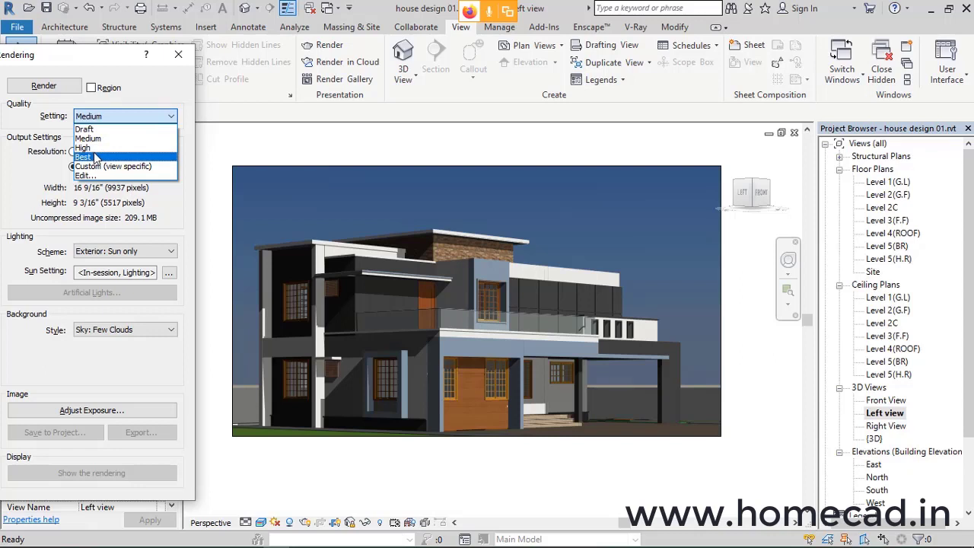
click(110, 137)
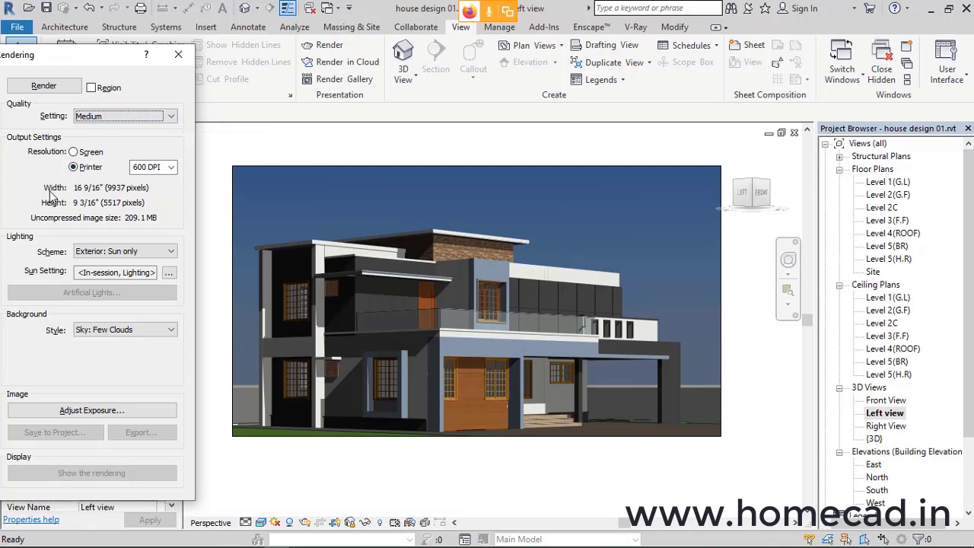
Step: Render the Left view at Draft quality with a printer resolution of 150 DPI, and inspect the image up close
click(114, 115)
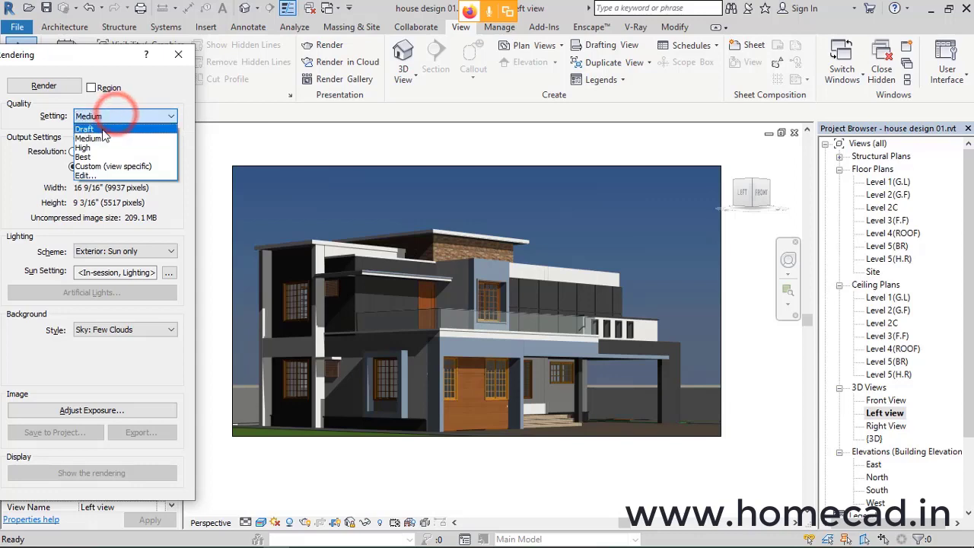
click(107, 126)
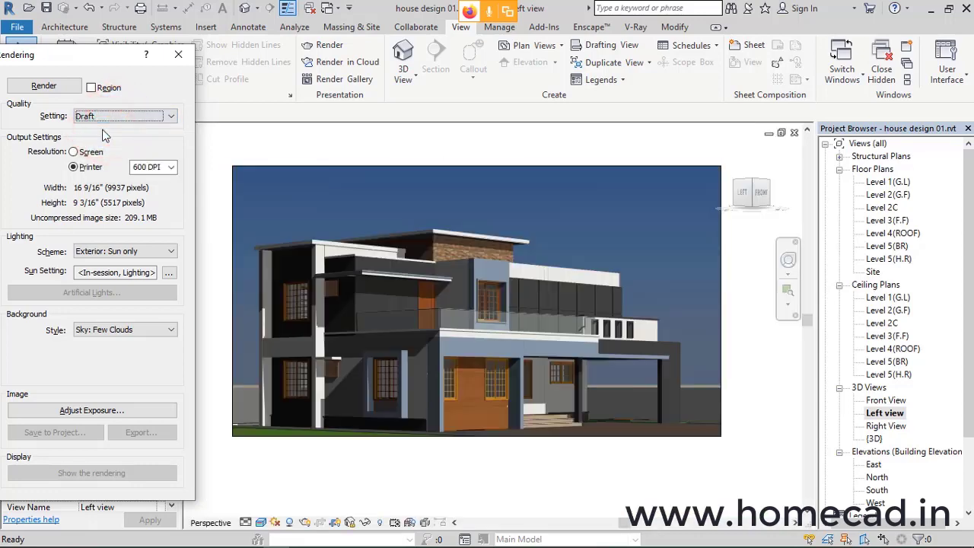
click(171, 166)
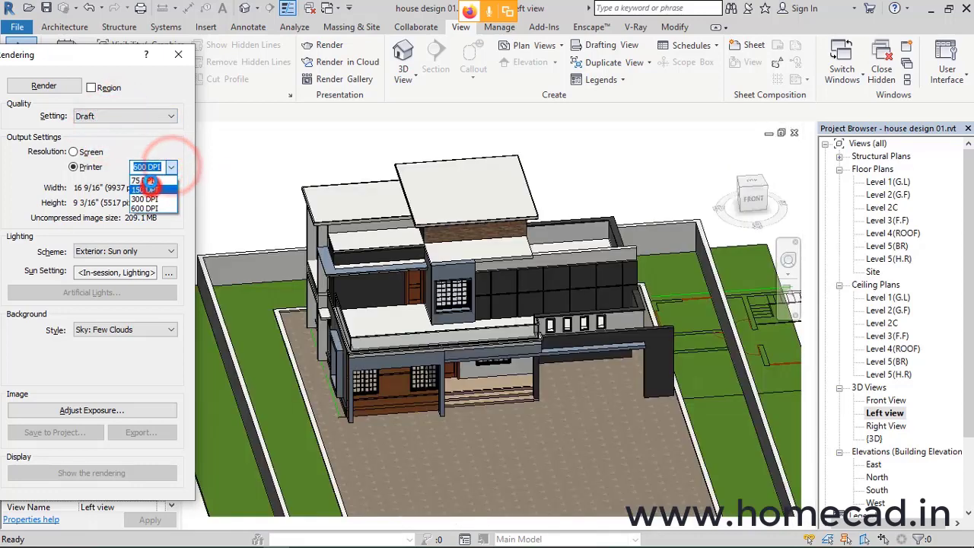
click(150, 181)
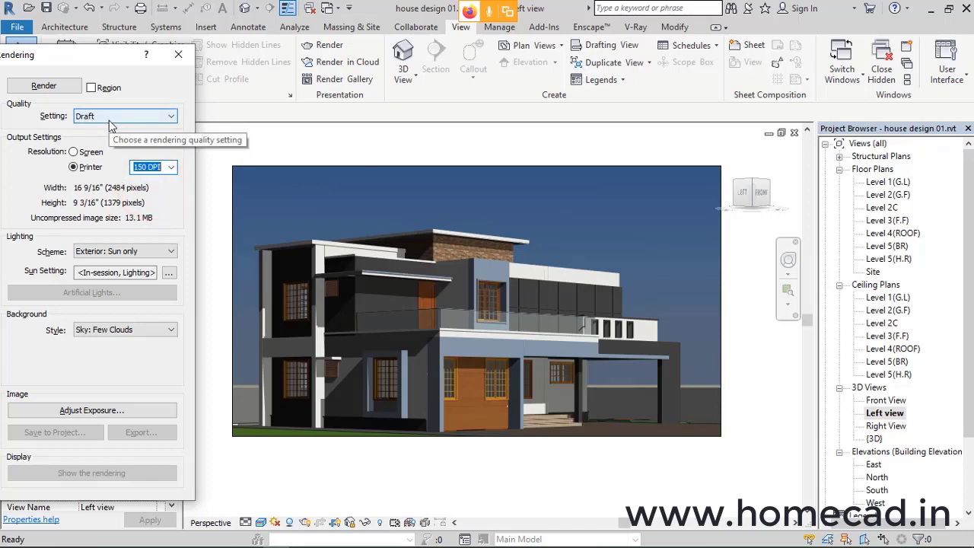
click(46, 86)
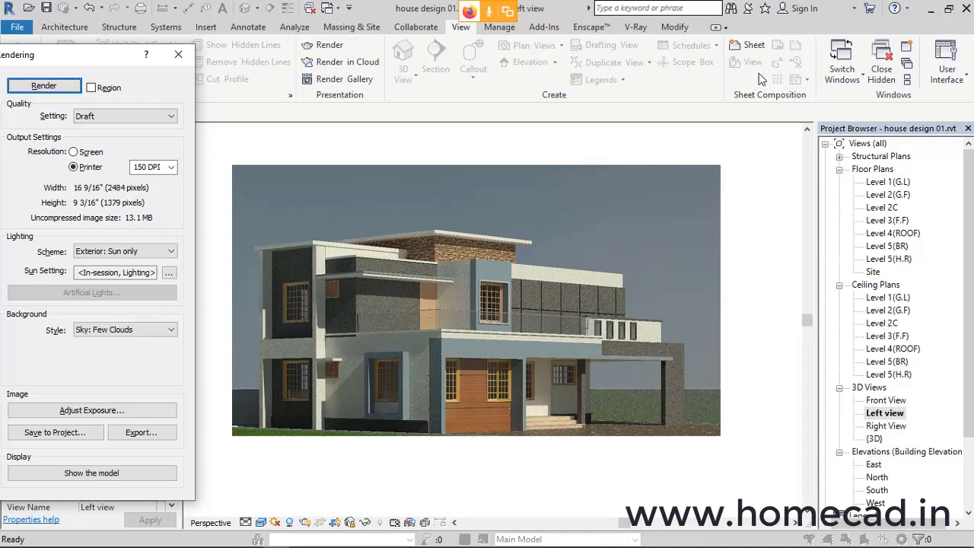
scroll(508, 348, up, 6)
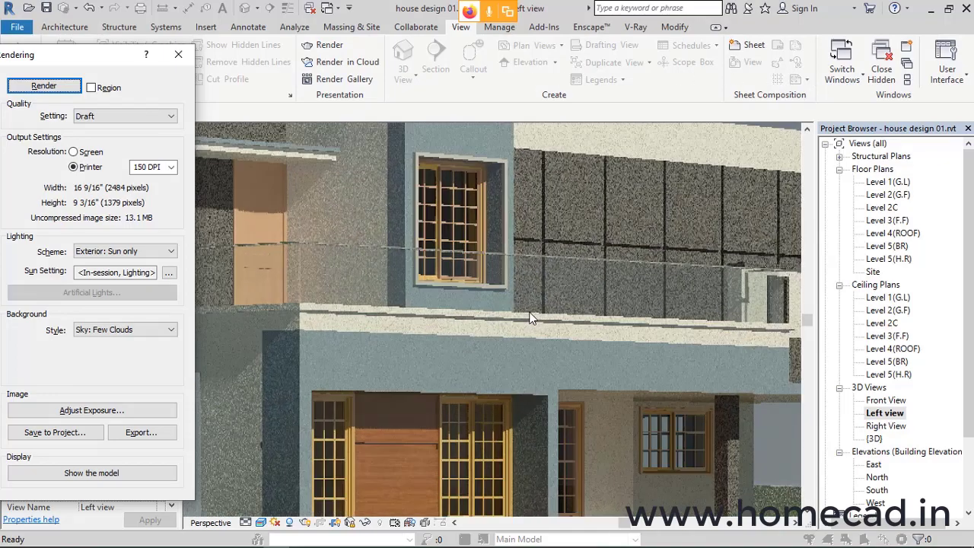
scroll(588, 327, down, 6)
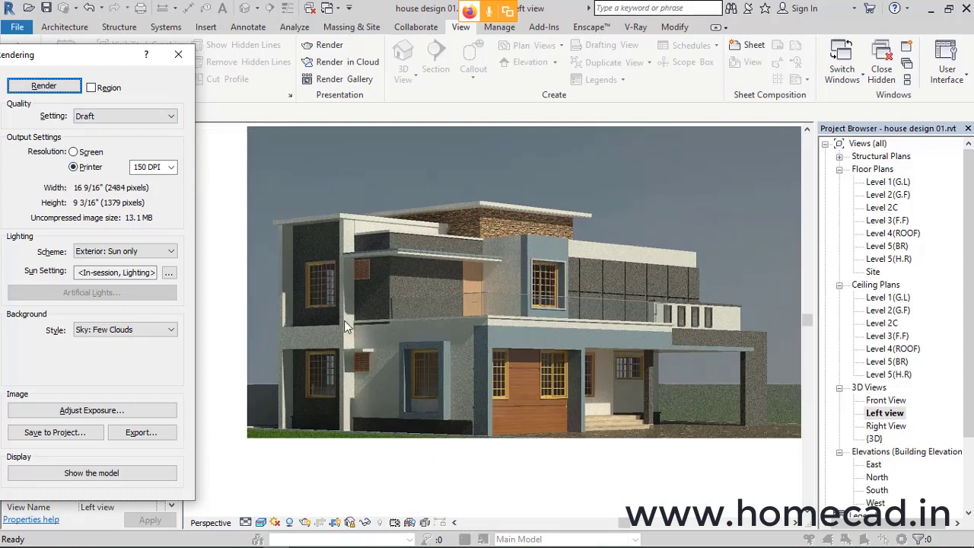
drag(754, 158, 656, 247)
mouse_move(672, 204)
mouse_down()
mouse_move(660, 234)
mouse_move(670, 234)
mouse_up()
drag(675, 144, 546, 223)
drag(577, 180, 567, 211)
mouse_move(556, 145)
mouse_down()
mouse_move(432, 214)
mouse_move(463, 205)
mouse_up()
drag(751, 242, 597, 343)
drag(622, 299, 647, 355)
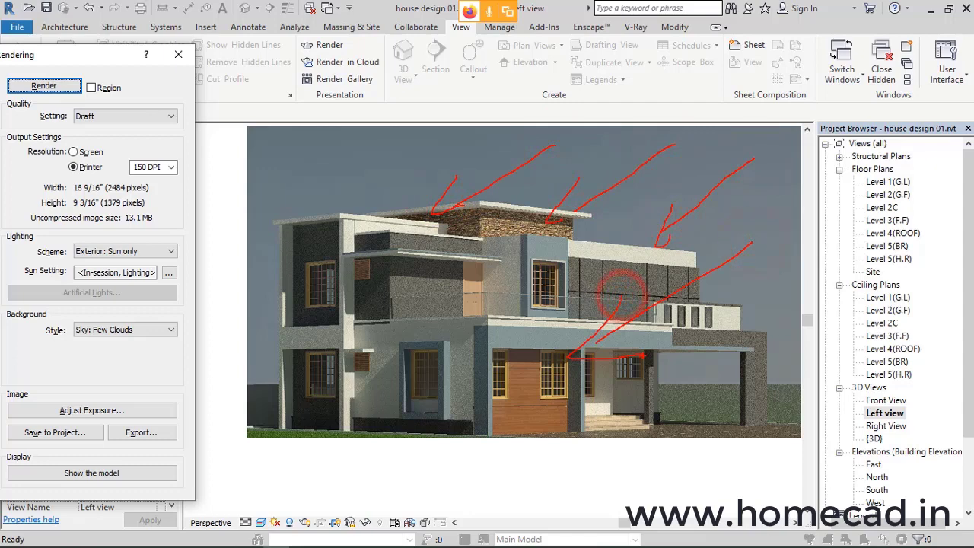
key(Escape)
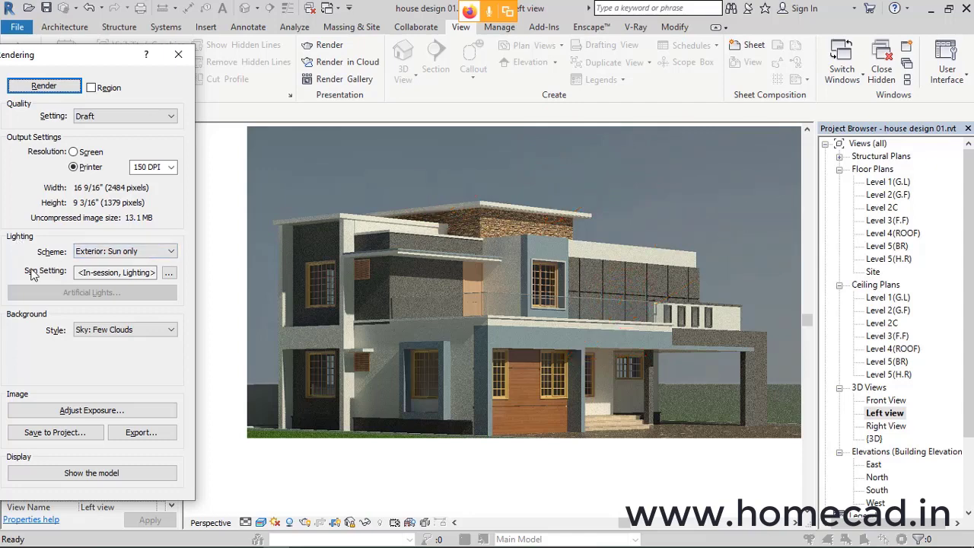
drag(15, 262, 184, 285)
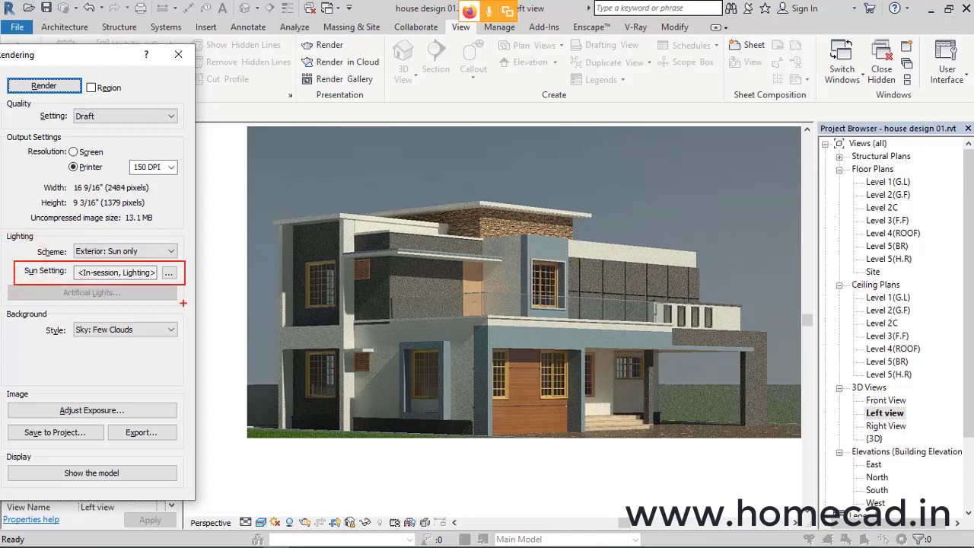
key(Escape)
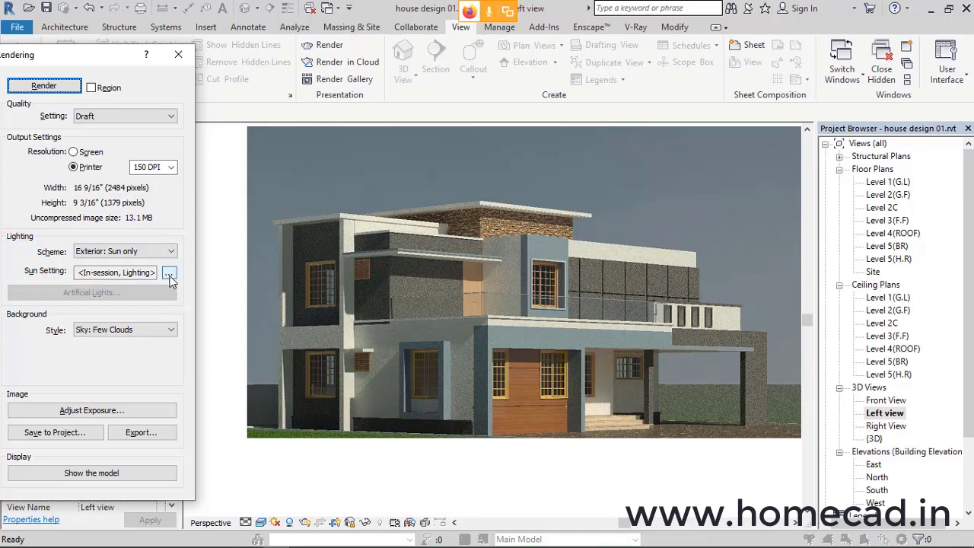
Step: Apply the Sunlight from Top Left preset as the sun setting and close the rendering settings to preview the Left view
click(169, 276)
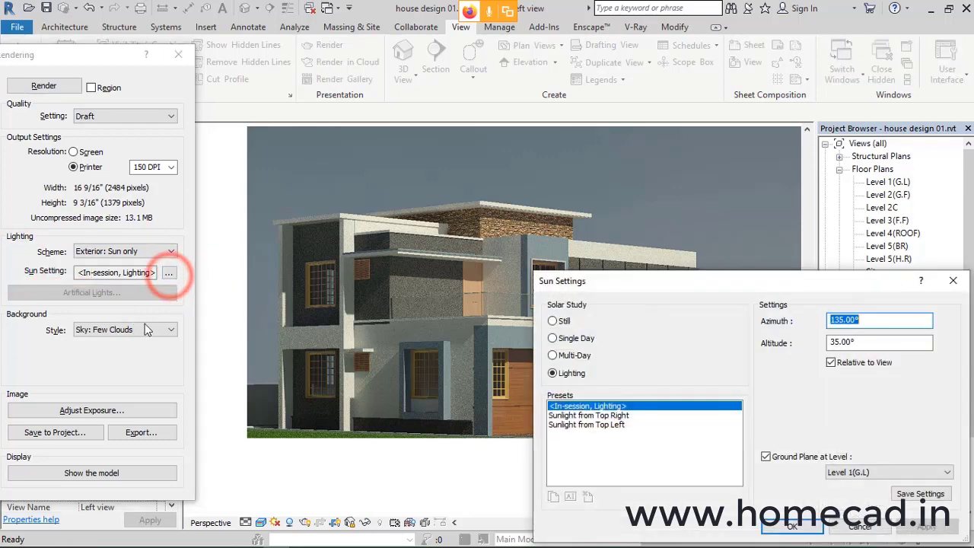
drag(638, 259, 234, 126)
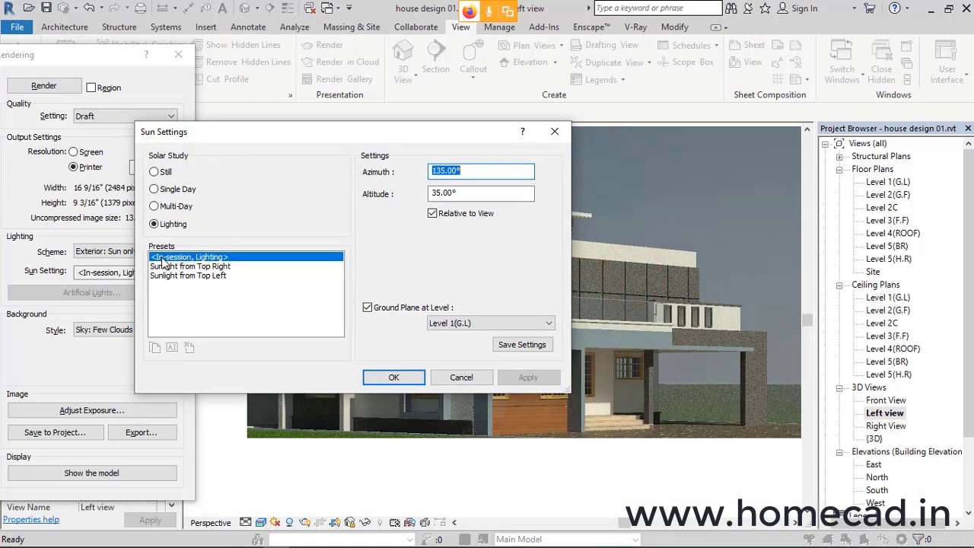
click(207, 267)
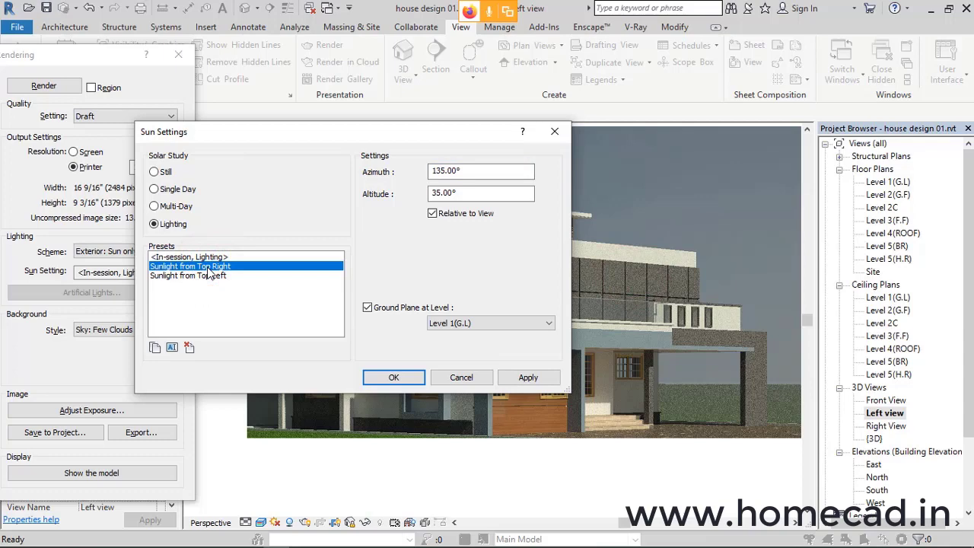
click(213, 279)
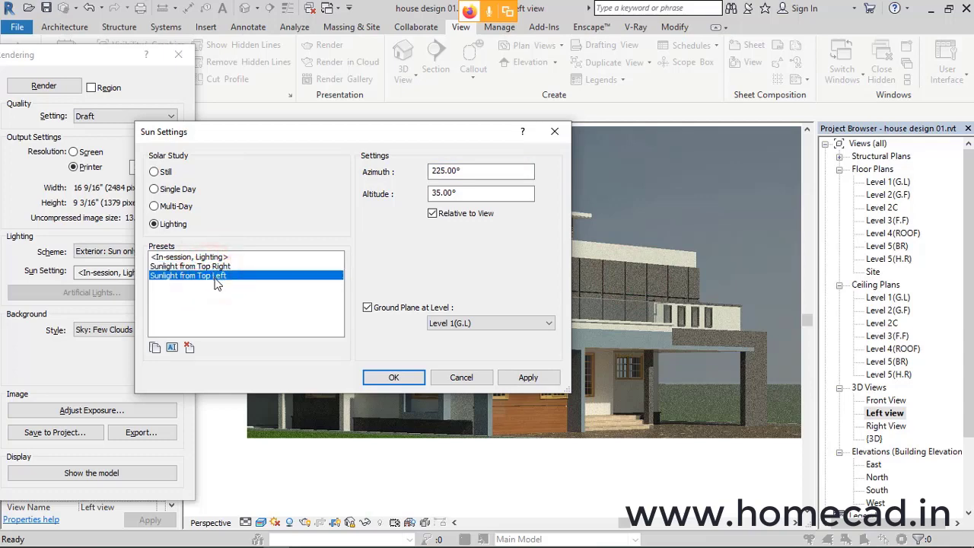
click(533, 376)
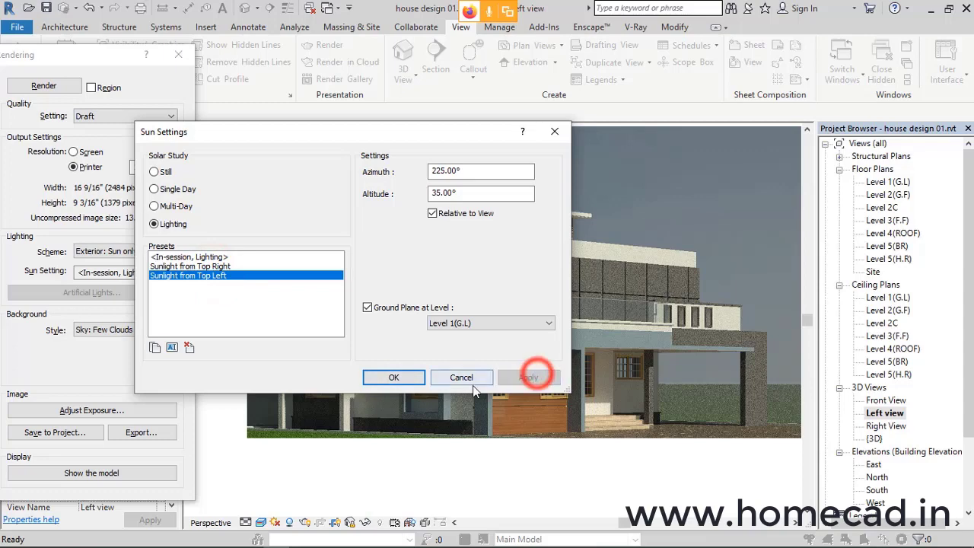
click(398, 375)
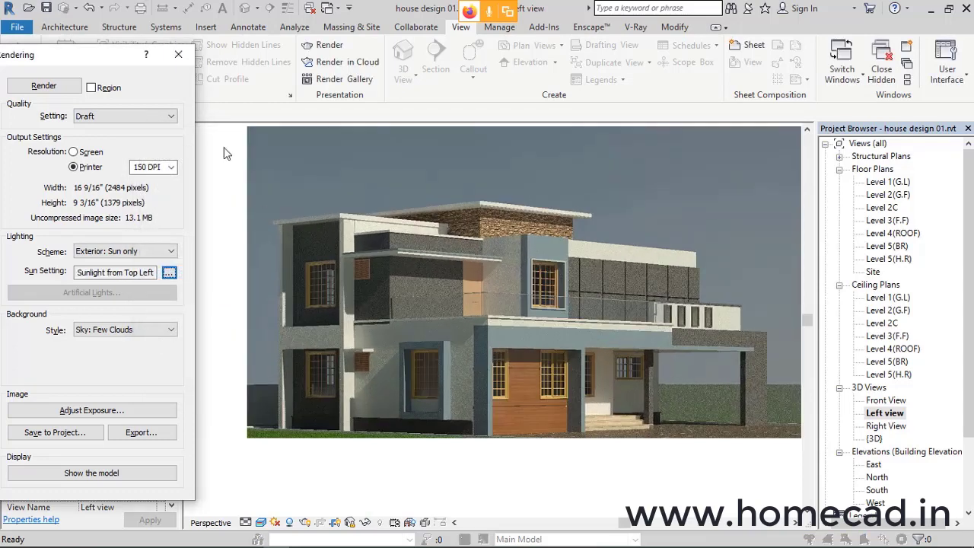
click(185, 60)
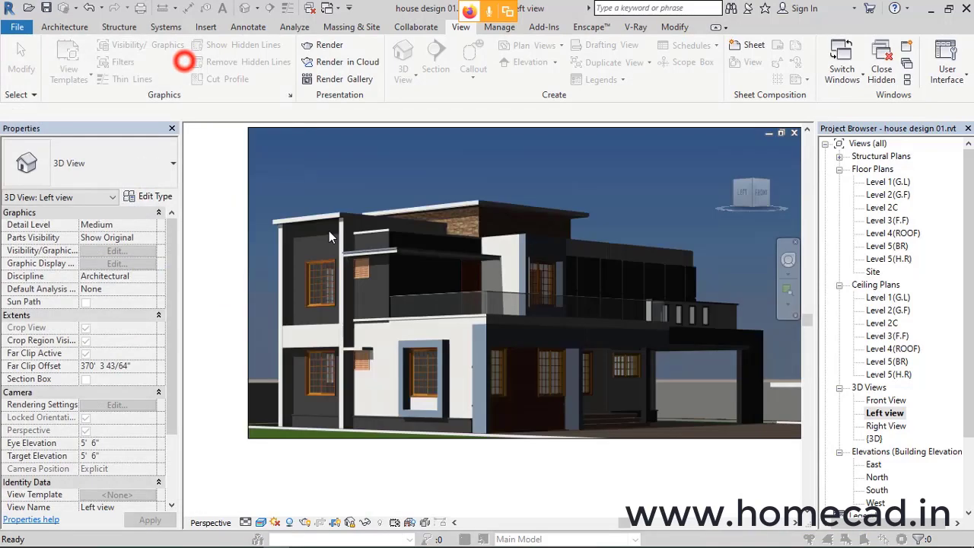
Step: Reopen the rendering settings and change the sun setting to the Sunlight from Top Right preset
key(r)
key(r)
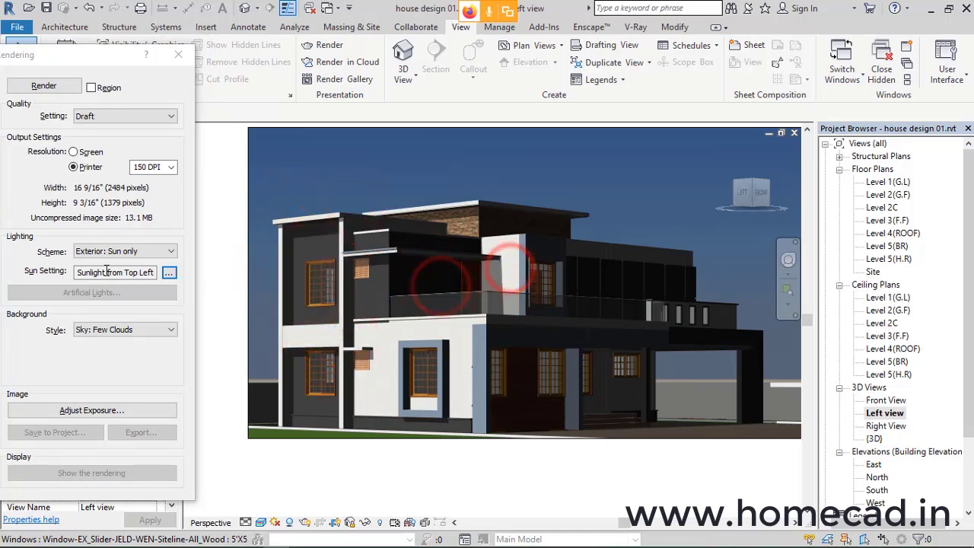
click(152, 252)
click(153, 251)
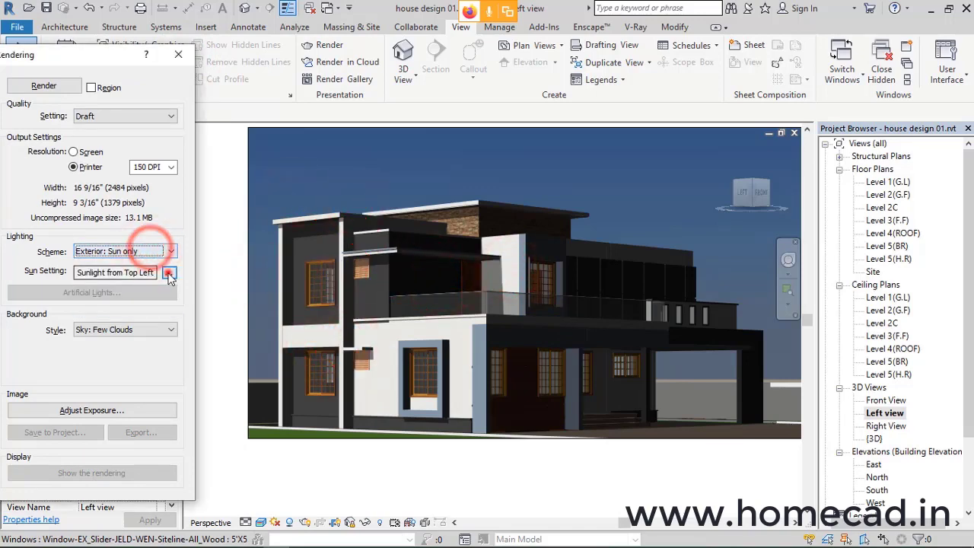
click(172, 271)
click(213, 267)
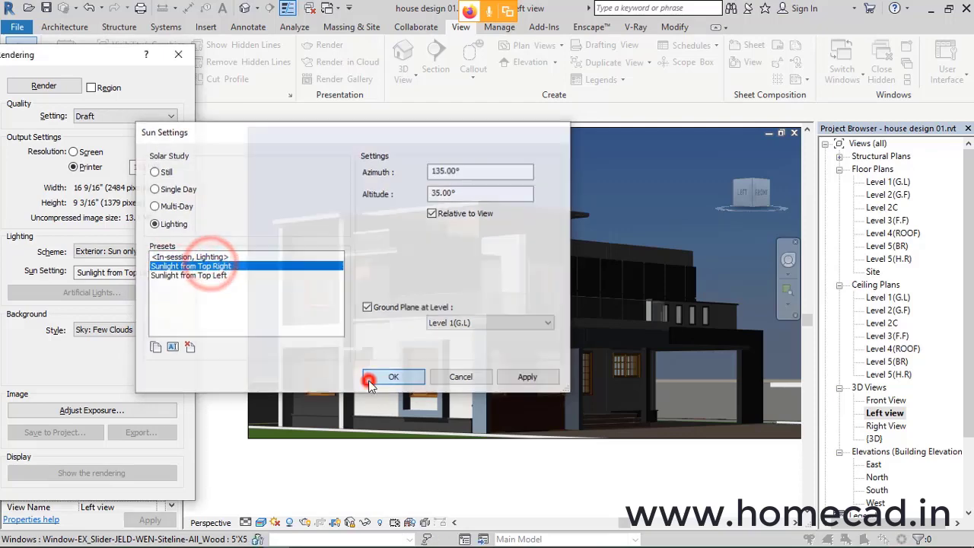
click(384, 377)
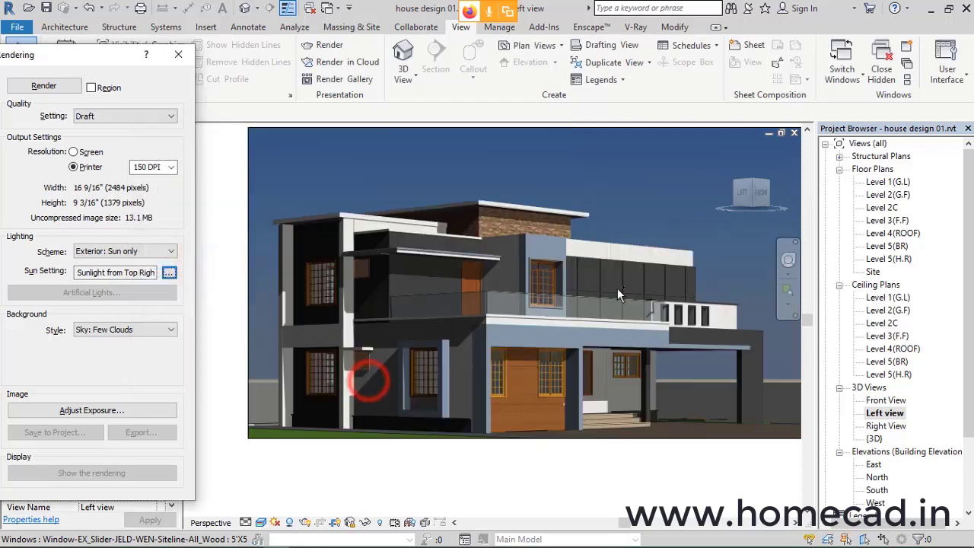
Step: Switch the solar study in the sun settings from Lighting to Still
click(168, 276)
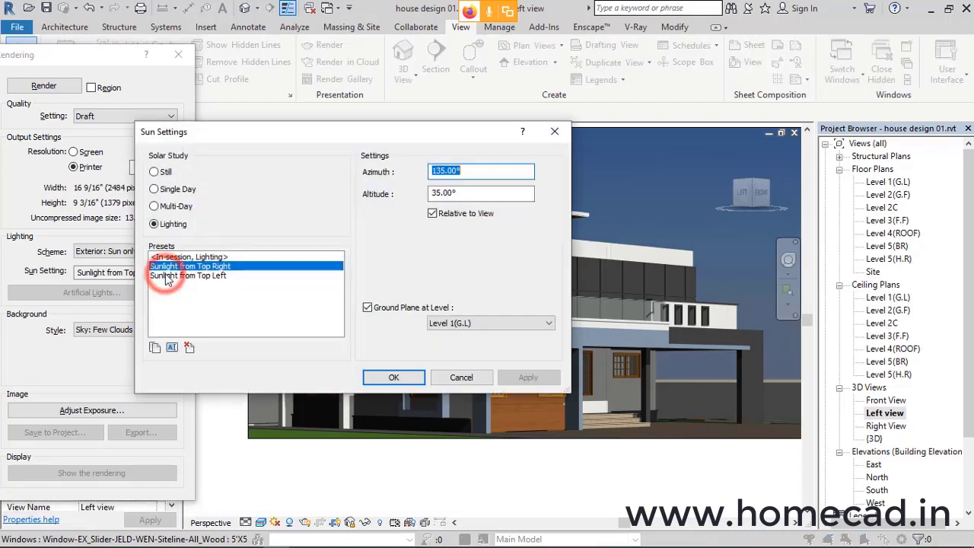
click(181, 259)
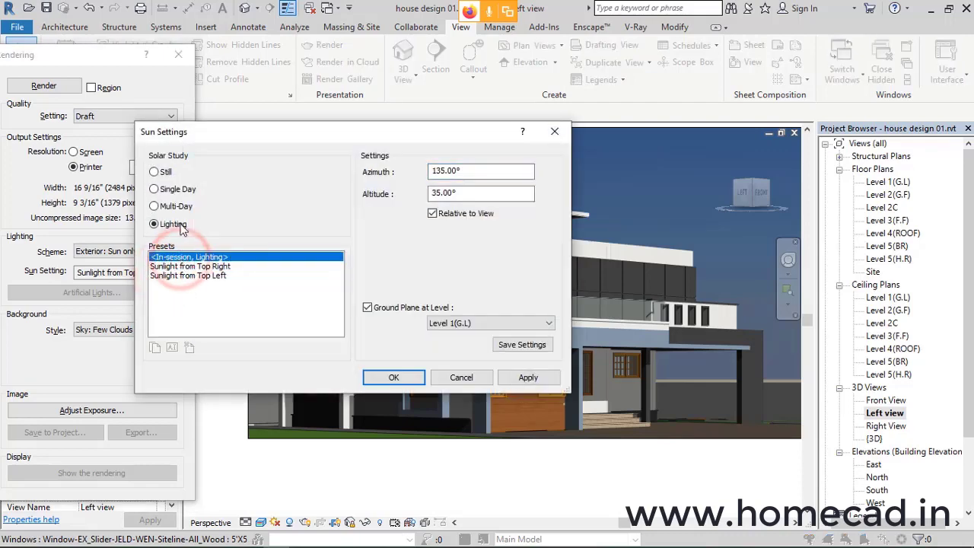
click(156, 172)
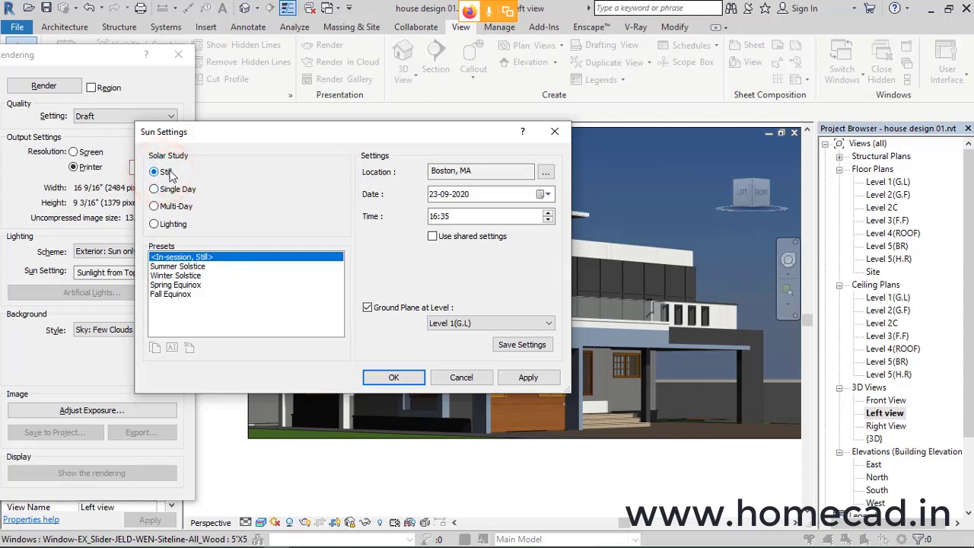
drag(401, 134, 247, 89)
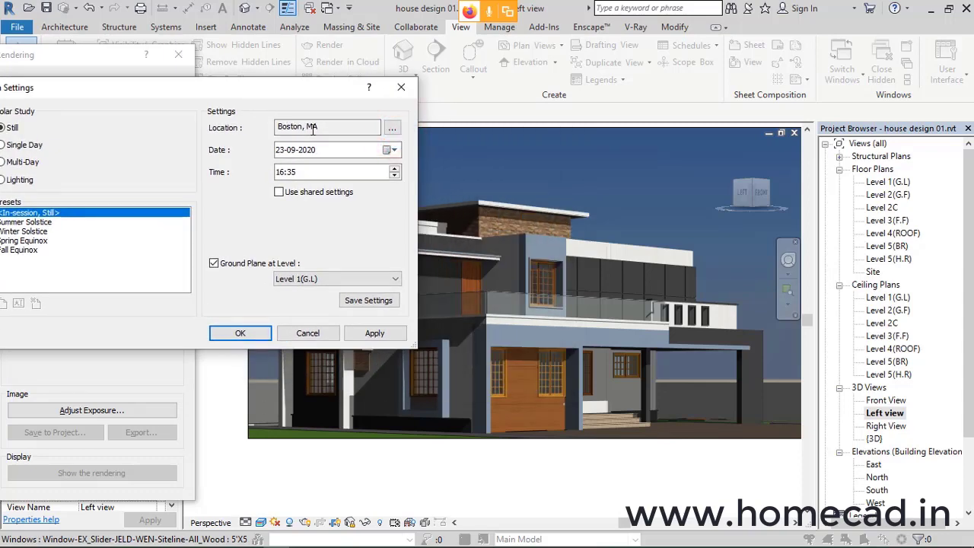
Step: Set the project location to New Delhi, India from the Default City List and apply the still sun settings
click(392, 127)
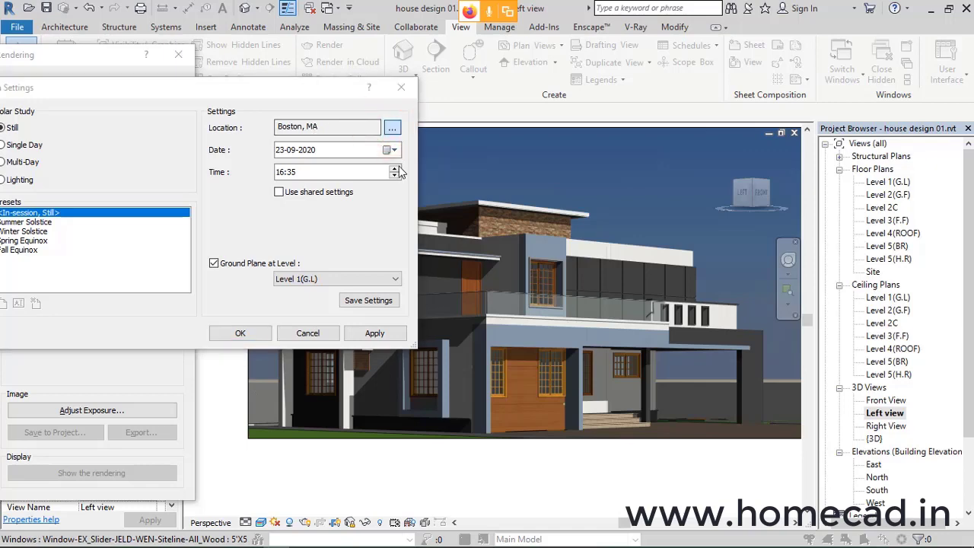
drag(731, 240, 138, 98)
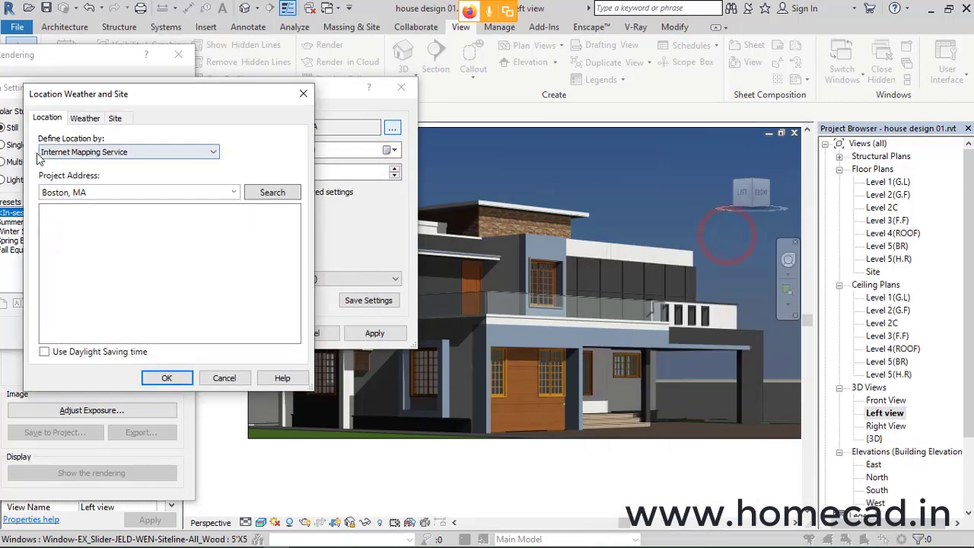
click(100, 152)
click(76, 168)
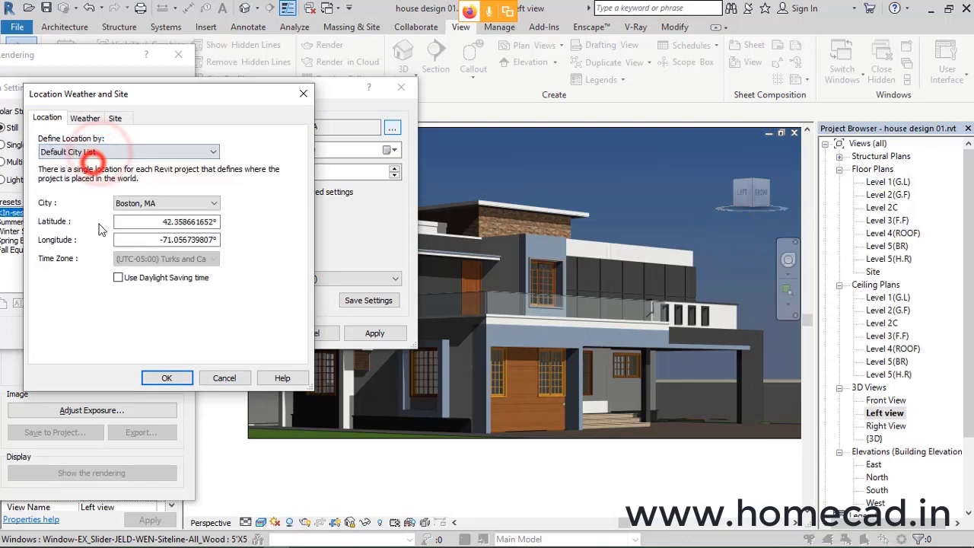
click(144, 204)
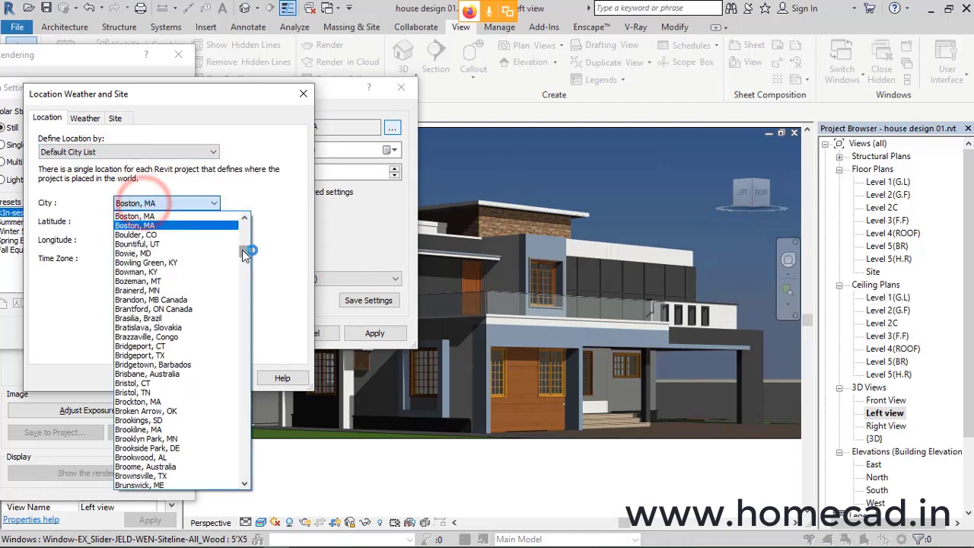
drag(242, 249, 244, 269)
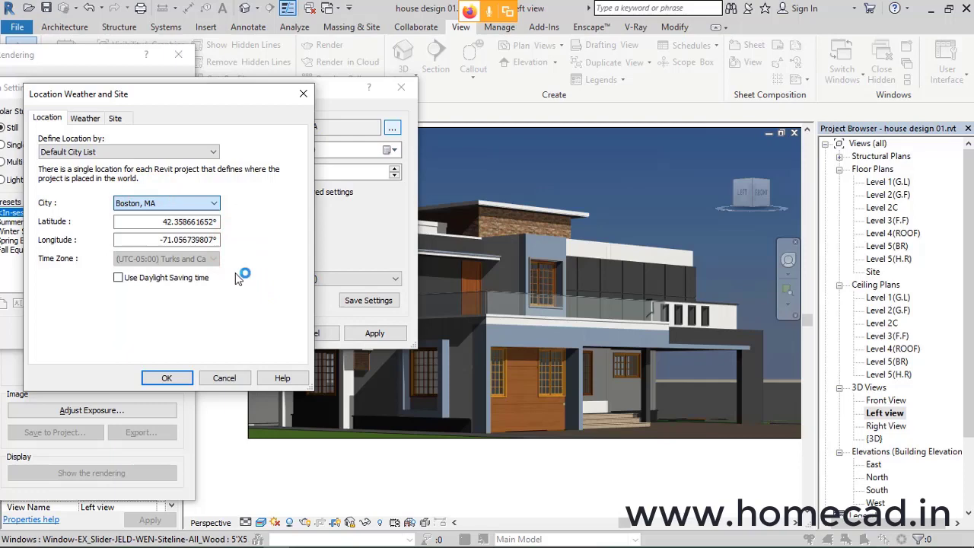
click(181, 202)
text(new)
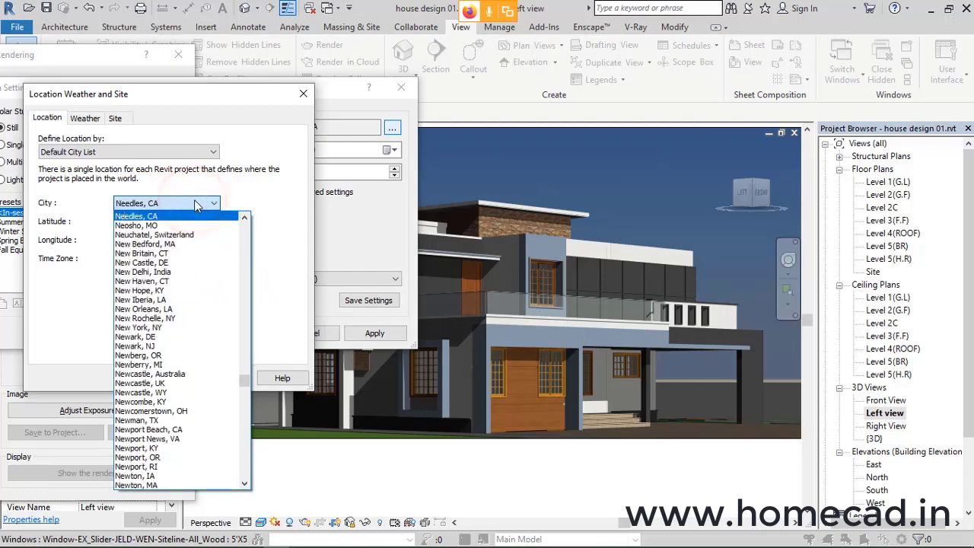
click(173, 243)
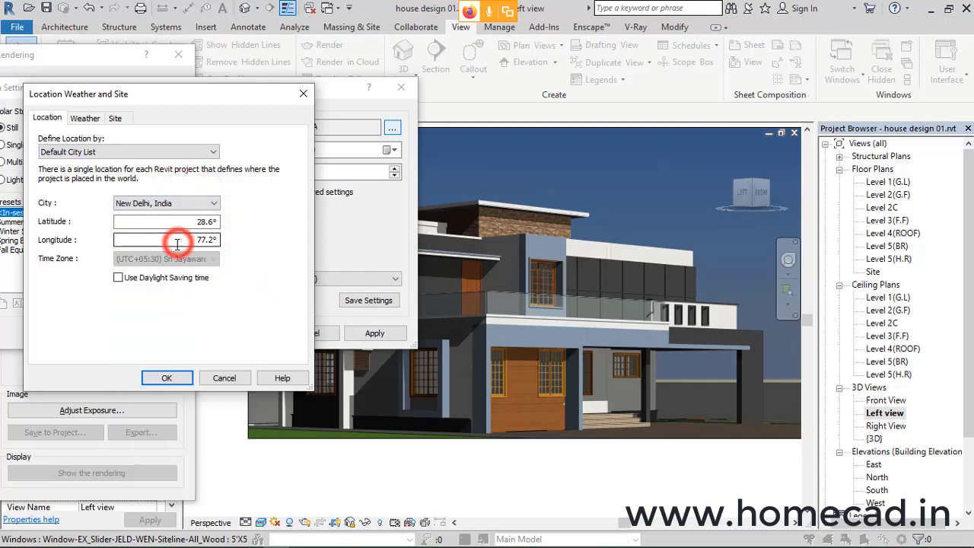
click(169, 378)
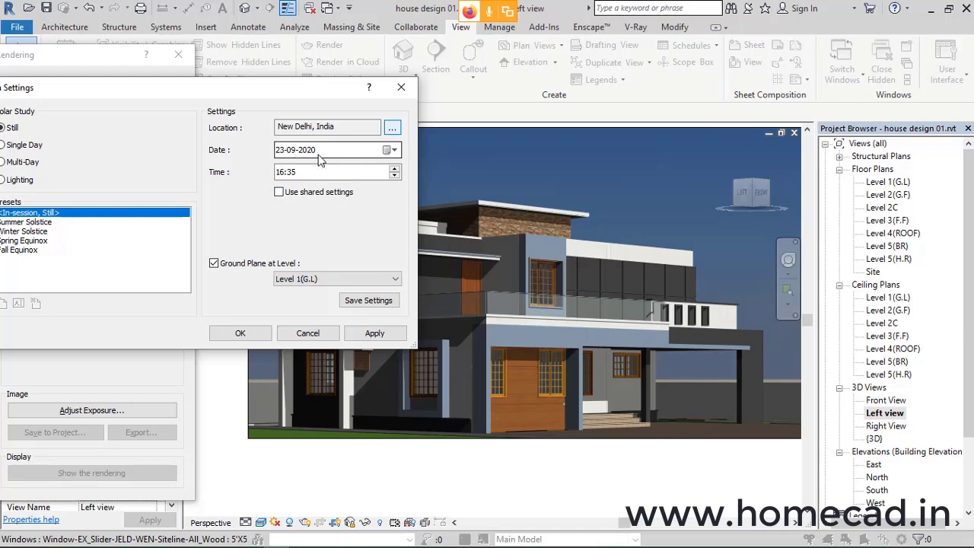
click(286, 172)
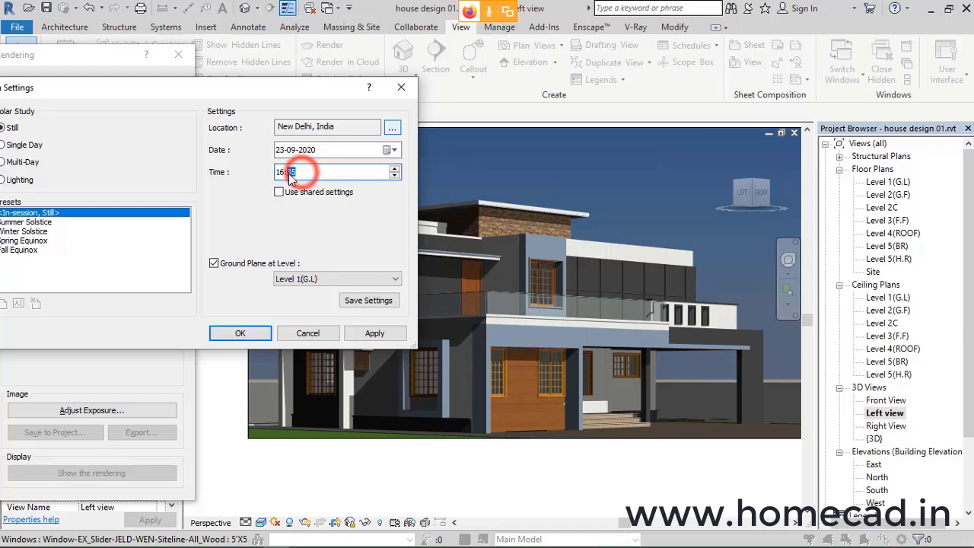
click(373, 332)
click(256, 333)
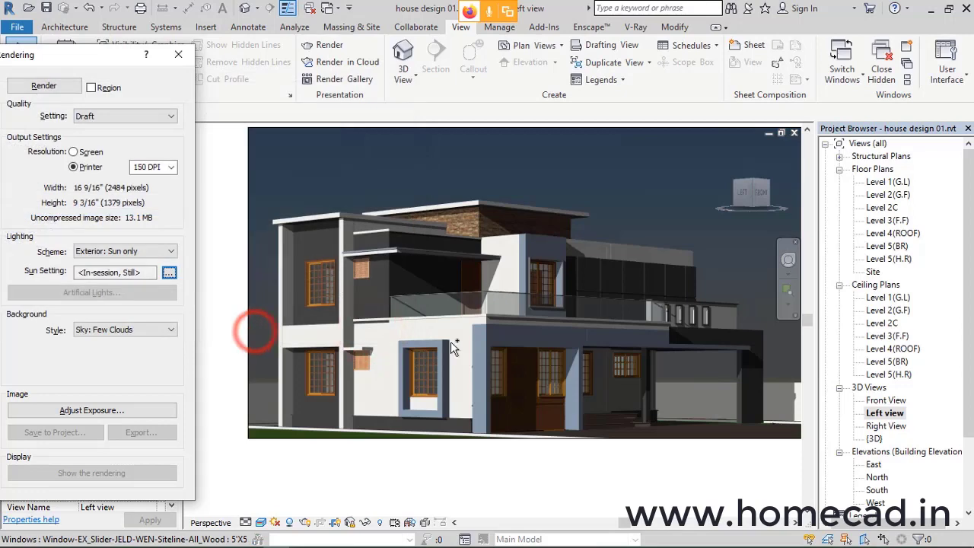
Step: Try a sun time of 18:35 for the still solar study
click(169, 271)
click(305, 171)
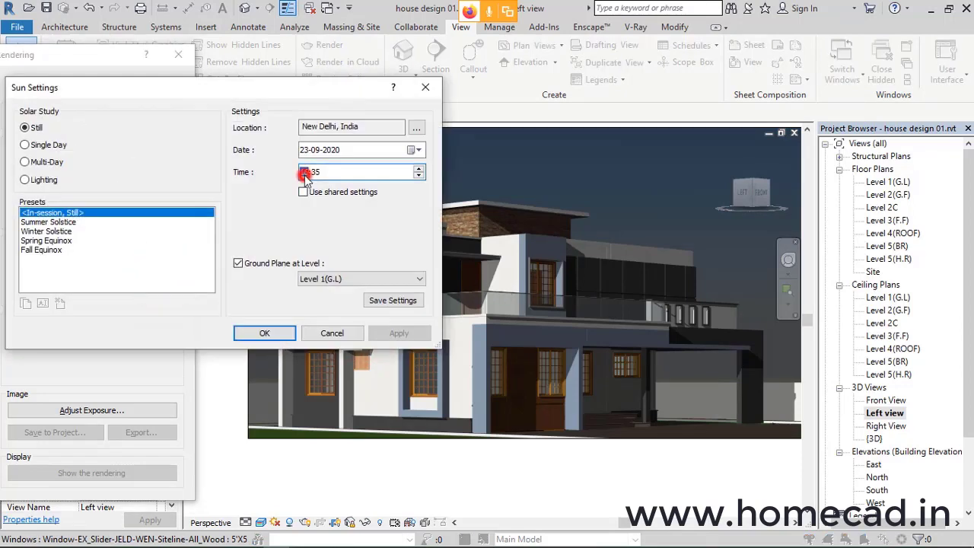
click(419, 168)
click(264, 333)
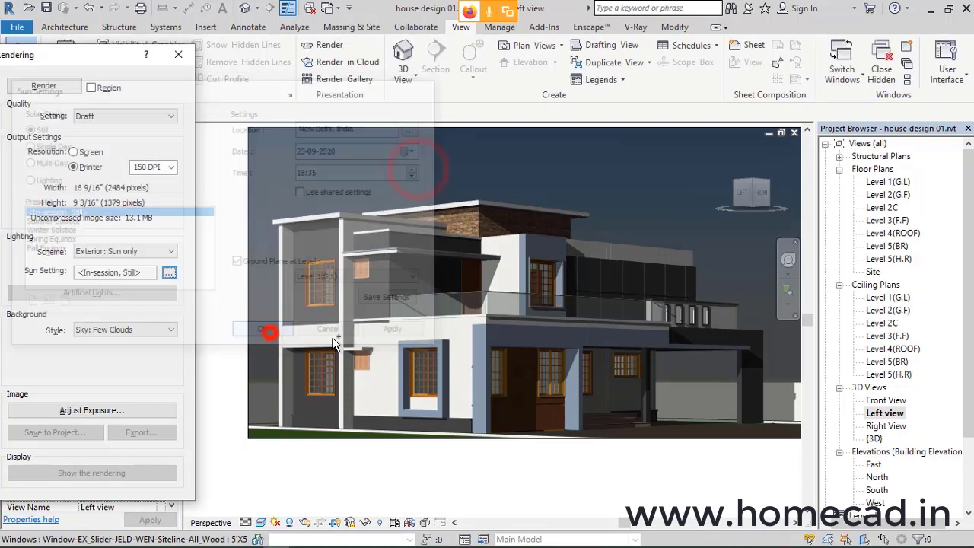
Step: Try a sun time of 20:35 for the still solar study
click(169, 272)
click(303, 172)
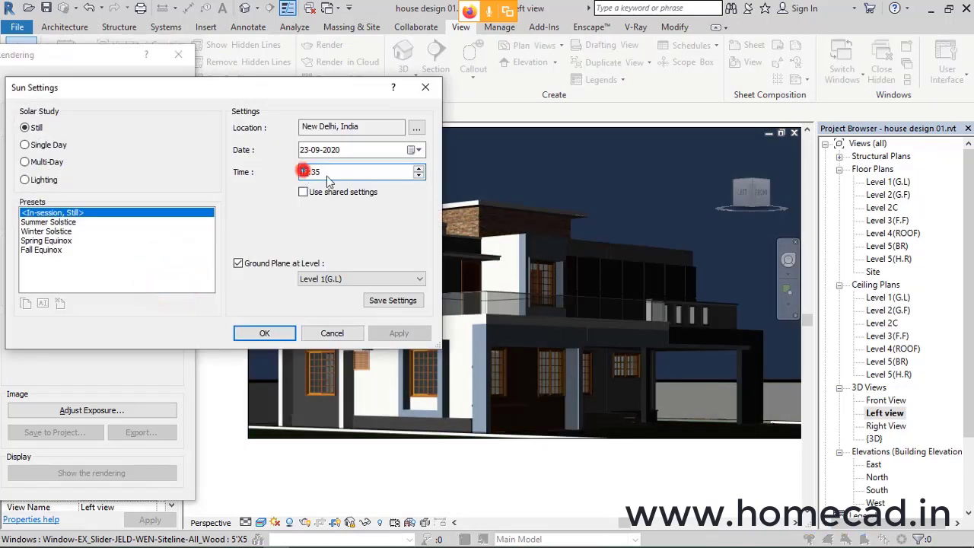
click(418, 169)
click(419, 168)
click(261, 333)
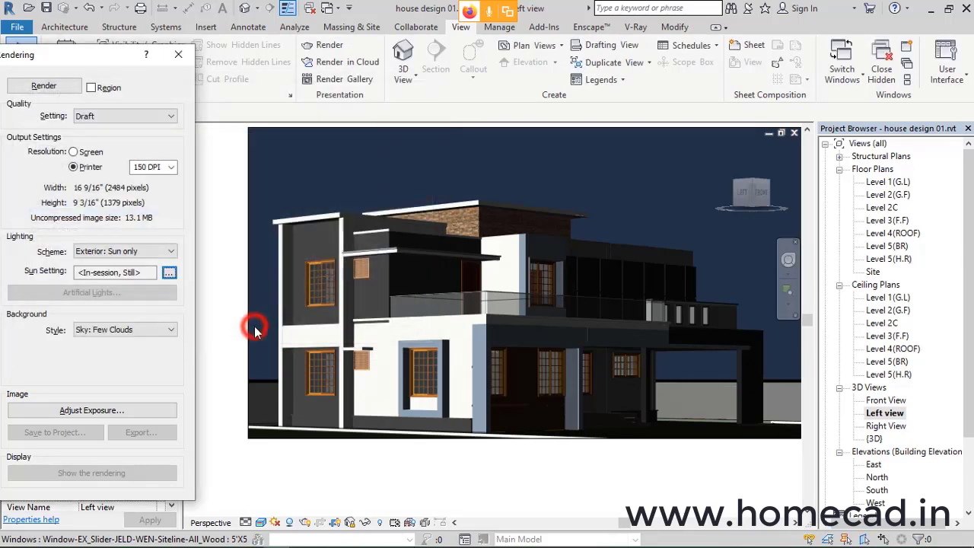
Step: Set the sun time of the still solar study to 12:35
click(170, 276)
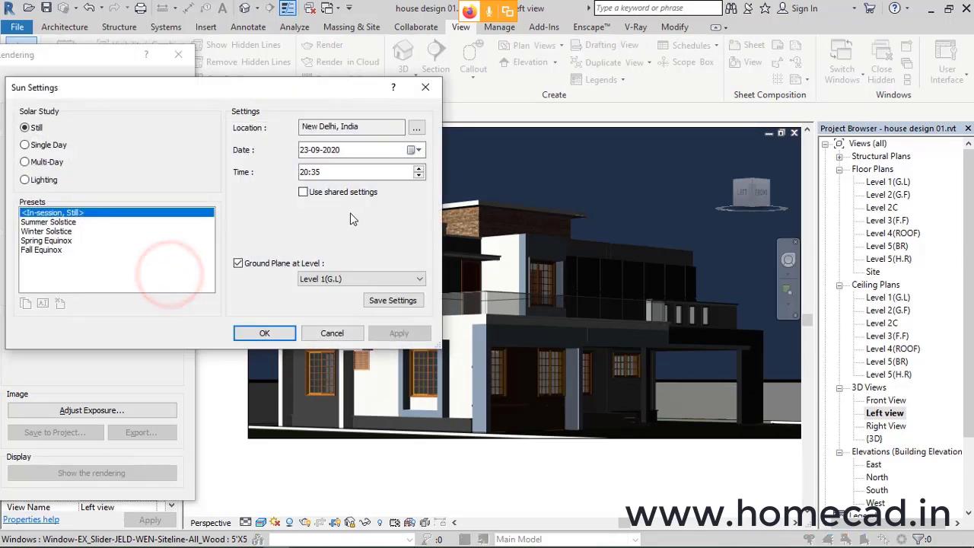
click(421, 176)
click(420, 176)
click(420, 176)
click(420, 176)
click(420, 176)
click(421, 176)
click(420, 176)
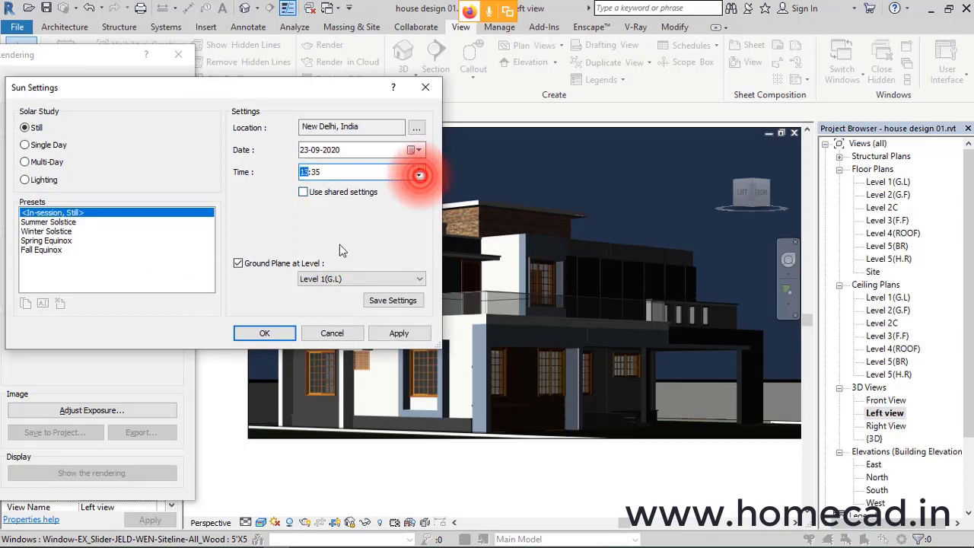
click(261, 333)
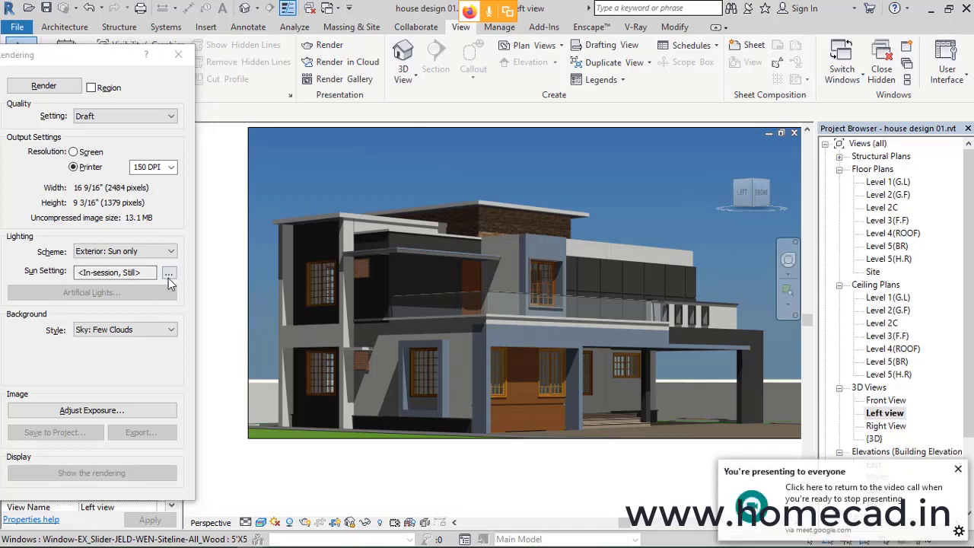
Step: Review the location, date and time in the sun settings and accept them
click(169, 274)
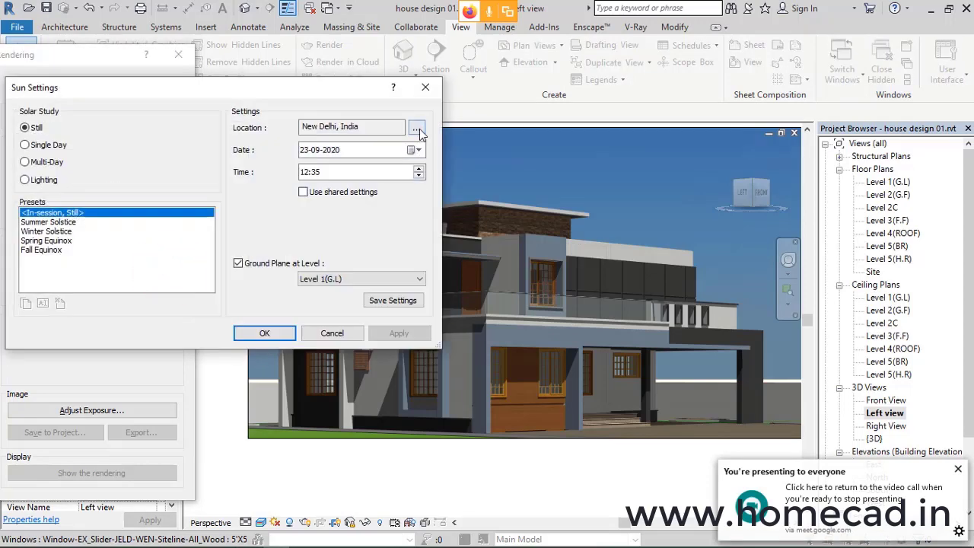
click(417, 130)
click(300, 93)
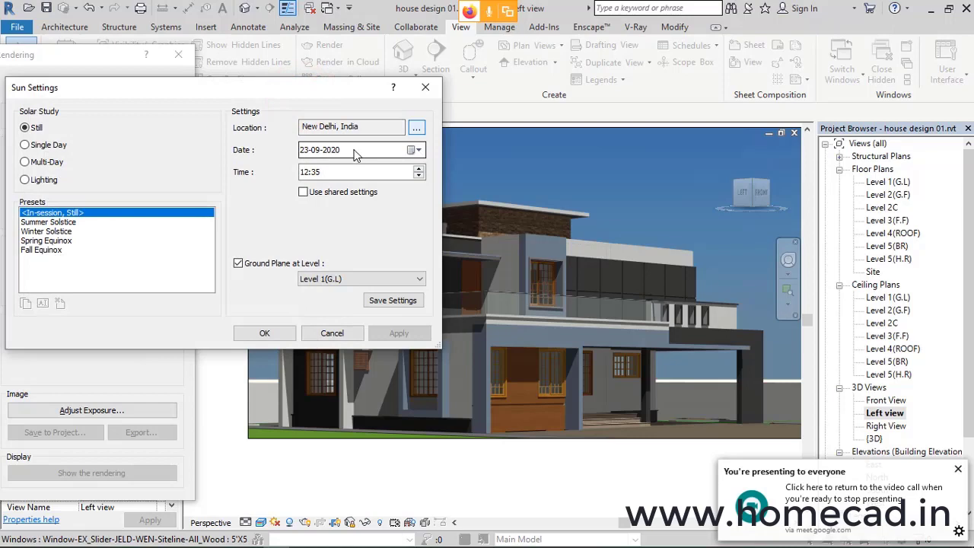
click(264, 333)
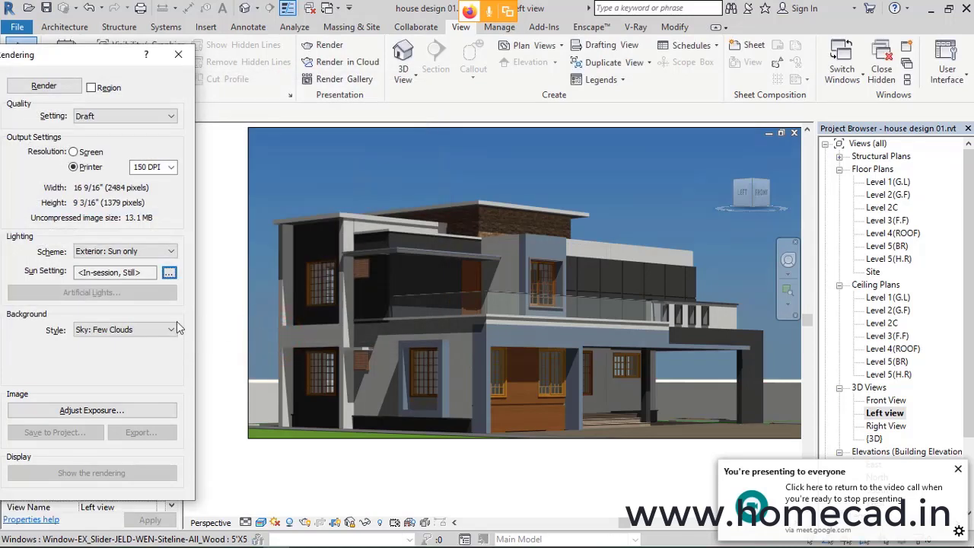
Step: Review the artificial-only options for exterior and interior in the lighting scheme choices
click(119, 251)
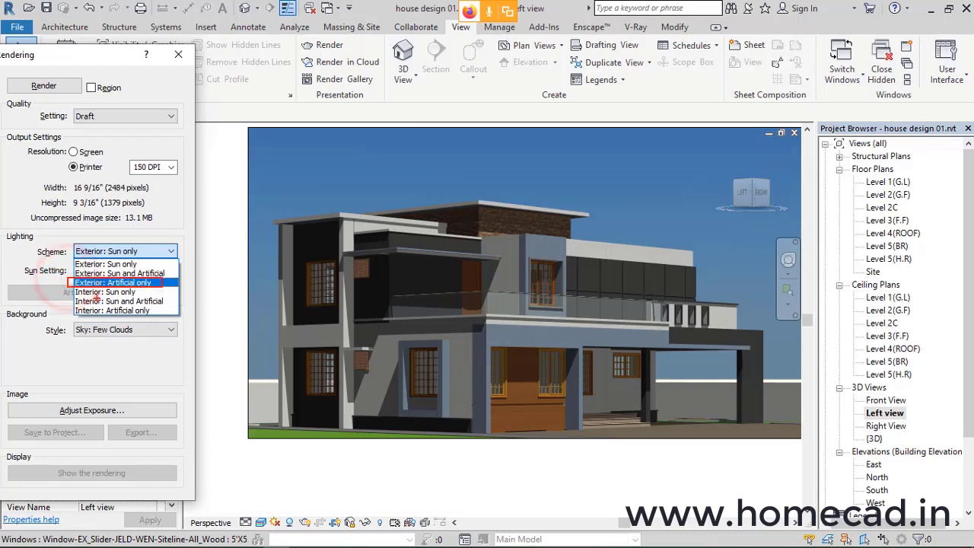
drag(91, 312, 159, 318)
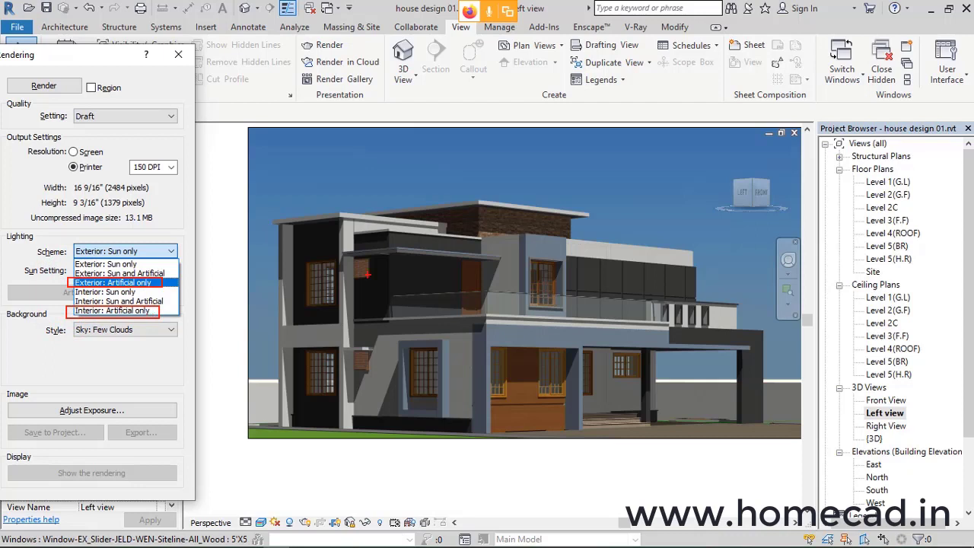
mouse_move(627, 220)
mouse_down()
mouse_move(629, 232)
mouse_move(654, 218)
mouse_up()
key(Escape)
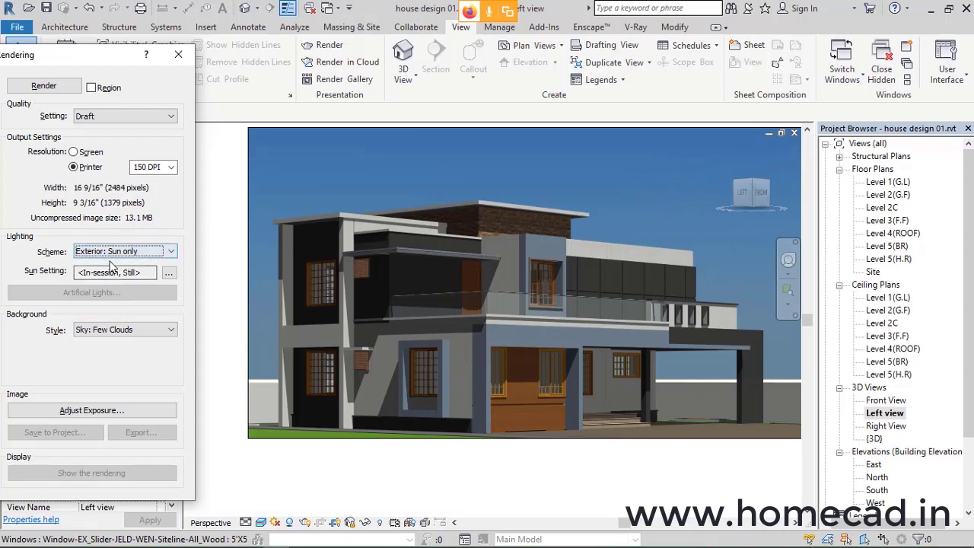
Step: Set the rendering background style to Sky: Very Cloudy and render the Left view
click(149, 332)
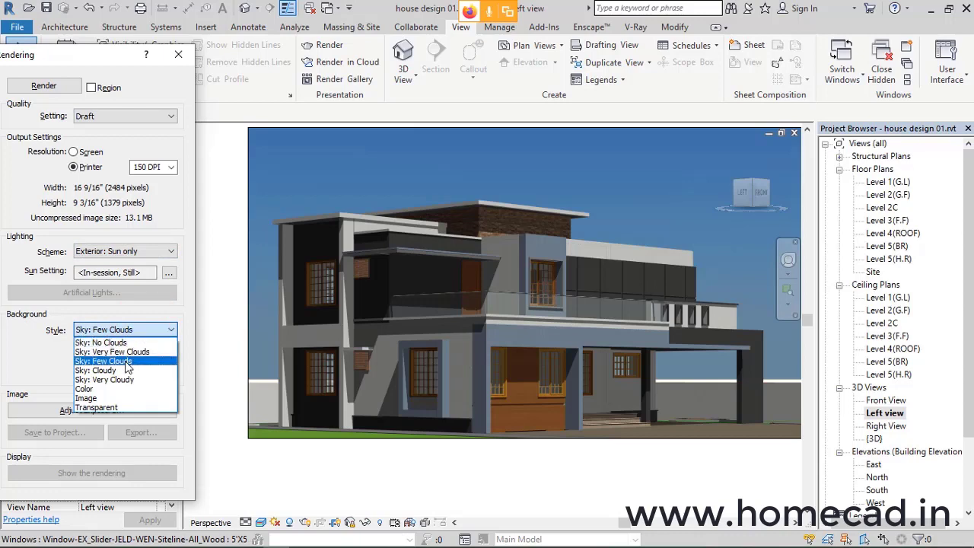
click(126, 360)
click(128, 329)
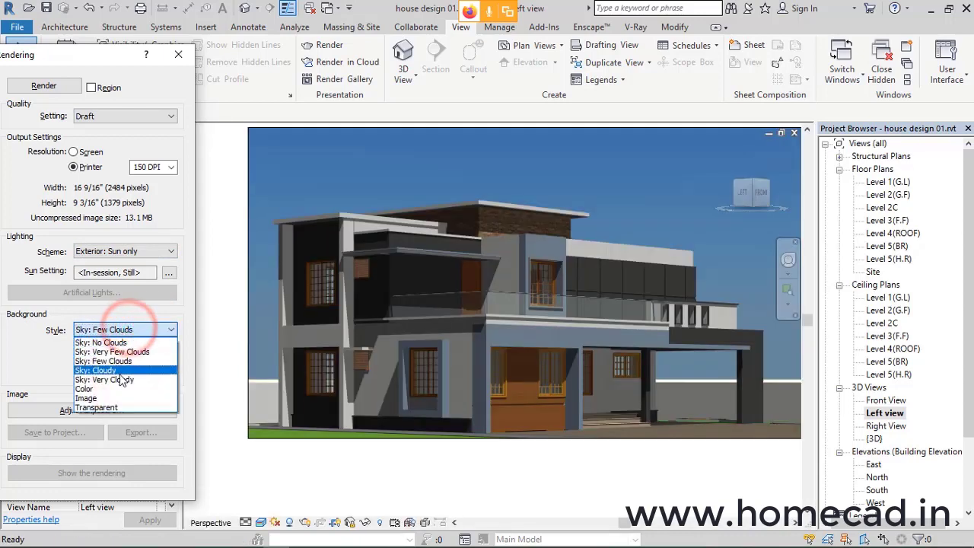
click(122, 379)
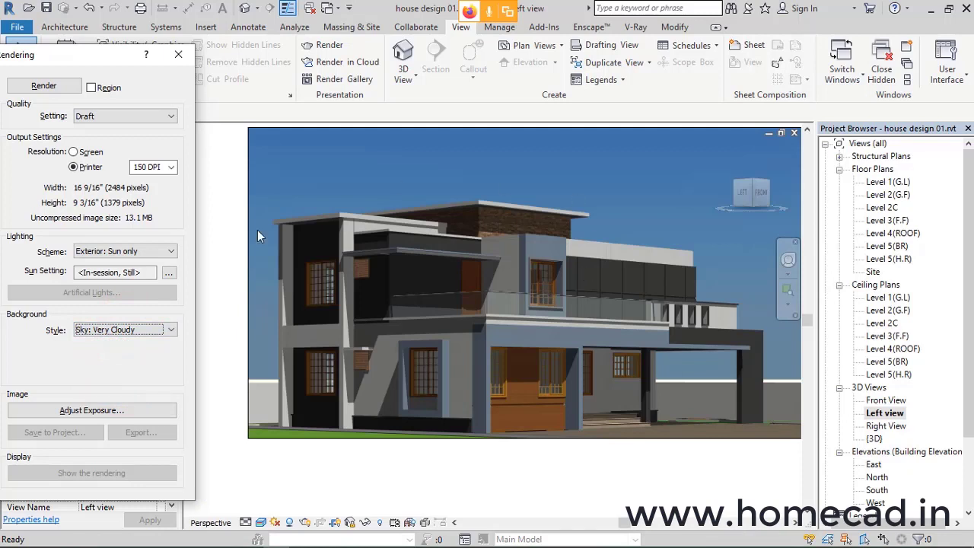
click(172, 331)
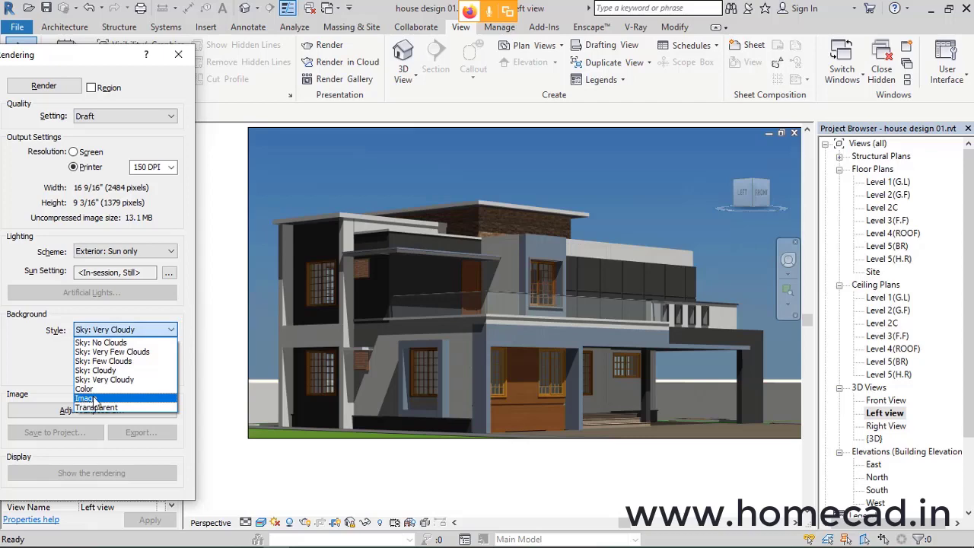
click(172, 330)
click(43, 86)
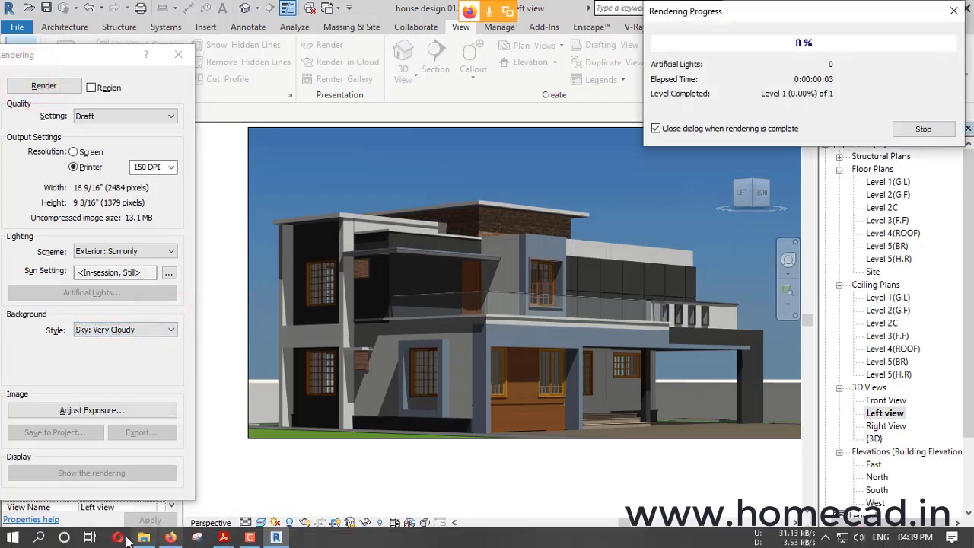
Step: Switch to Google Chrome and maximize its window while the rendering runs
key(super)
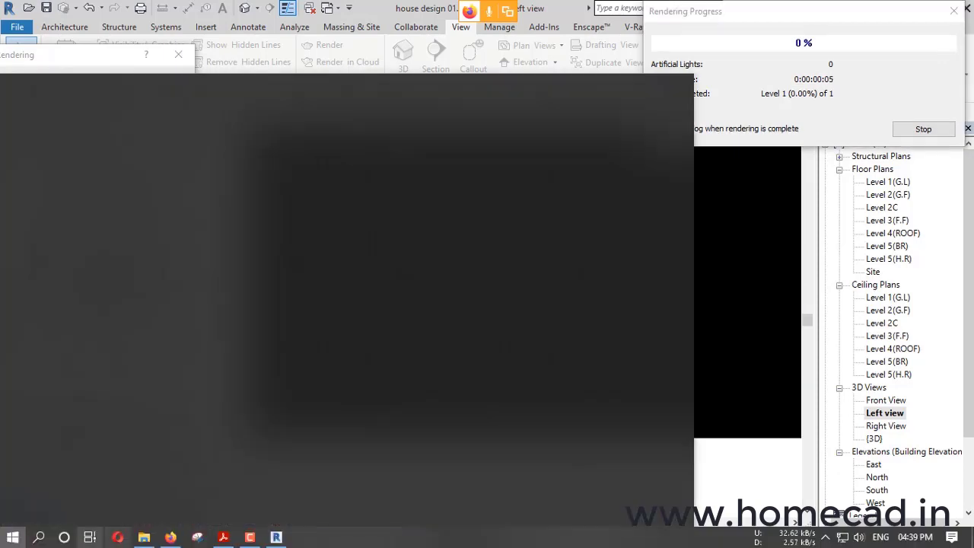
click(646, 424)
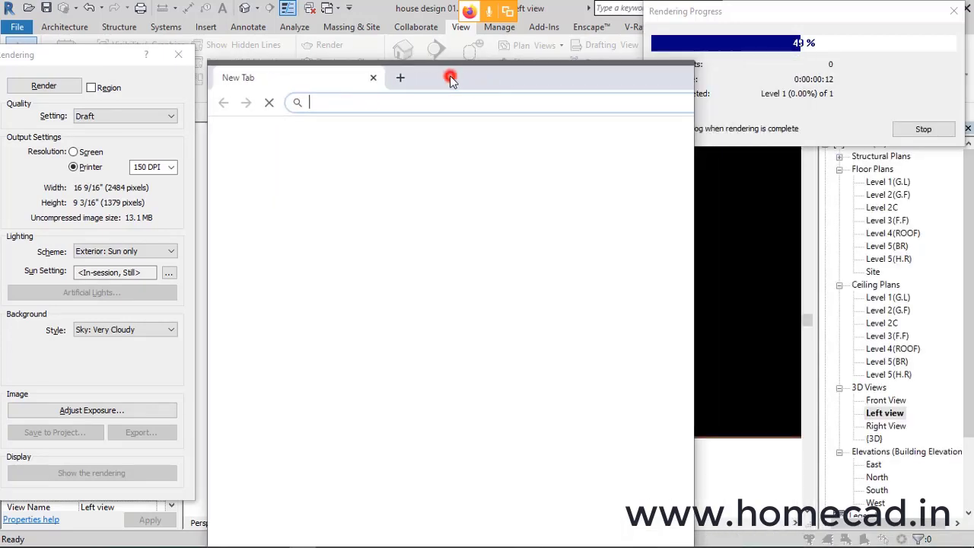
double_click(450, 76)
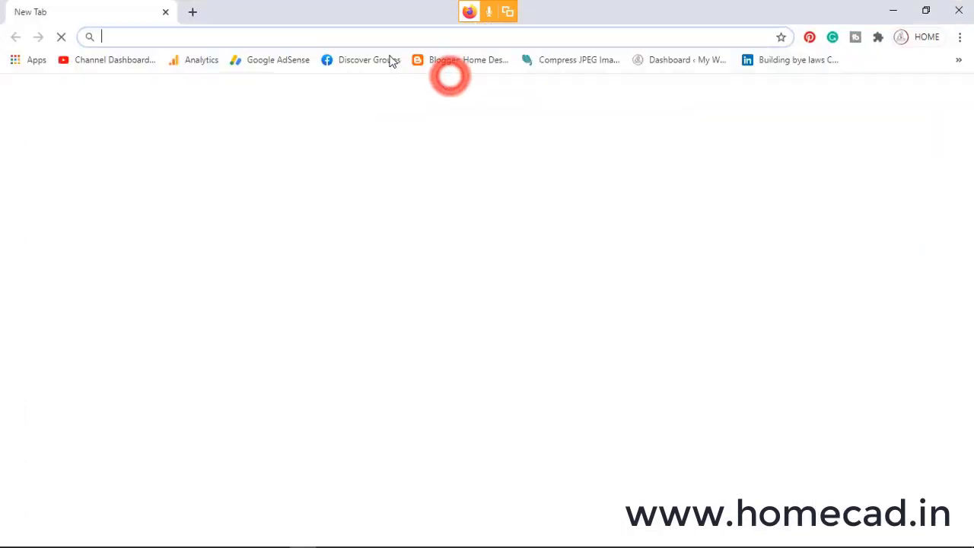
click(343, 40)
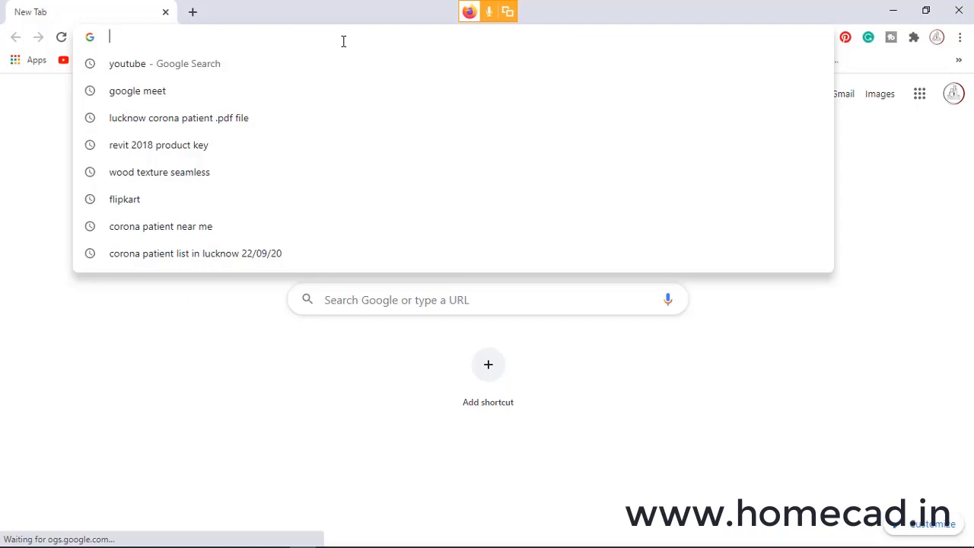
double_click(408, 11)
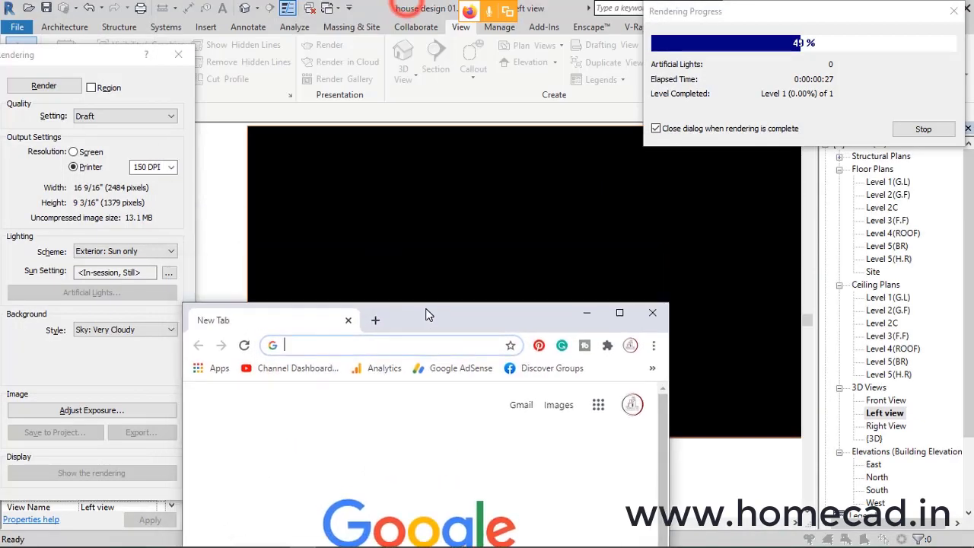
drag(430, 312, 430, 242)
double_click(431, 242)
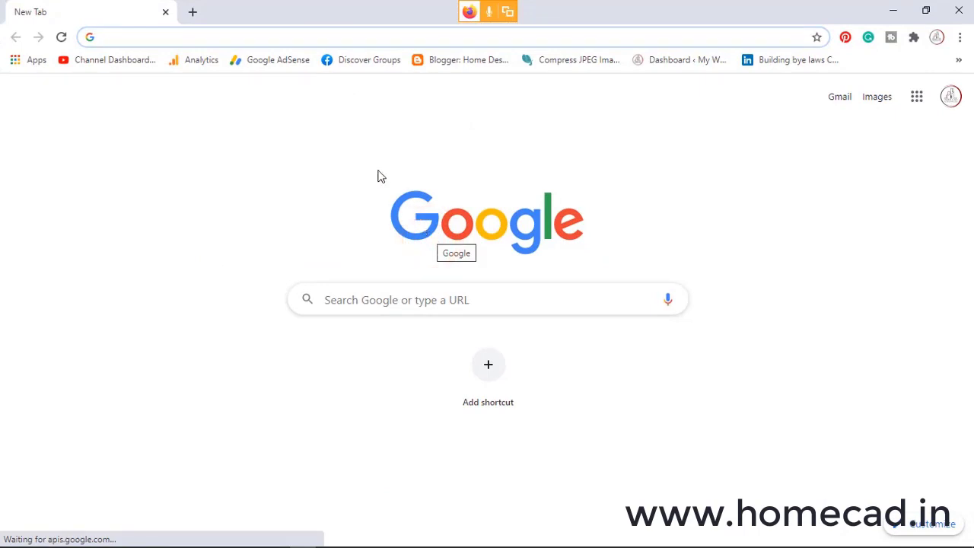
Step: Search Google for "background image" and show the image results
click(338, 38)
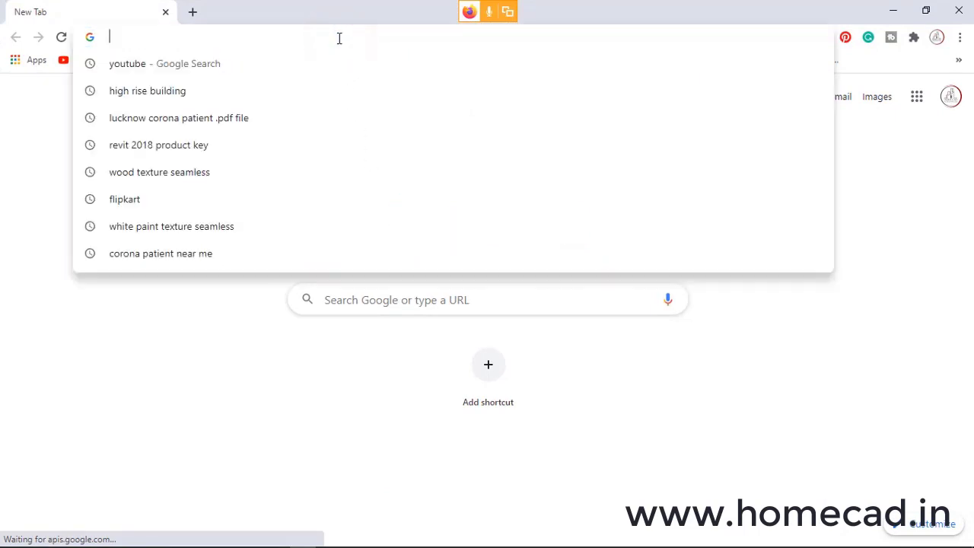
text(bACK)
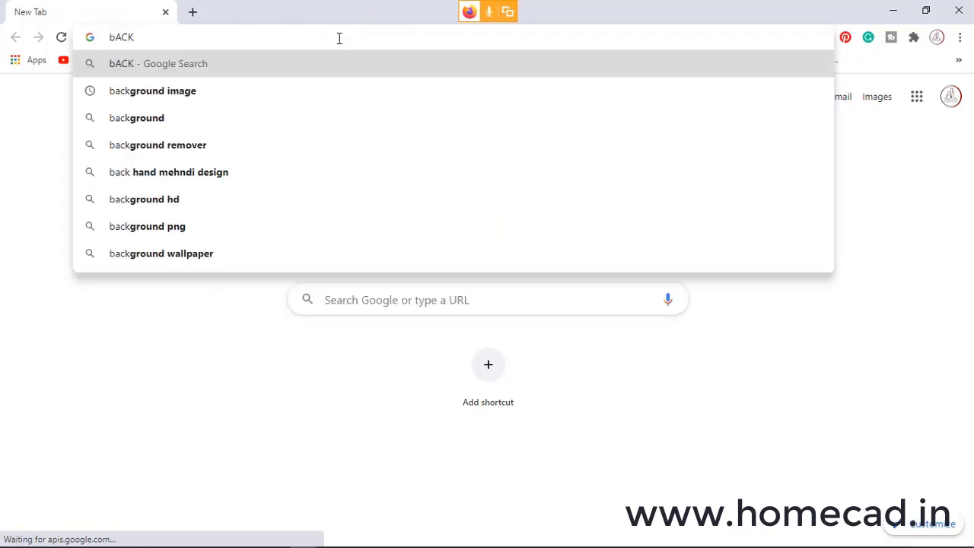
key(Down)
key(Return)
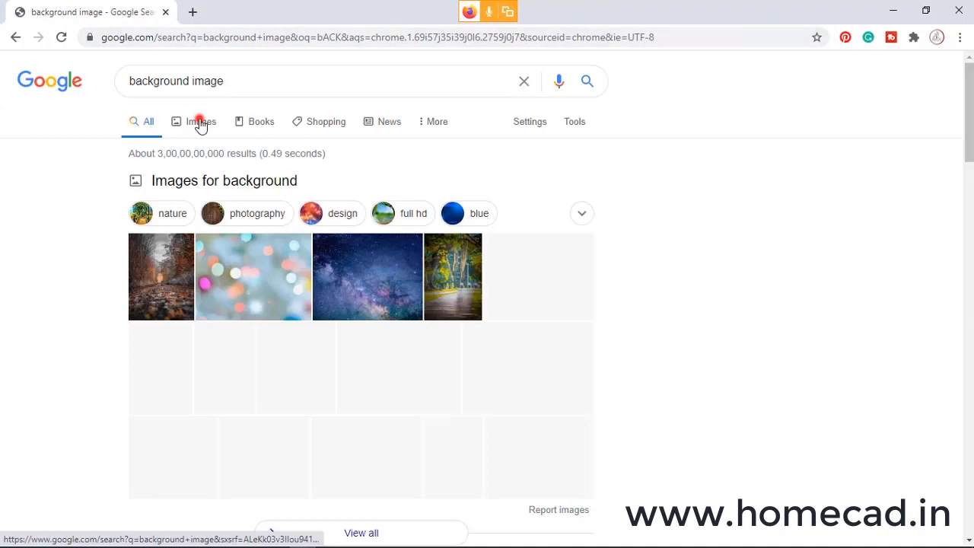
click(200, 123)
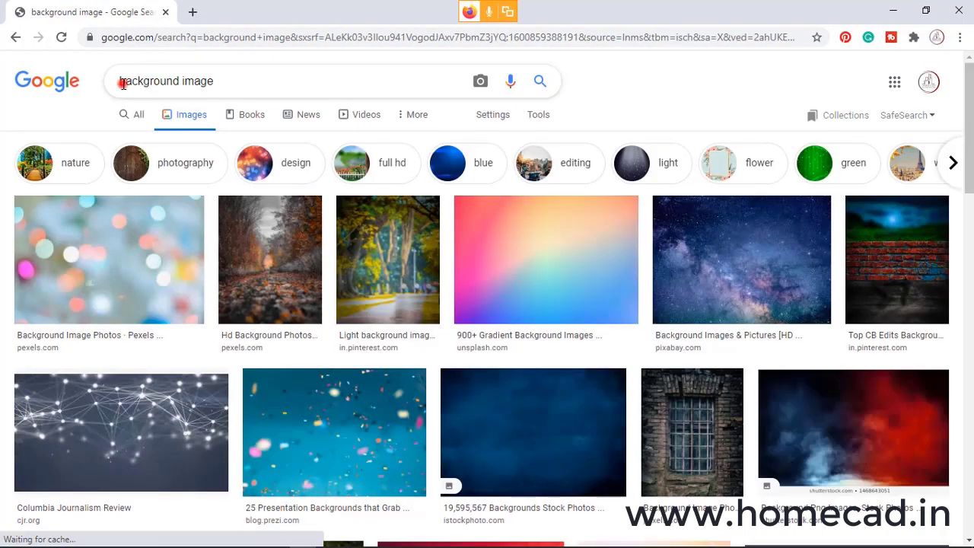
Step: Refine the image search to "NATURAL background image"
click(122, 83)
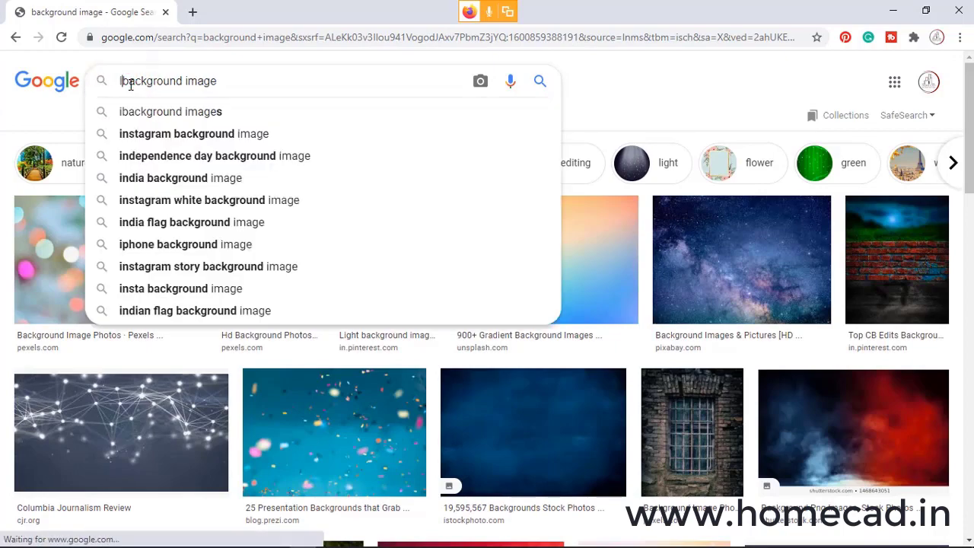
text(CITY)
key(Return)
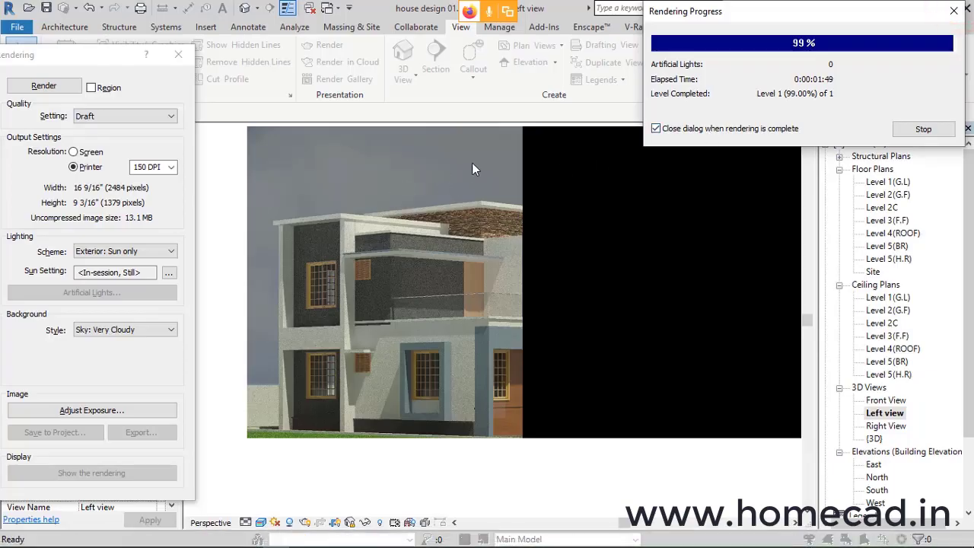
Step: Return to Google Chrome from the finished rendering and browse the natural background image results
mouse_move(232, 537)
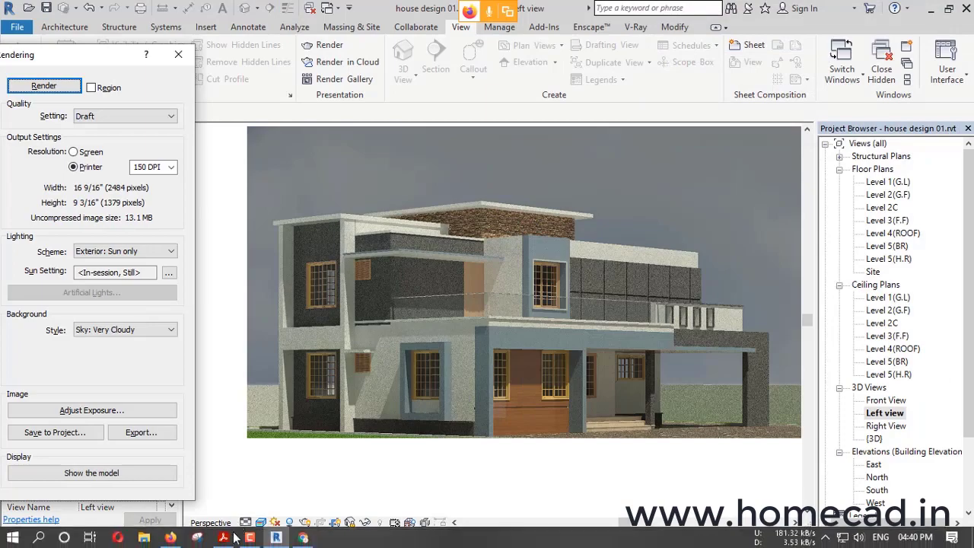
click(303, 537)
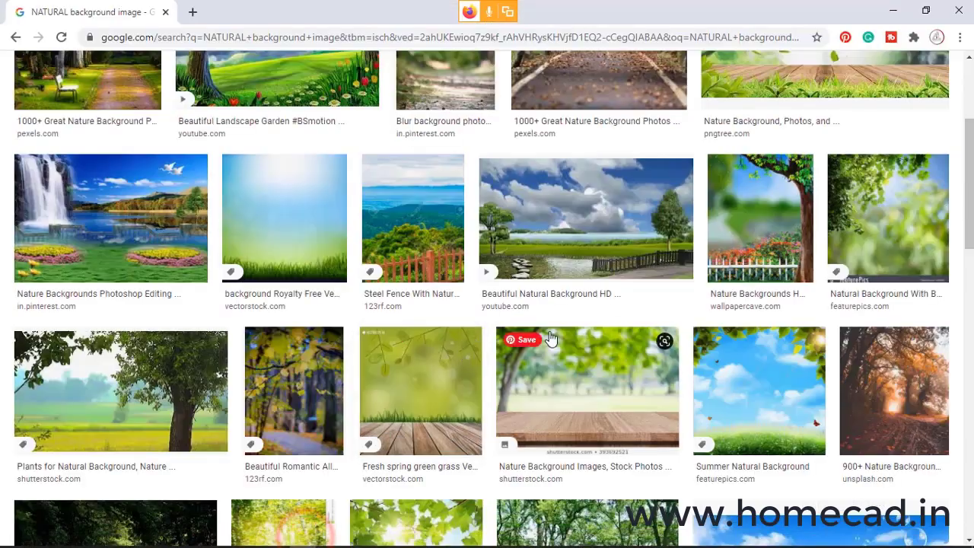
scroll(551, 338, down, 1)
scroll(551, 339, down, 5)
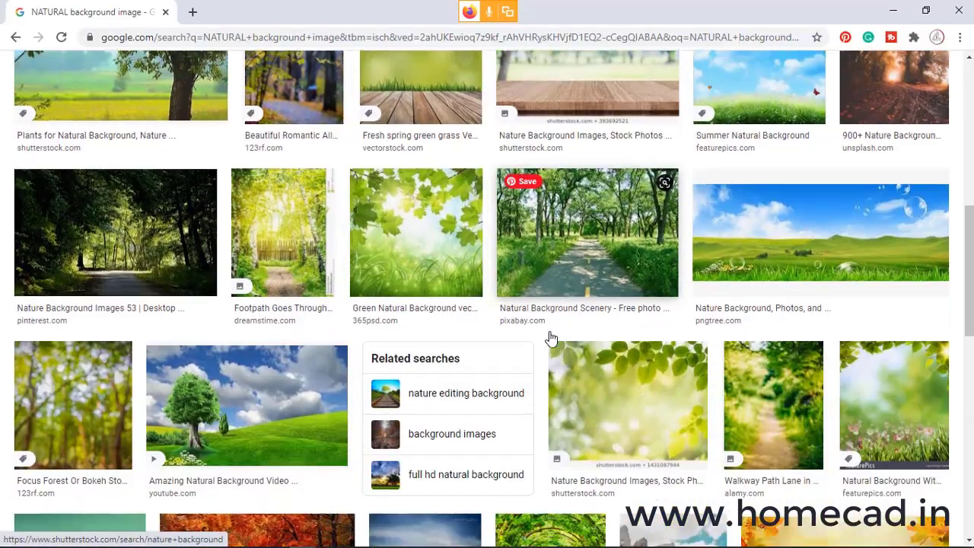
scroll(551, 339, down, 6)
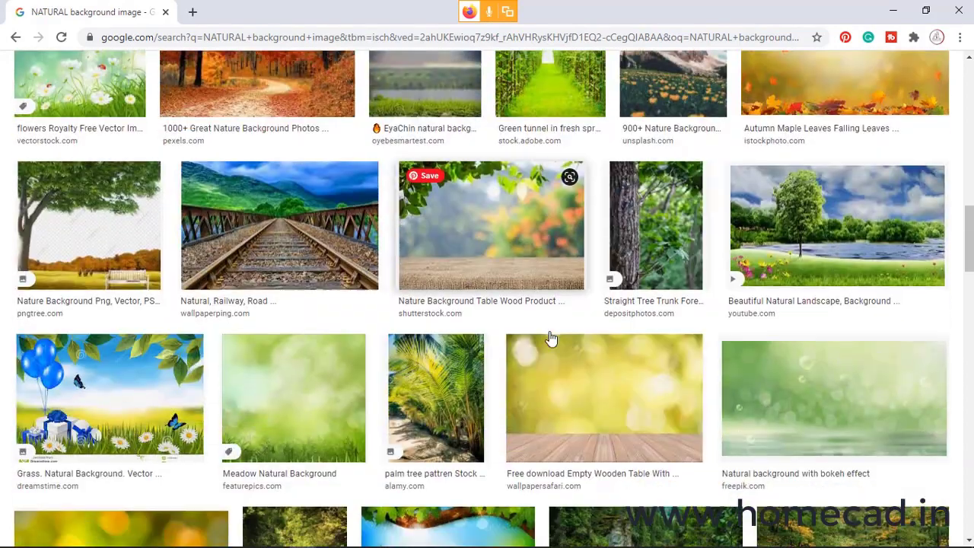
scroll(551, 338, down, 5)
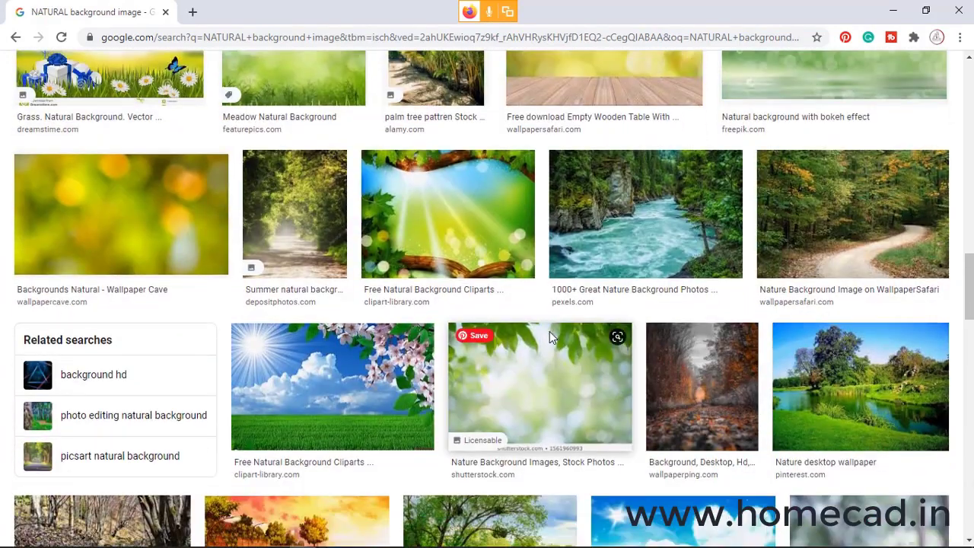
scroll(653, 320, down, 1)
scroll(602, 322, up, 15)
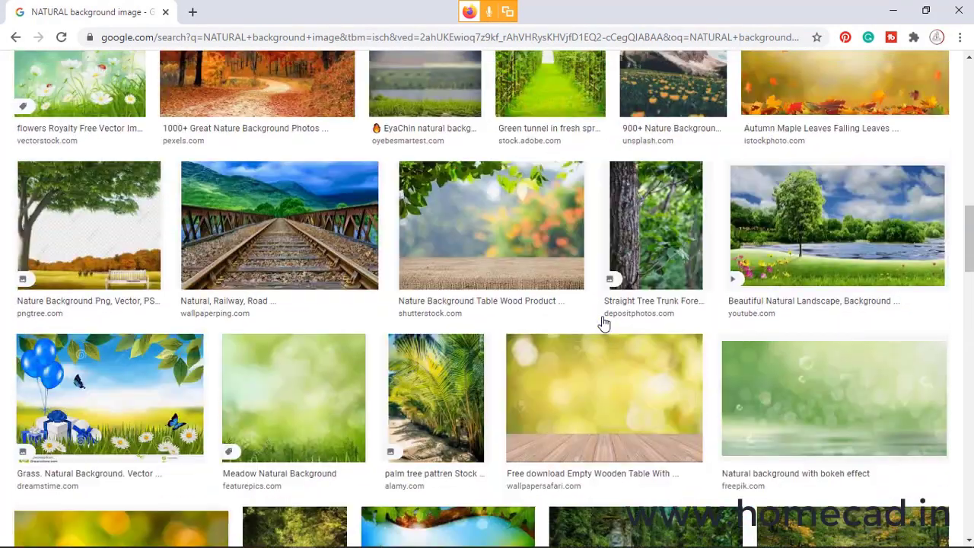
scroll(602, 322, up, 2)
Step: Change the image search to "SKY + TREE background image"
drag(175, 80, 95, 86)
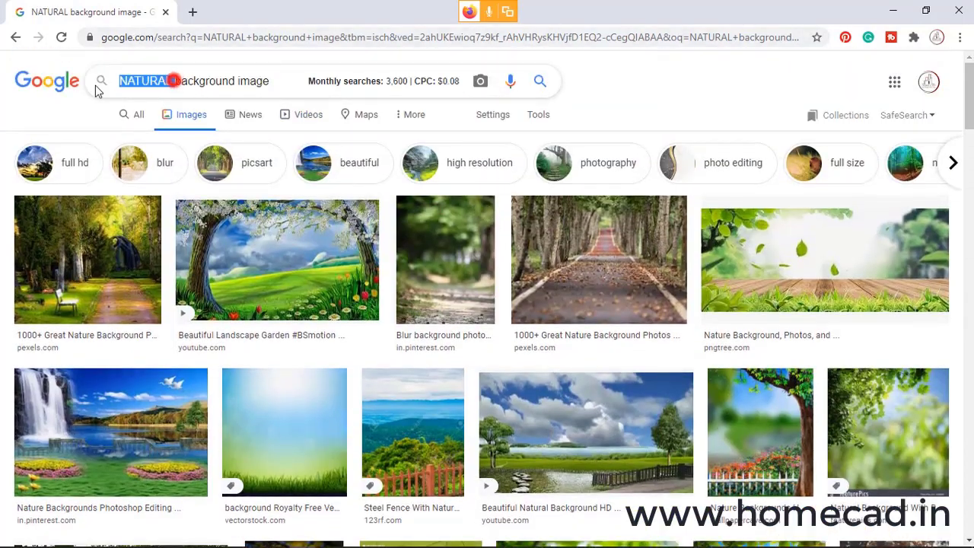
text(SKY )
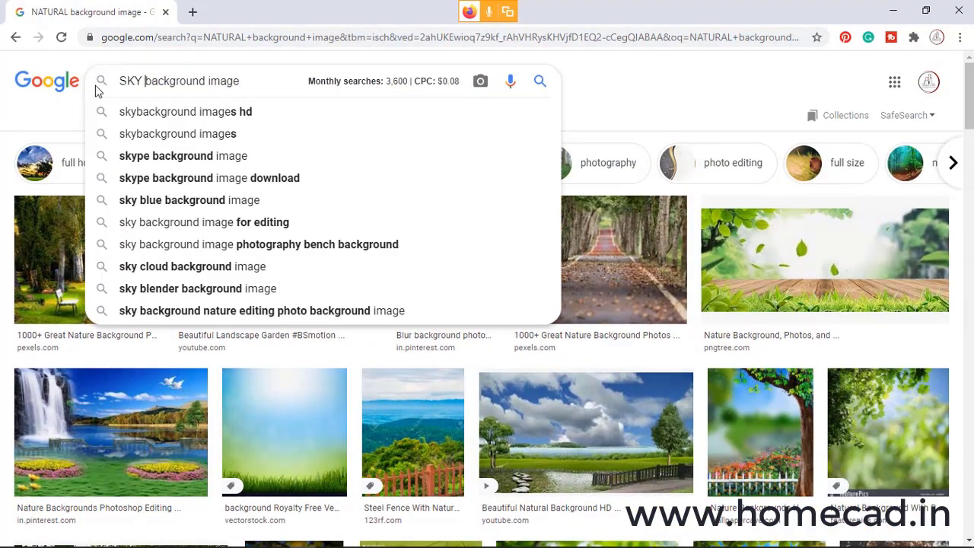
text(+ TREE)
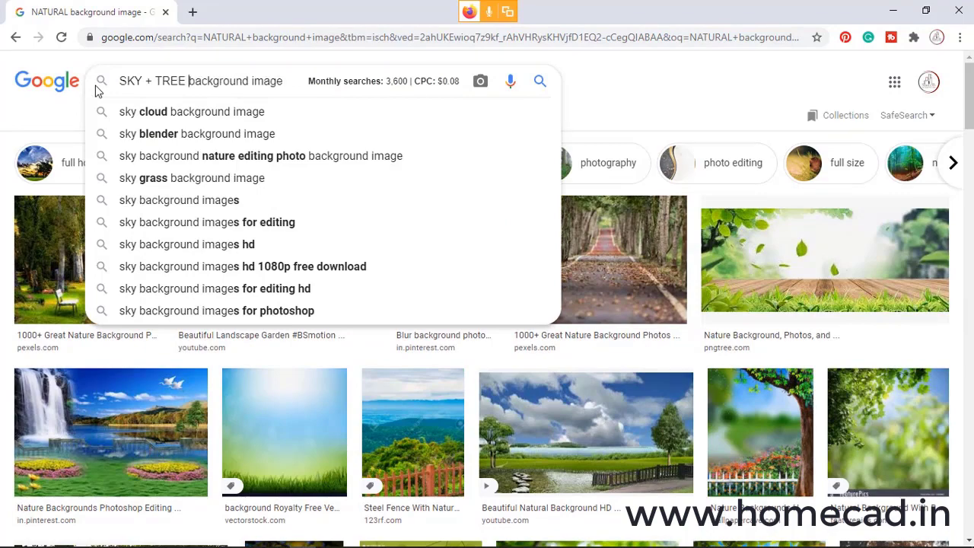
key(Return)
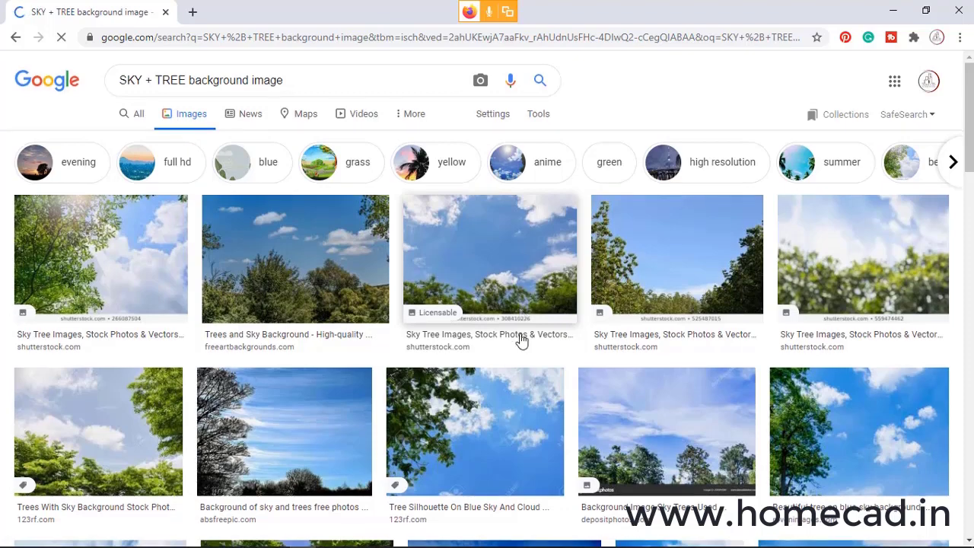
Step: Preview several pictures of park clearings with trees from the image results and their related images, and close the preview
scroll(522, 339, down, 2)
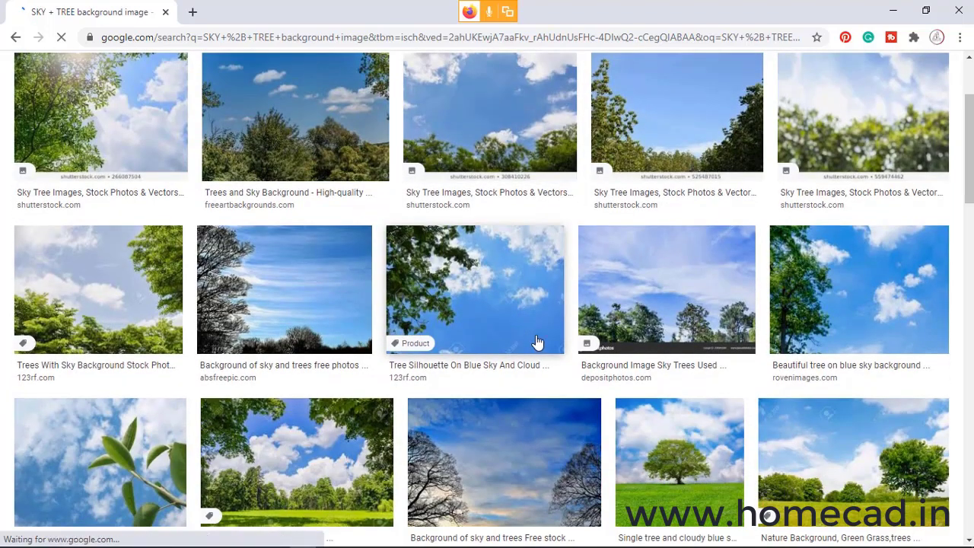
scroll(548, 344, down, 2)
click(341, 335)
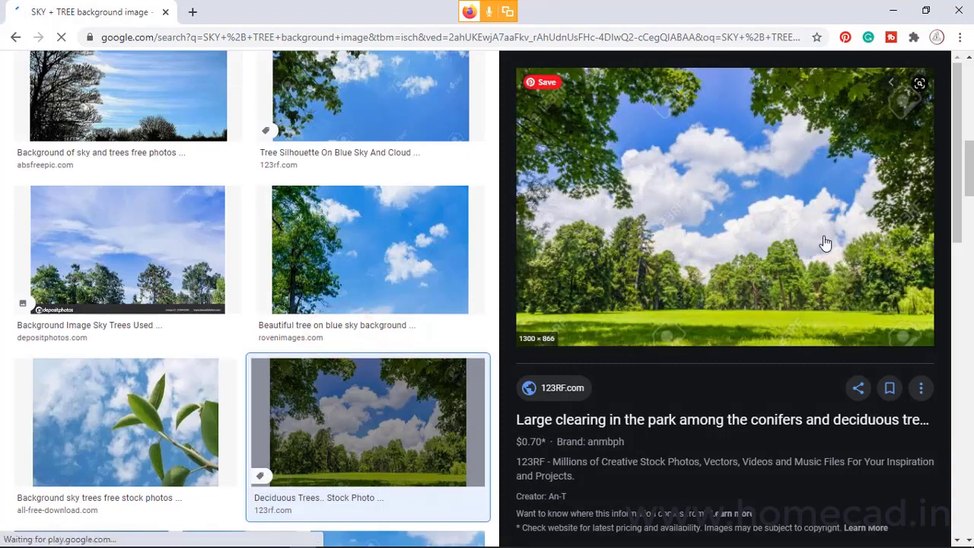
scroll(771, 255, down, 1)
scroll(770, 255, down, 4)
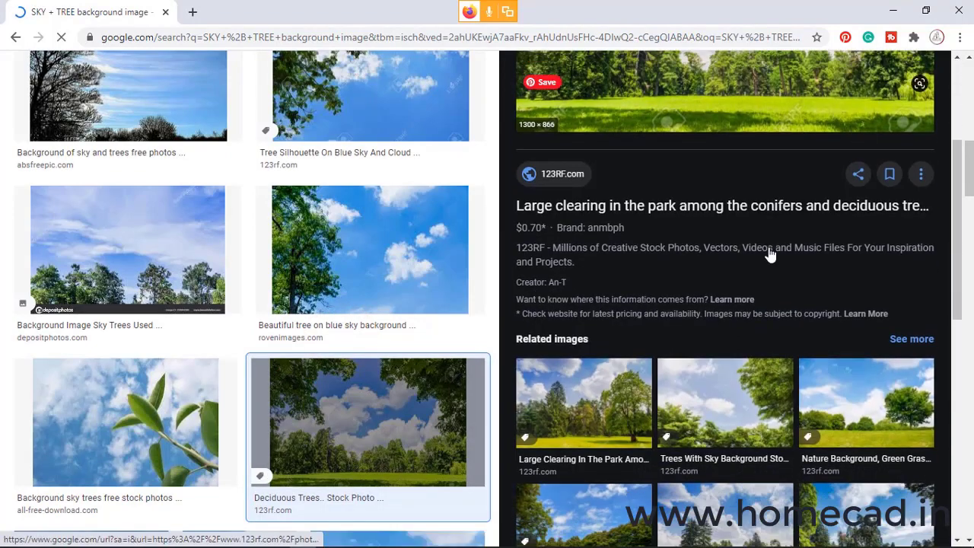
click(581, 345)
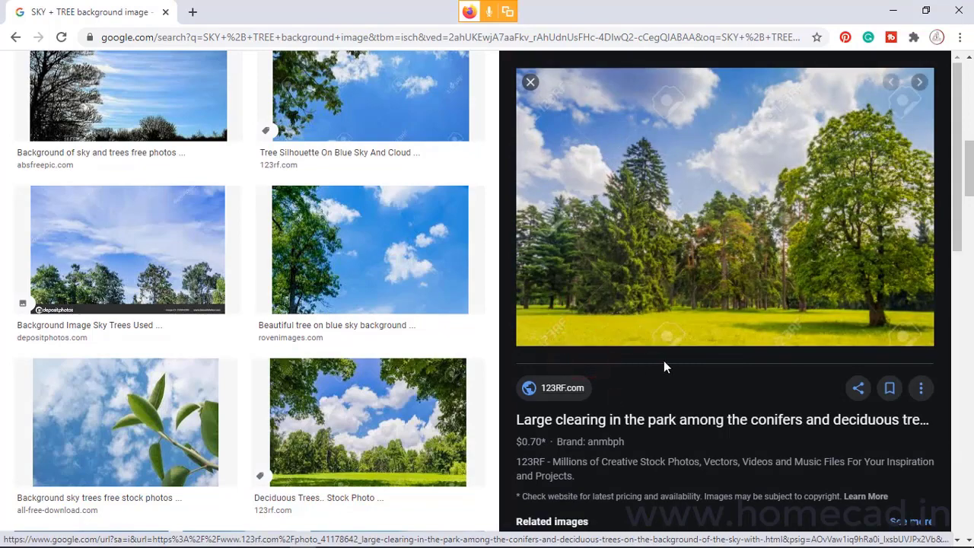
scroll(665, 365, down, 4)
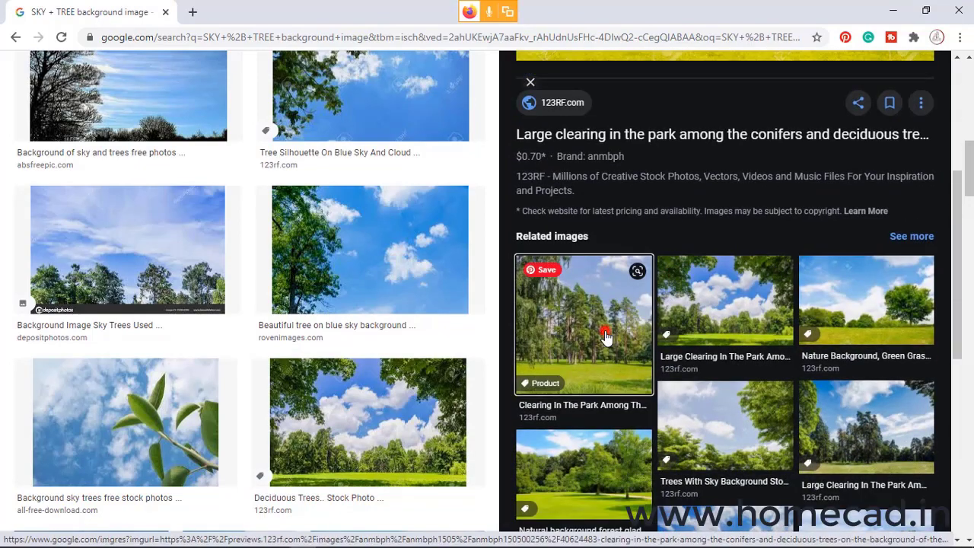
click(606, 335)
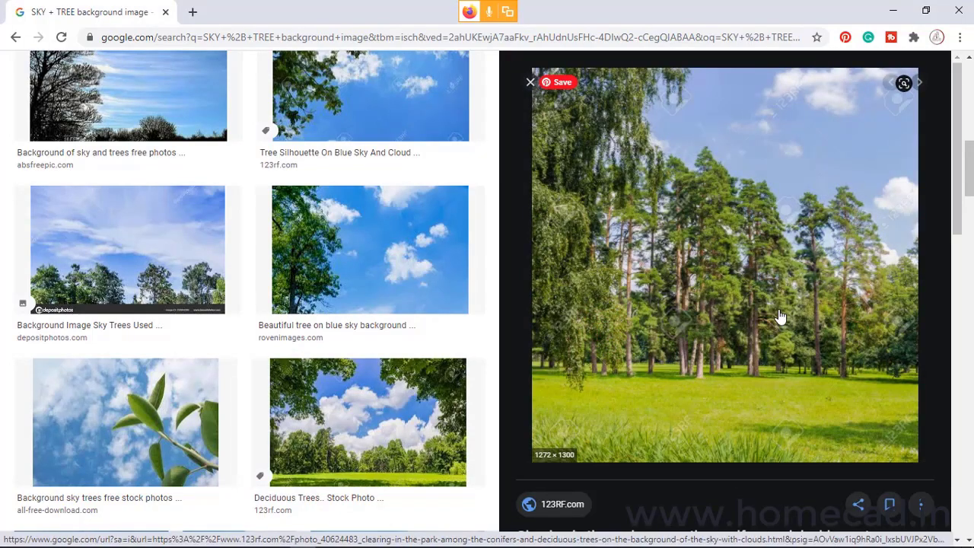
scroll(780, 316, down, 5)
click(861, 345)
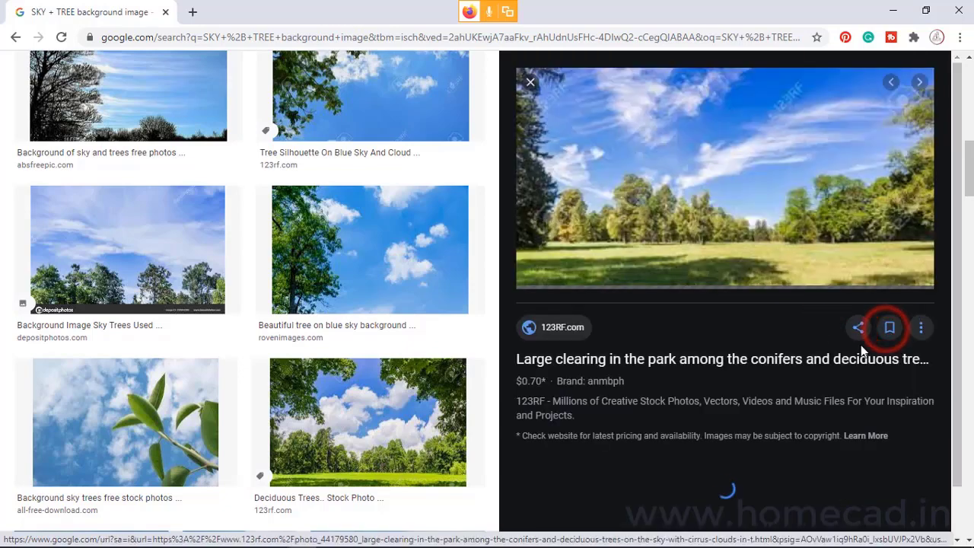
click(530, 81)
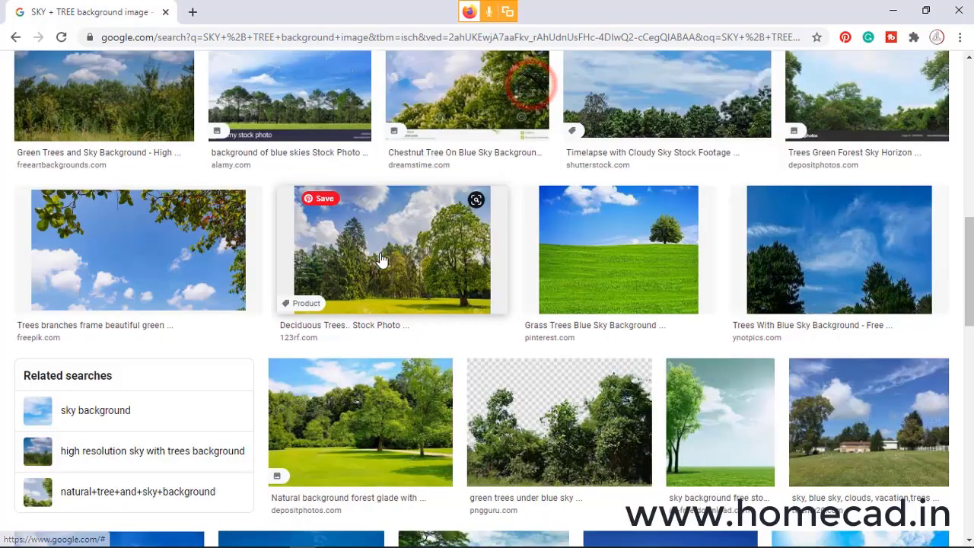
Step: Open the natural forest glade picture from the results and, from its related images, the Green Meadow Trees and Birds Background
scroll(382, 261, down, 2)
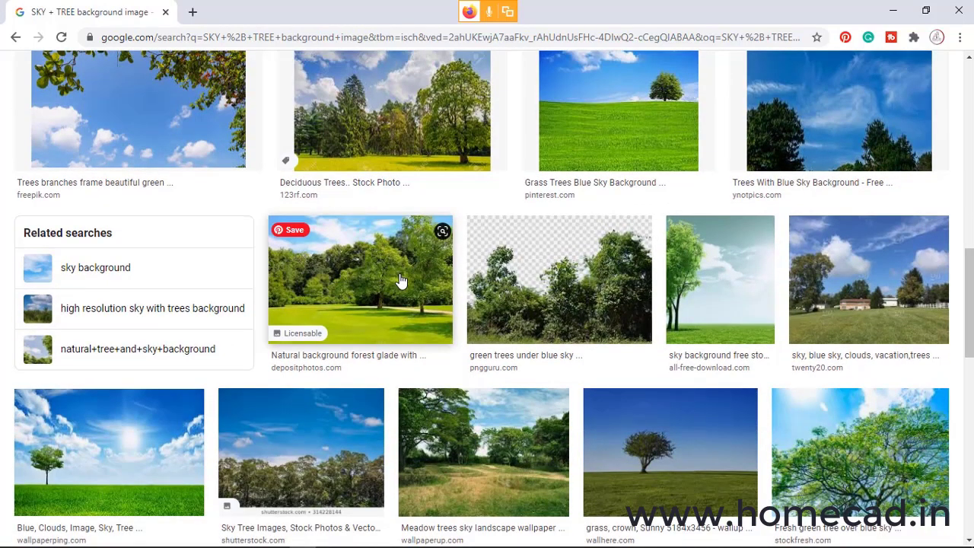
click(402, 281)
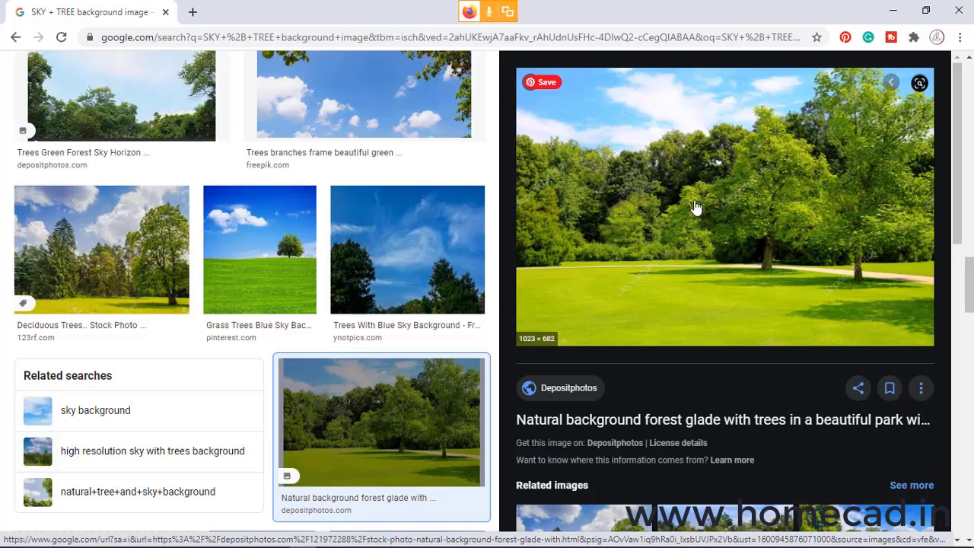
scroll(712, 266, down, 3)
click(746, 347)
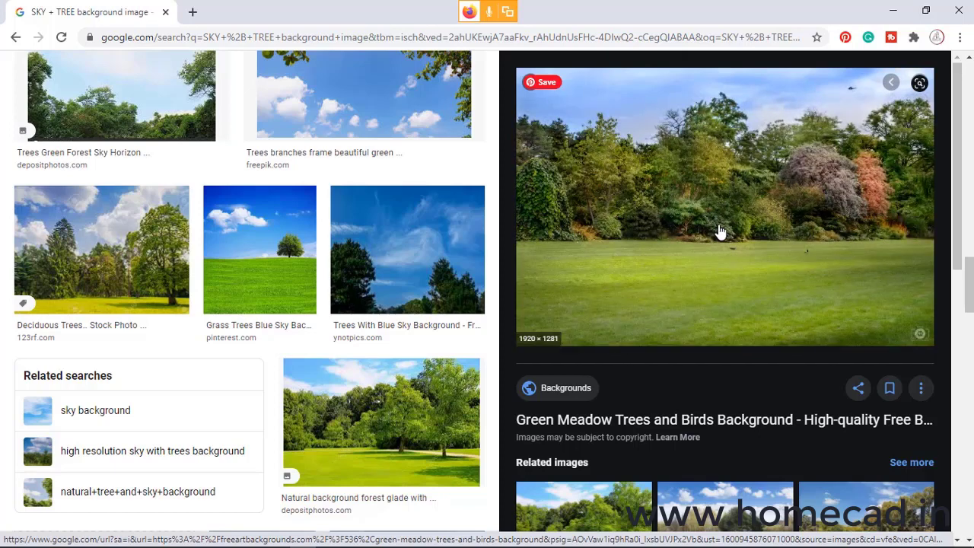
Step: Save the green meadow picture as Back in the Project 01 folder inside Revit 4-5 live batch on the Desktop
right_click(706, 191)
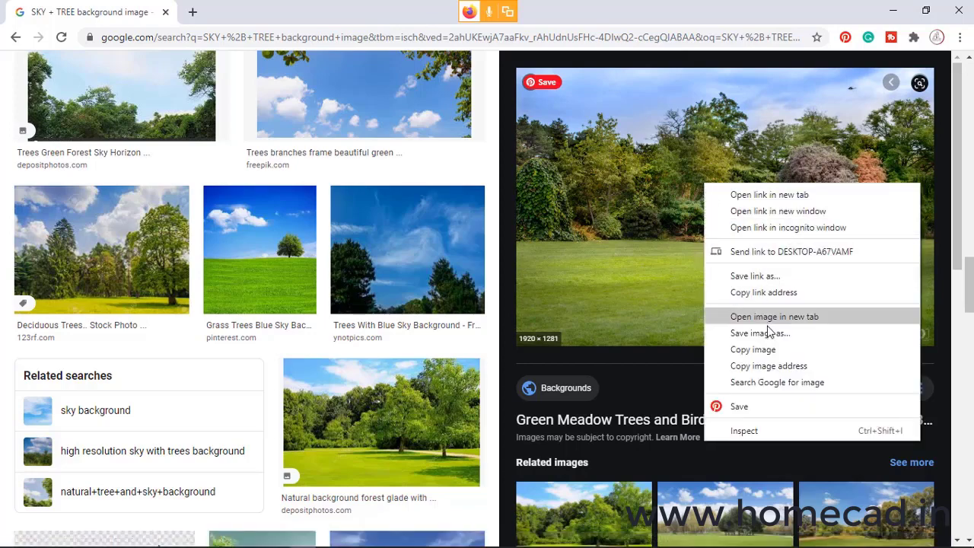
click(746, 326)
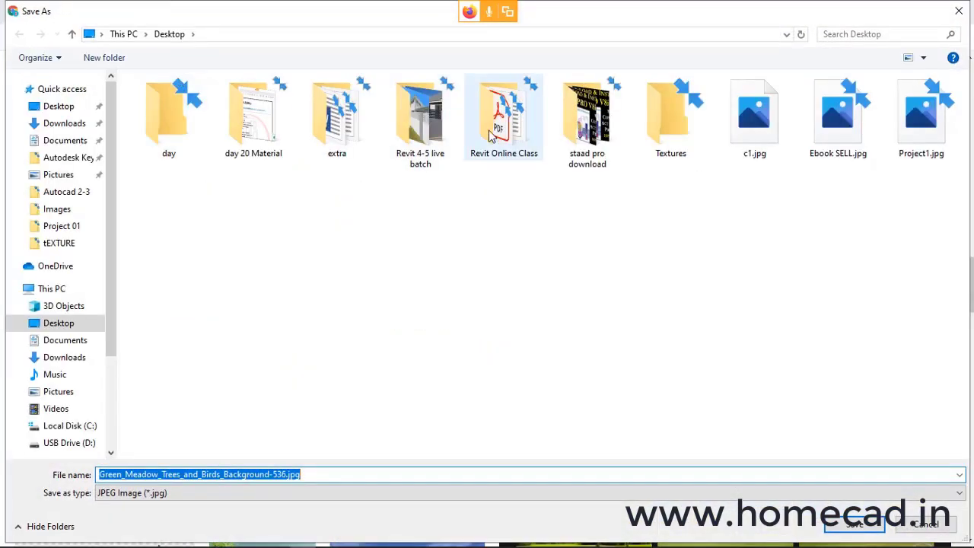
click(445, 131)
double_click(445, 131)
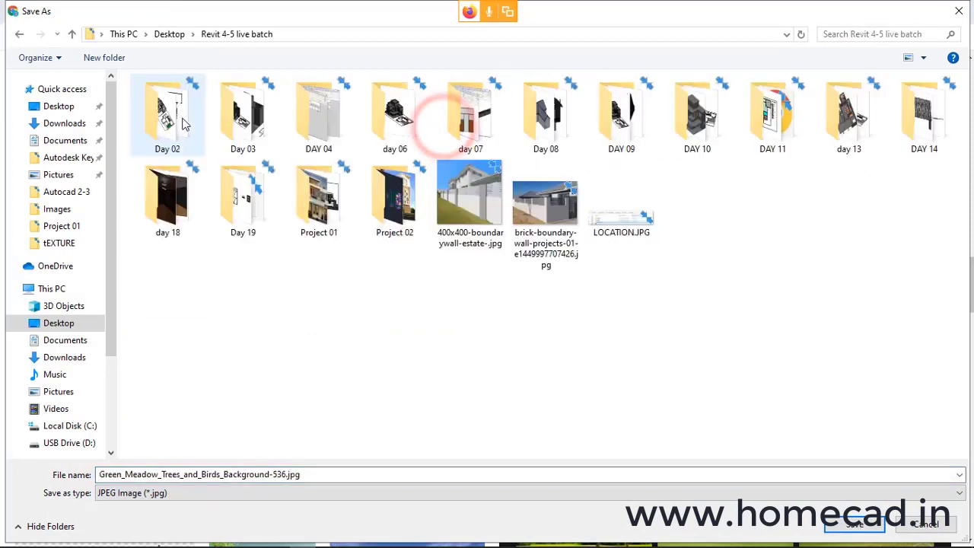
double_click(327, 209)
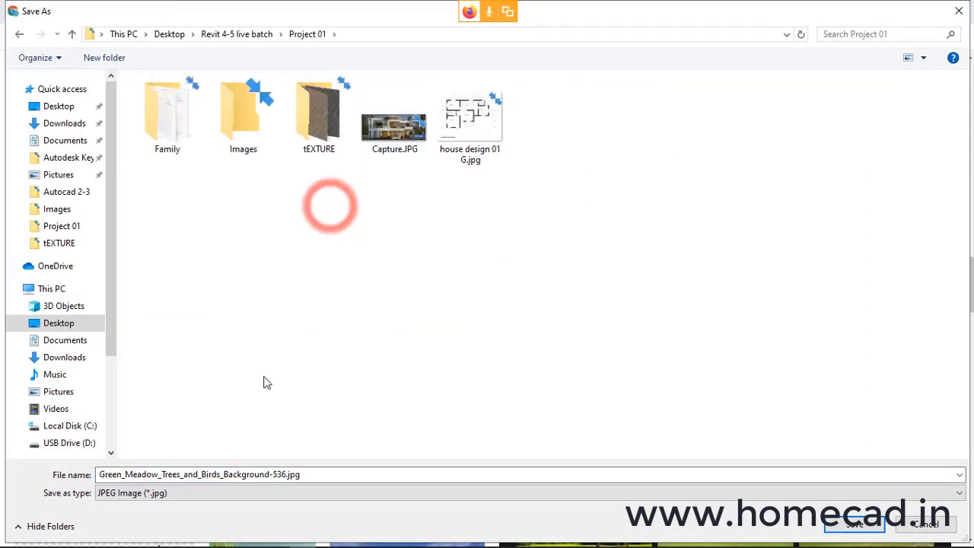
click(322, 474)
text(bAC)
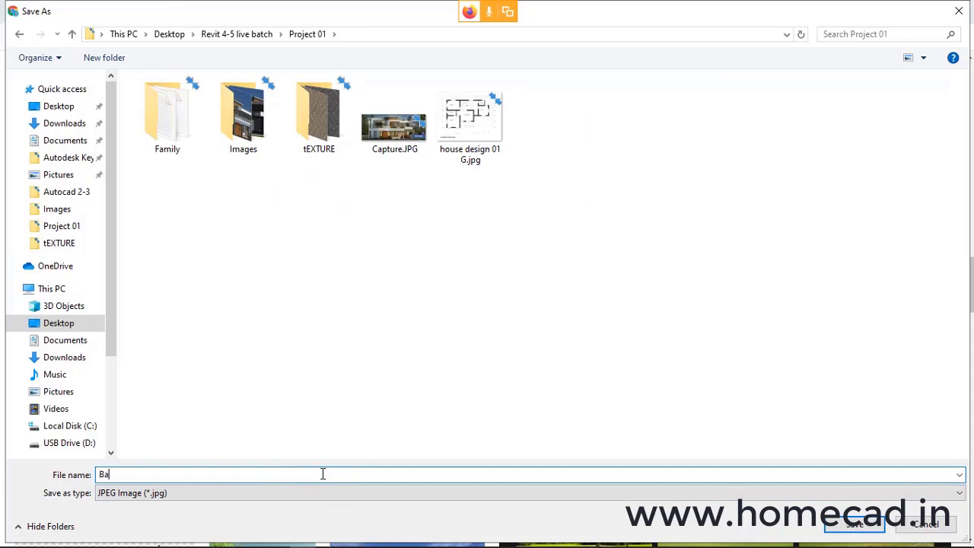
text(k)
key(Return)
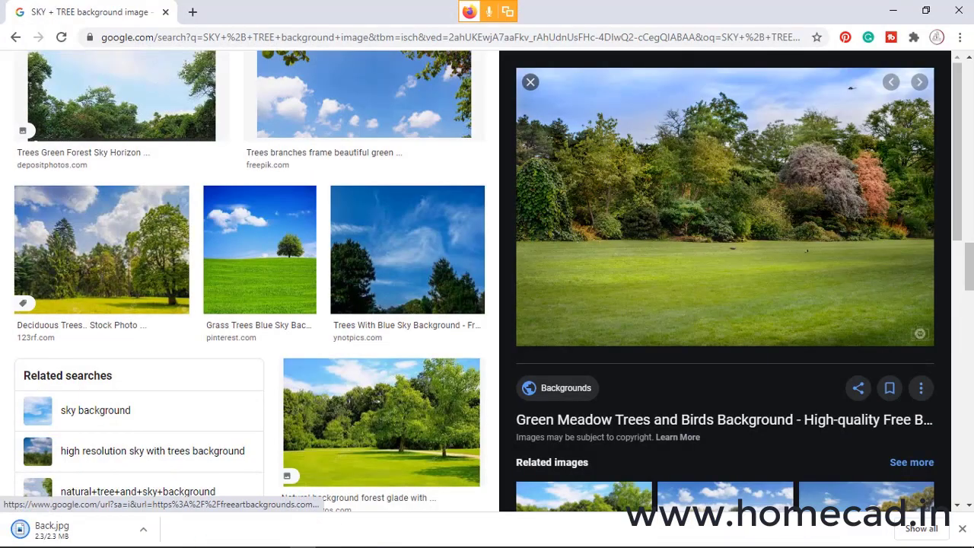
Step: Switch to Revit and set the rendering background style to Image, using Back.jpg from the Project 01 folder
click(277, 537)
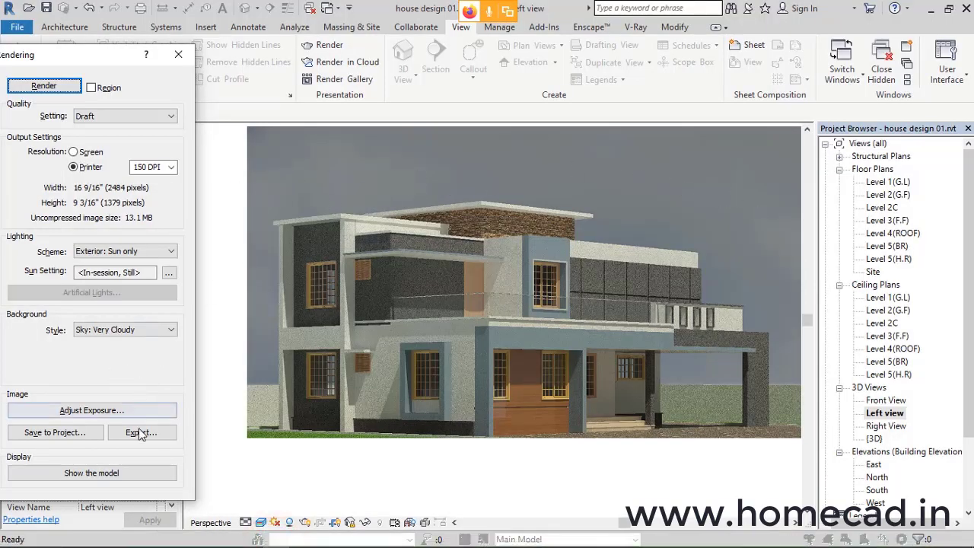
click(140, 336)
click(110, 397)
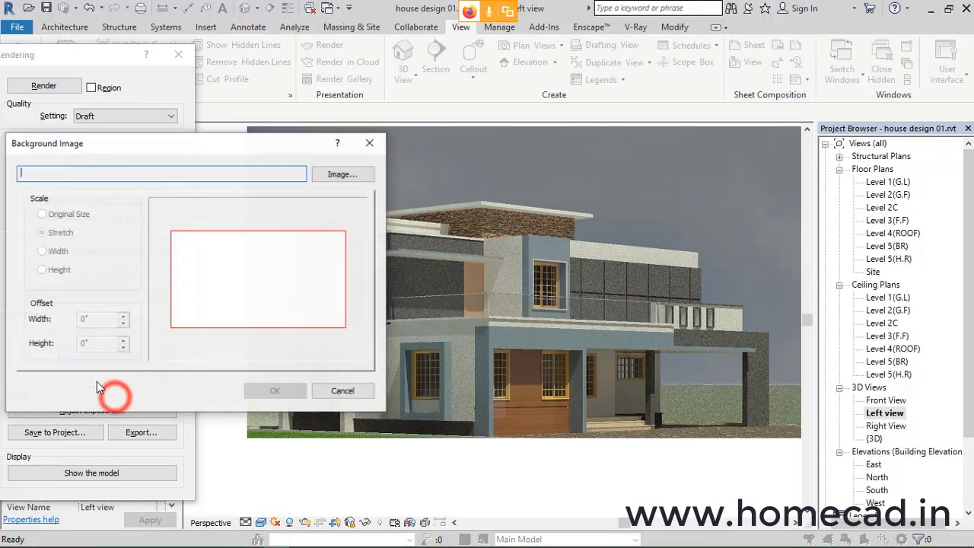
click(335, 174)
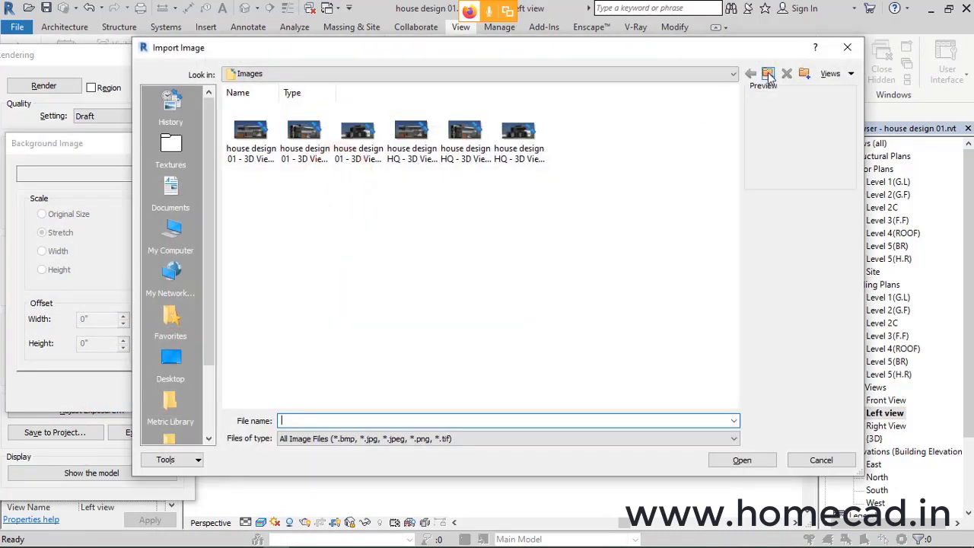
click(768, 73)
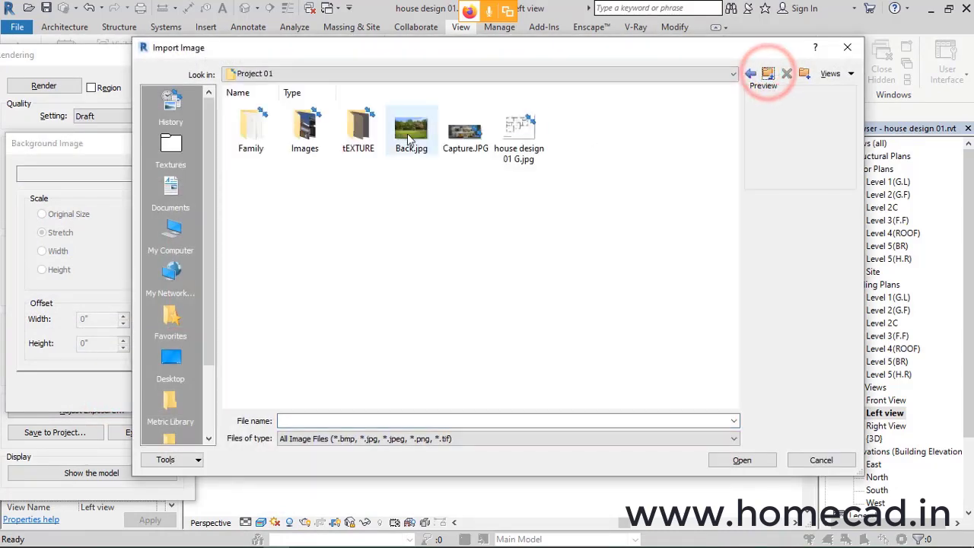
click(411, 137)
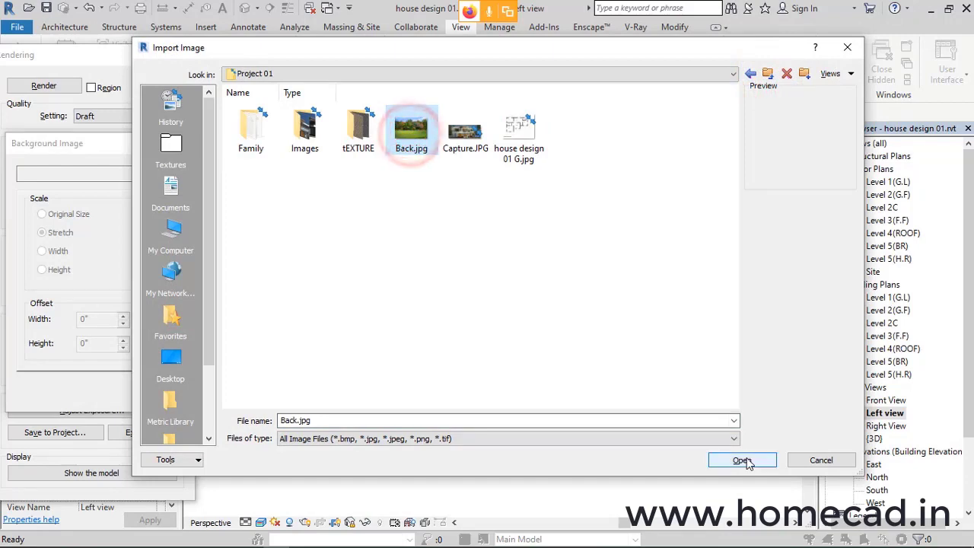
click(742, 460)
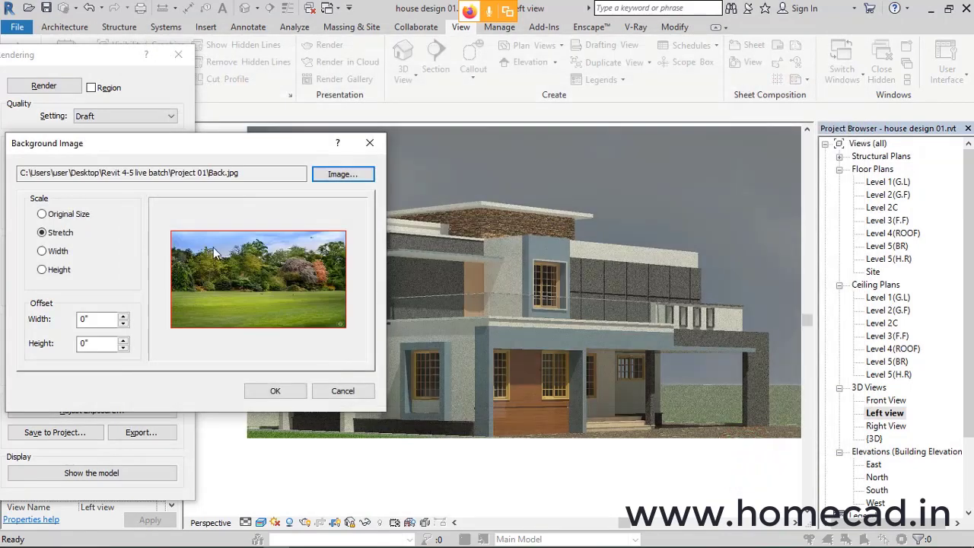
click(274, 389)
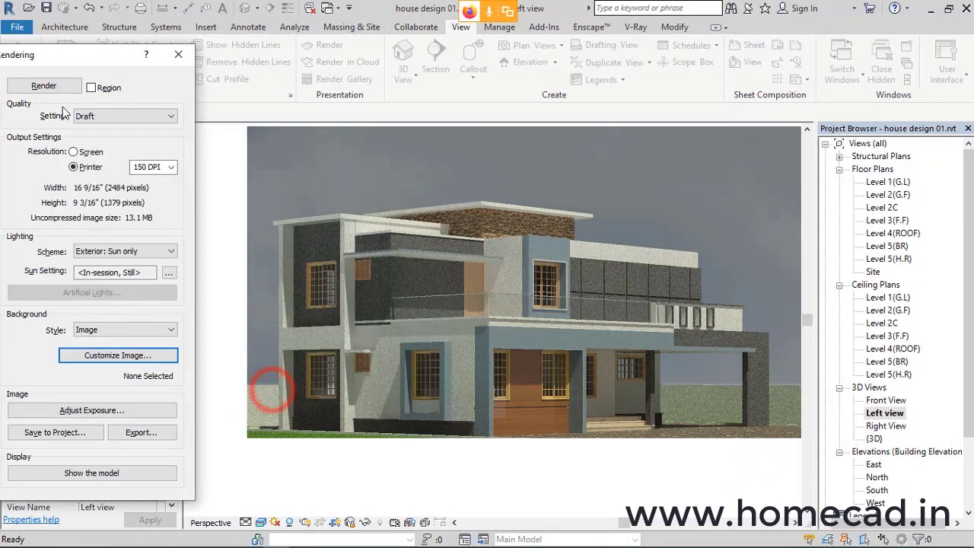
Step: Set the output resolution to Screen and render the Left view with the new background
click(55, 86)
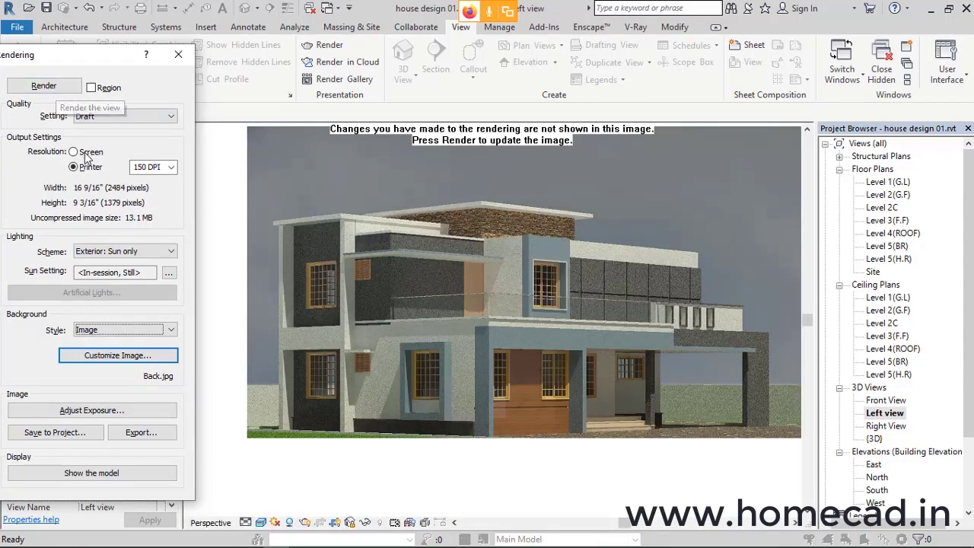
click(52, 87)
click(73, 151)
click(45, 86)
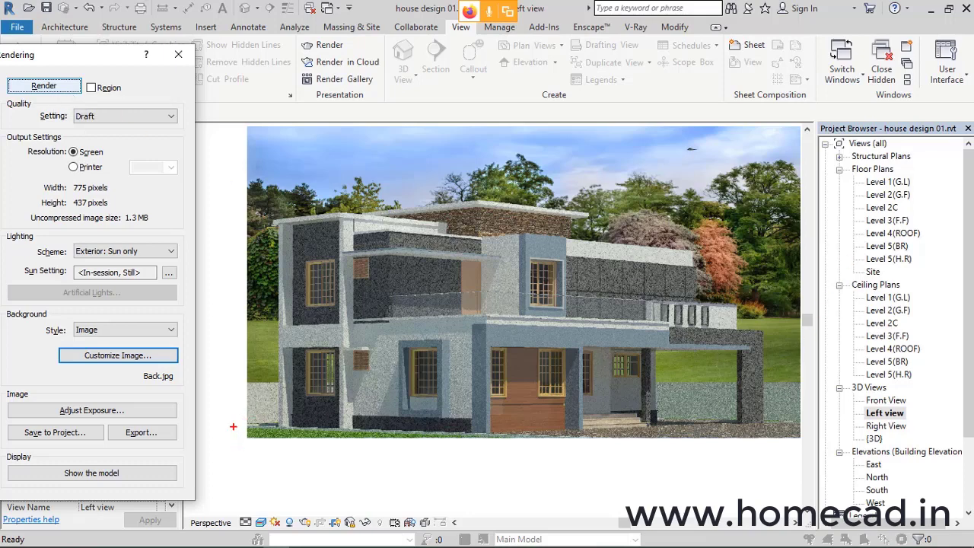
mouse_move(190, 431)
mouse_down()
mouse_move(559, 395)
mouse_move(803, 417)
mouse_up()
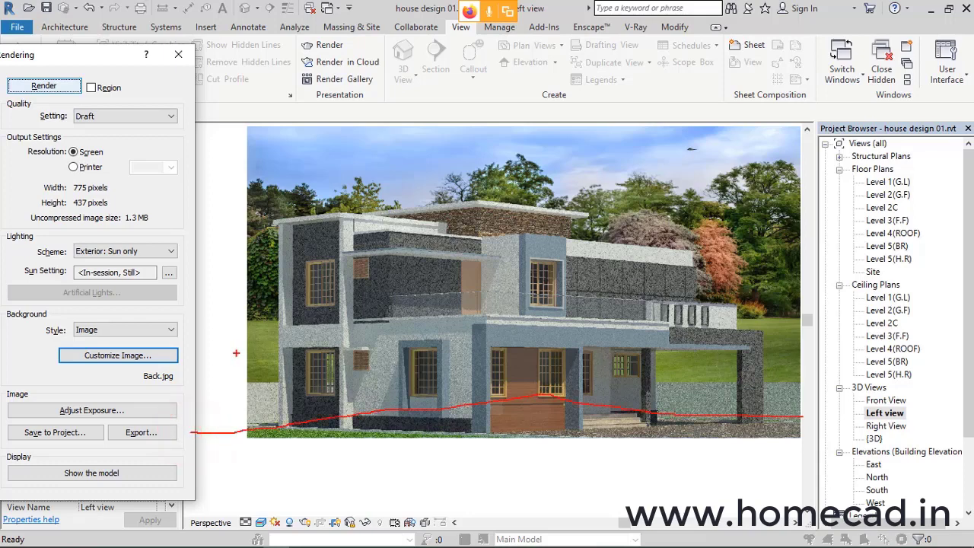
drag(216, 317, 818, 325)
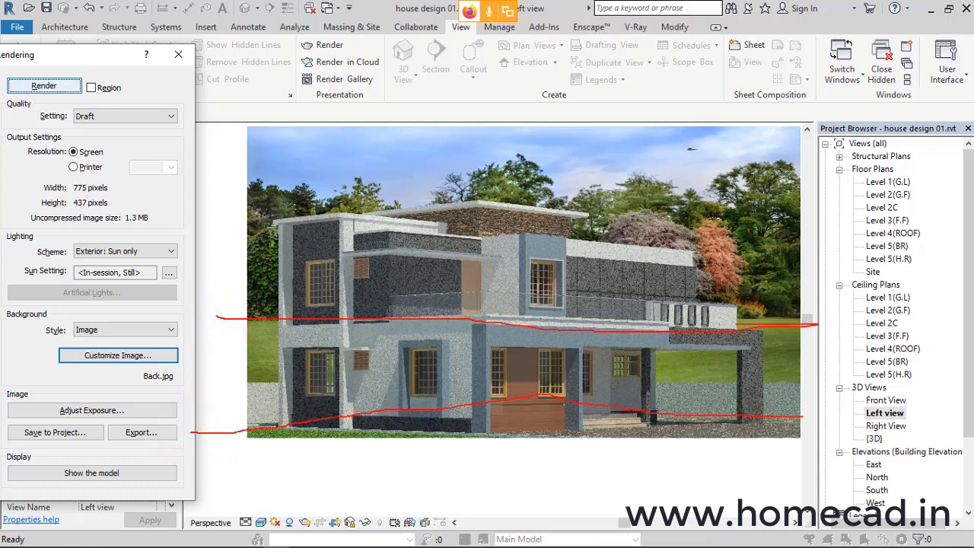
key(Escape)
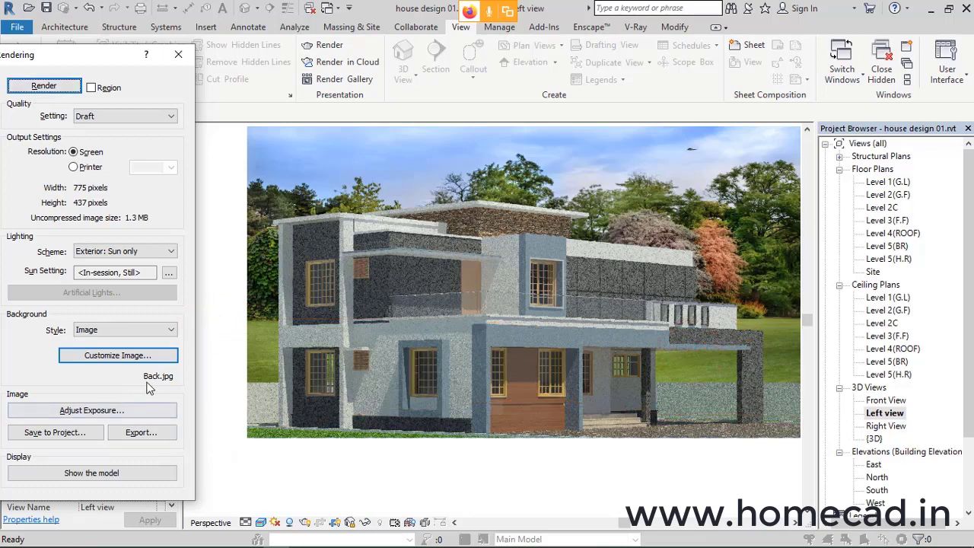
Step: Set the background image's height offset to -1 1/4" and render the Left view again
click(149, 354)
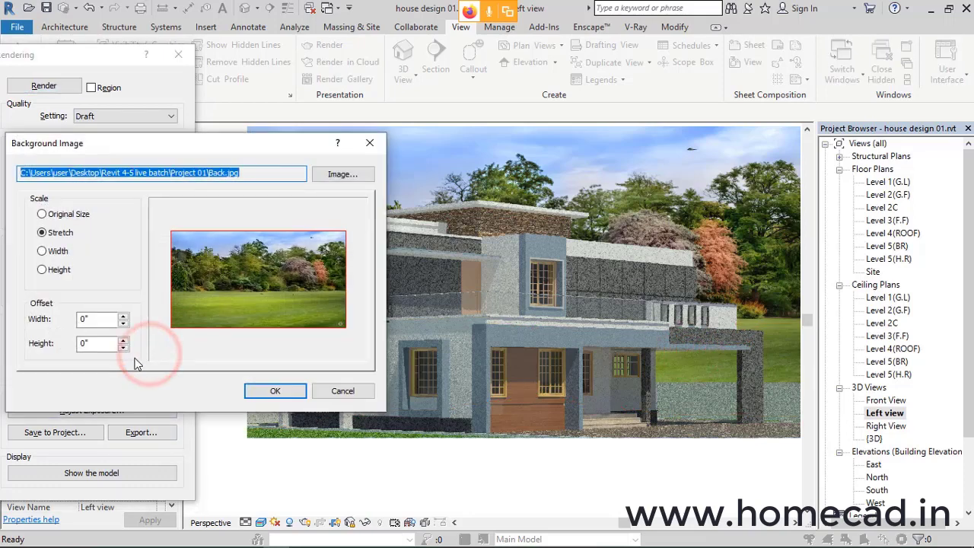
click(124, 347)
click(124, 347)
click(123, 347)
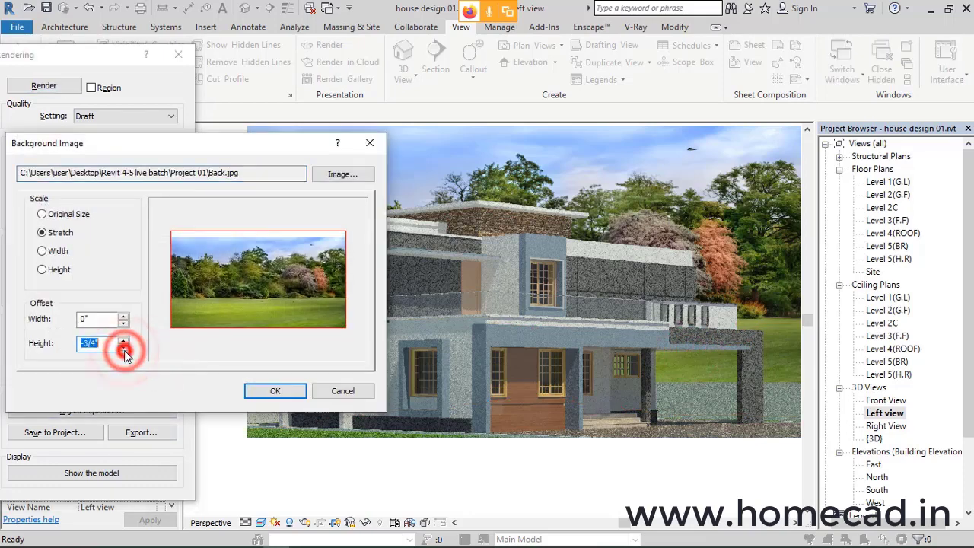
click(124, 348)
click(123, 348)
click(278, 392)
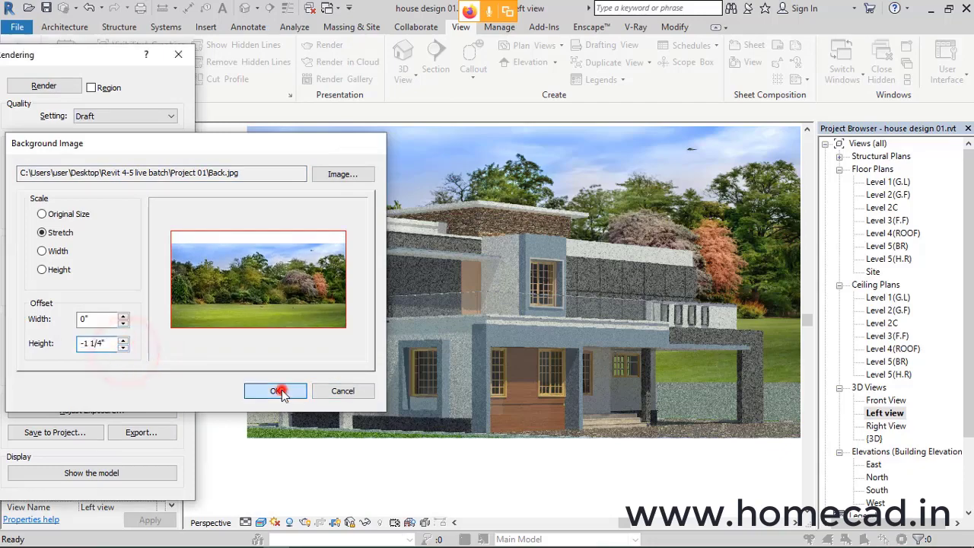
click(68, 86)
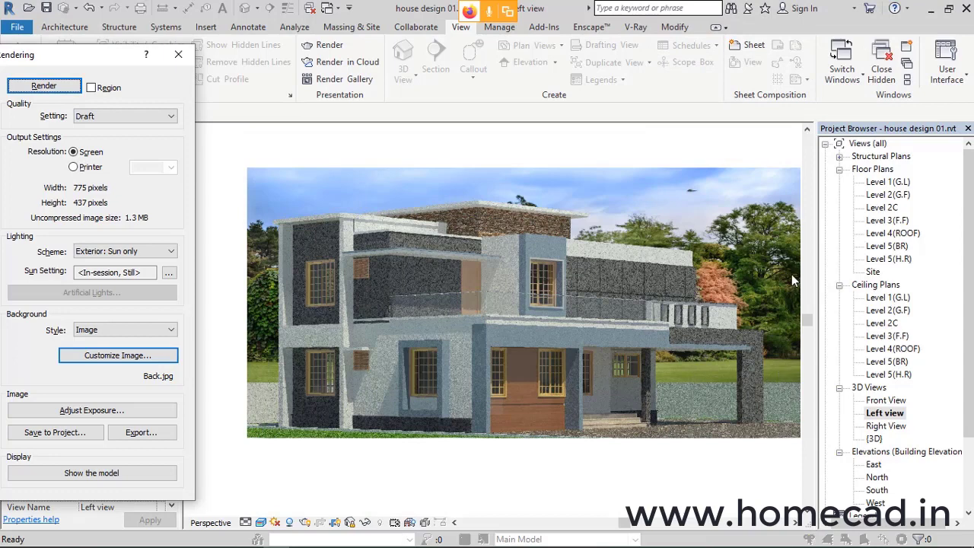
Step: Set the background image's height offset to -1 1/2" and render the Left view again
click(92, 354)
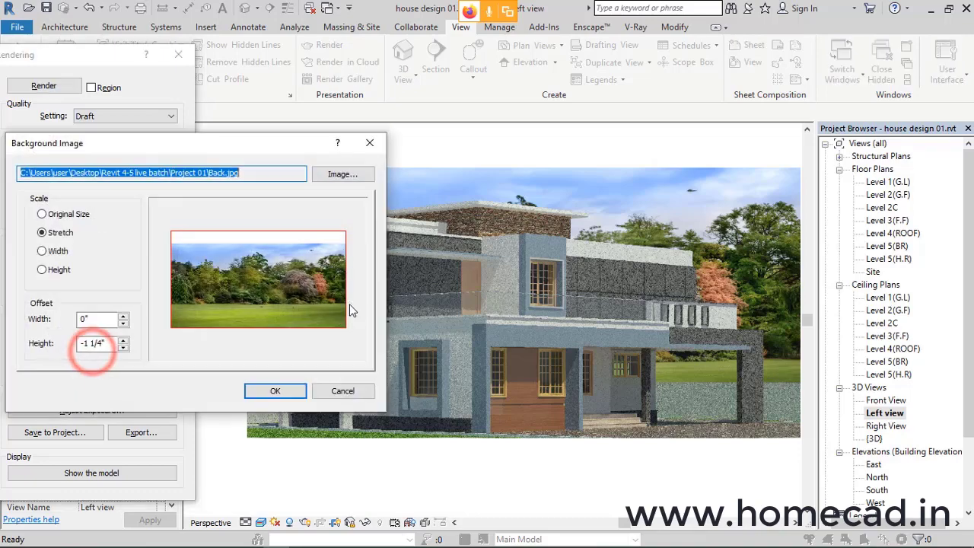
click(124, 347)
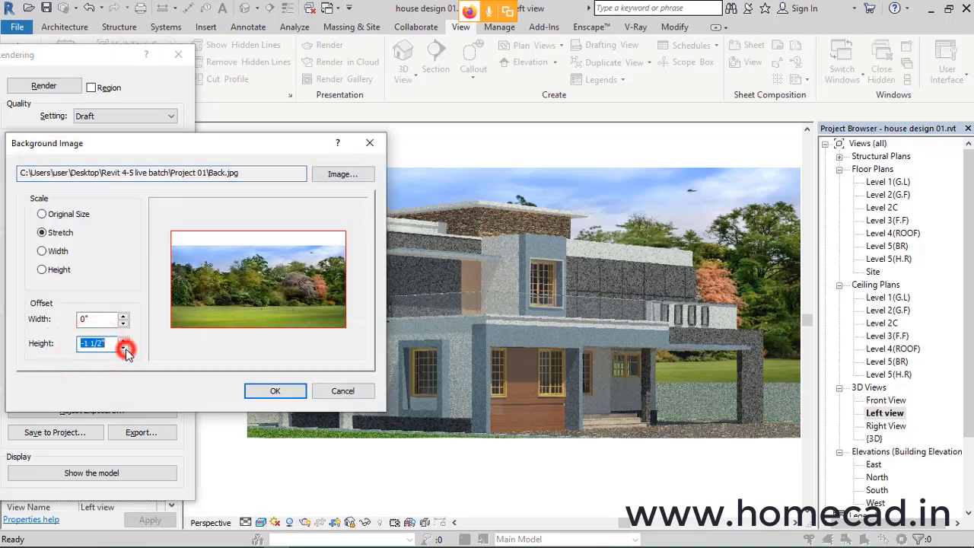
click(251, 392)
click(44, 86)
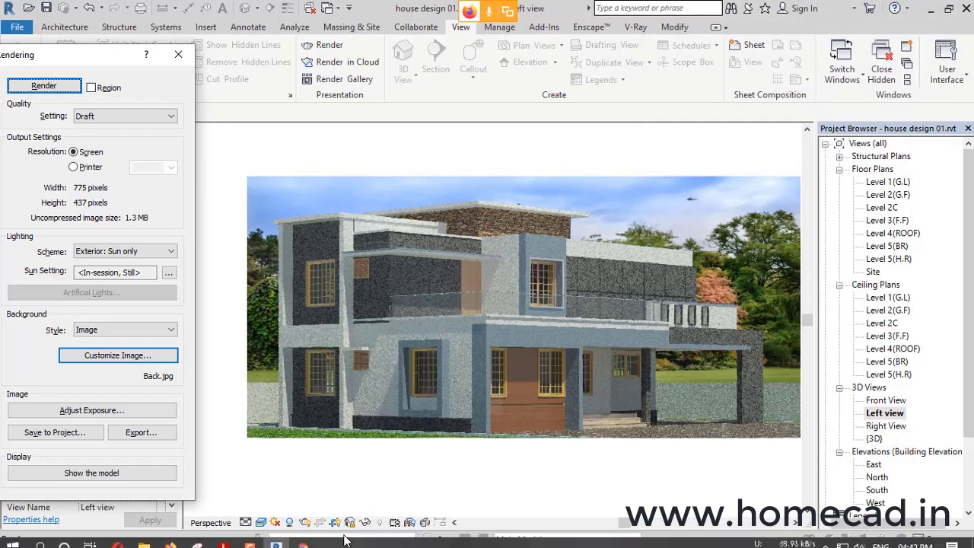
Step: Switch to Chrome and save the related forest glade picture as back 01 in the Project 01 folder
click(303, 538)
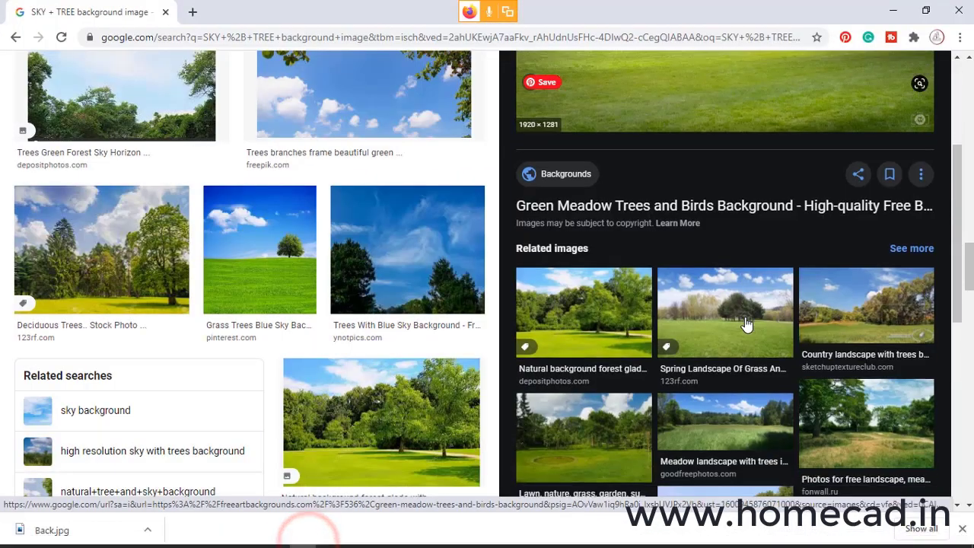
click(618, 322)
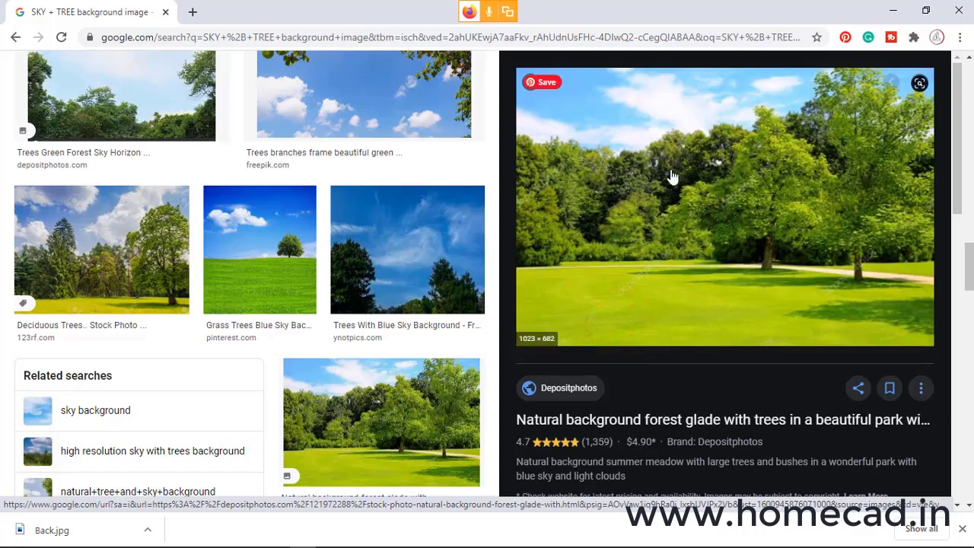
right_click(670, 172)
click(715, 320)
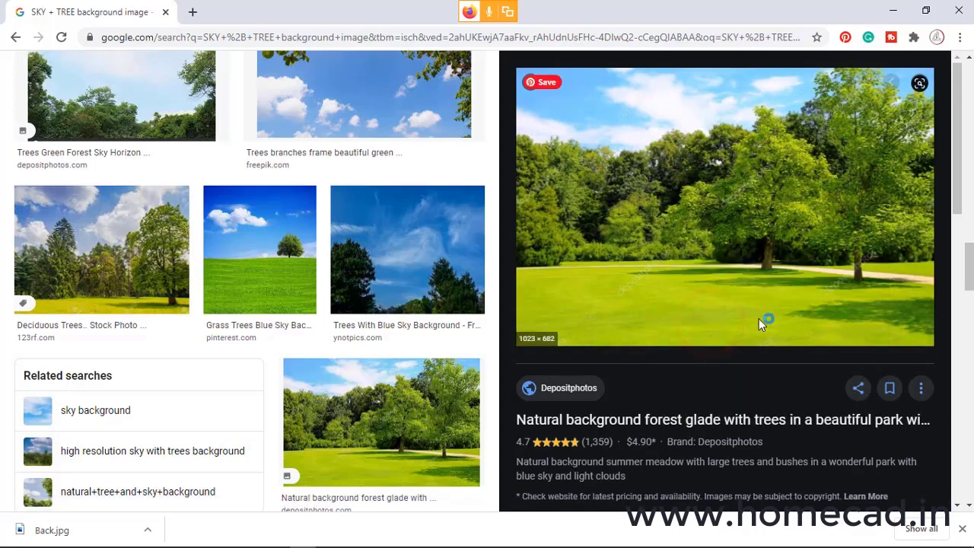
text(back 01)
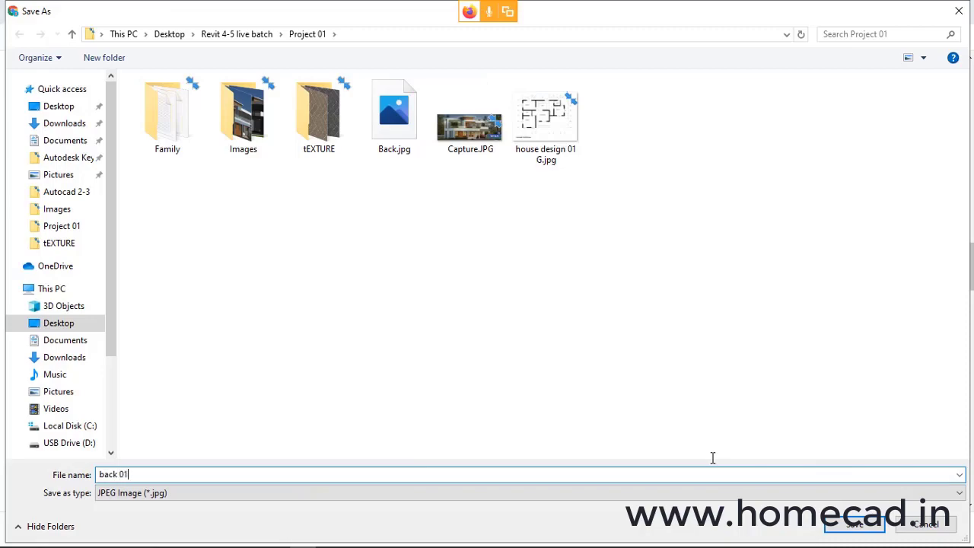
key(Return)
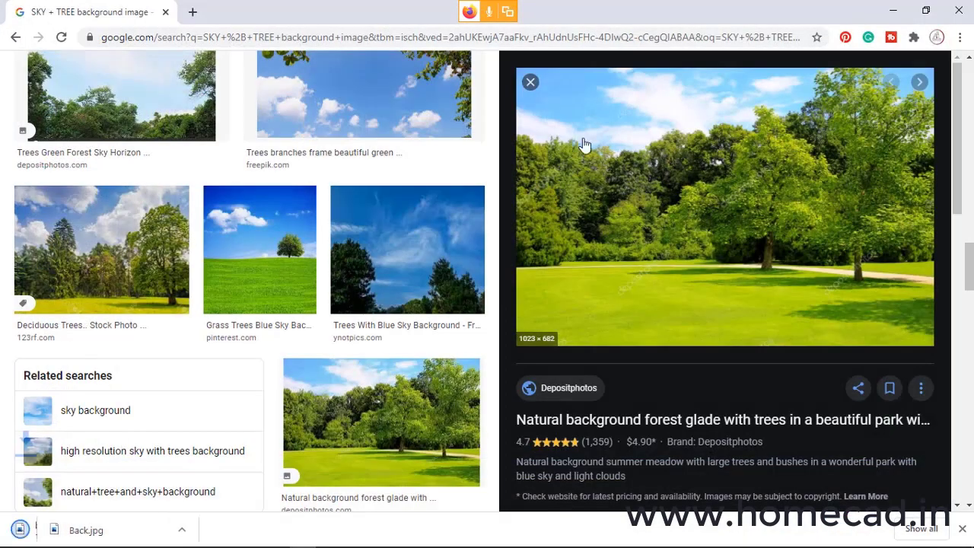
Step: Open the related summer park picture with broad lawns and save it as back 02 in the Project 01 folder
scroll(685, 320, down, 3)
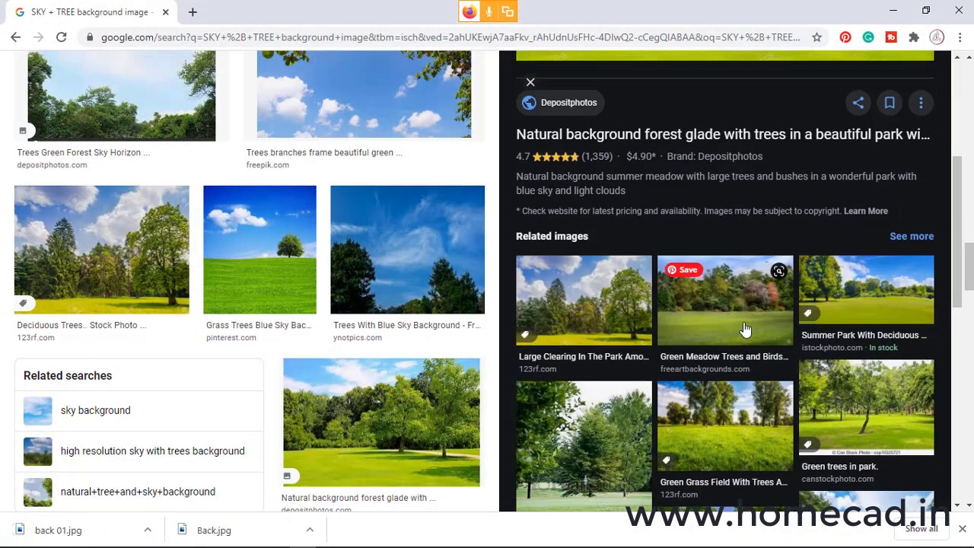
click(860, 306)
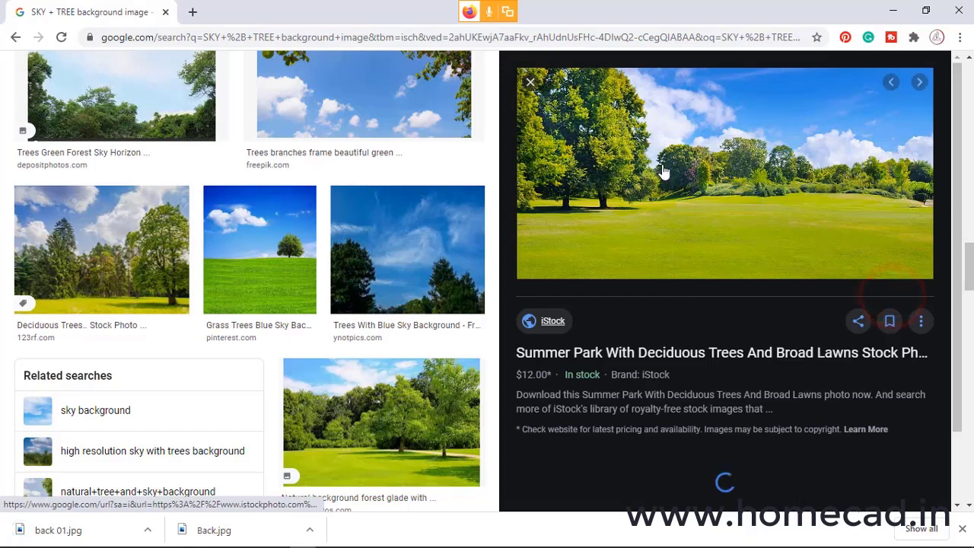
right_click(724, 149)
click(777, 296)
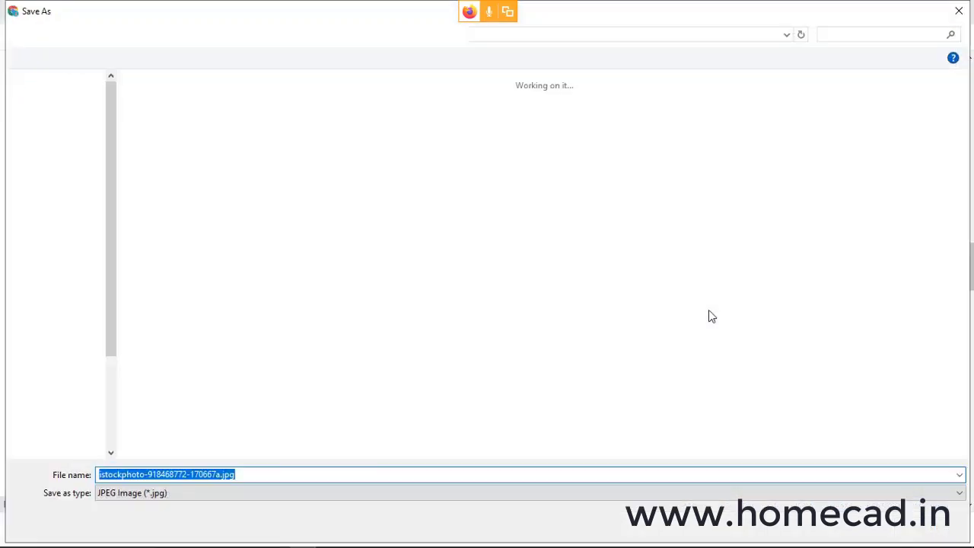
text(back 0)
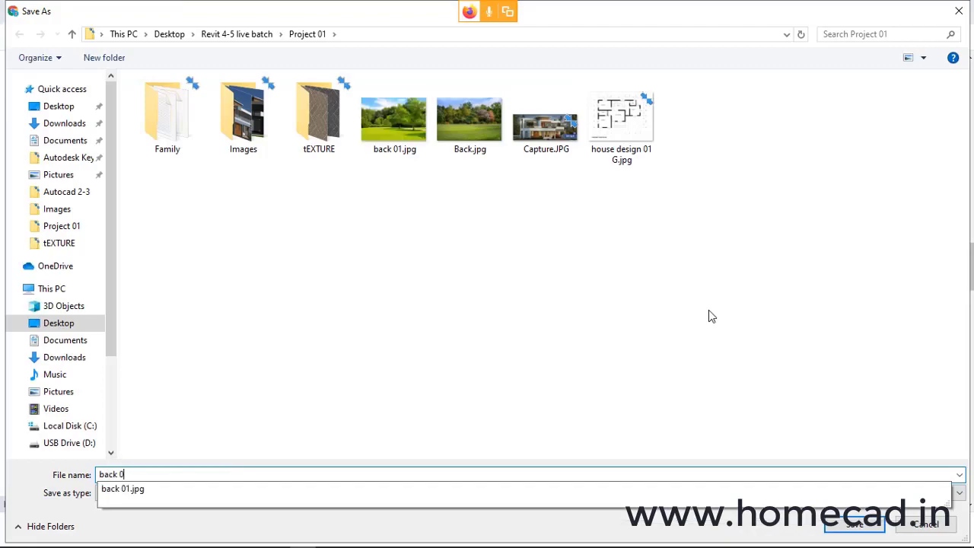
text(2)
key(Return)
Step: Preview the sunny park picture with the curved path and browse the sky-and-tree results for more backgrounds
scroll(735, 323, down, 3)
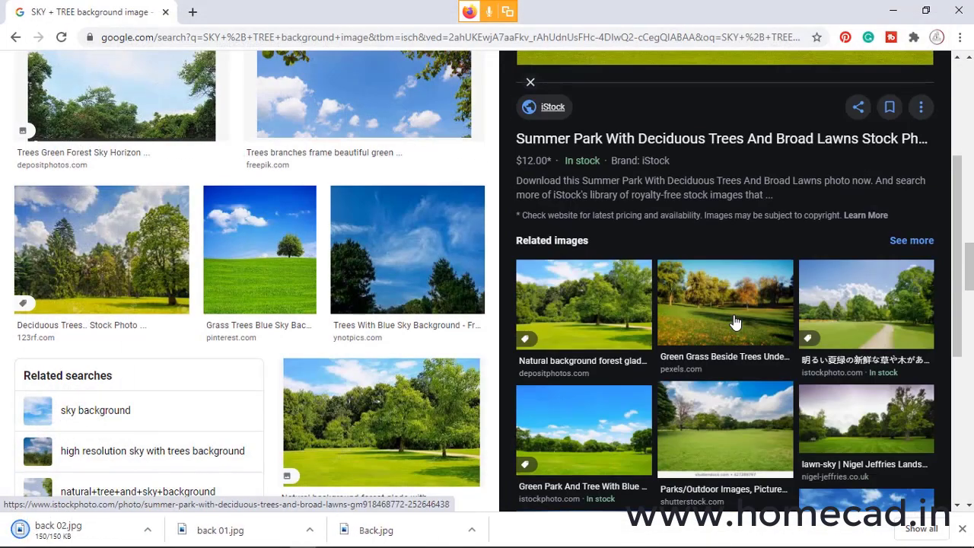
click(864, 323)
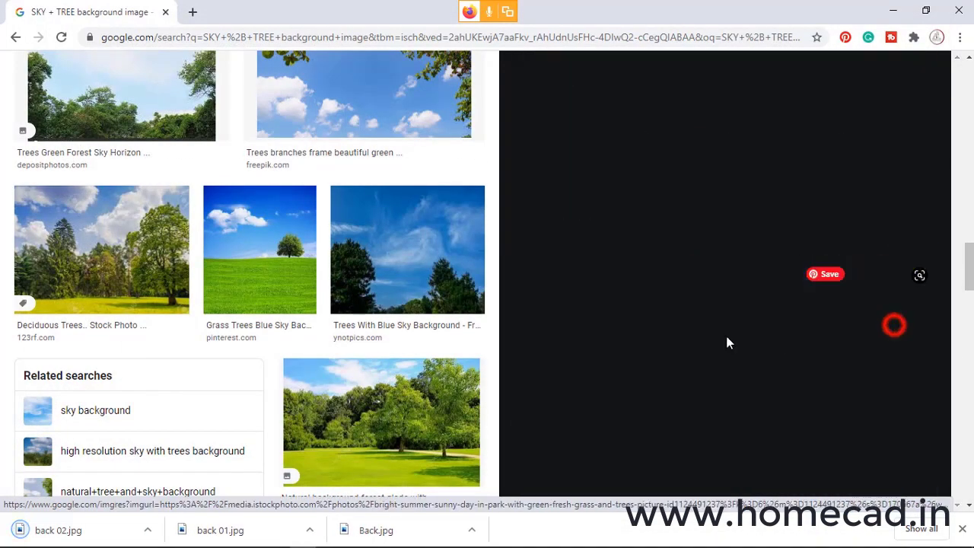
scroll(720, 228, down, 1)
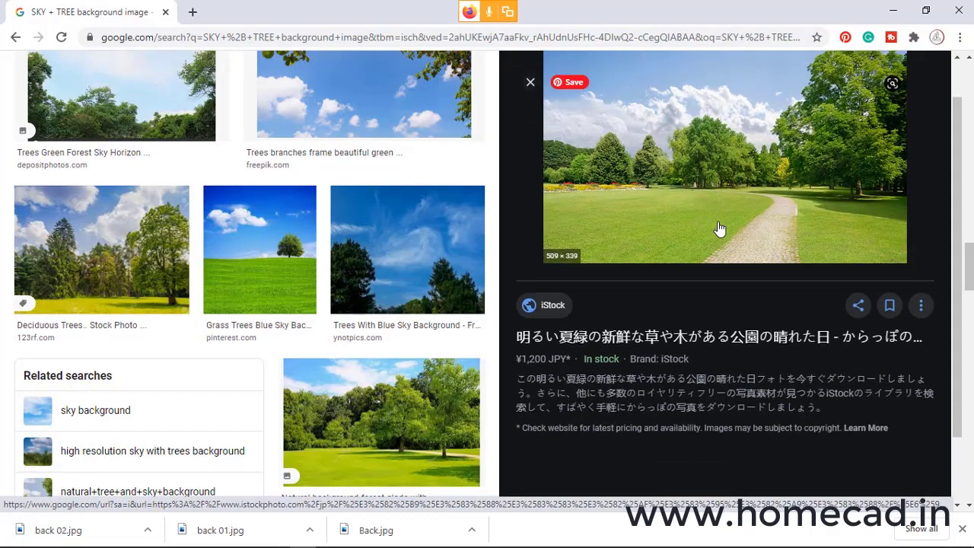
scroll(720, 228, down, 5)
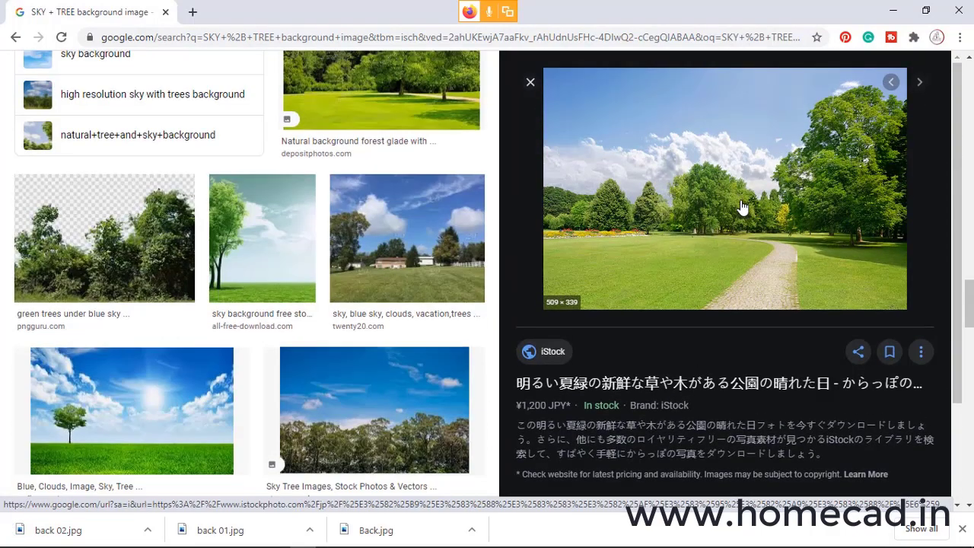
scroll(399, 278, down, 5)
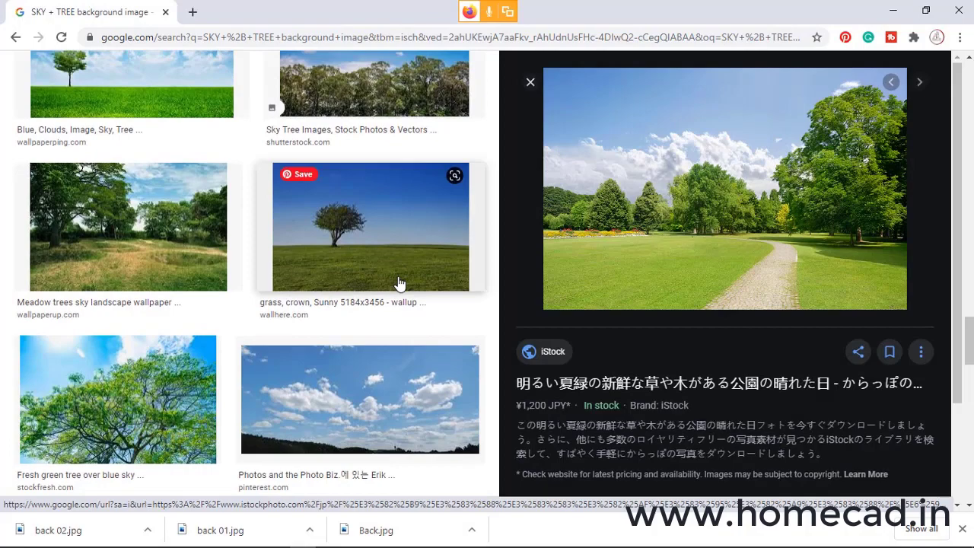
scroll(399, 284, down, 3)
Step: Switch to Revit and replace the rendering background image with back 01.jpg from the Project 01 folder
click(276, 537)
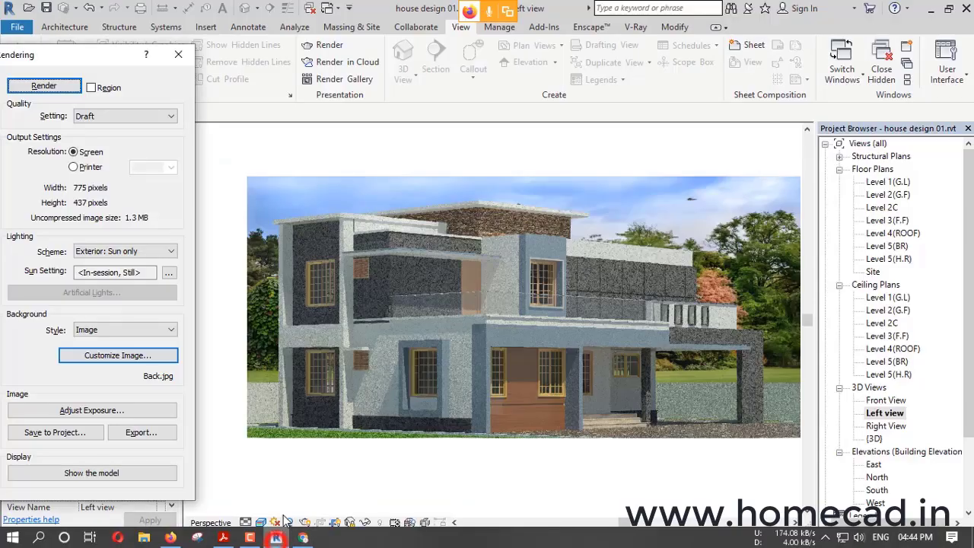
click(118, 354)
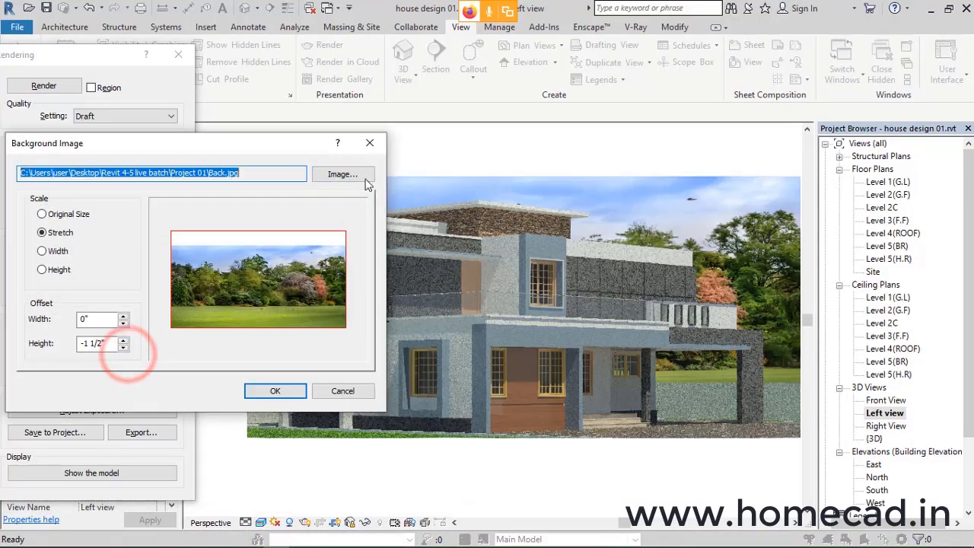
click(356, 175)
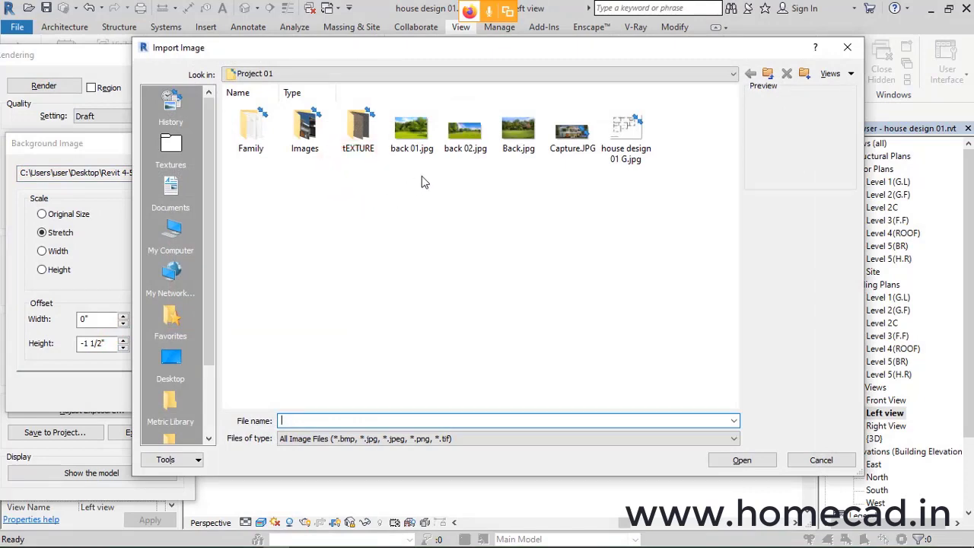
click(465, 135)
click(520, 136)
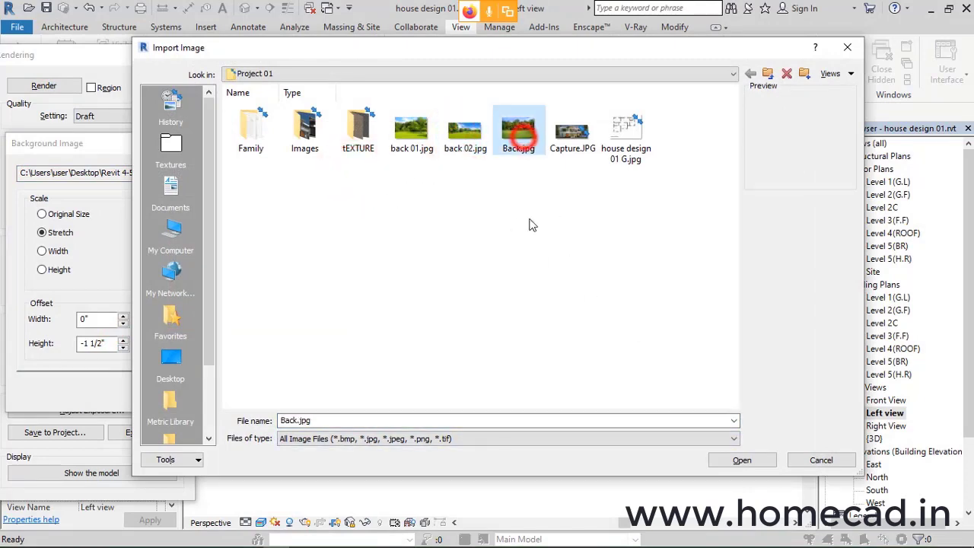
key(Left)
key(Left)
click(724, 461)
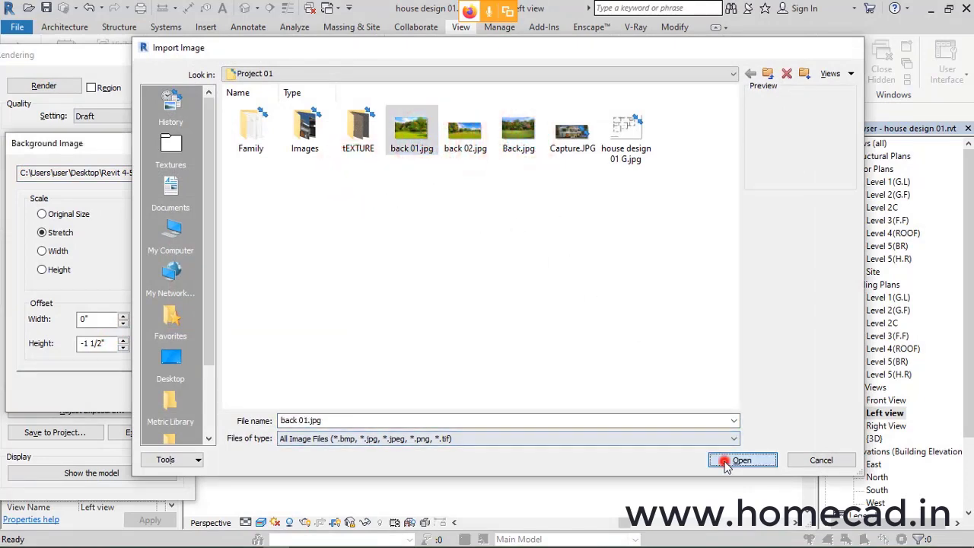
Step: Set the new background image's height offset to 0" and render the Left view
click(123, 340)
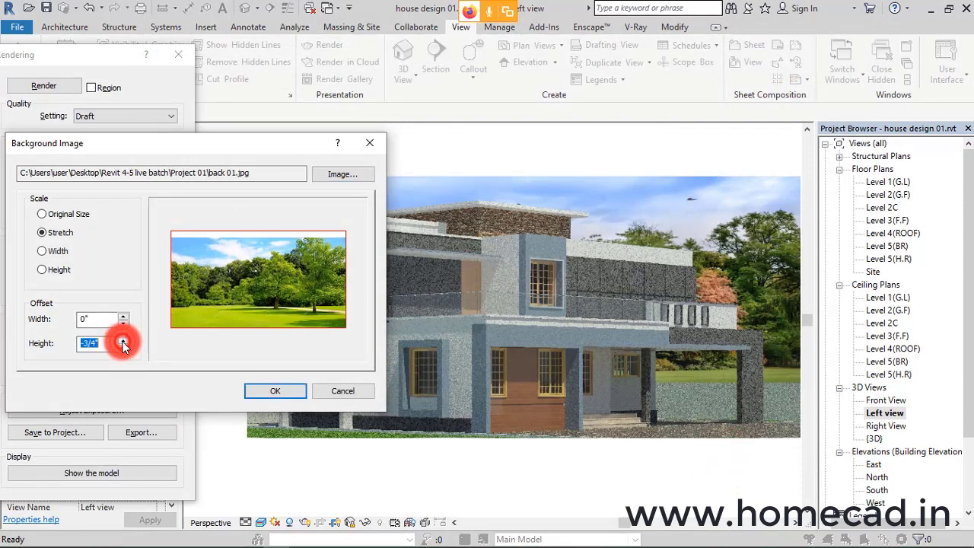
click(123, 341)
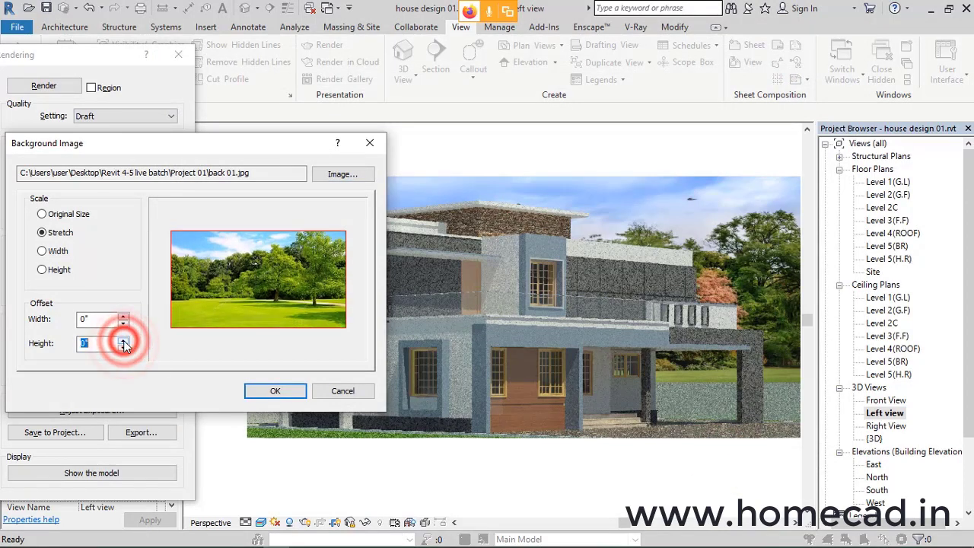
click(268, 390)
click(46, 85)
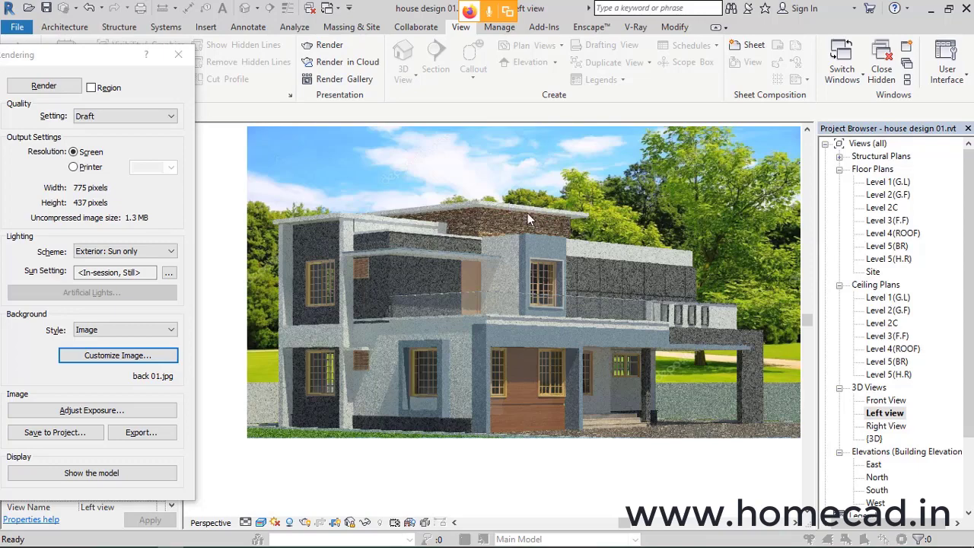
Step: Set the render quality to Medium and the output resolution to Printer at 150 DPI, and render the Left view
click(96, 116)
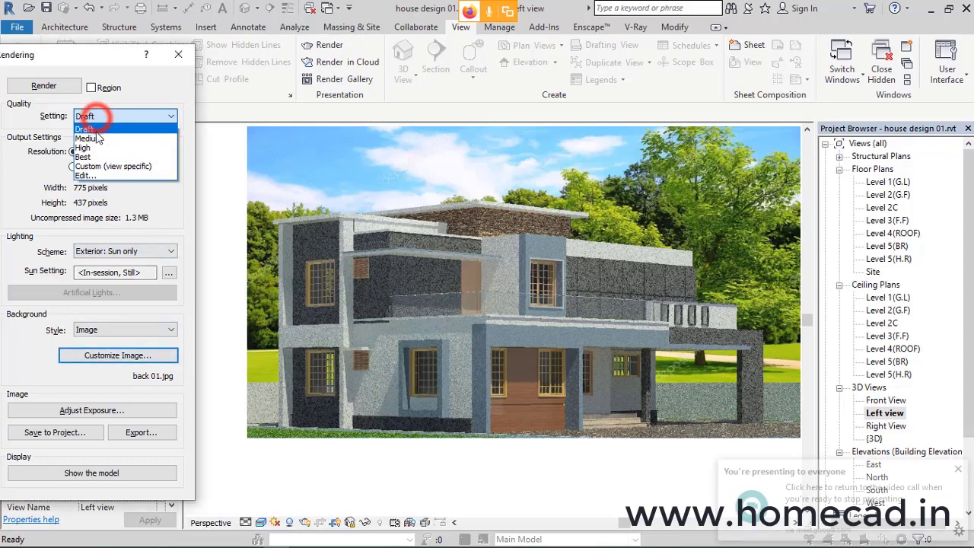
click(90, 139)
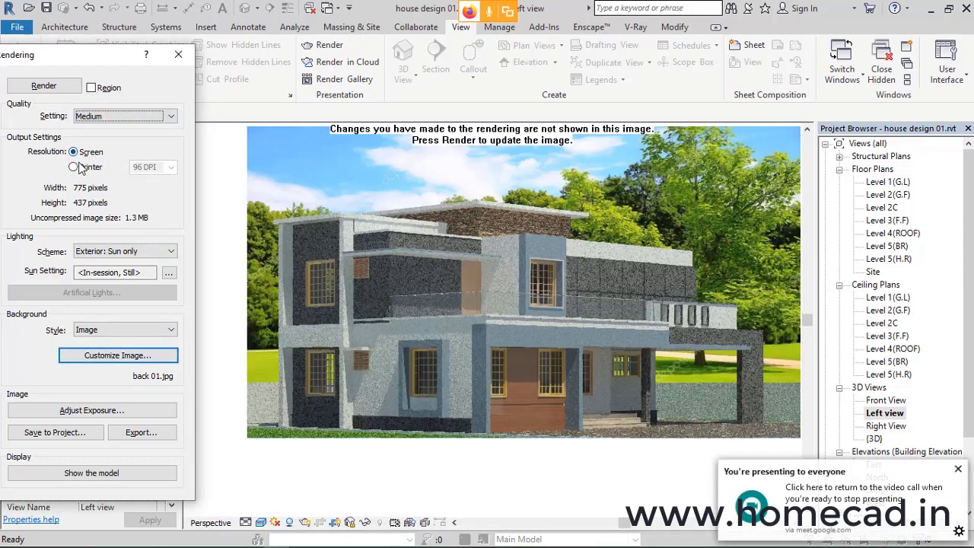
click(77, 167)
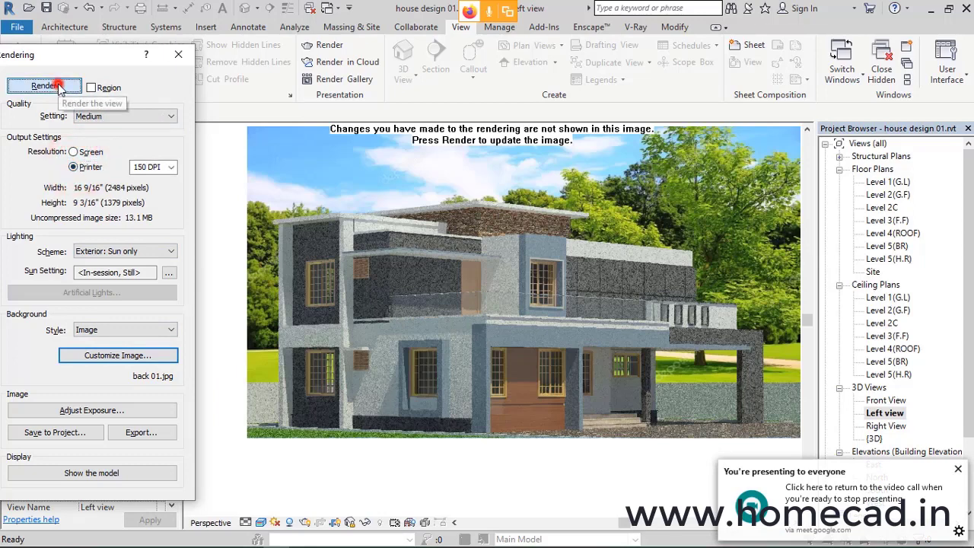
click(59, 88)
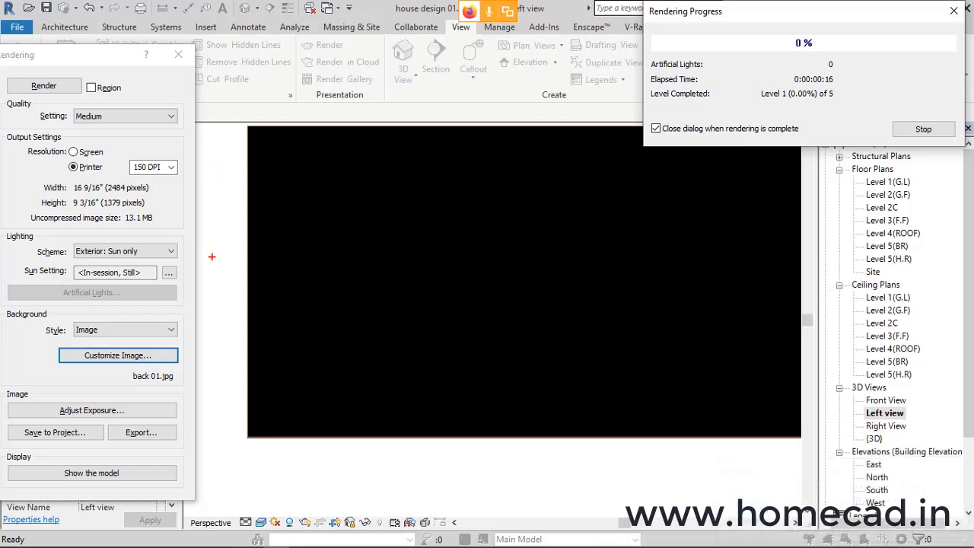
drag(5, 422, 190, 447)
mouse_move(246, 410)
mouse_down()
mouse_move(191, 420)
mouse_move(193, 437)
mouse_up()
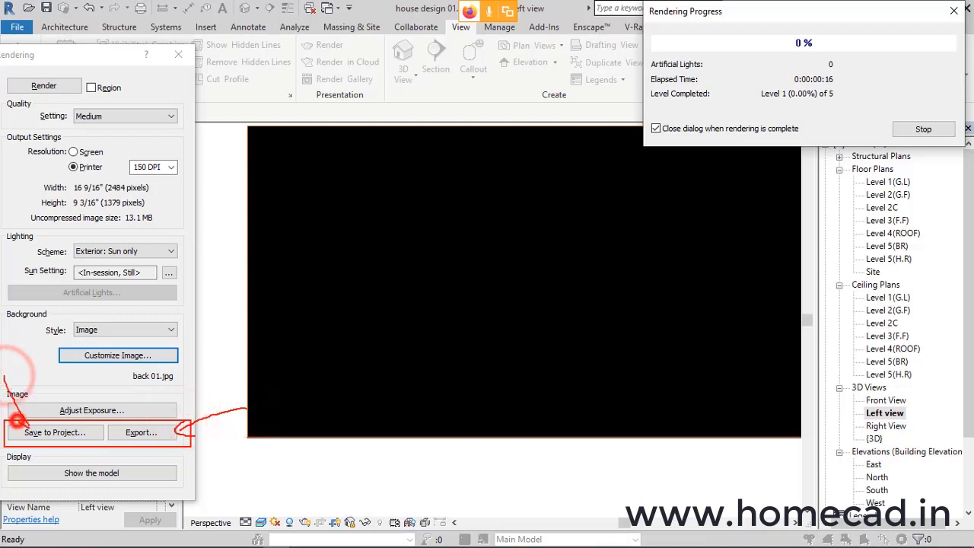
mouse_move(5, 376)
mouse_down()
mouse_move(23, 419)
mouse_move(32, 409)
mouse_up()
key(Escape)
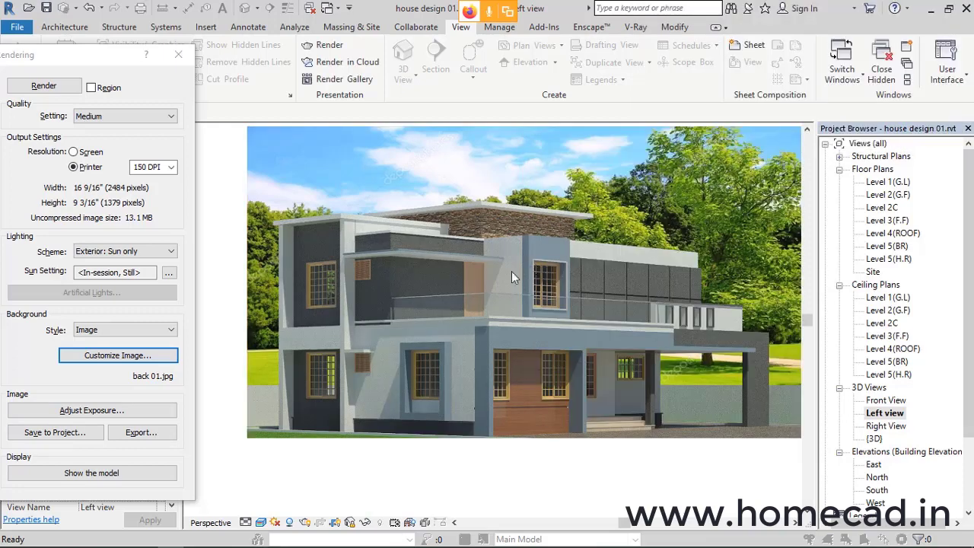
Step: Save the rendered image to the project under the name Left view_1 and dismiss the screen-sharing notification
click(54, 432)
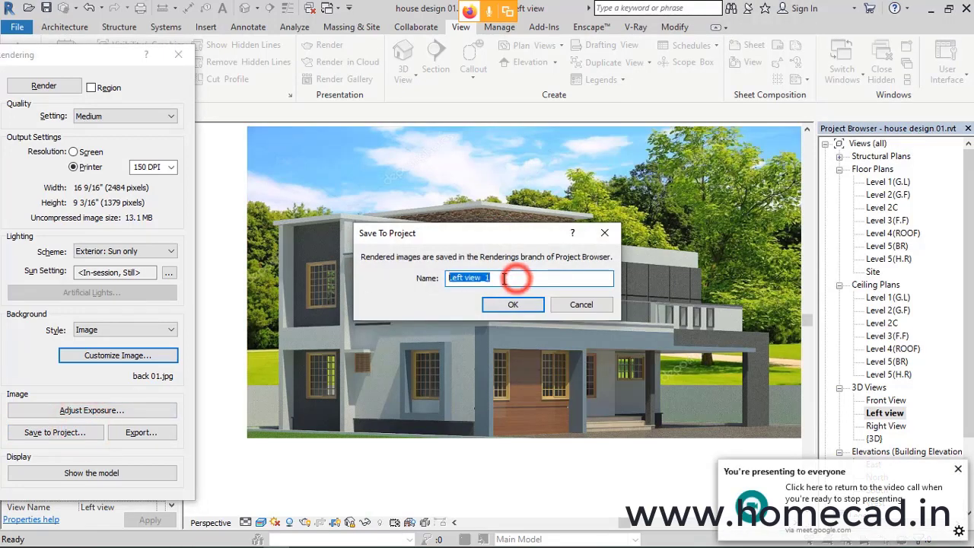
click(507, 303)
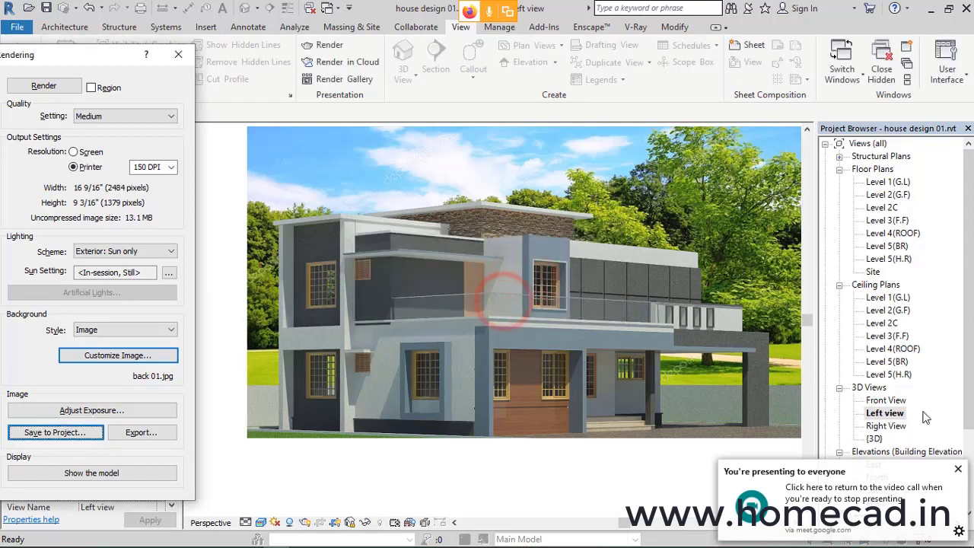
click(958, 470)
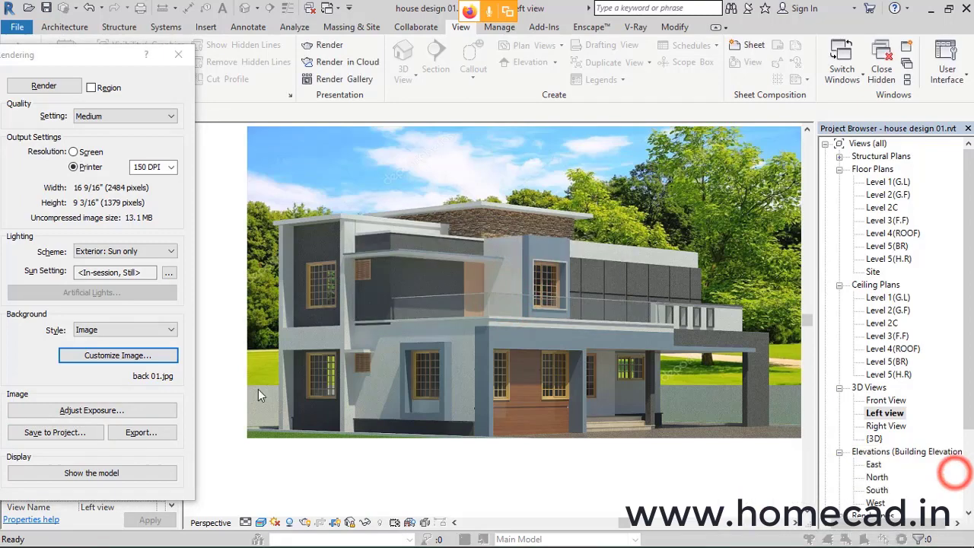
Step: Export the rendered image as JPEG under the name Left view to the Images folder of Project 01
click(140, 433)
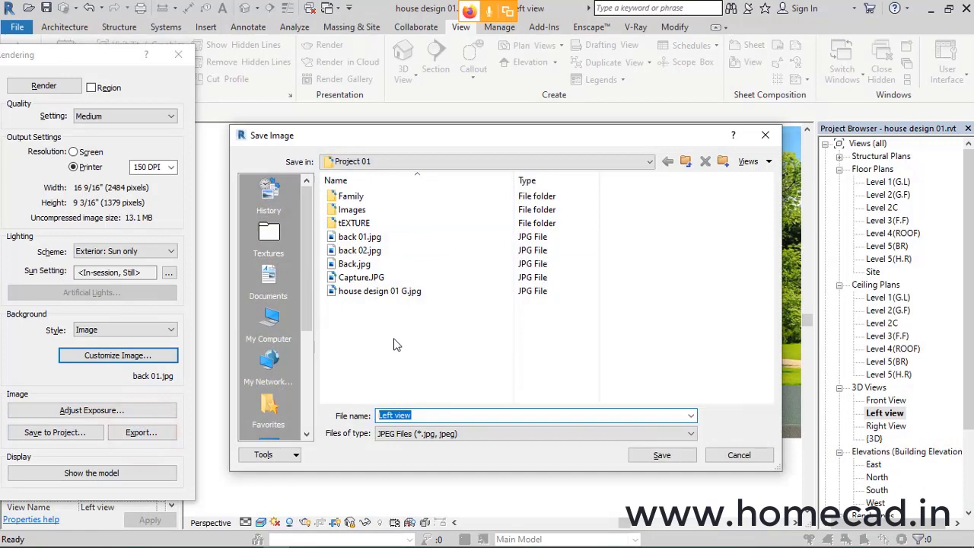
double_click(352, 209)
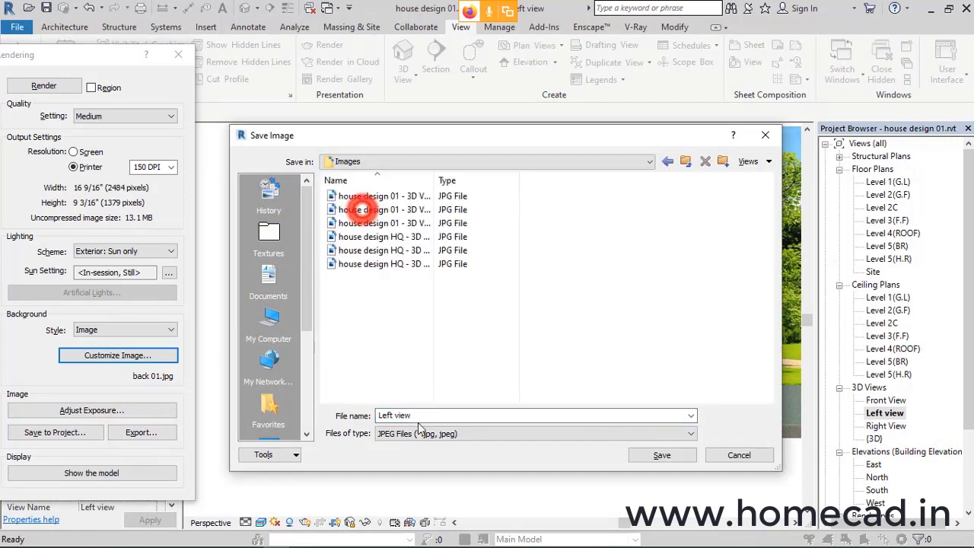
click(674, 455)
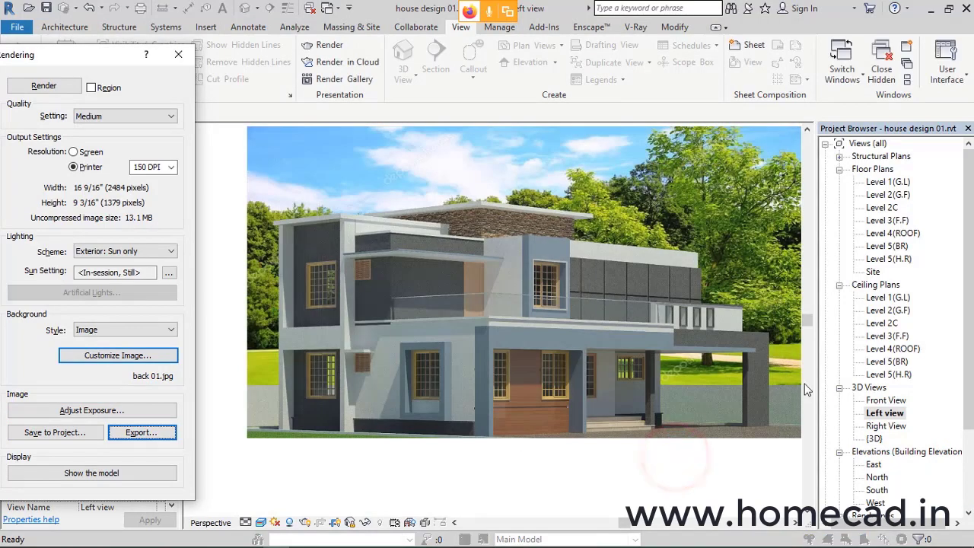
Step: Show the project's renderings in the browser, close the Rendering dialog and return to the Left view model
scroll(860, 411, down, 3)
click(839, 413)
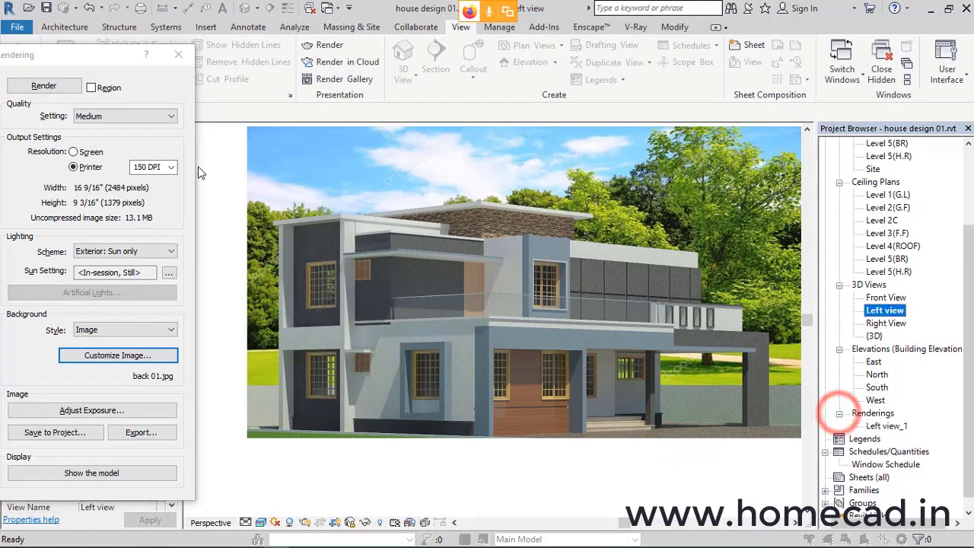
click(179, 54)
click(224, 270)
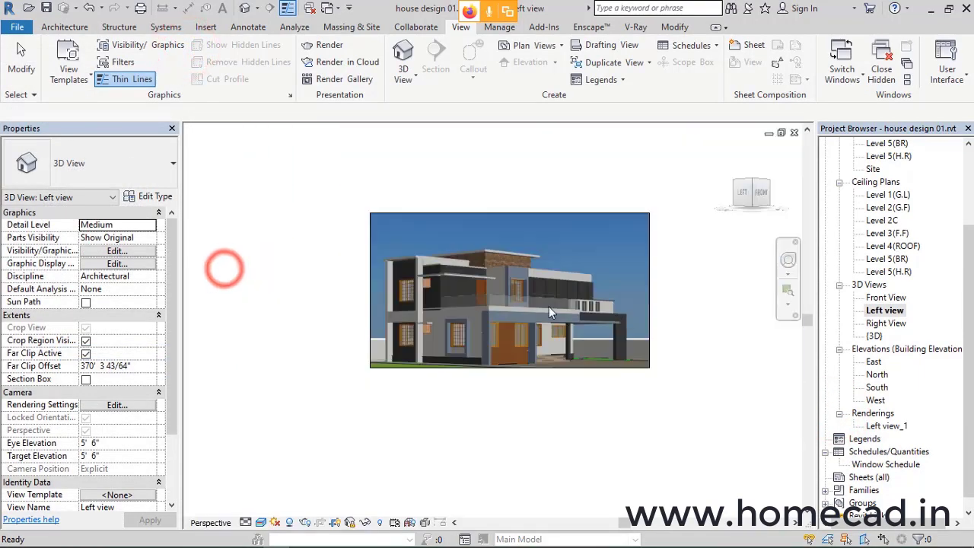
scroll(598, 310, up, 3)
middle_drag(519, 317, 612, 322)
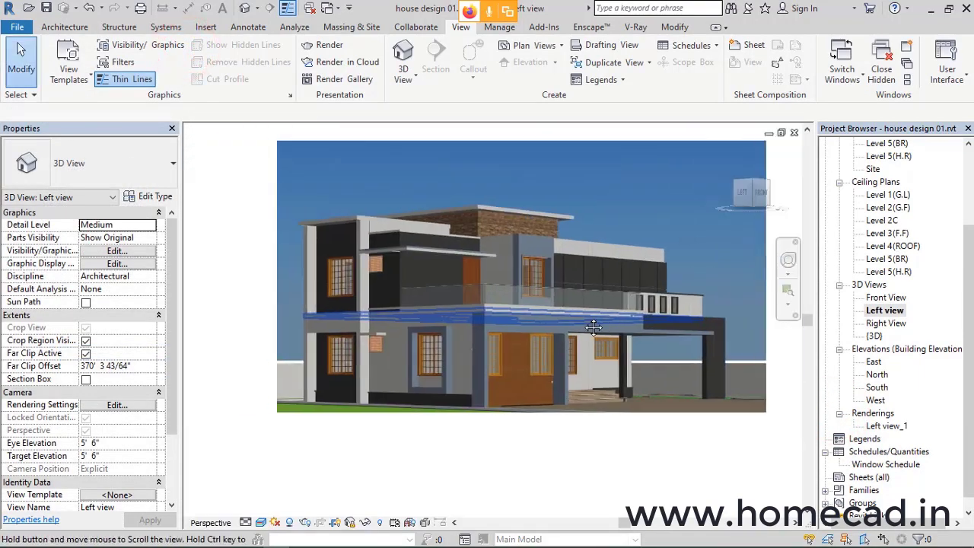
Step: Open the saved Left view_1 rendering and inspect its details up close
double_click(883, 426)
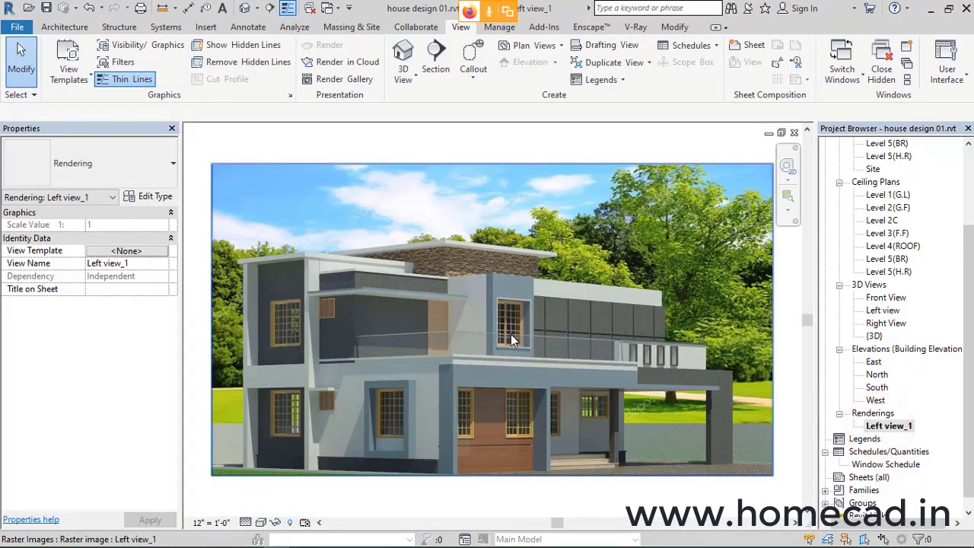
scroll(510, 334, up, 2)
scroll(349, 377, up, 1)
scroll(655, 412, down, 3)
scroll(666, 414, up, 3)
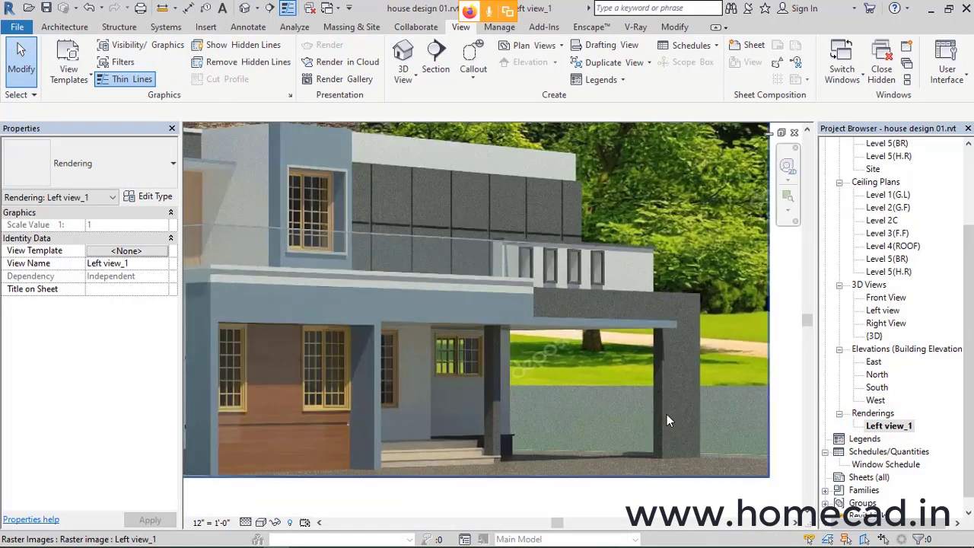
scroll(631, 402, down, 3)
Step: Switch to File Explorer and open Left view.jpg from the Images folder of Project 01
mouse_move(181, 527)
click(148, 538)
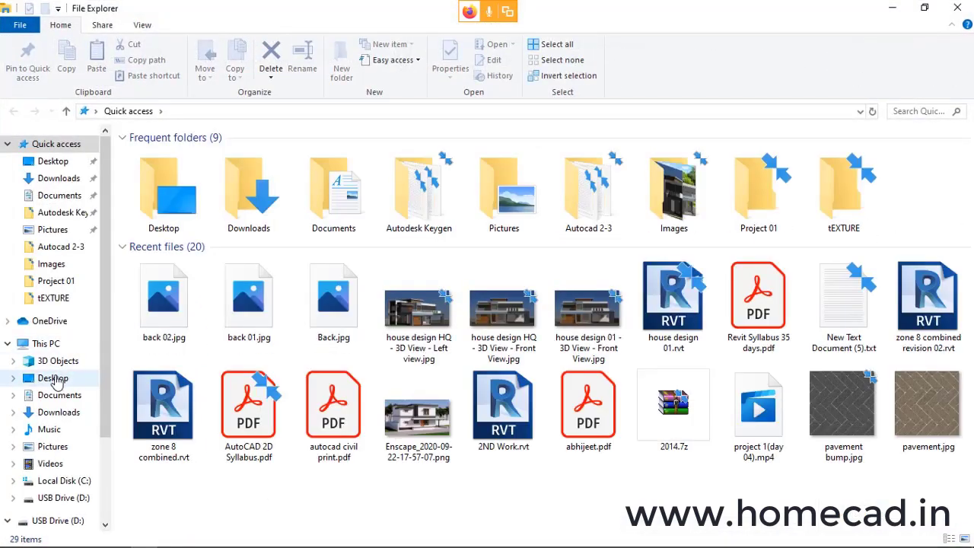
double_click(754, 194)
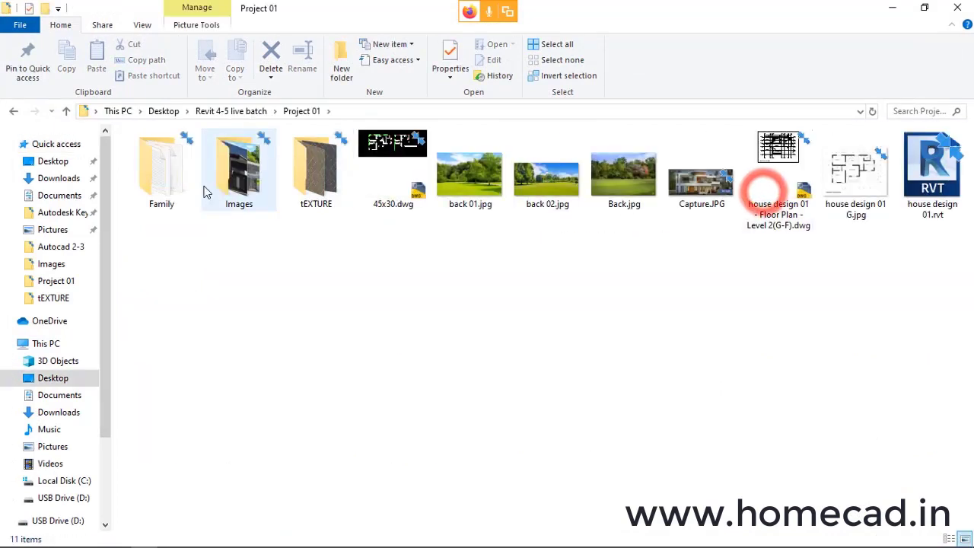
double_click(242, 167)
click(625, 183)
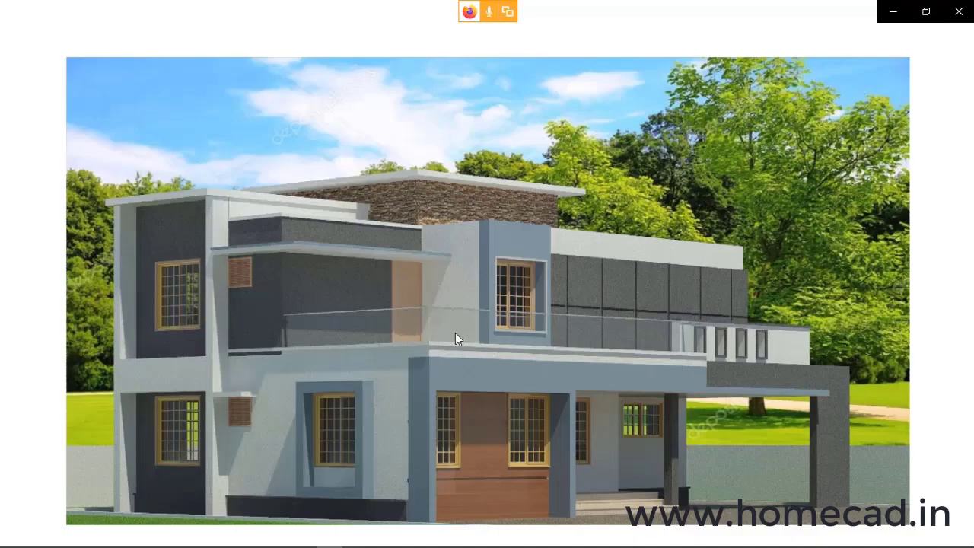
Step: Examine the exported Left view image's facade up close and as a whole, and close the photo viewer
click(455, 333)
click(375, 367)
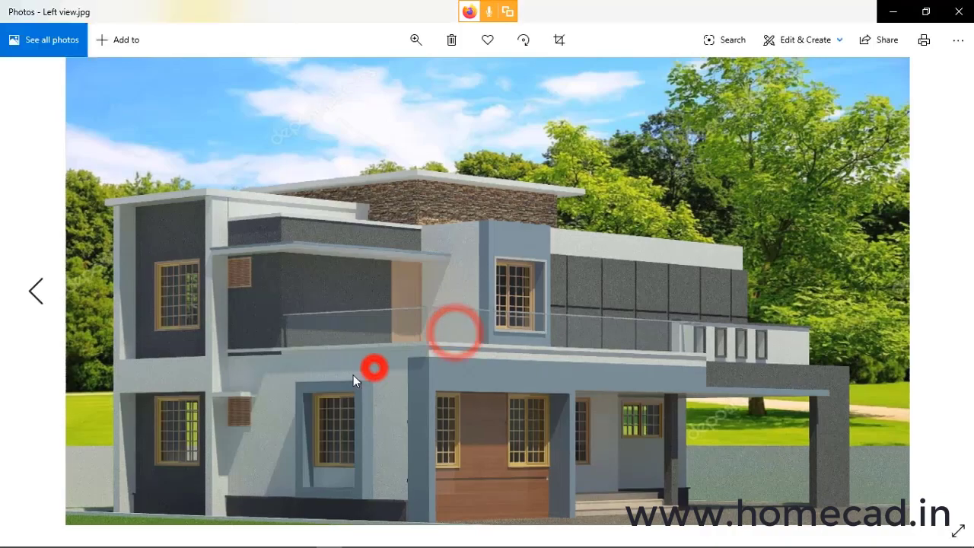
double_click(329, 381)
drag(294, 385, 445, 518)
drag(765, 313, 456, 152)
drag(711, 355, 659, 254)
drag(519, 315, 667, 317)
double_click(666, 312)
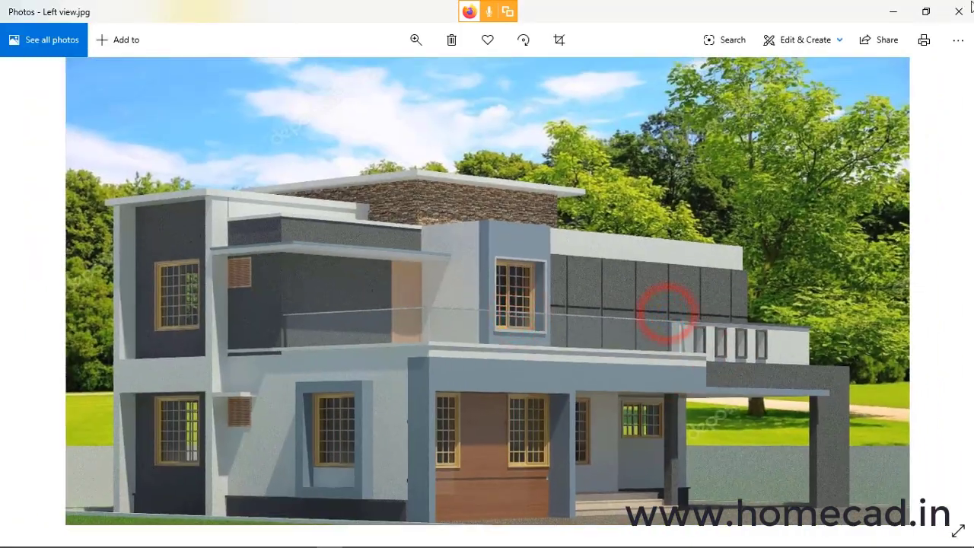
click(958, 12)
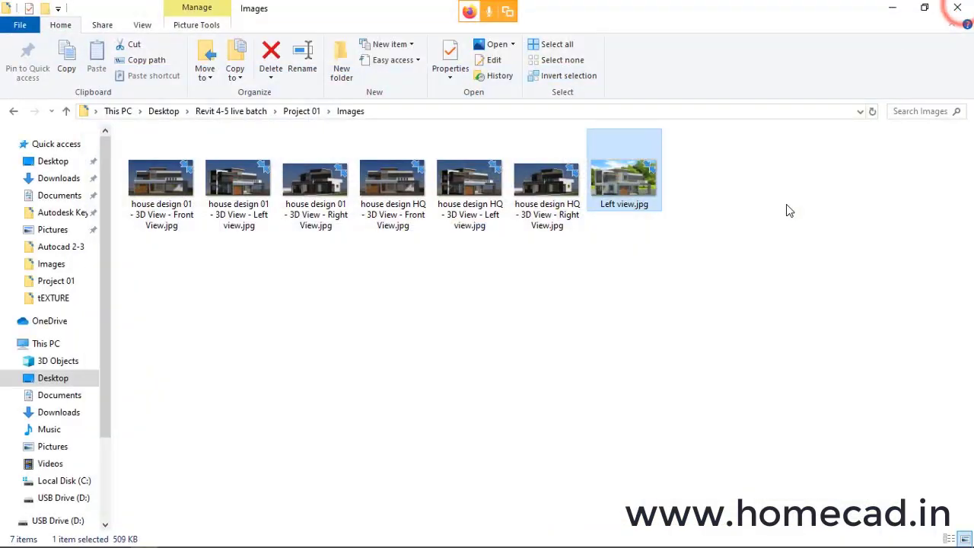
double_click(631, 194)
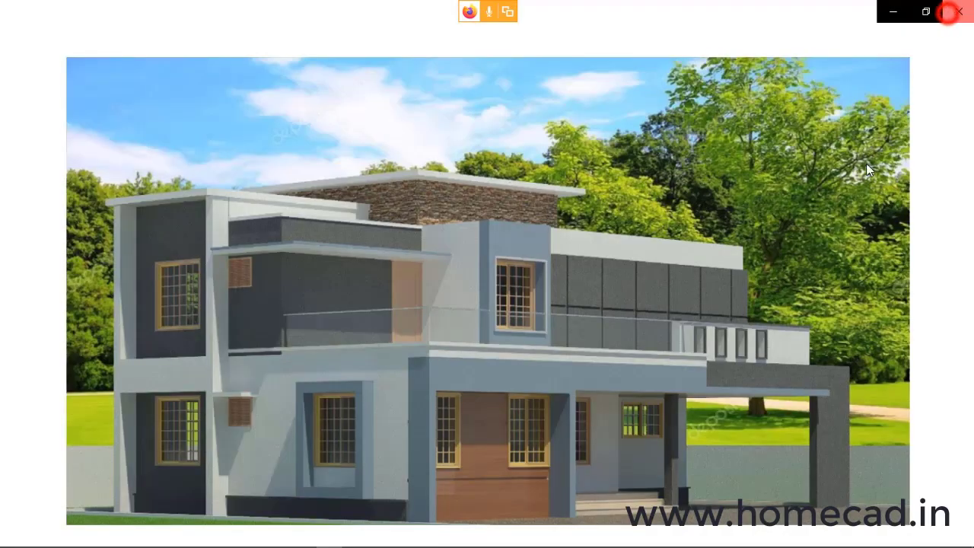
click(958, 11)
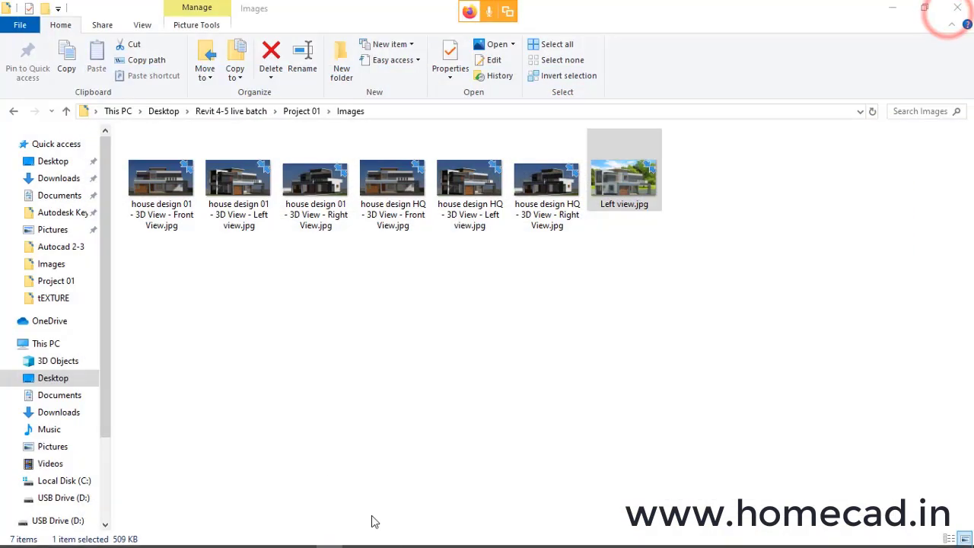
Step: Switch back to Revit, open the Front View 3D view and start Enscape
click(275, 538)
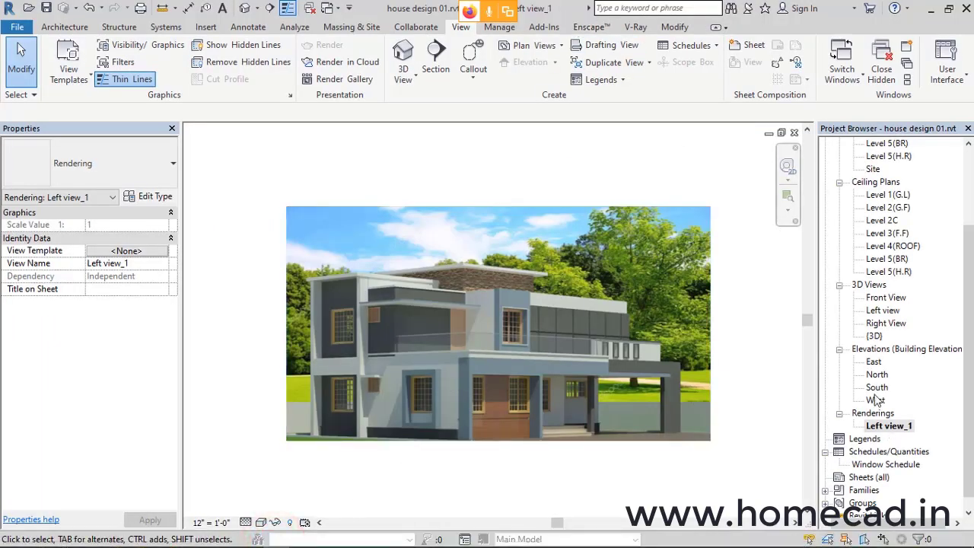
double_click(885, 297)
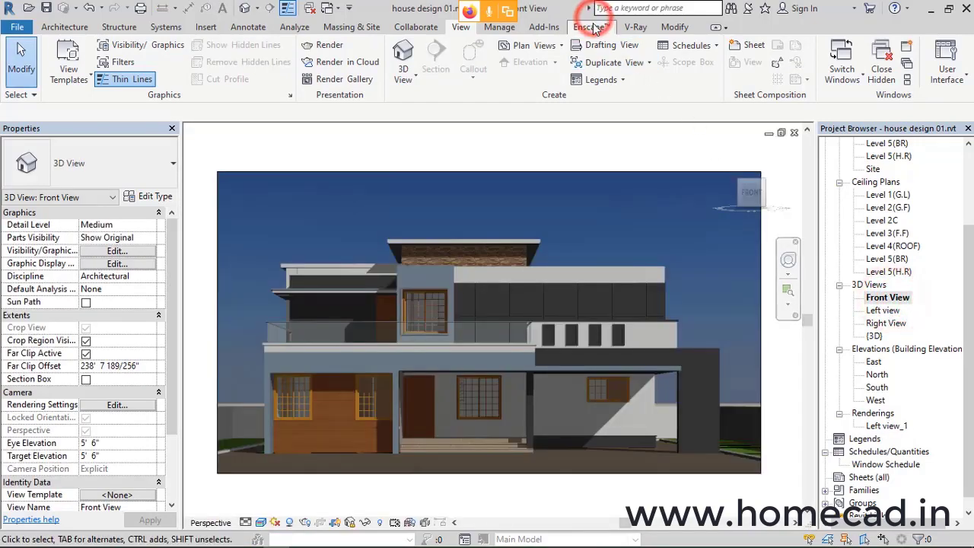
click(592, 27)
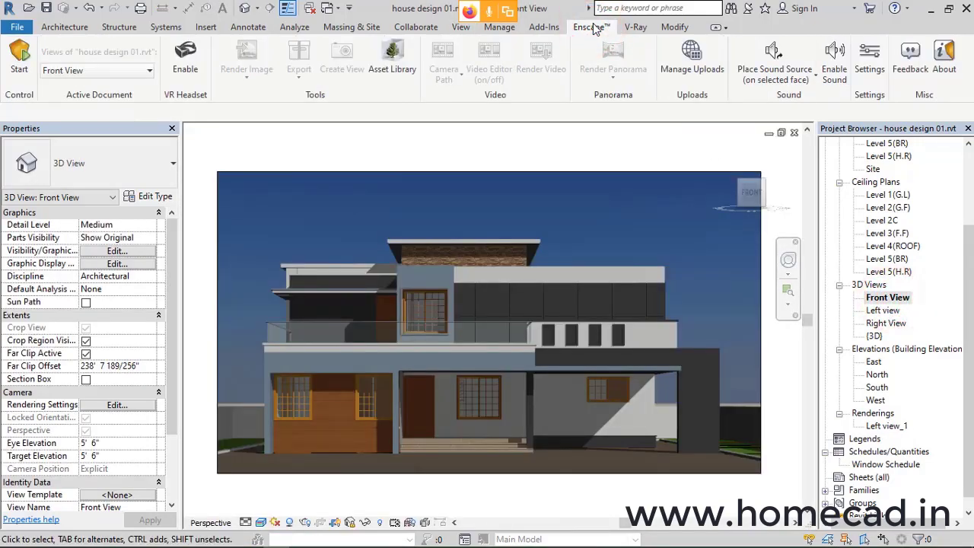
click(19, 62)
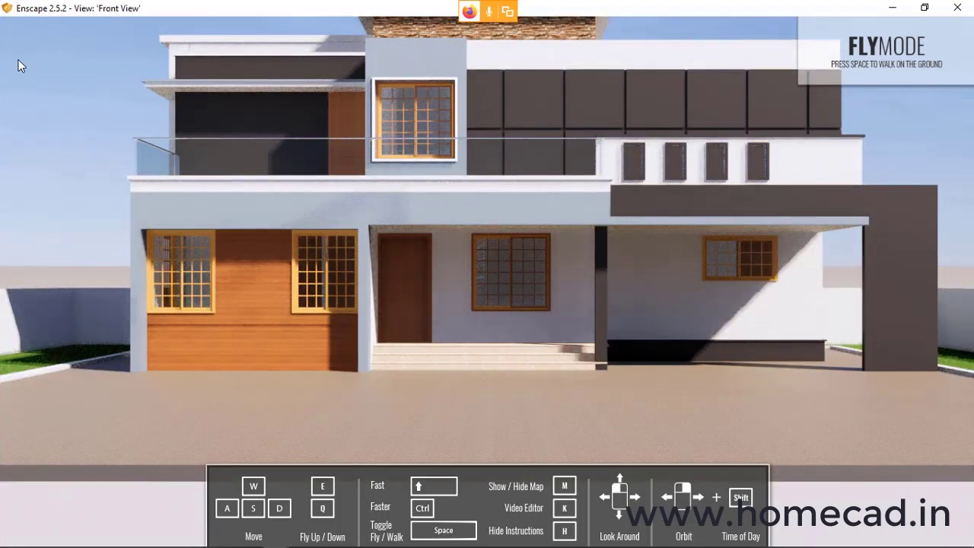
Step: Adjust the Enscape camera height to frame the entire front facade and render an image of the Front View
key(q)
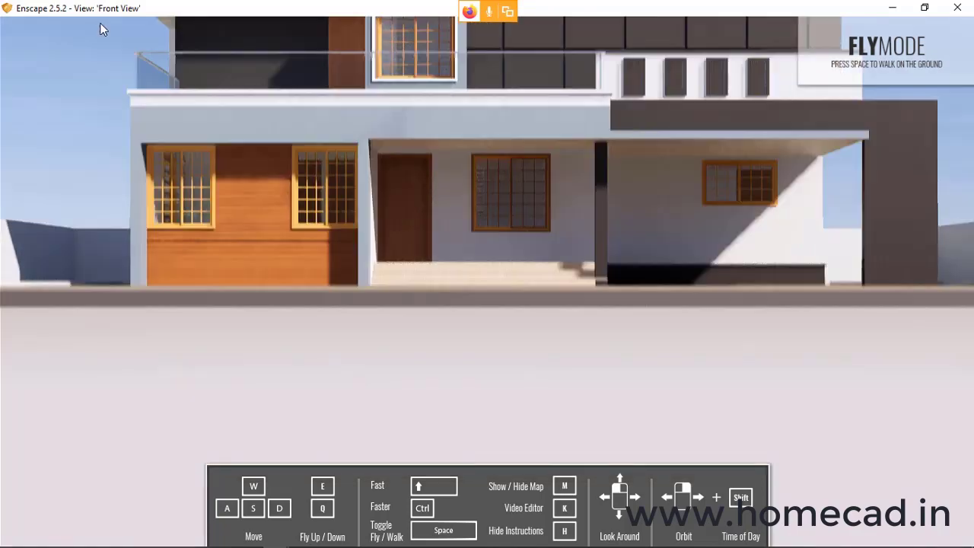
key(e)
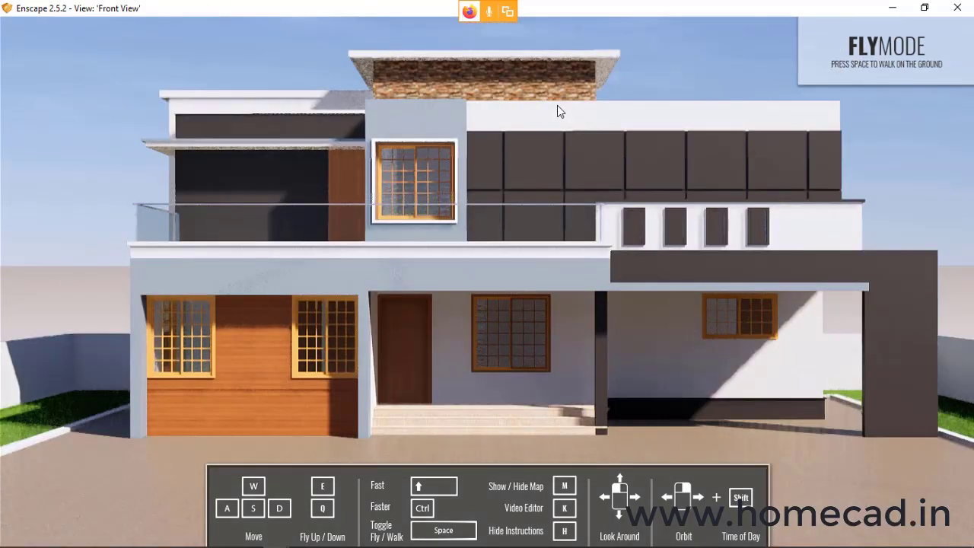
key(q)
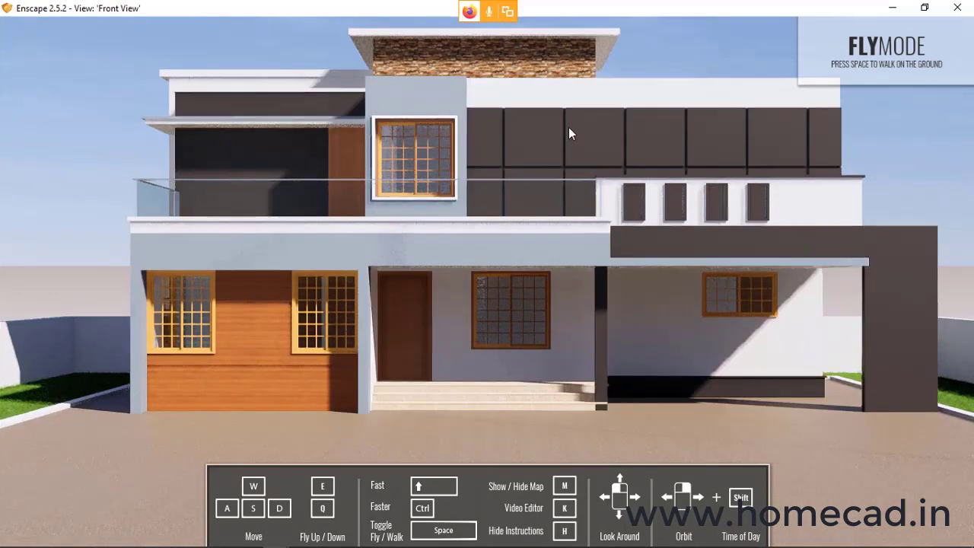
key(e)
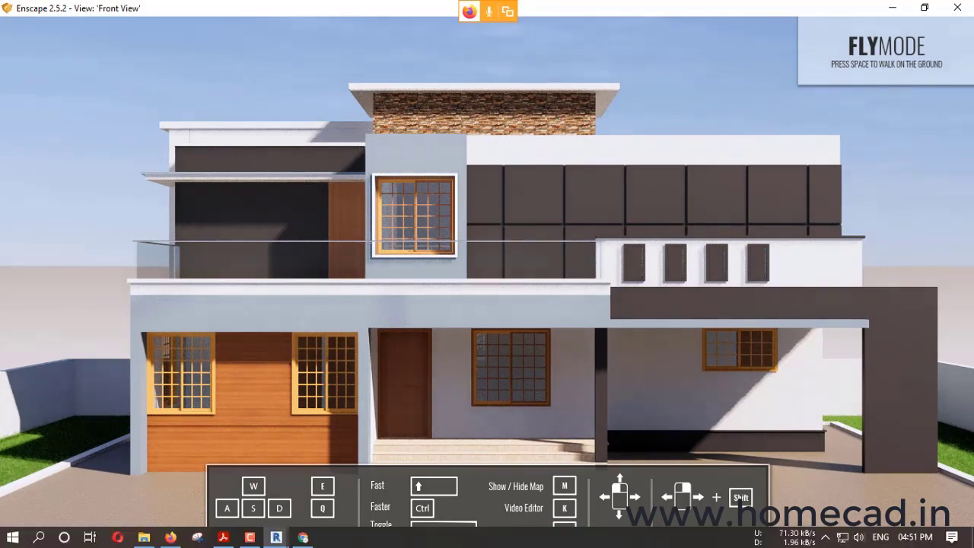
mouse_move(278, 538)
click(218, 484)
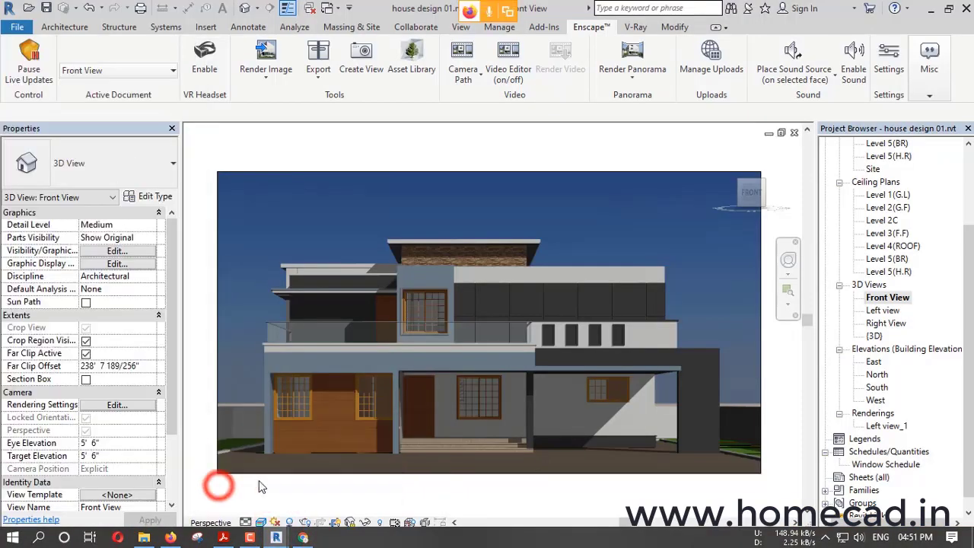
click(265, 52)
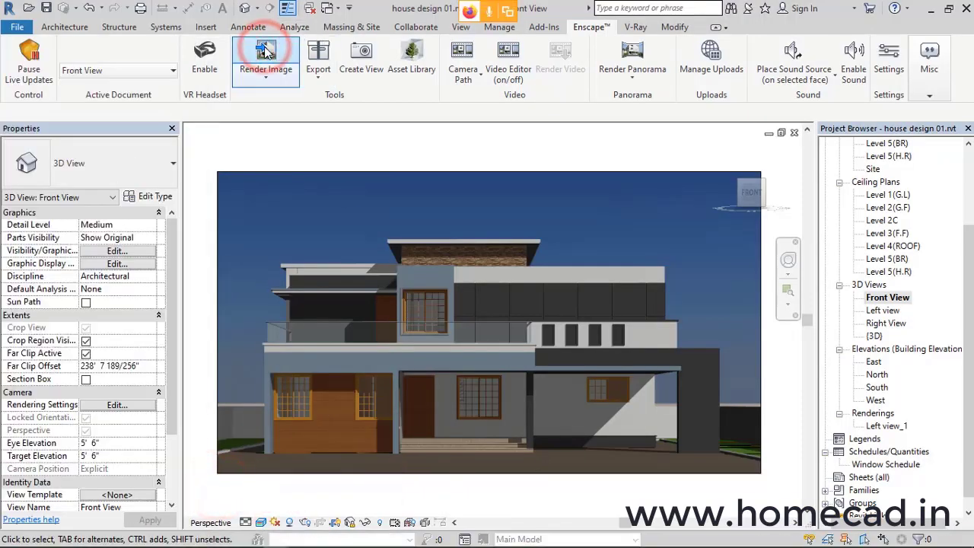
double_click(403, 6)
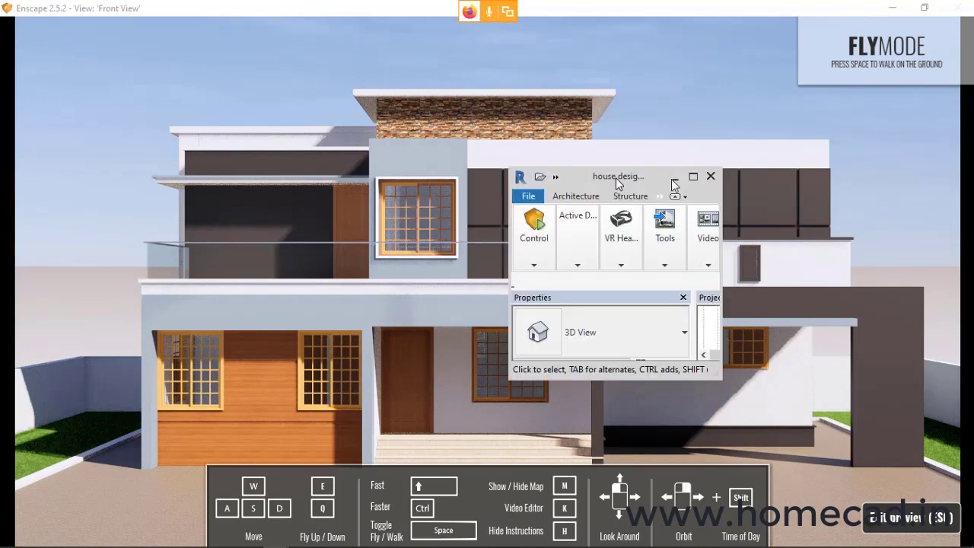
click(692, 183)
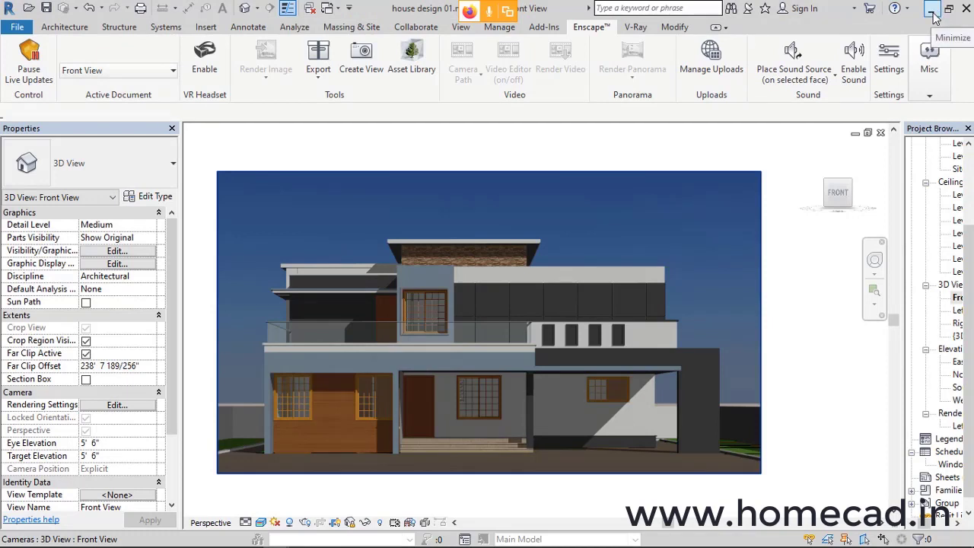
click(934, 16)
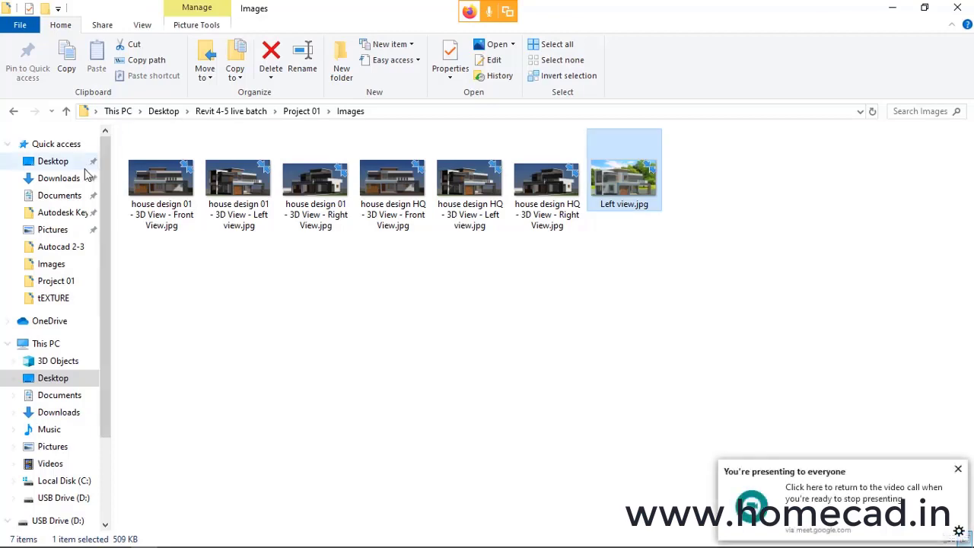
click(57, 230)
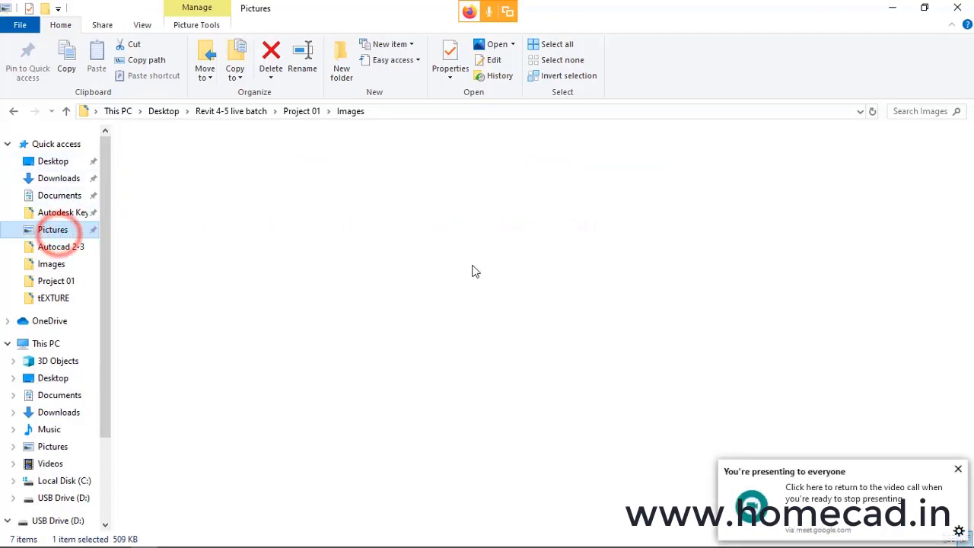
scroll(480, 270, down, 1)
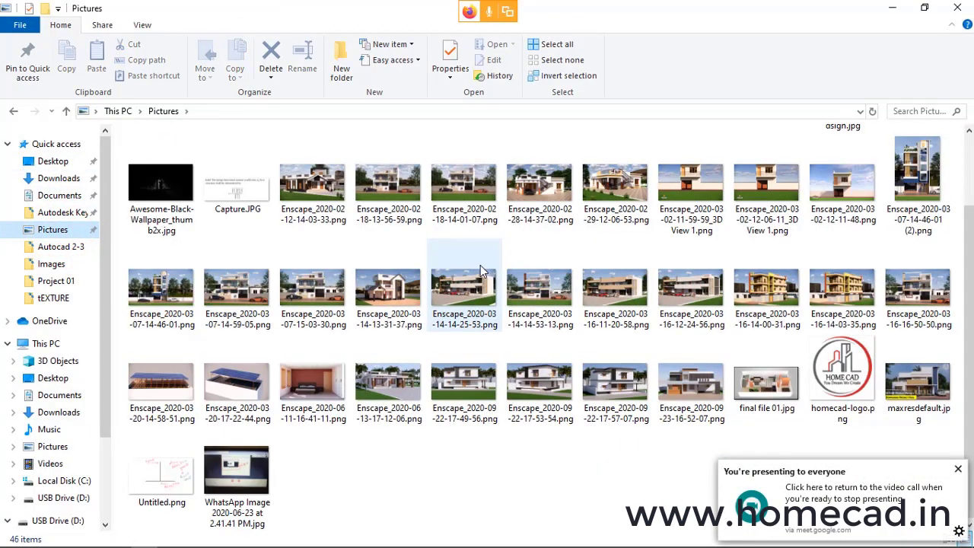
click(690, 392)
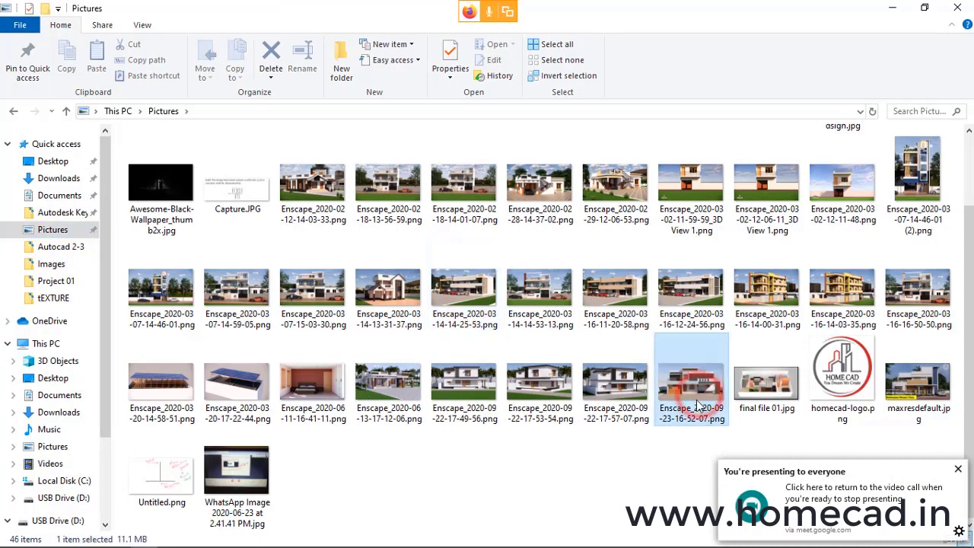
mouse_move(375, 529)
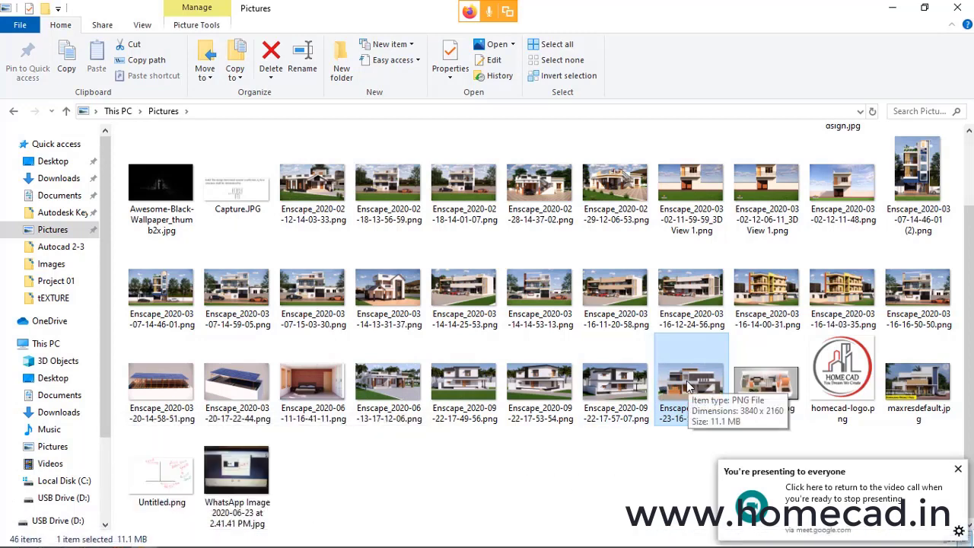
click(53, 378)
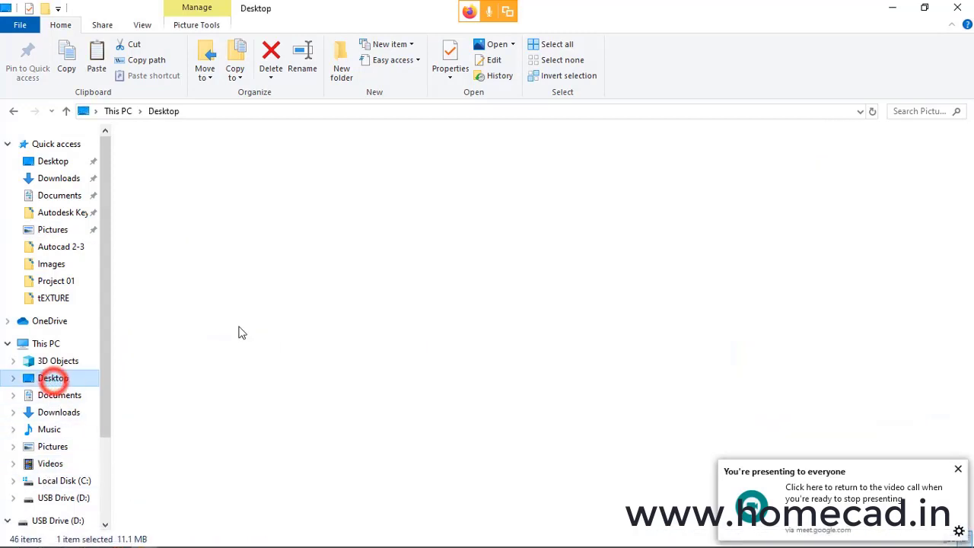
double_click(378, 180)
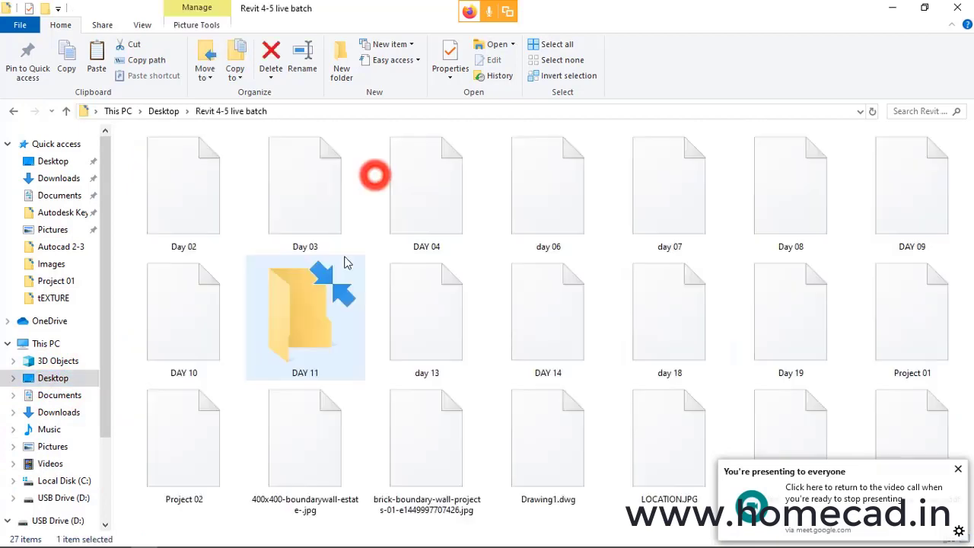
double_click(885, 306)
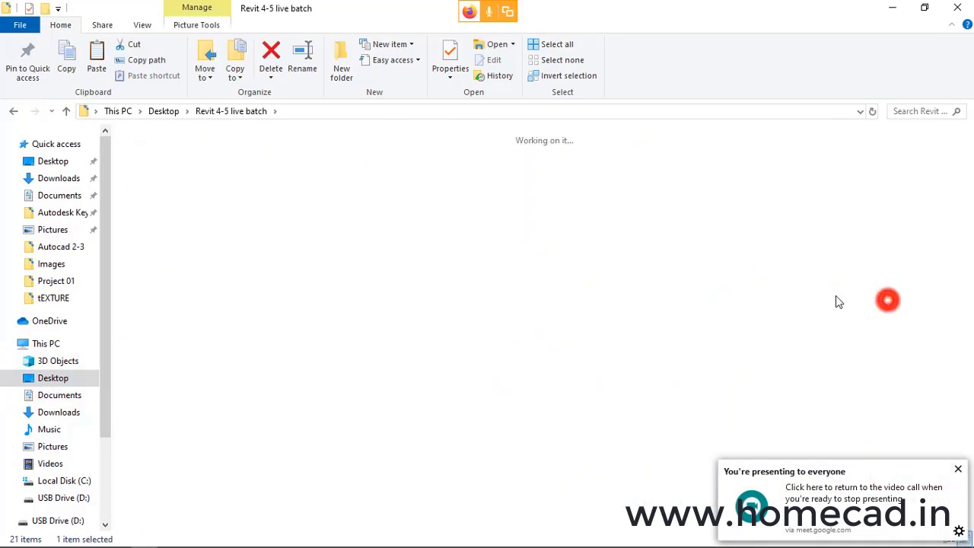
click(237, 149)
double_click(237, 149)
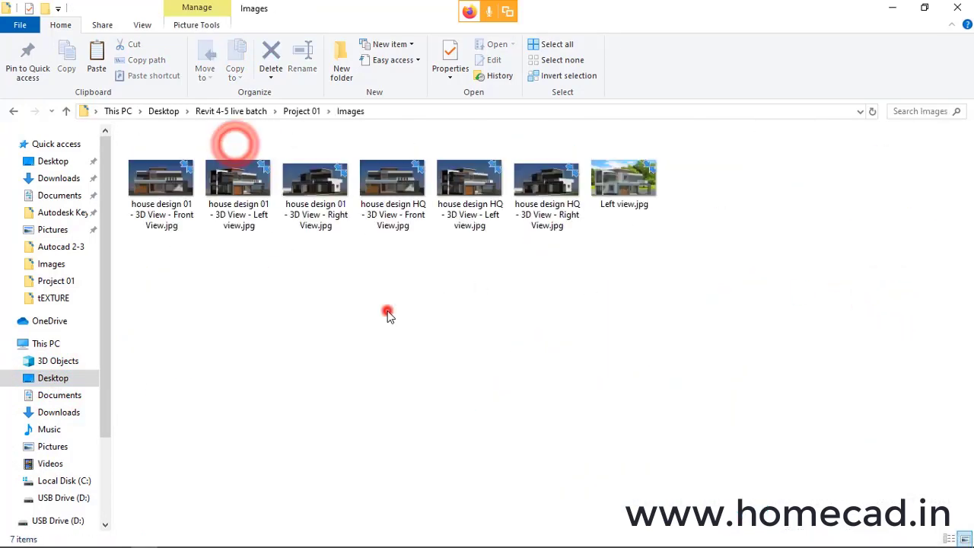
click(387, 311)
click(634, 332)
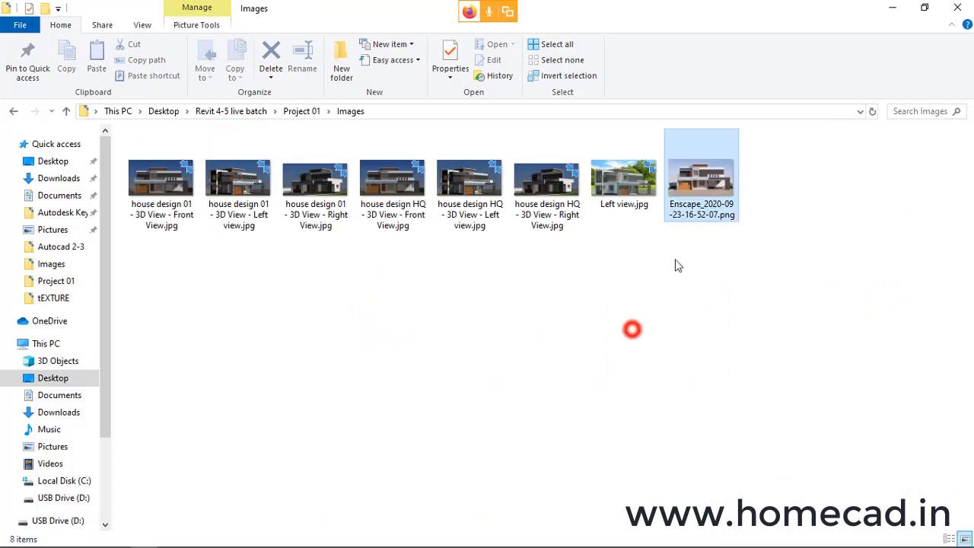
Step: Examine house design 01 - 3D View - Front View.jpg up close and as a whole, and close the photo viewer
click(164, 194)
double_click(163, 194)
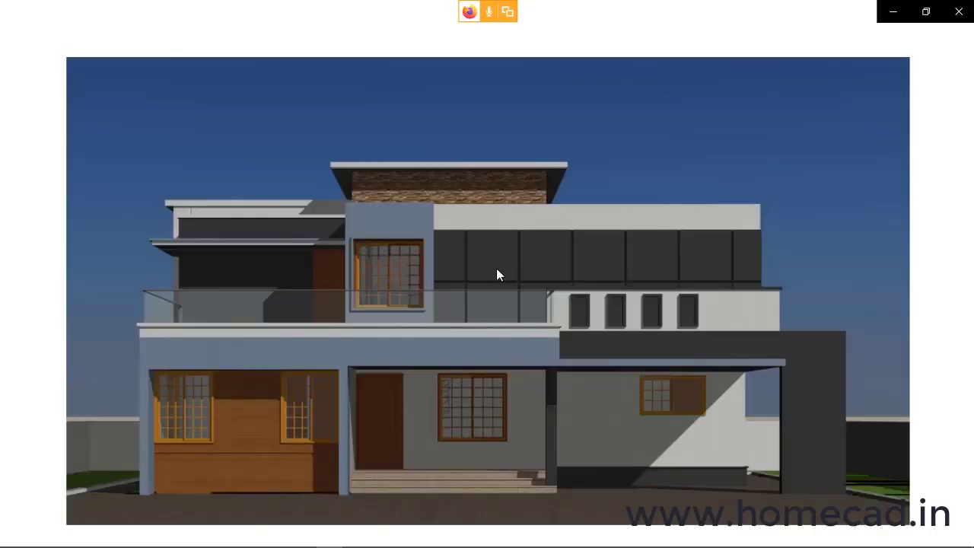
click(227, 328)
double_click(226, 343)
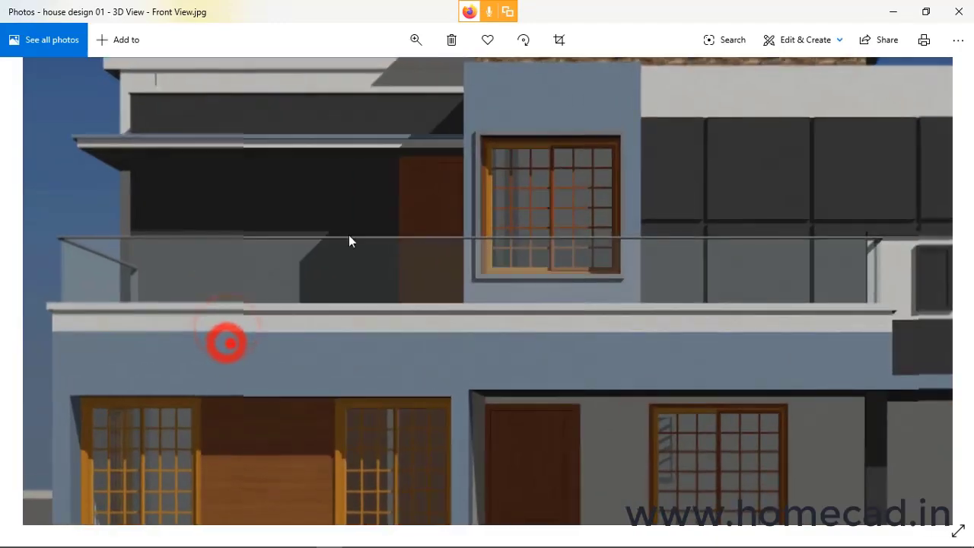
drag(234, 343, 194, 311)
drag(624, 251, 515, 322)
double_click(512, 313)
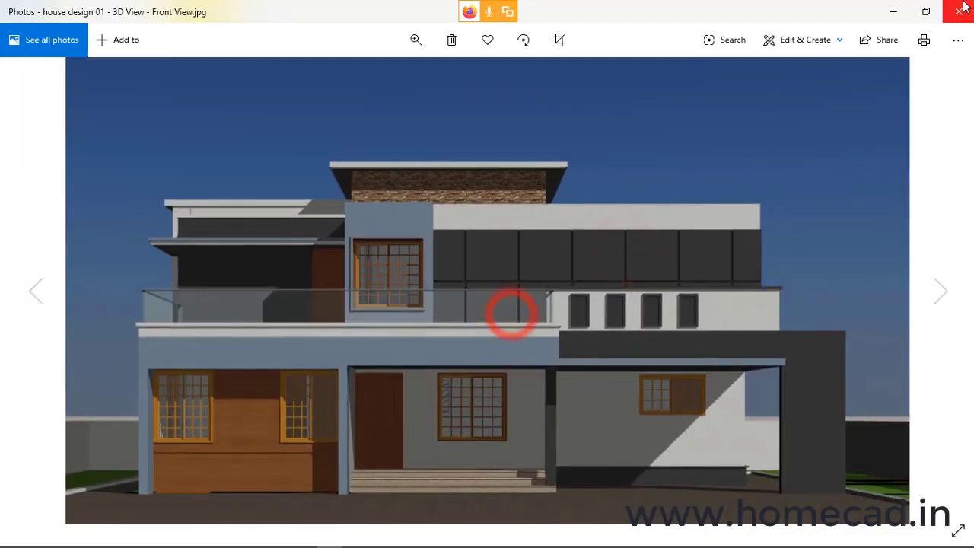
click(959, 11)
Step: Examine the balcony, windows and wall finishes in Left view.jpg up close, and close the photo viewer
double_click(610, 187)
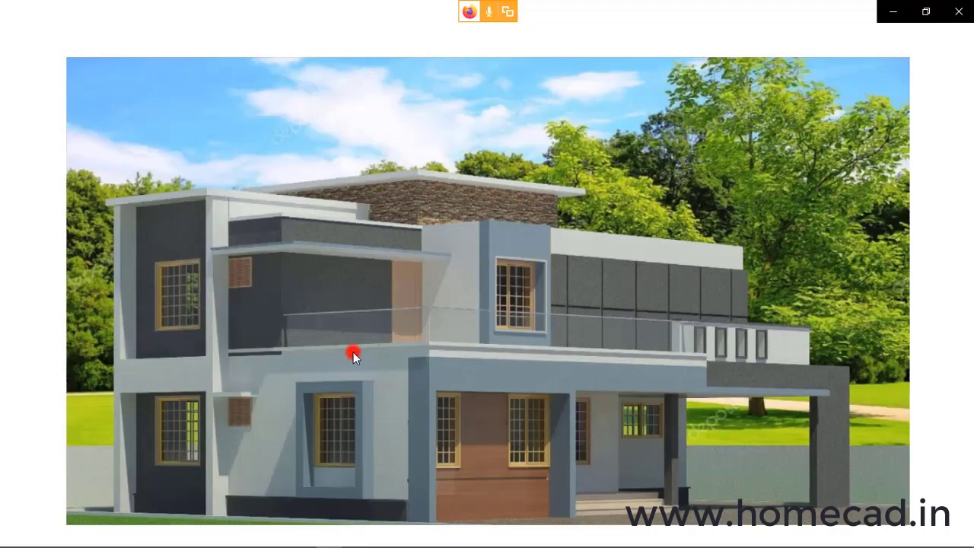
double_click(346, 366)
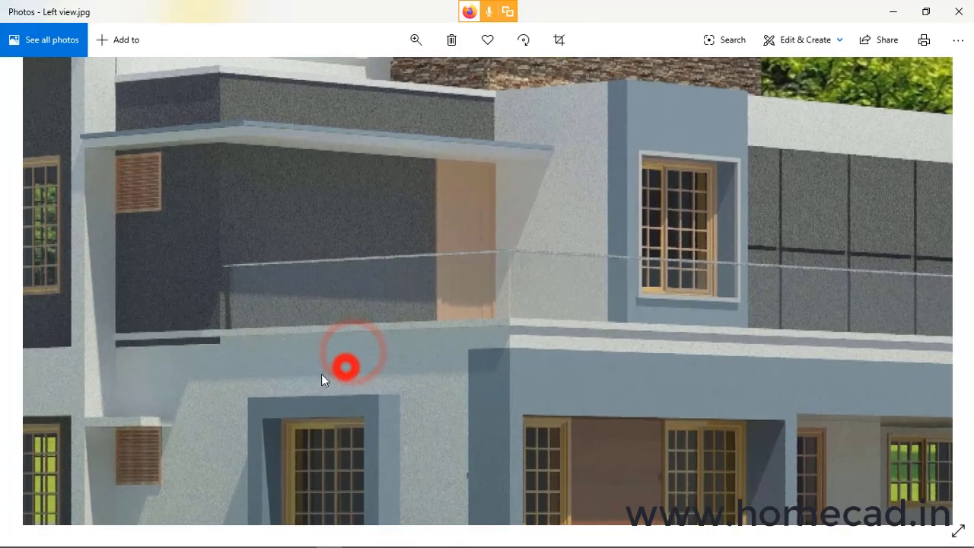
drag(322, 379, 586, 371)
drag(759, 337, 577, 354)
drag(648, 343, 599, 255)
double_click(596, 254)
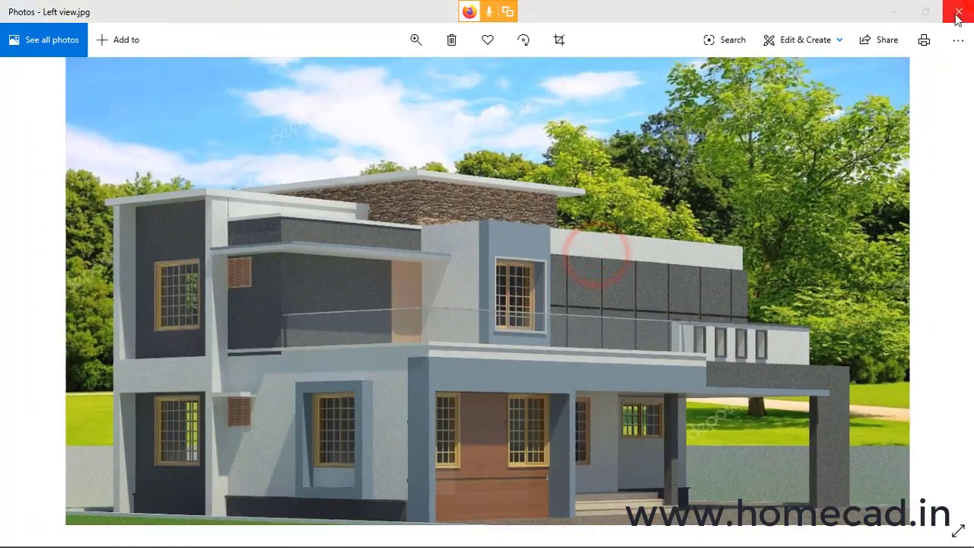
click(959, 12)
click(704, 179)
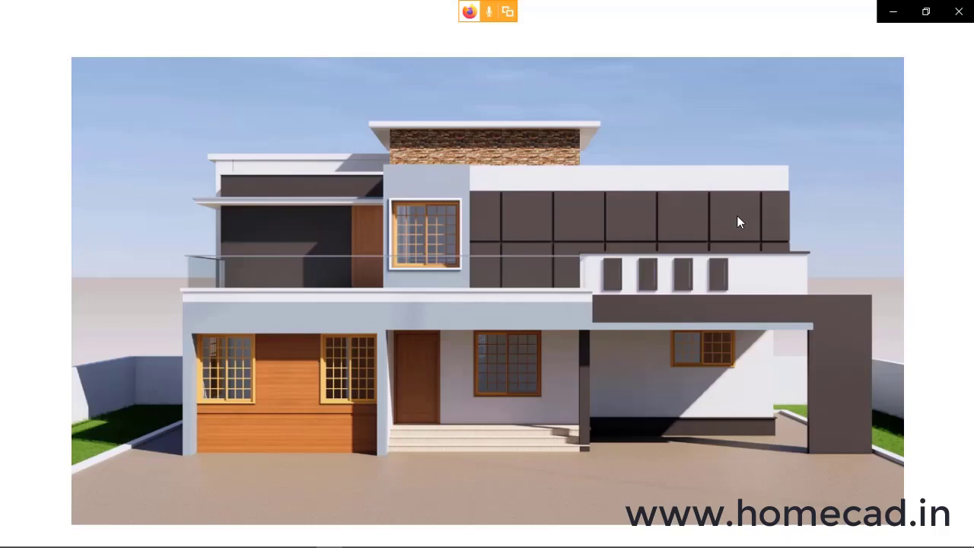
double_click(312, 394)
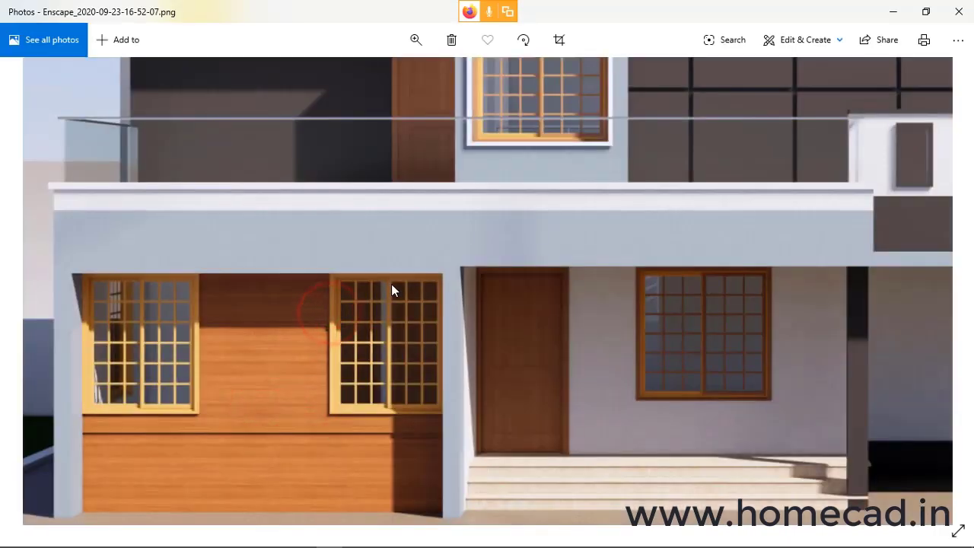
mouse_move(406, 246)
mouse_down()
mouse_move(427, 321)
mouse_move(482, 423)
mouse_up()
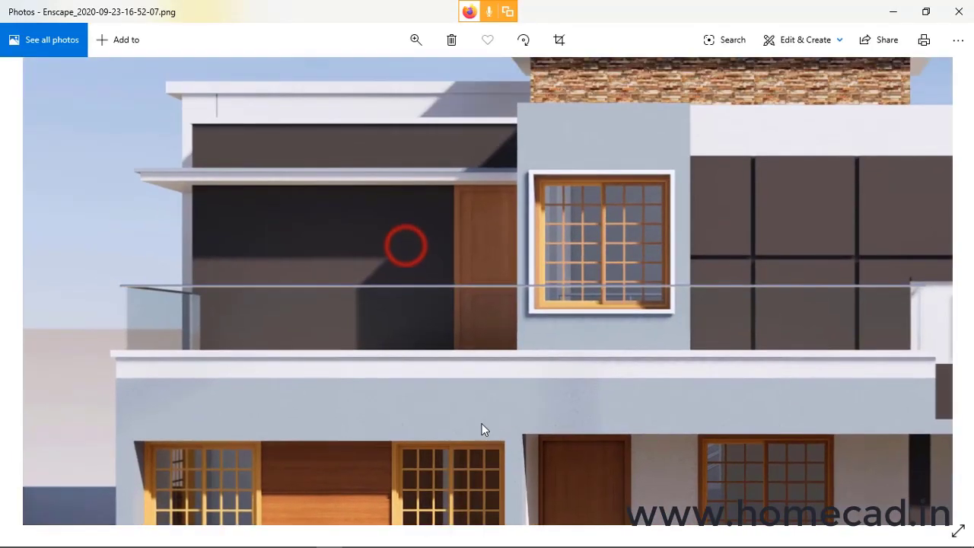
drag(663, 360, 660, 460)
drag(743, 385, 443, 297)
drag(718, 374, 596, 289)
double_click(593, 287)
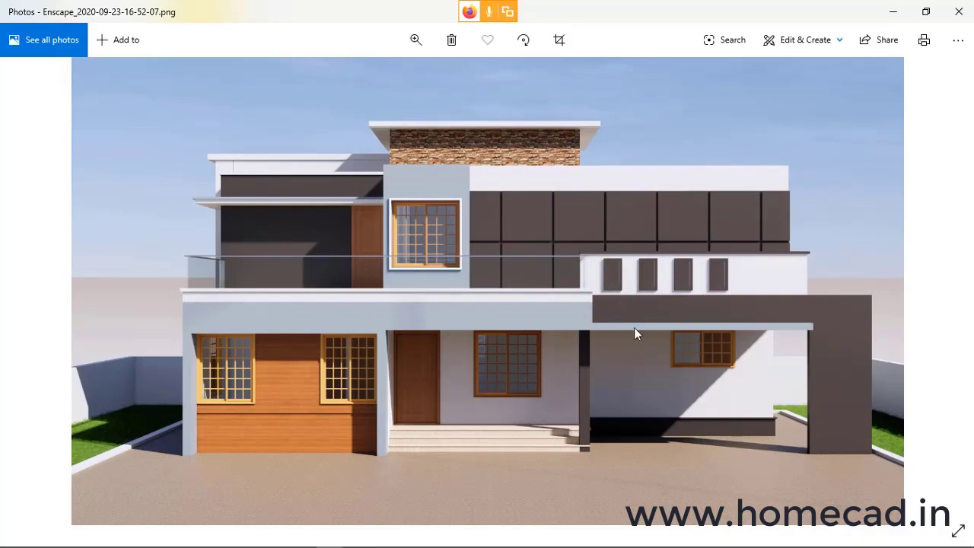
click(964, 9)
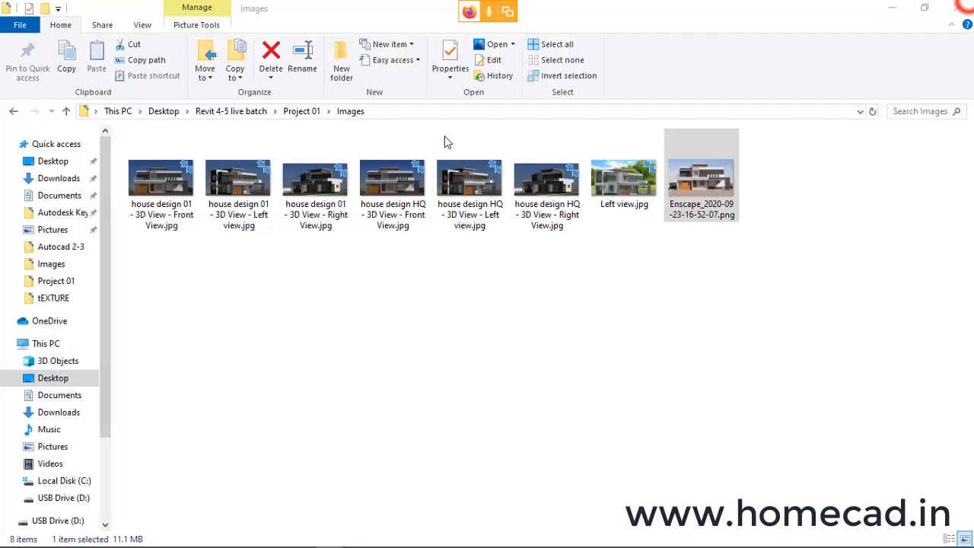
Step: Close File Explorer and the Enscape window, switch back to Revit and dismiss the presenting notification
click(957, 8)
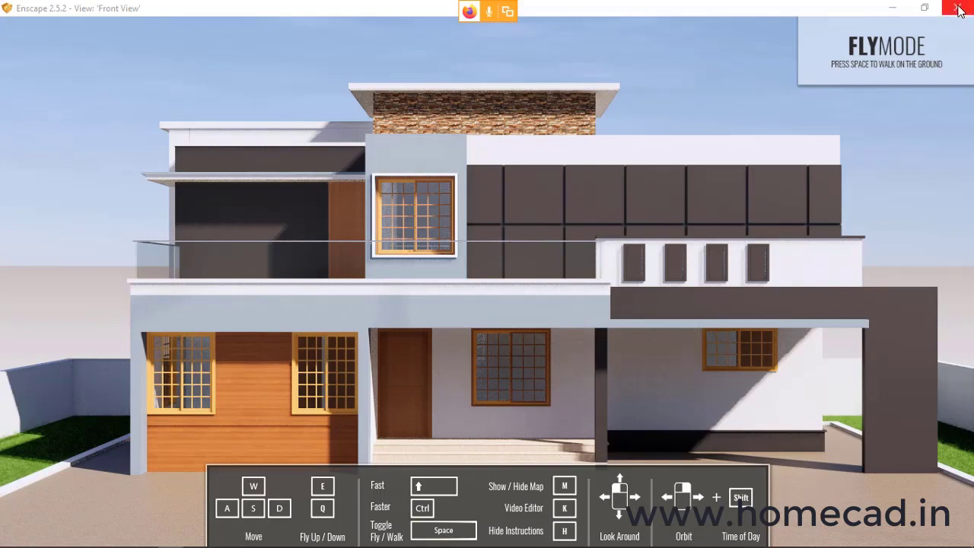
key(alt+Tab)
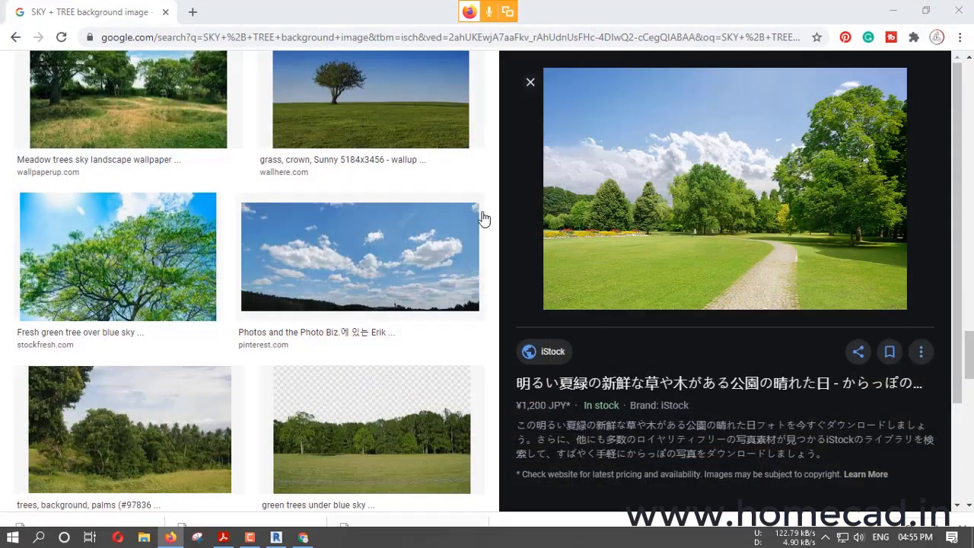
key(super+d)
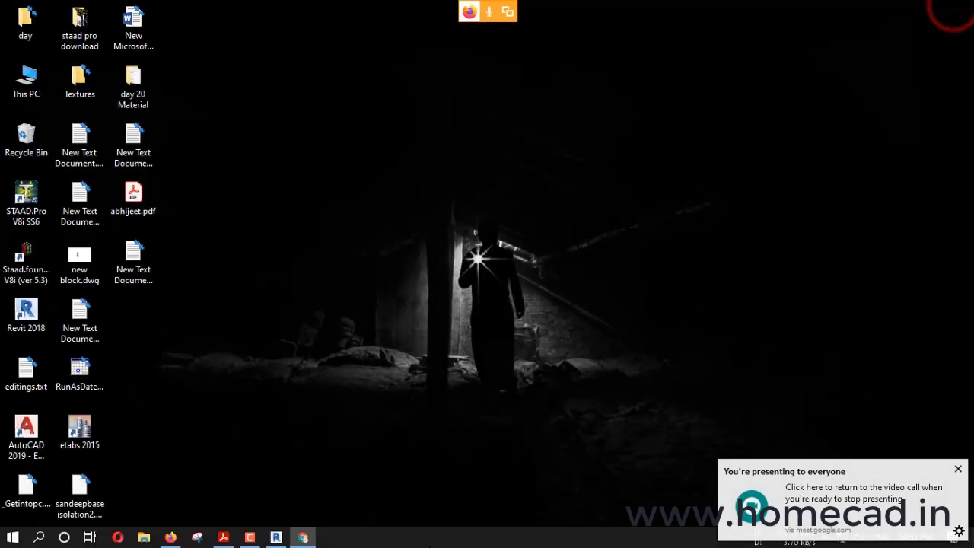
click(278, 538)
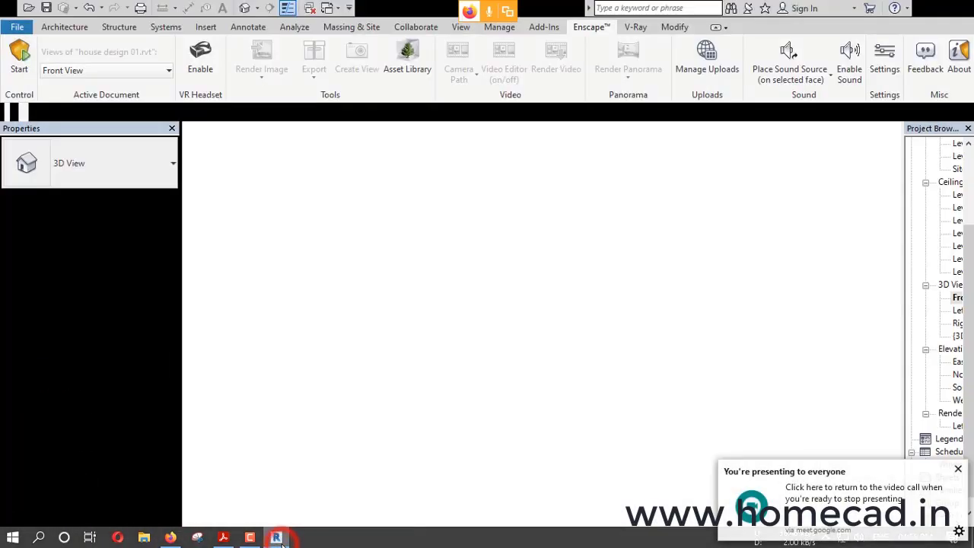
mouse_move(806, 290)
middle_down()
mouse_move(831, 285)
mouse_move(819, 283)
middle_up()
click(958, 472)
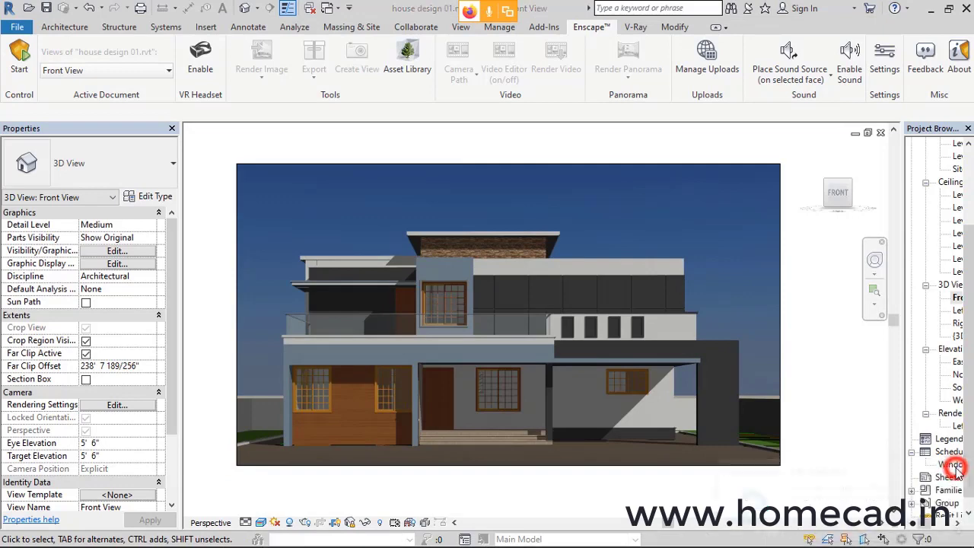
Step: Show the default 3D view, widen the Project Browser and open the Level 1(G.L) floor plan
click(244, 8)
click(602, 157)
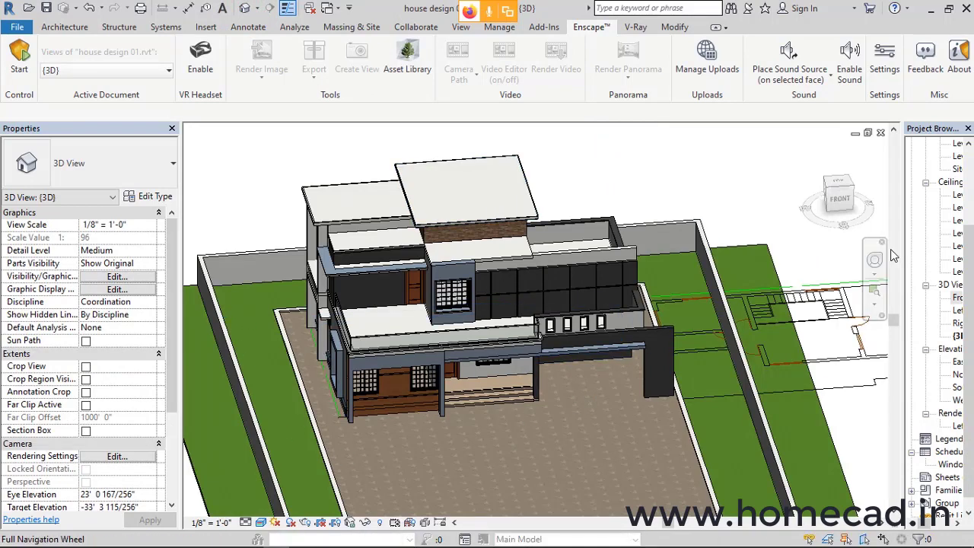
drag(902, 218, 860, 217)
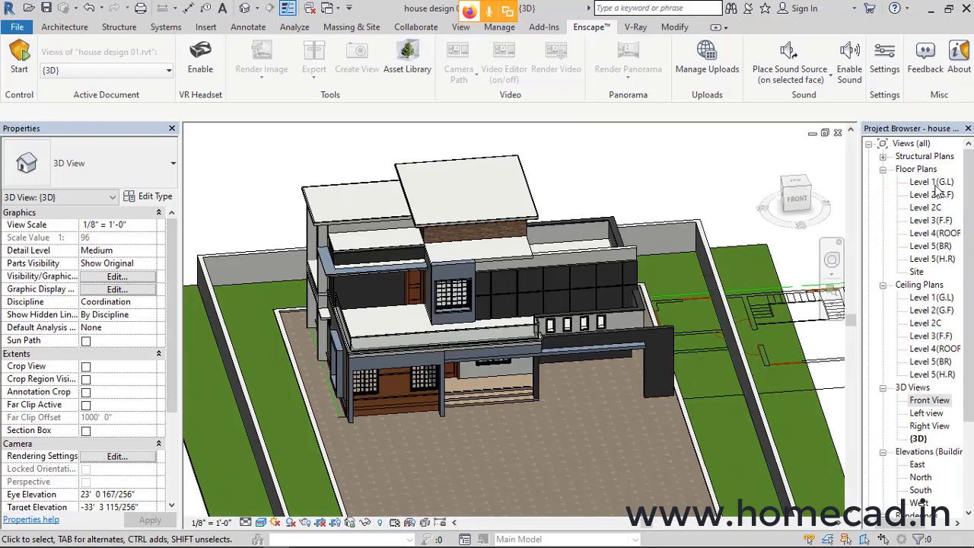
double_click(933, 184)
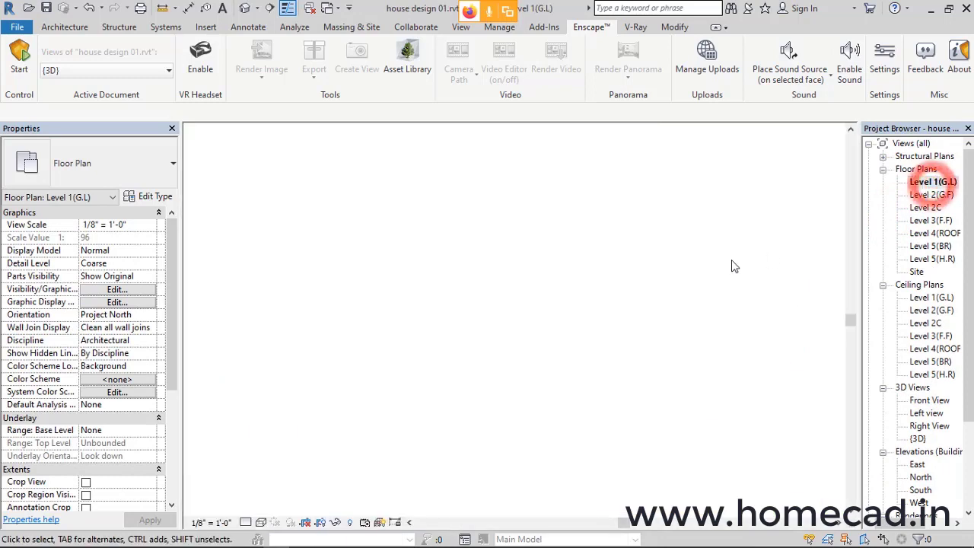
scroll(487, 297, up, 4)
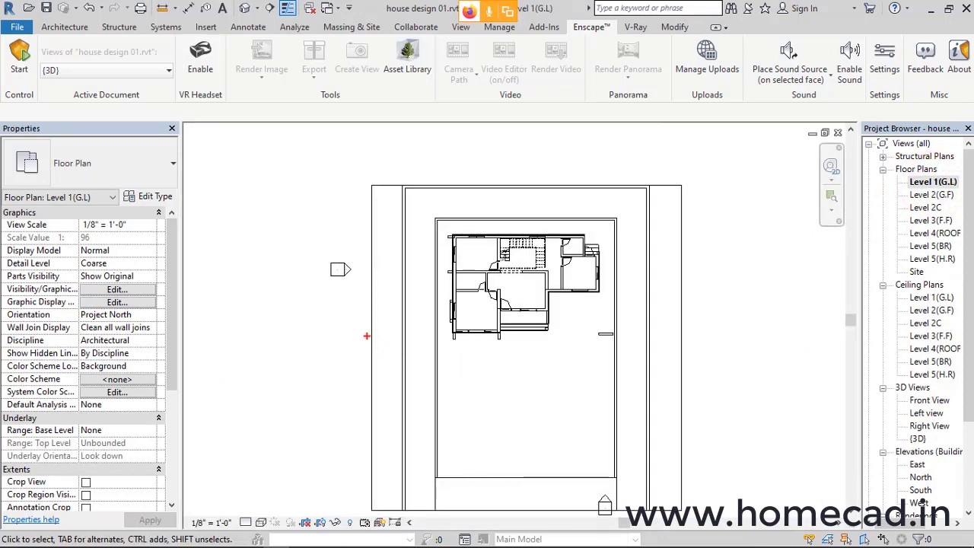
drag(420, 404, 593, 437)
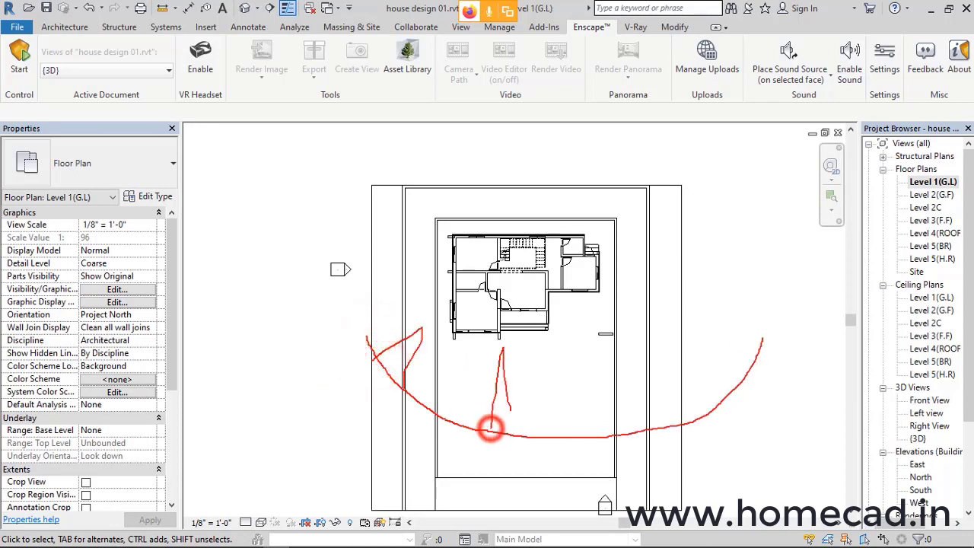
drag(567, 352, 613, 432)
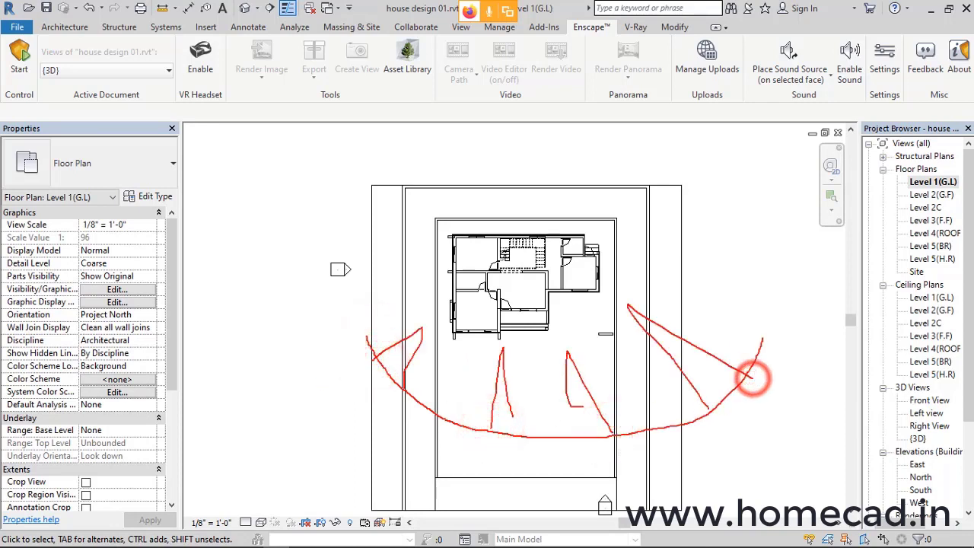
key(Escape)
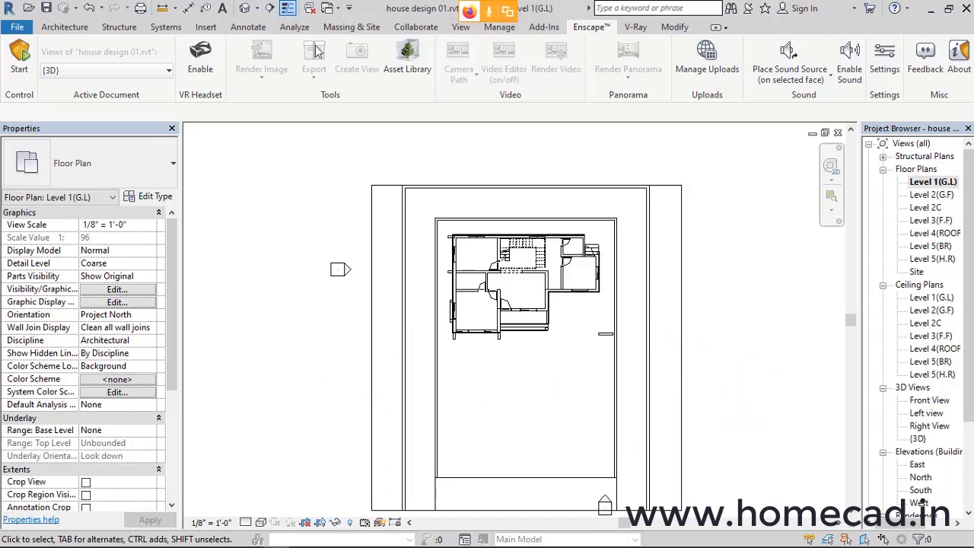
Step: Create a walkthrough whose key-frame path curves around the front of the house from its left side to its right side, and finish it
click(259, 9)
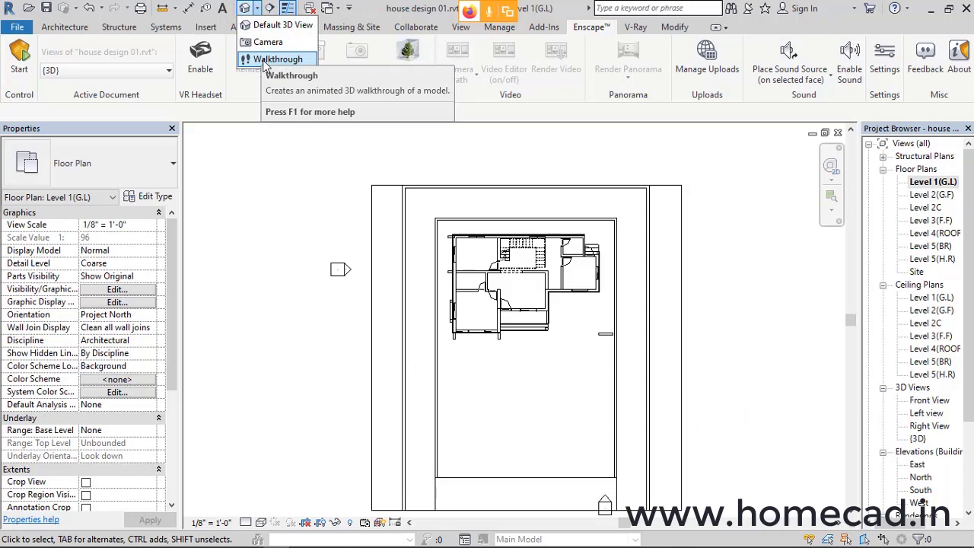
click(459, 28)
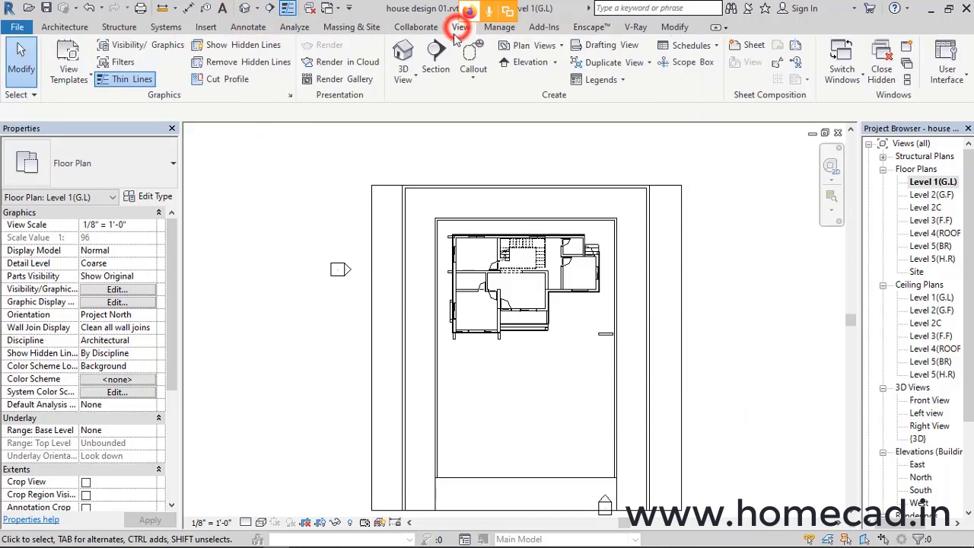
click(402, 76)
click(420, 156)
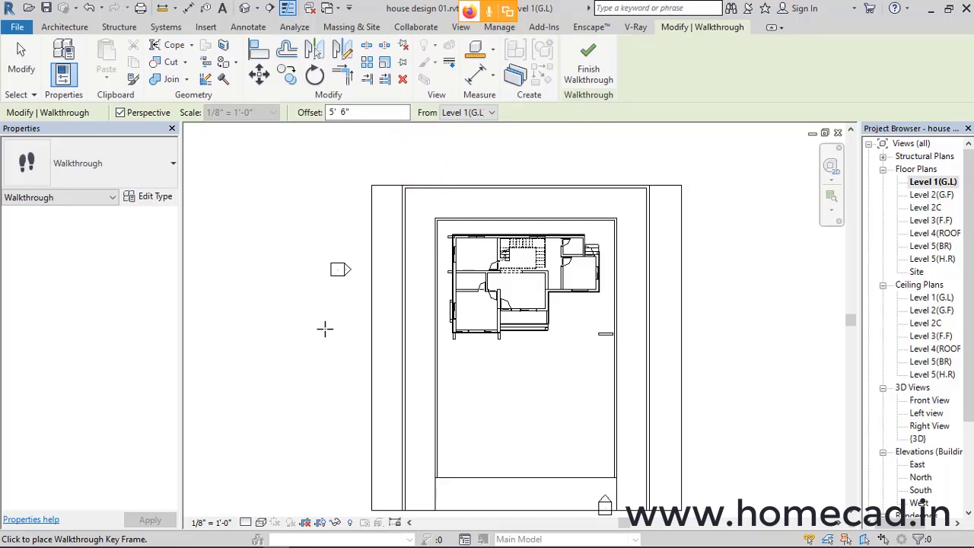
click(324, 329)
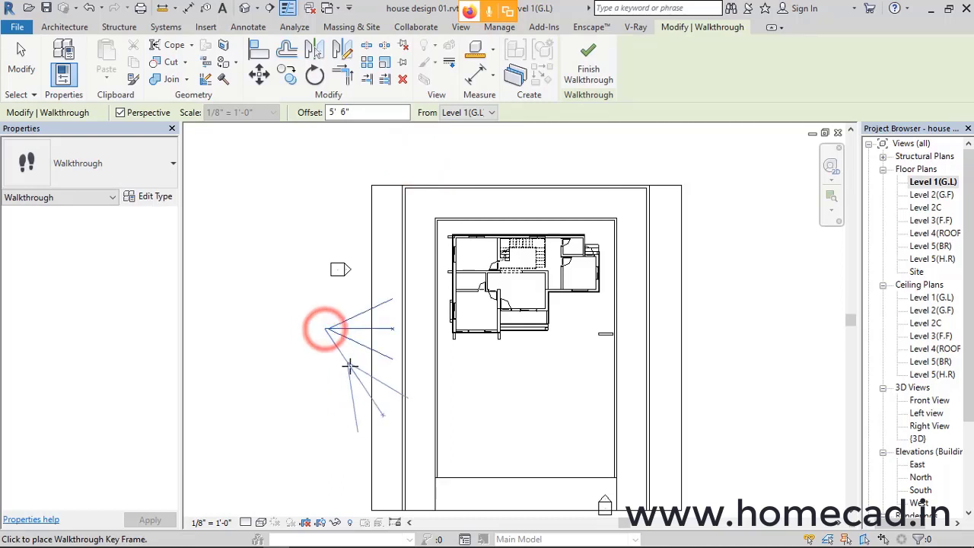
click(413, 418)
click(540, 450)
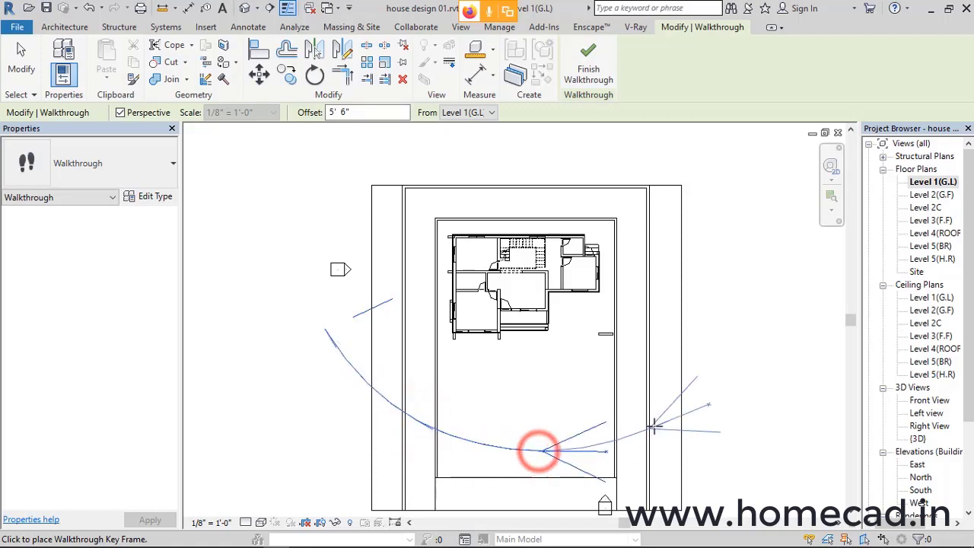
click(682, 390)
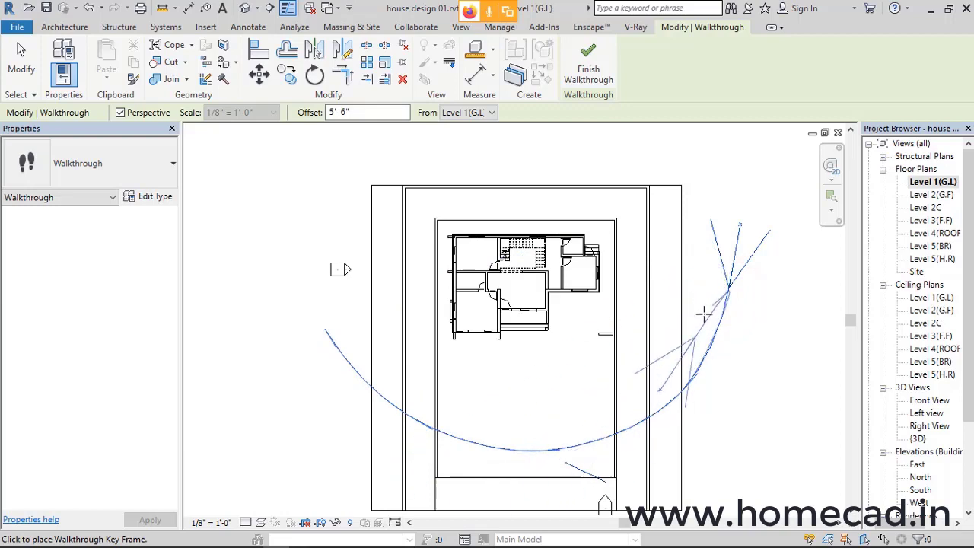
click(591, 67)
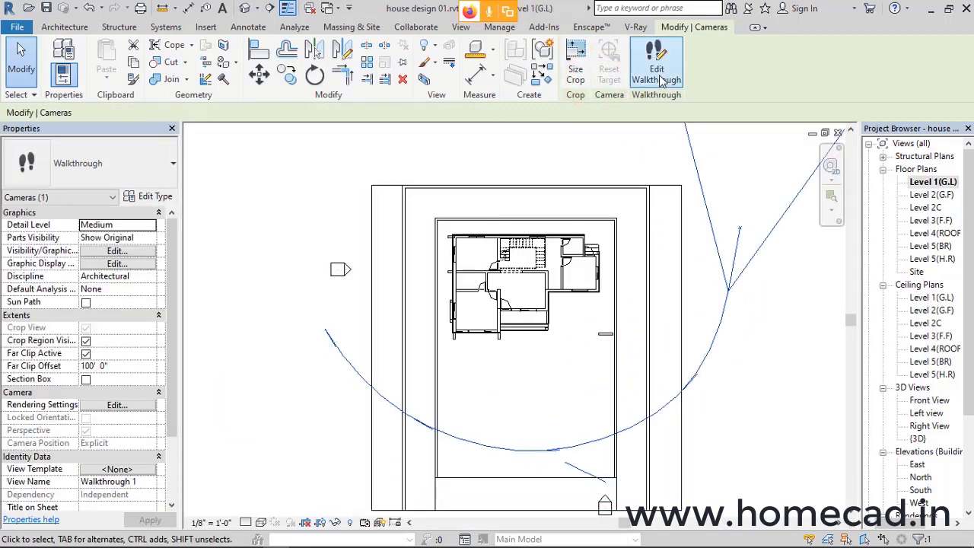
Step: Start editing the walkthrough and aim the cameras at the last two key frames, right of the house, toward the building
click(659, 77)
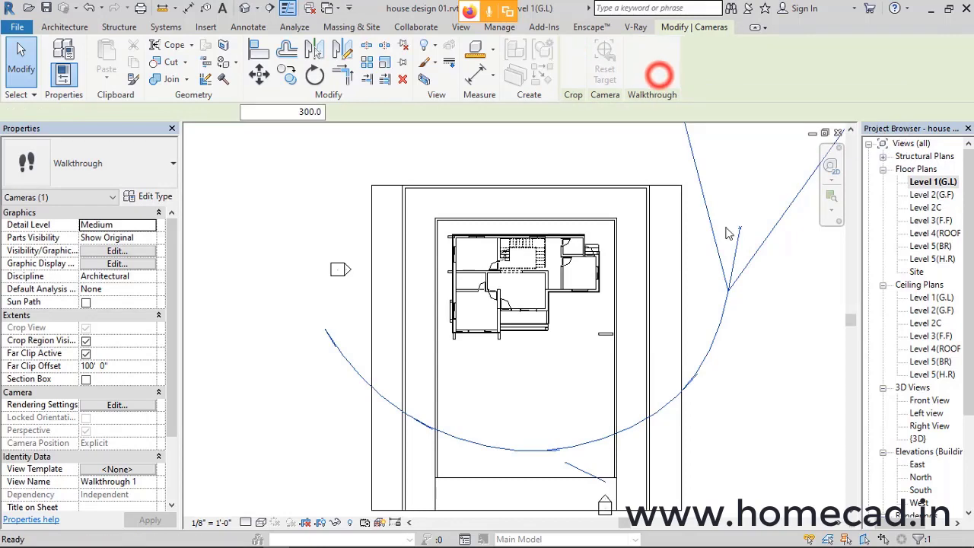
click(729, 294)
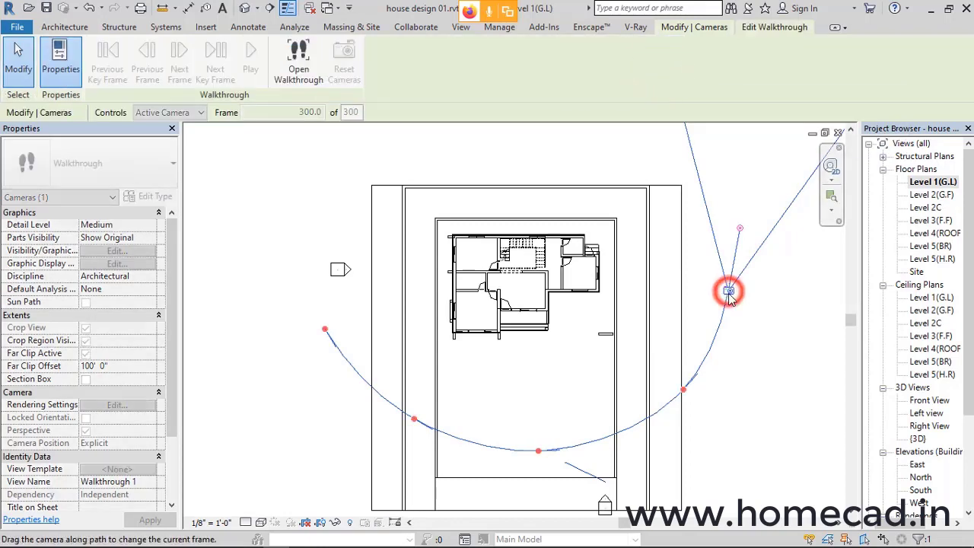
drag(743, 234, 664, 297)
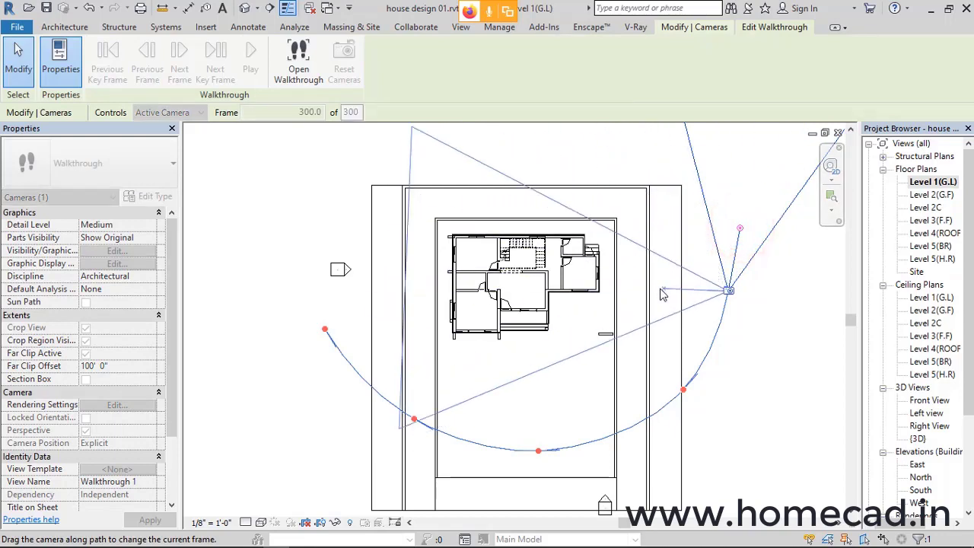
drag(729, 292, 720, 355)
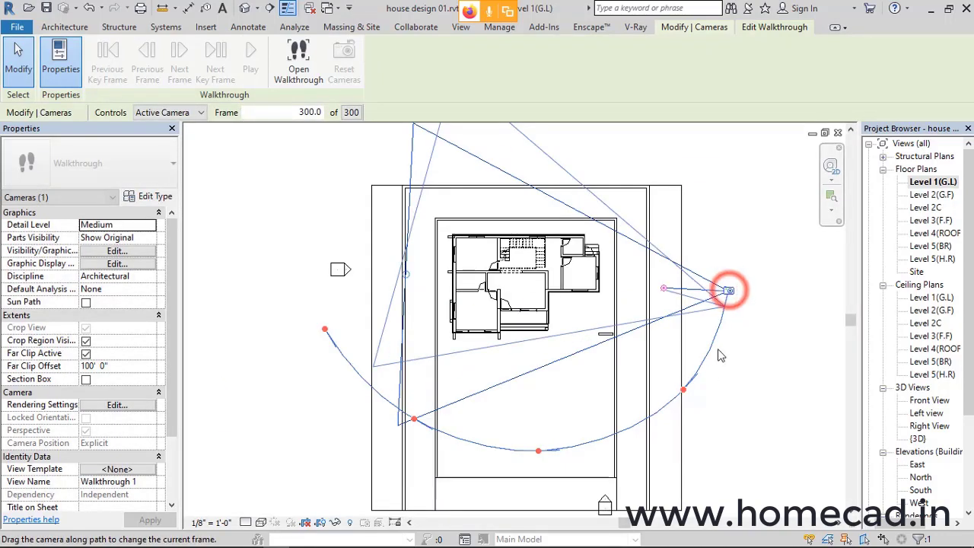
drag(690, 399, 687, 396)
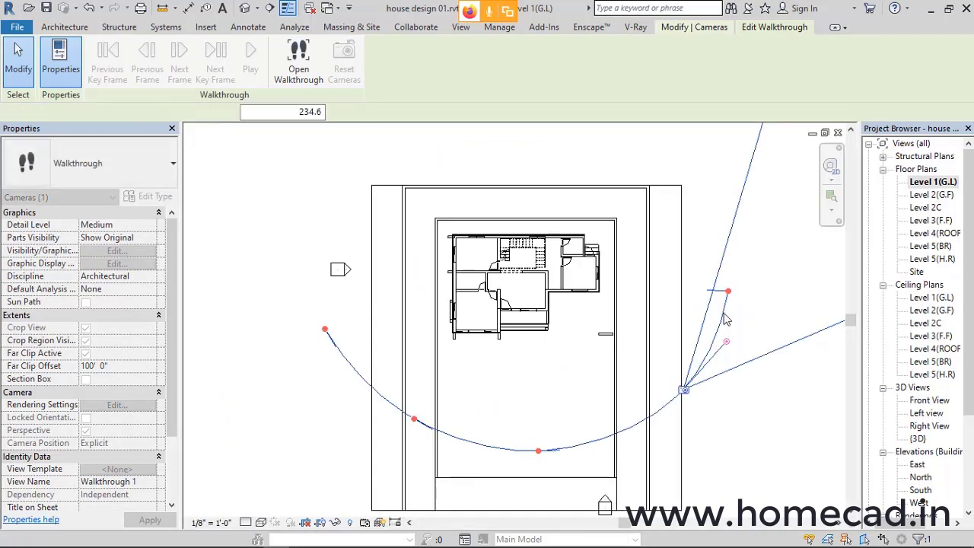
drag(728, 343, 618, 346)
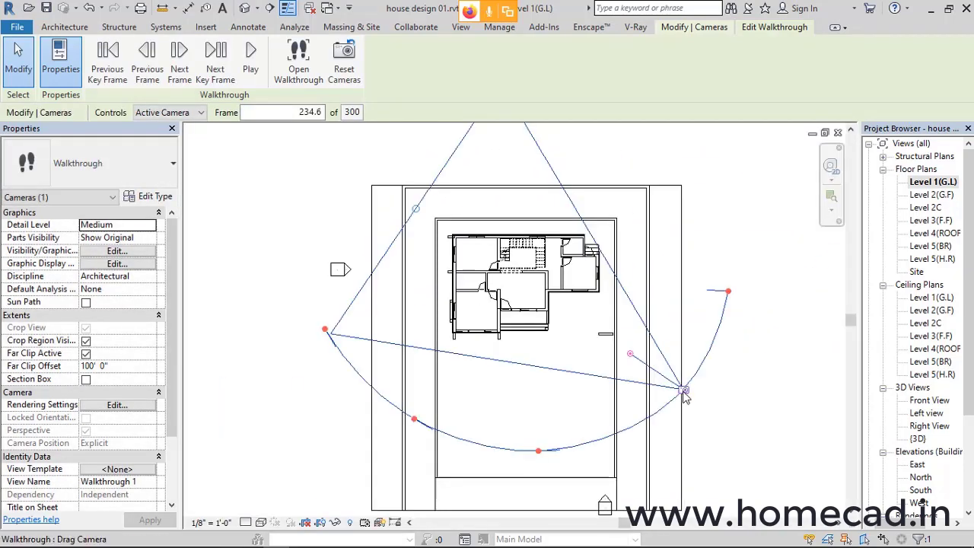
Step: Aim the cameras at the middle, second and first key frames of the path toward the house
drag(684, 391, 538, 450)
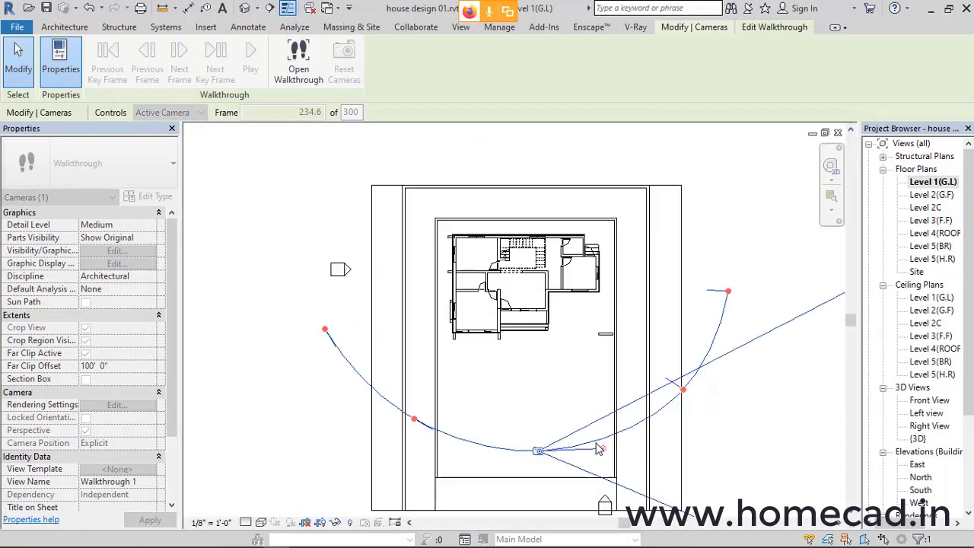
drag(603, 453, 540, 386)
drag(537, 455, 417, 422)
drag(469, 451, 446, 363)
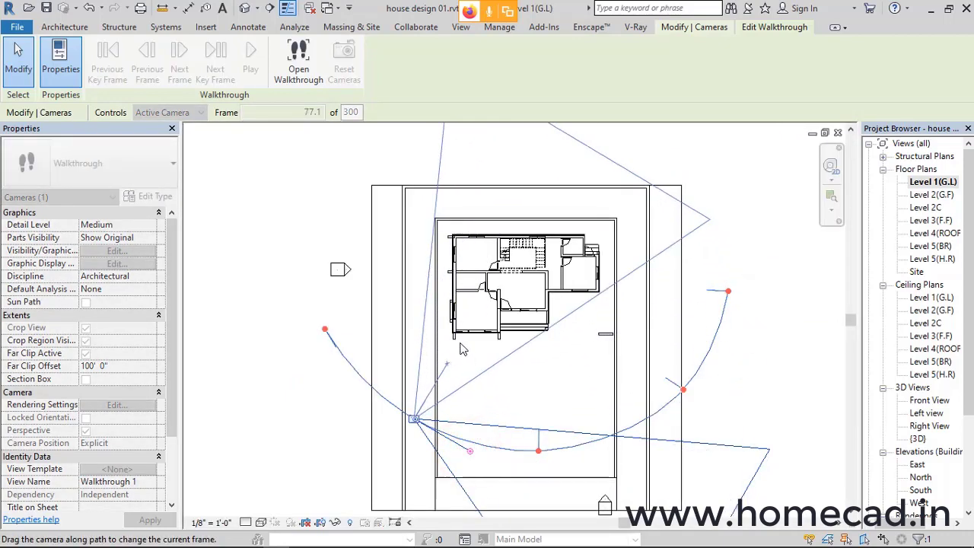
click(414, 419)
drag(331, 357, 324, 330)
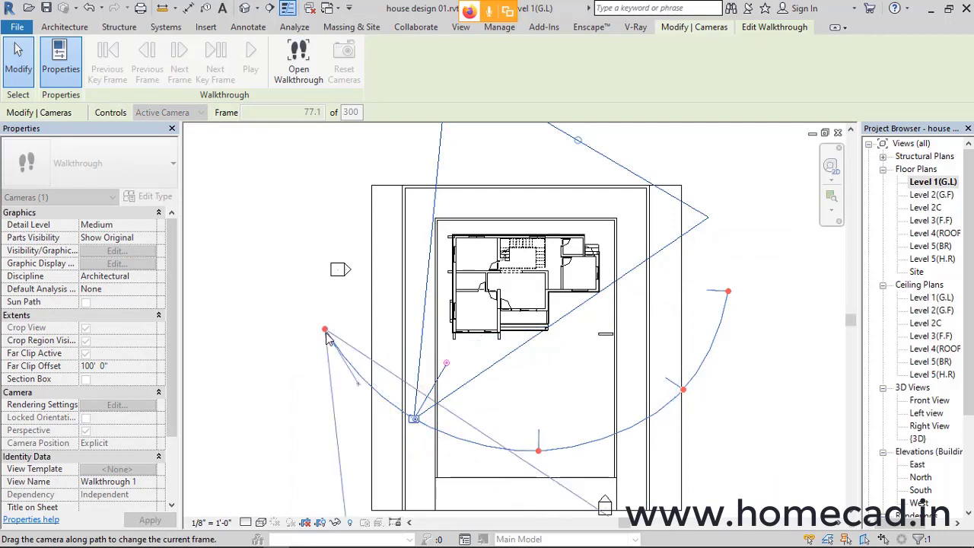
drag(359, 386, 416, 306)
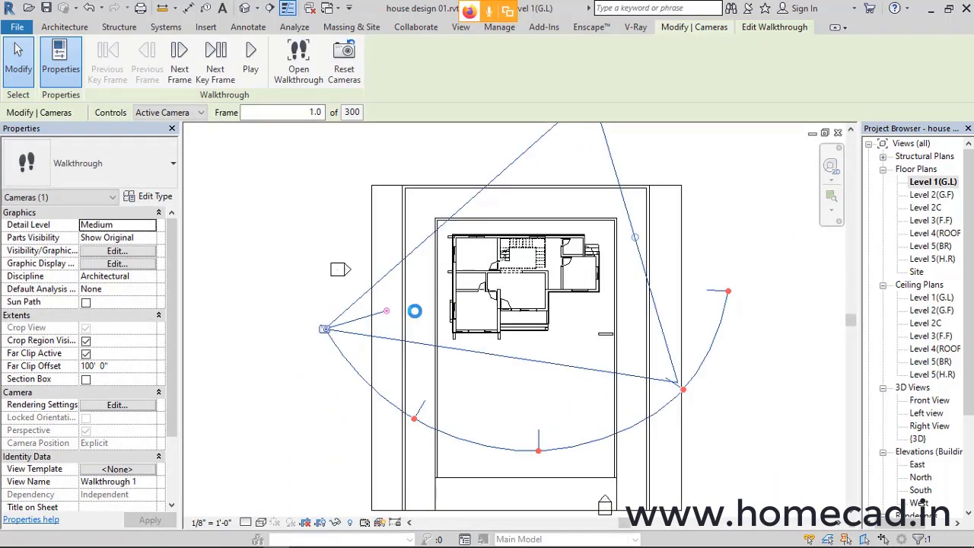
Step: Open the walkthrough view at frame 1 and extend its crop region outward on all four sides, keeping walkthrough editing active
click(299, 61)
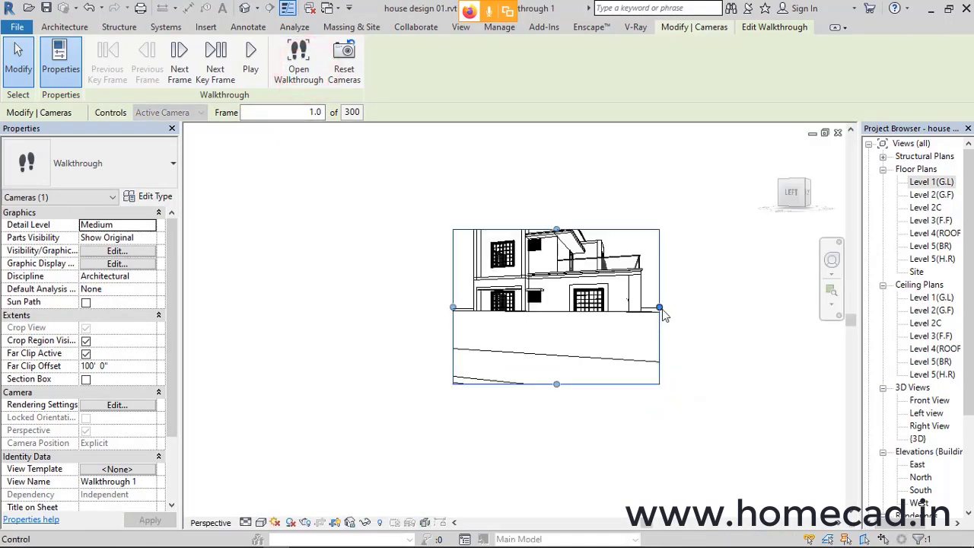
drag(659, 308, 727, 307)
drag(453, 308, 358, 308)
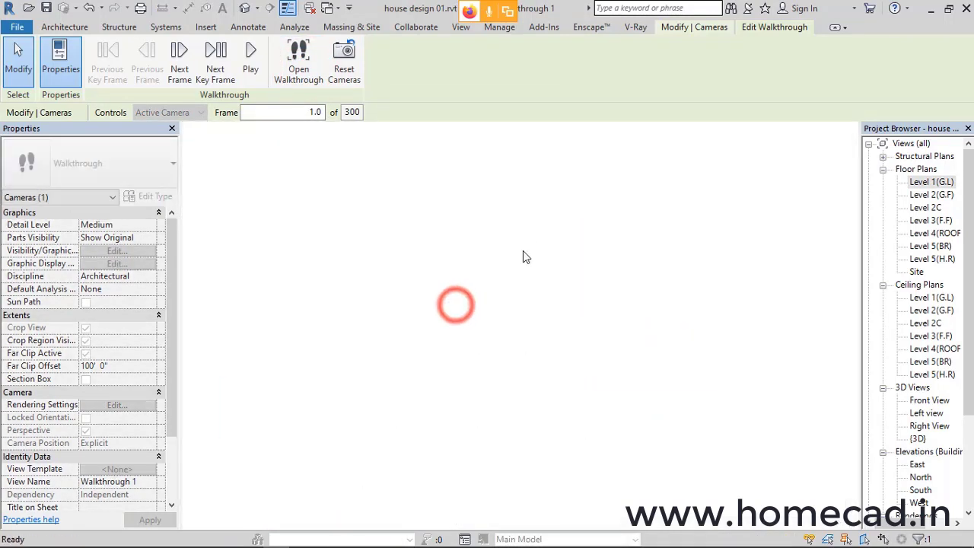
drag(542, 211, 542, 156)
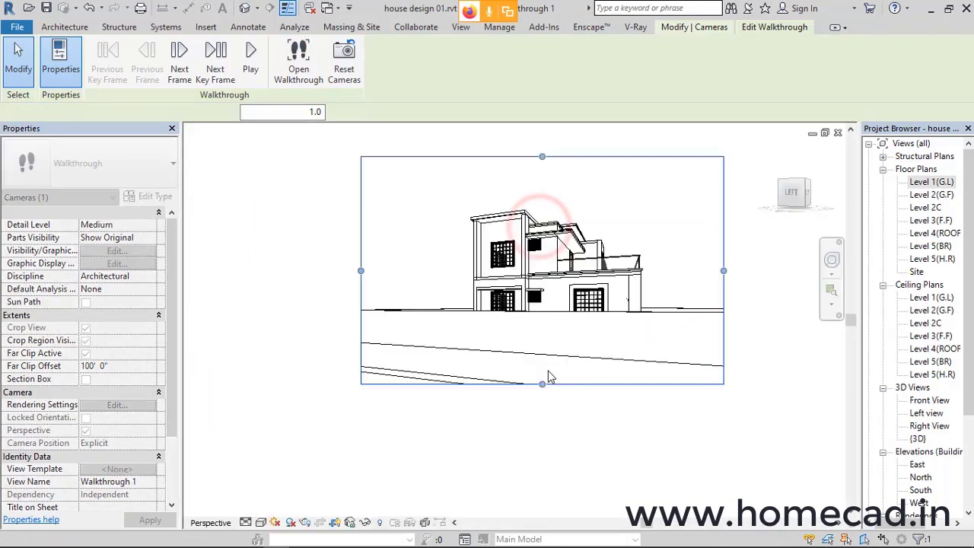
drag(542, 384, 541, 405)
click(551, 333)
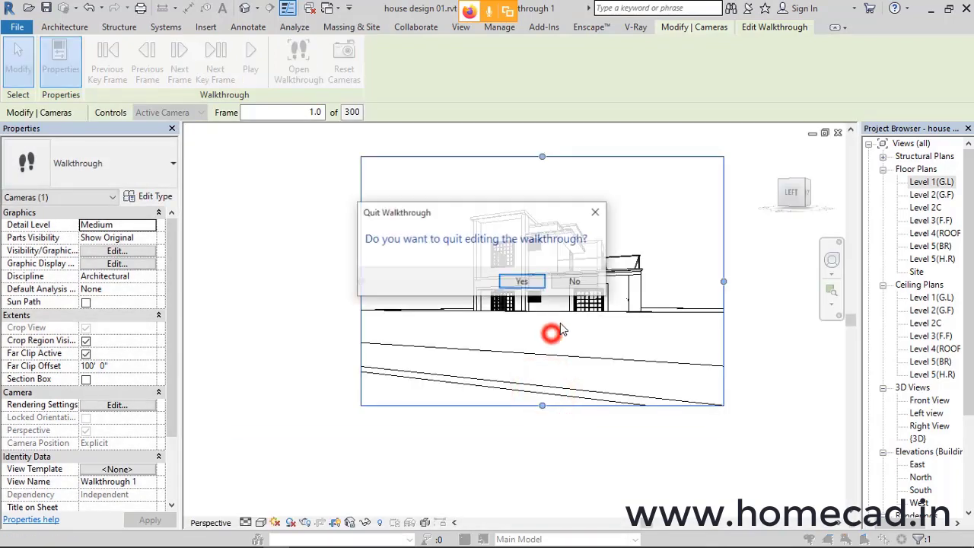
click(598, 213)
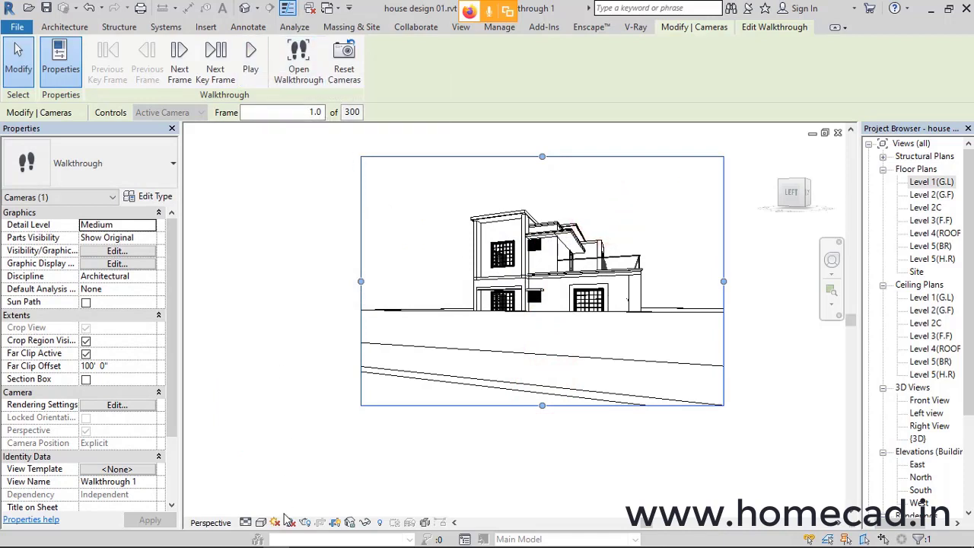
Step: Set the walkthrough view to the Realistic visual style and pull in the crop region's lower and upper edges slightly
click(261, 522)
click(275, 494)
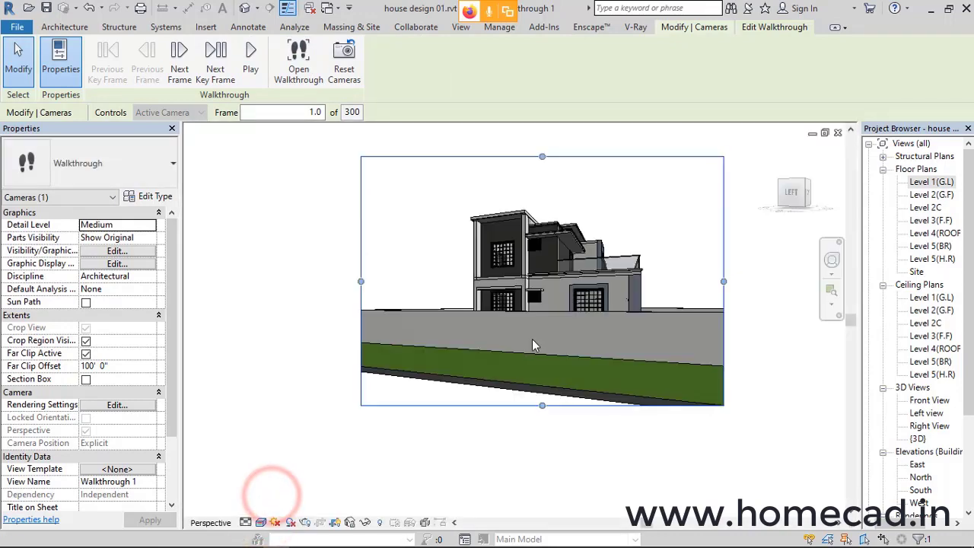
drag(541, 405, 542, 382)
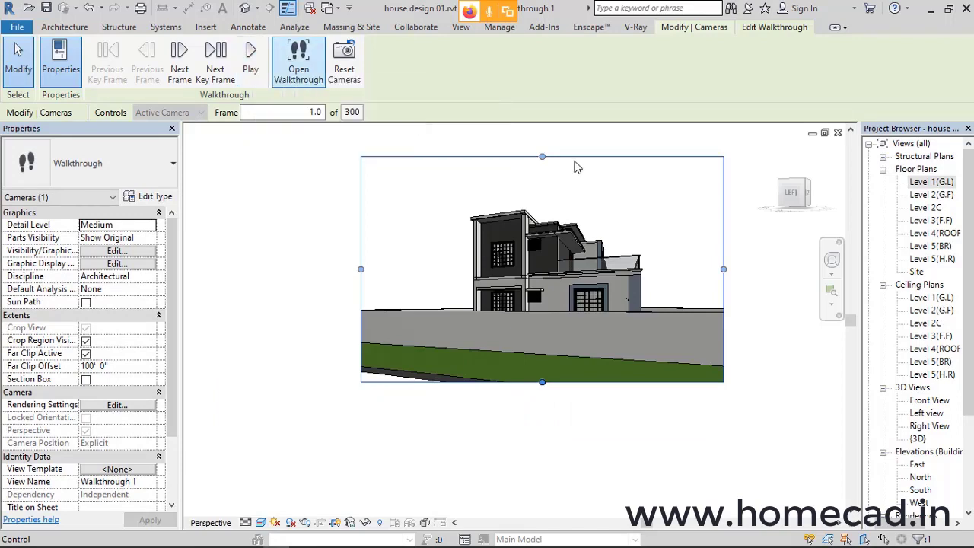
drag(542, 157, 547, 180)
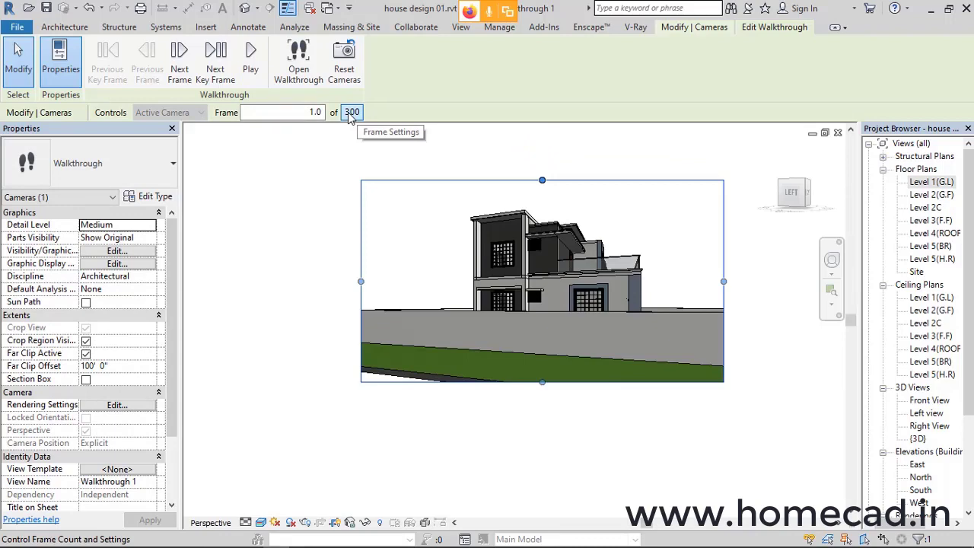
Step: Check the walkthrough's frame settings without changing them, and play the walkthrough to preview the camera movement, stopping it partway
click(351, 112)
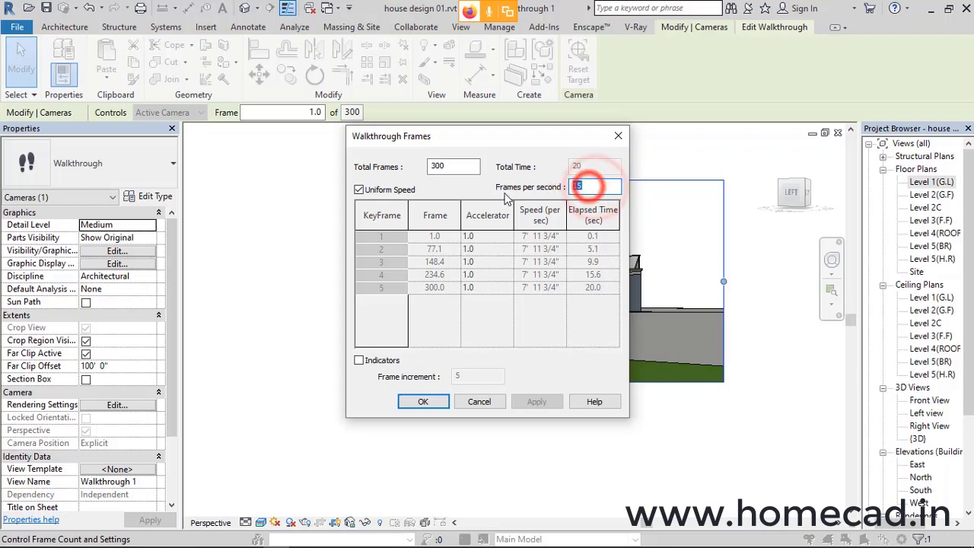
click(613, 135)
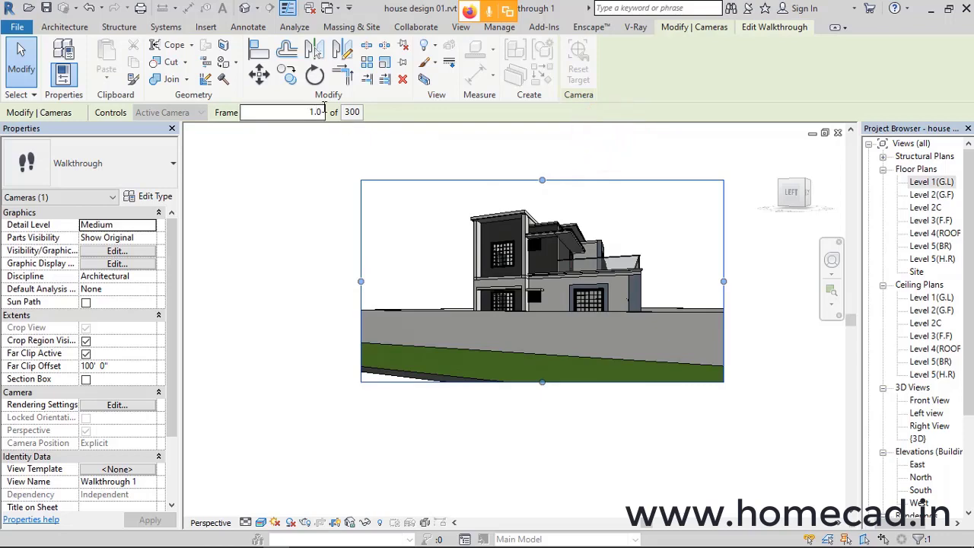
click(761, 28)
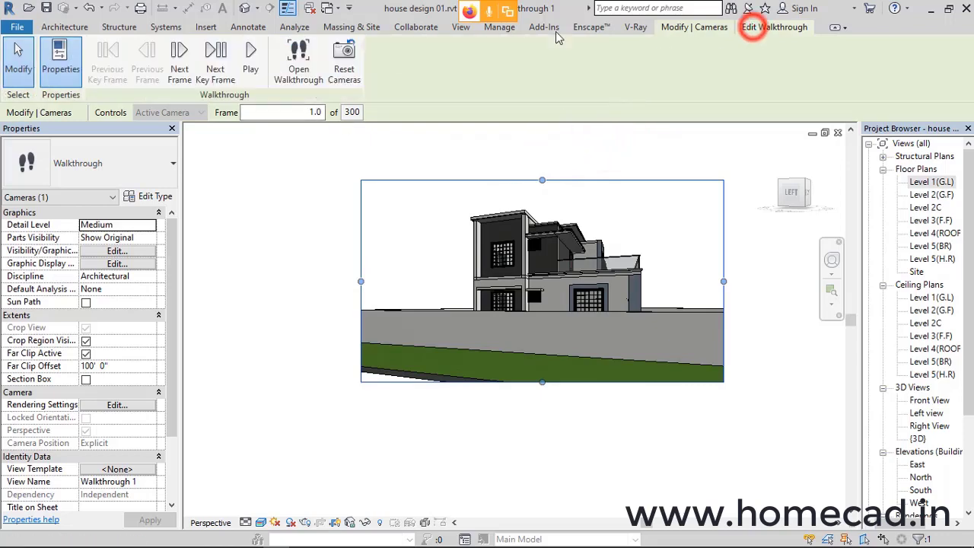
click(251, 55)
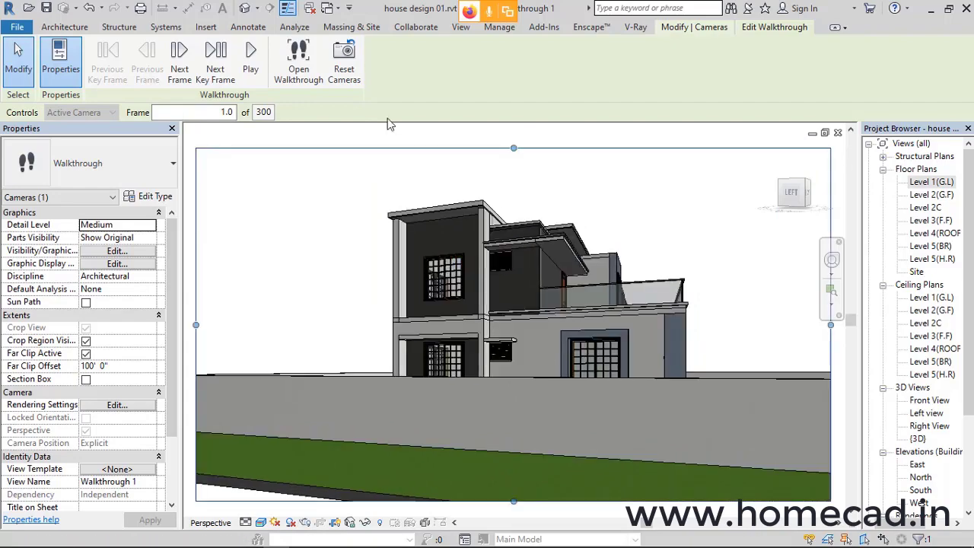
click(245, 58)
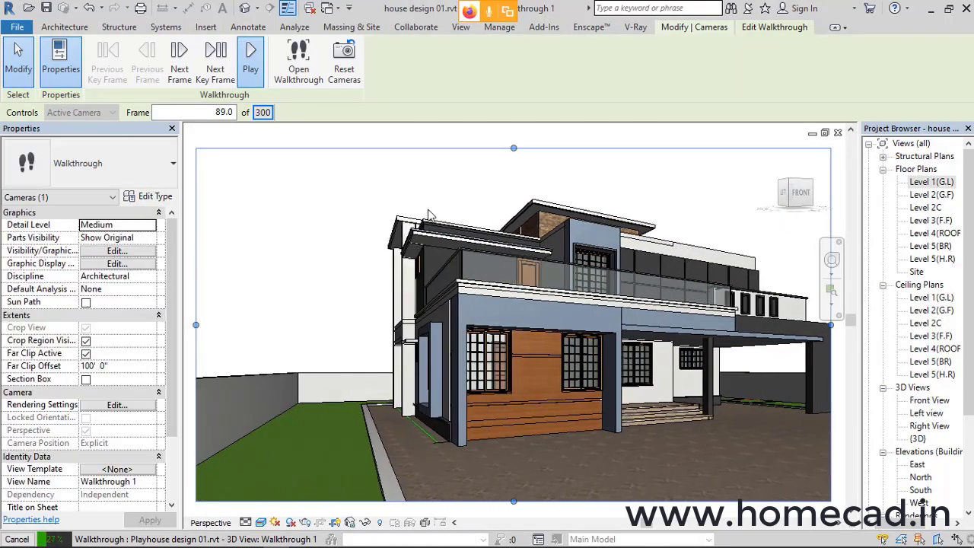
key(Escape)
click(520, 294)
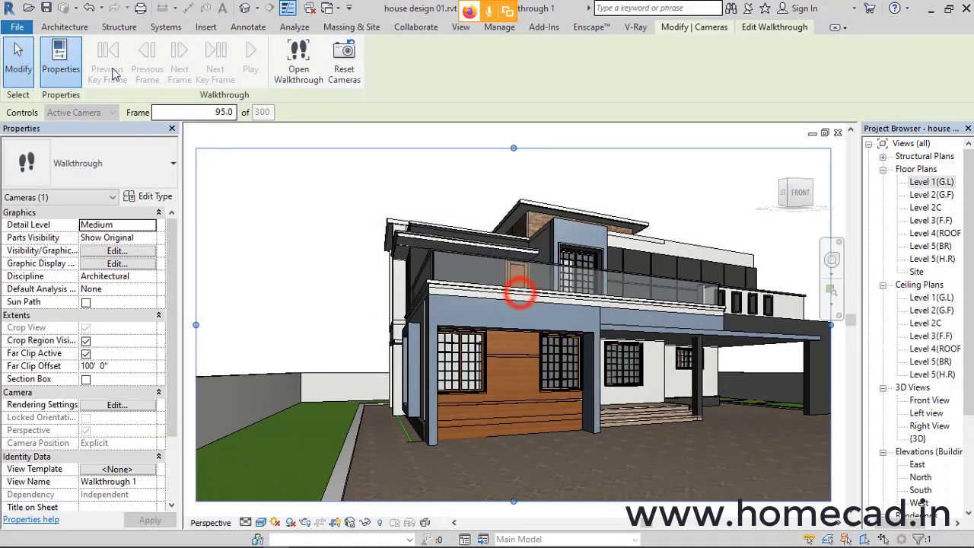
Step: Prepare a walkthrough export of all frames with the Realistic visual style, and cancel it before saving the AVI file
click(16, 26)
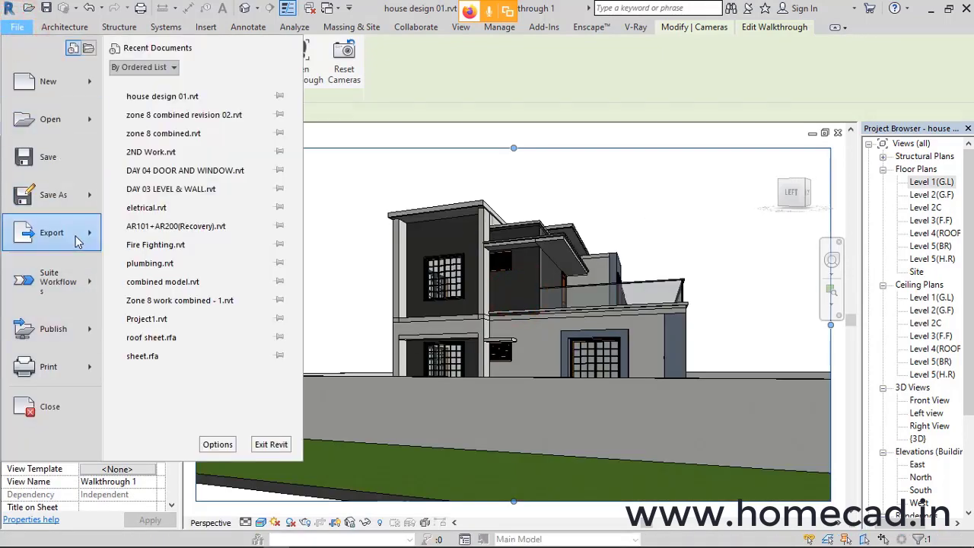
mouse_move(81, 233)
mouse_move(266, 403)
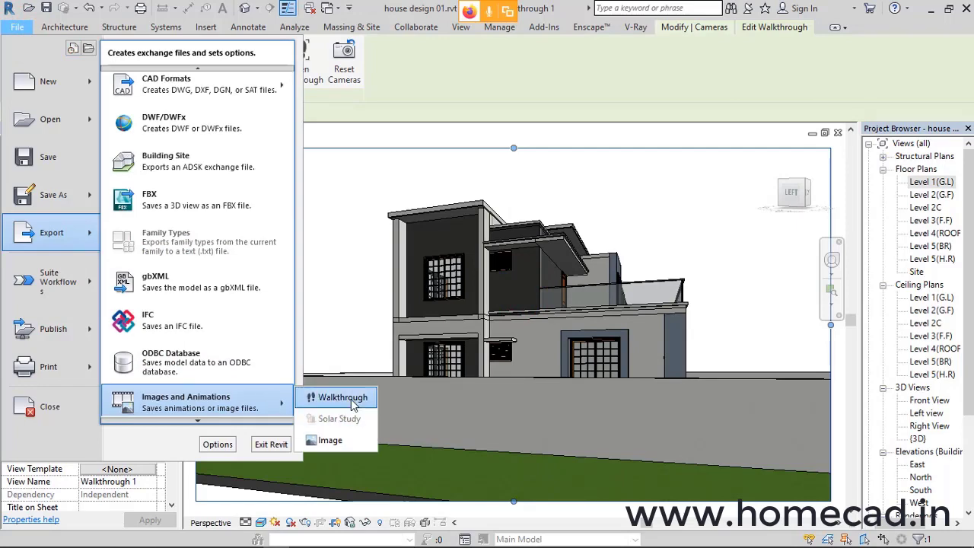
click(342, 397)
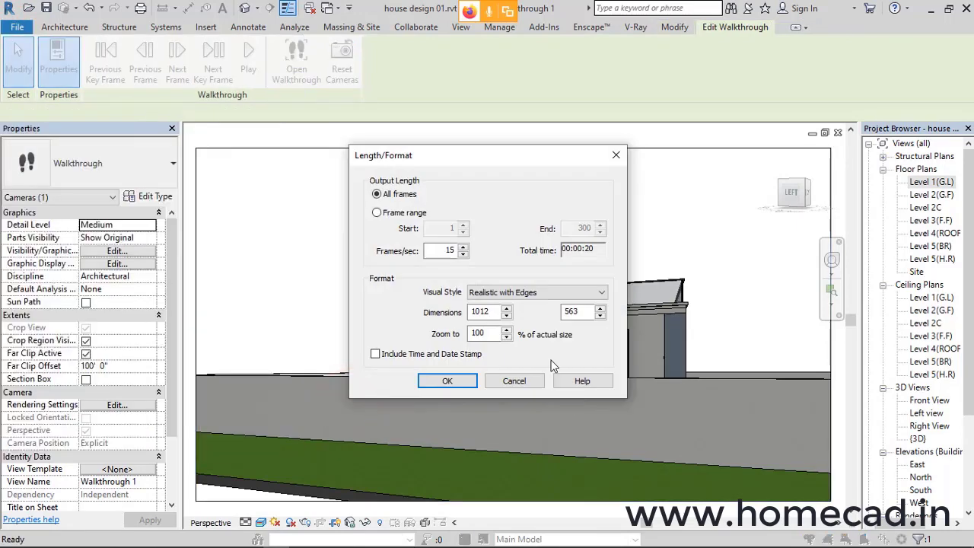
click(520, 292)
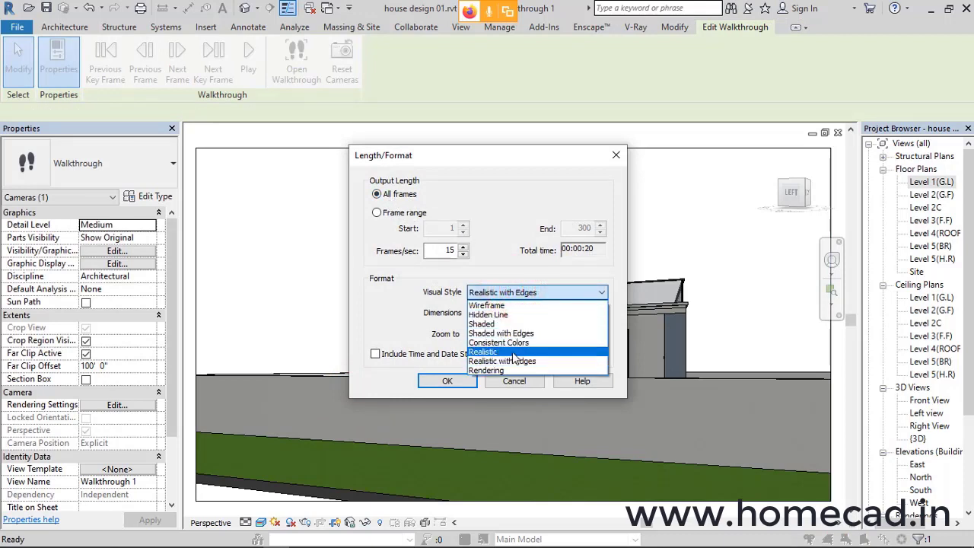
click(515, 354)
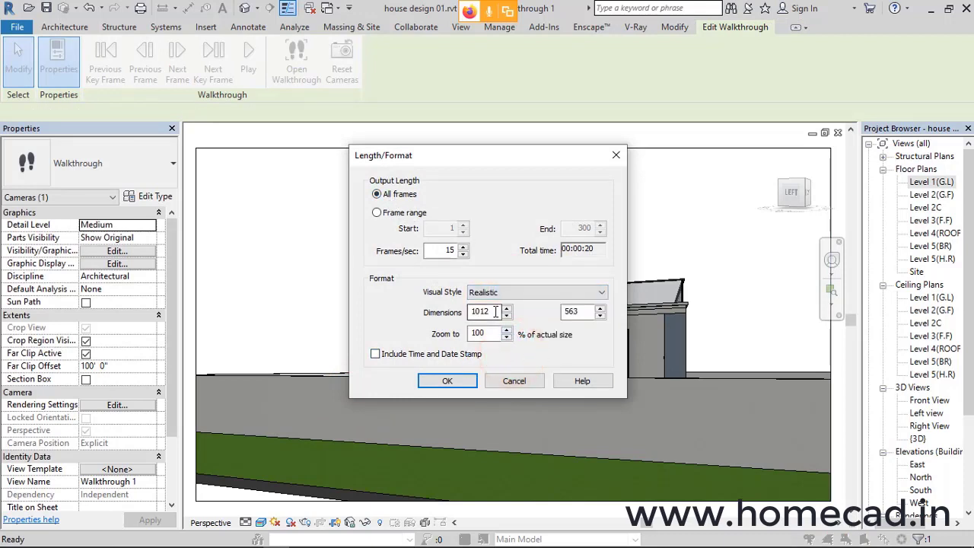
click(449, 381)
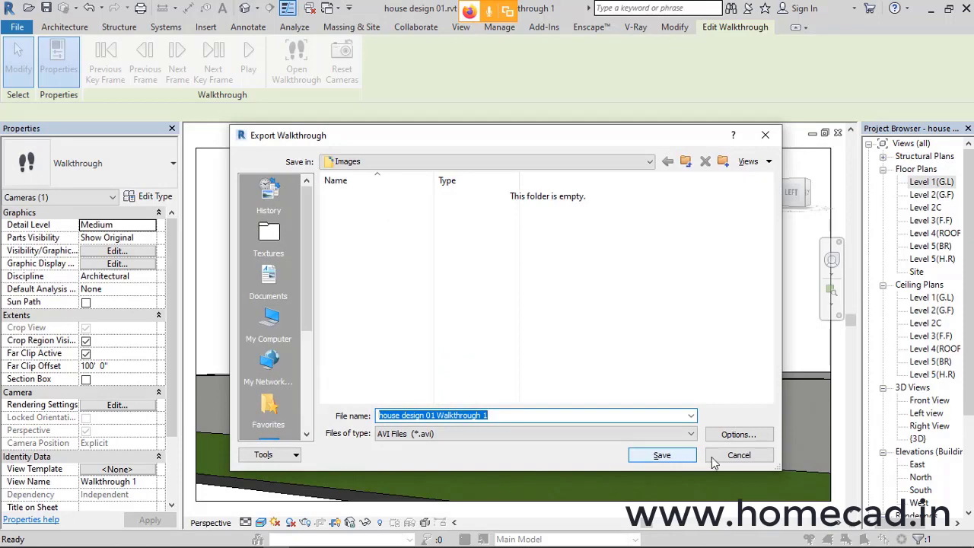
click(736, 456)
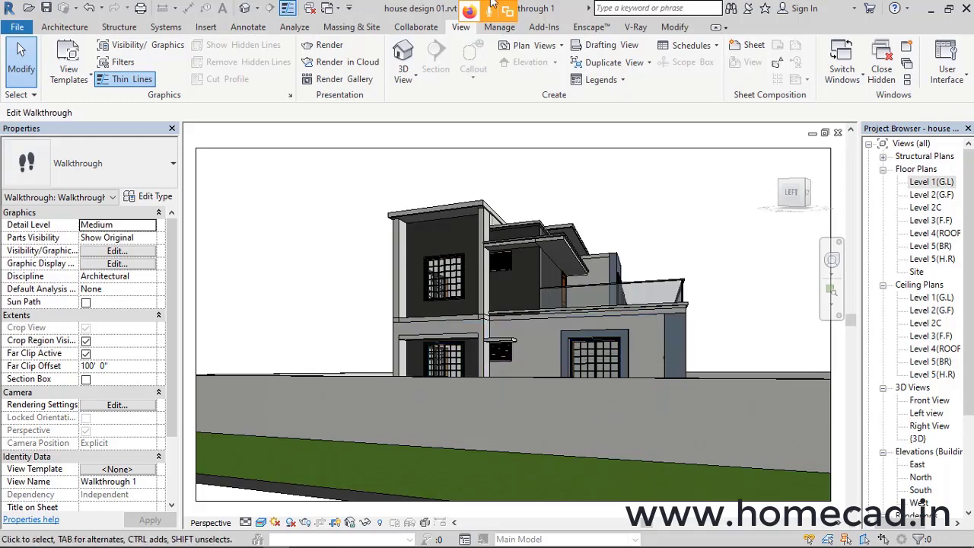
Step: Open the default 3D view and look at the front of the house from above
click(246, 9)
shift+middle_drag(533, 289, 418, 330)
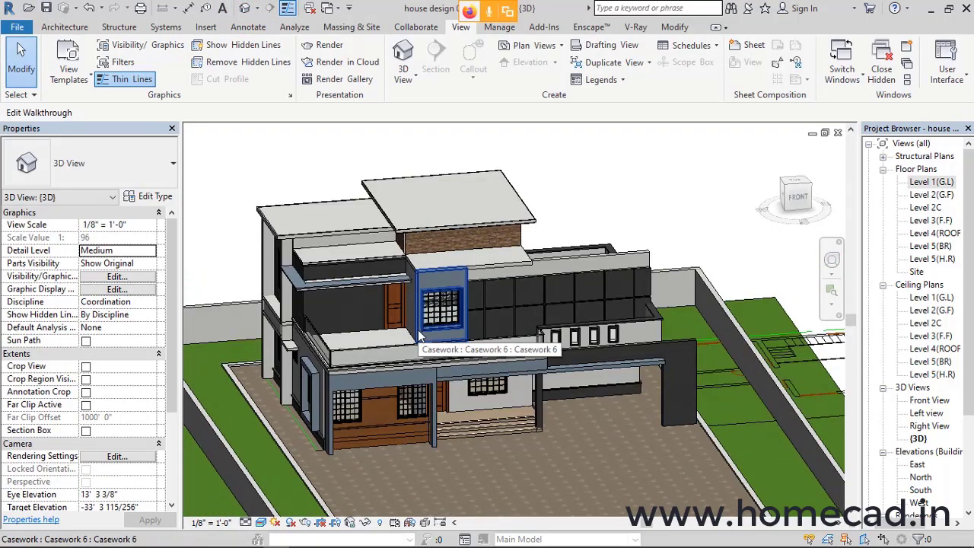